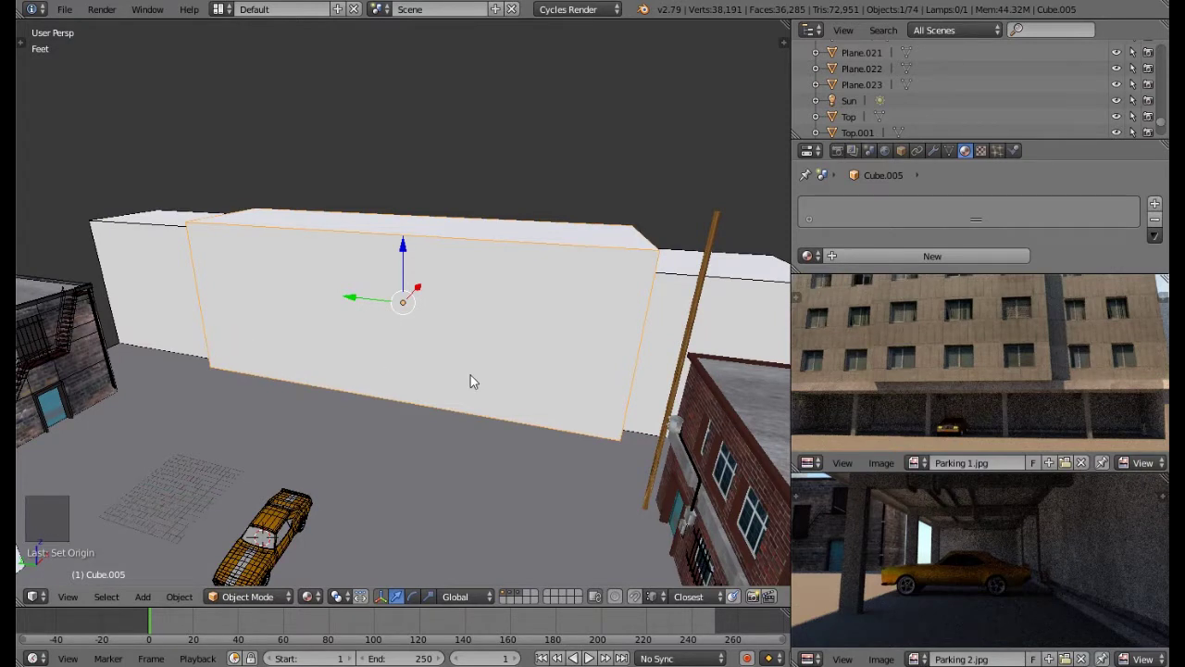
Step: Examine the Parking 1.jpg and Parking 2.jpg reference images, focusing on the building facade, the ground-floor parking opening and its interior
{"action": "middle_click_drag", "start_coordinate": [829, 359], "coordinate": [951, 371]}
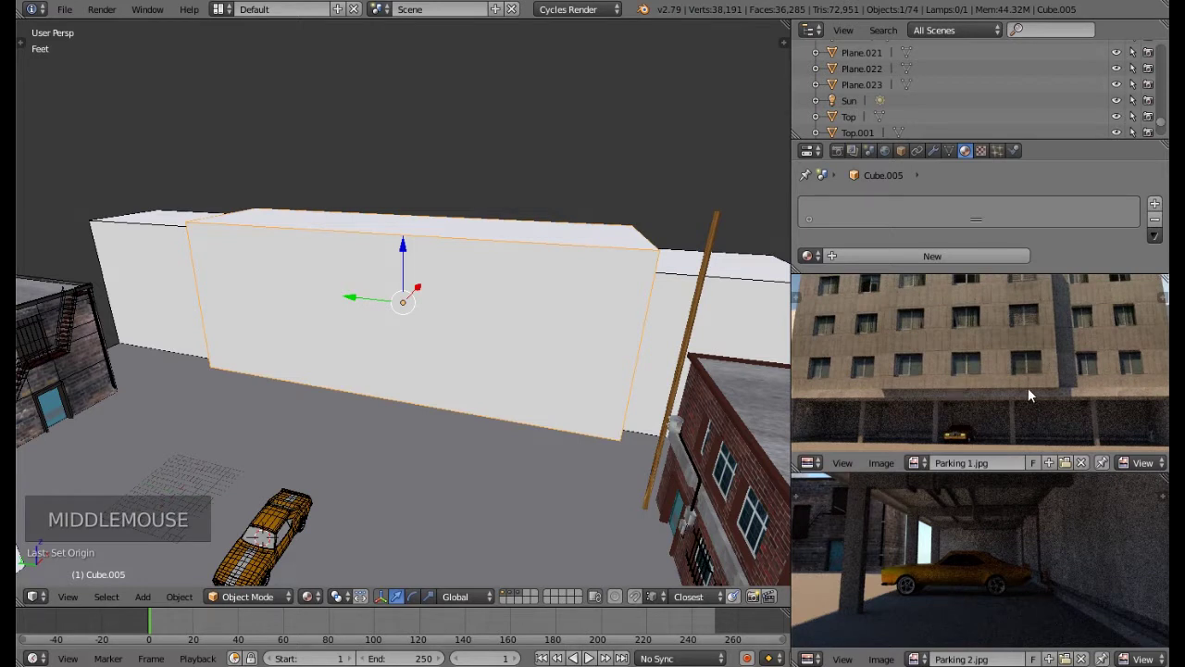
{"action": "scroll", "coordinate": [1027, 387], "scroll_direction": "down", "scroll_amount": 1}
{"action": "middle_click_drag", "start_coordinate": [1034, 363], "coordinate": [1007, 367]}
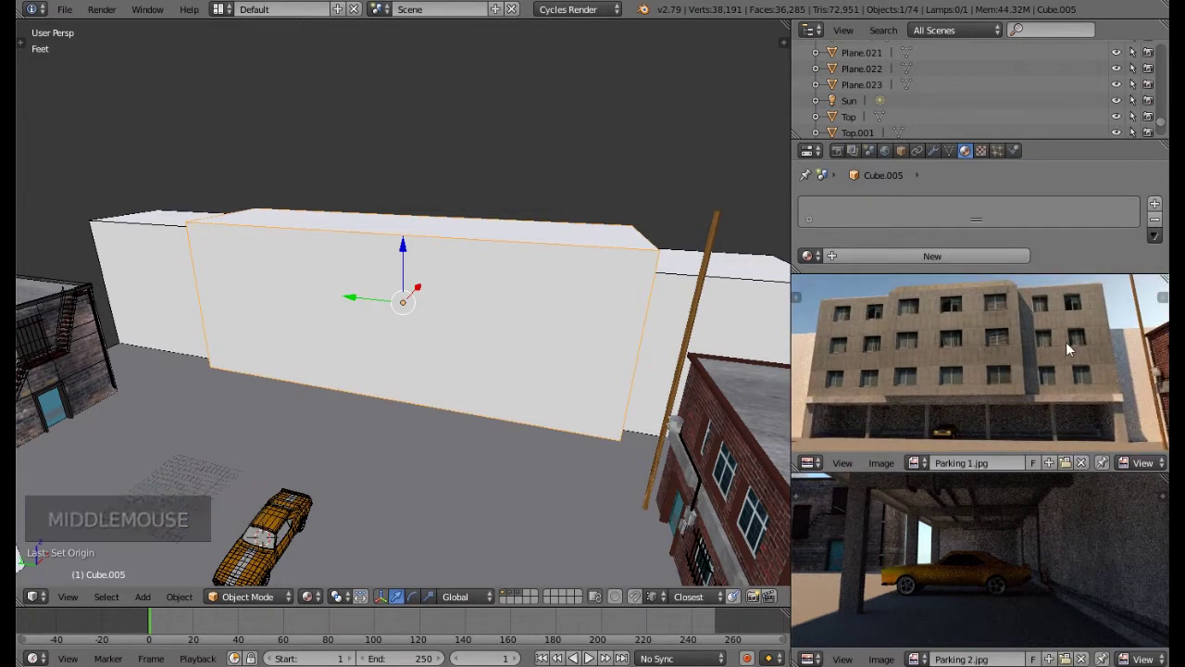
{"action": "middle_click_drag", "start_coordinate": [1012, 373], "coordinate": [1010, 358]}
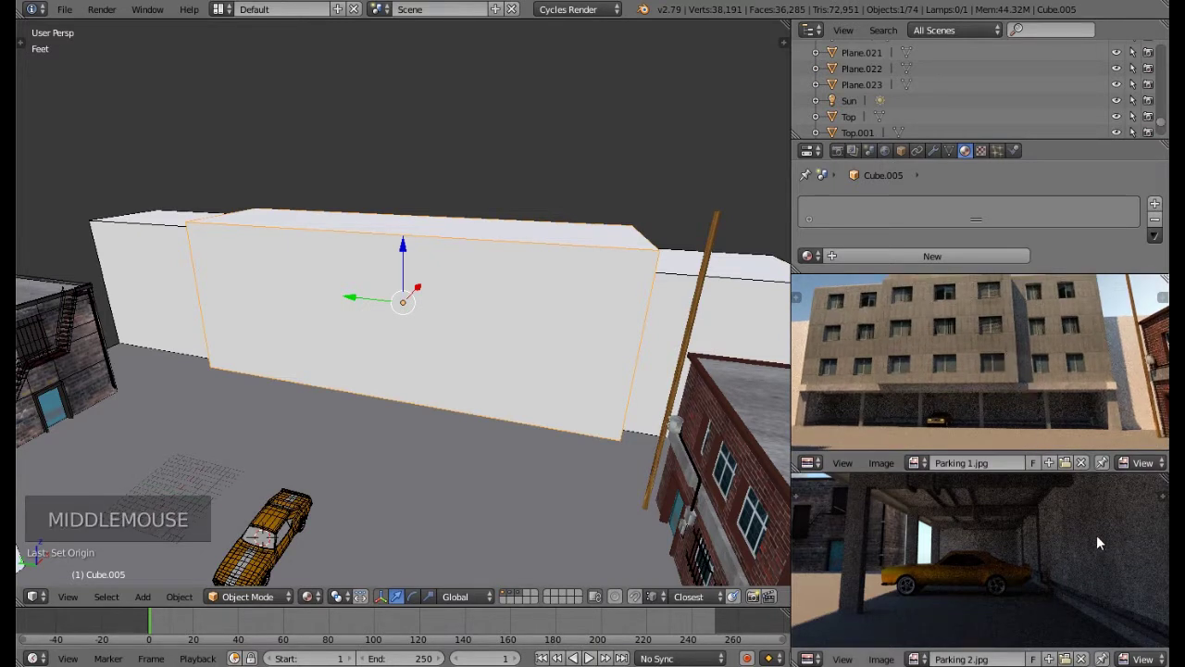
{"action": "middle_click_drag", "start_coordinate": [984, 569], "coordinate": [1028, 571]}
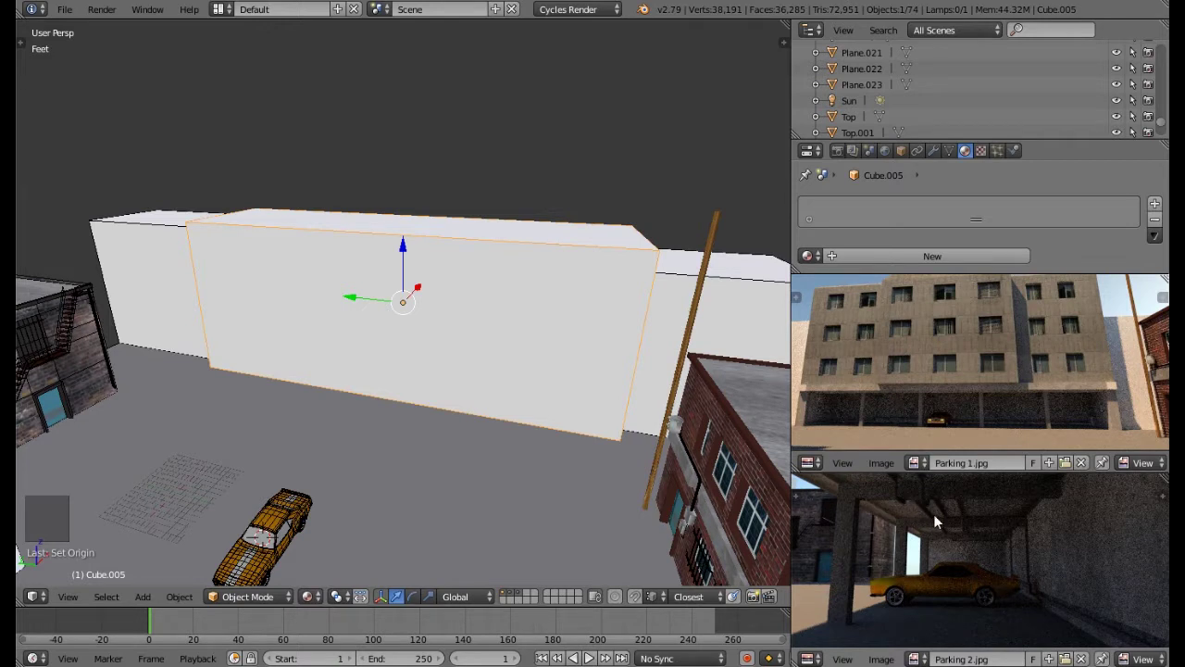
{"action": "middle_click_drag", "start_coordinate": [977, 538], "coordinate": [926, 545]}
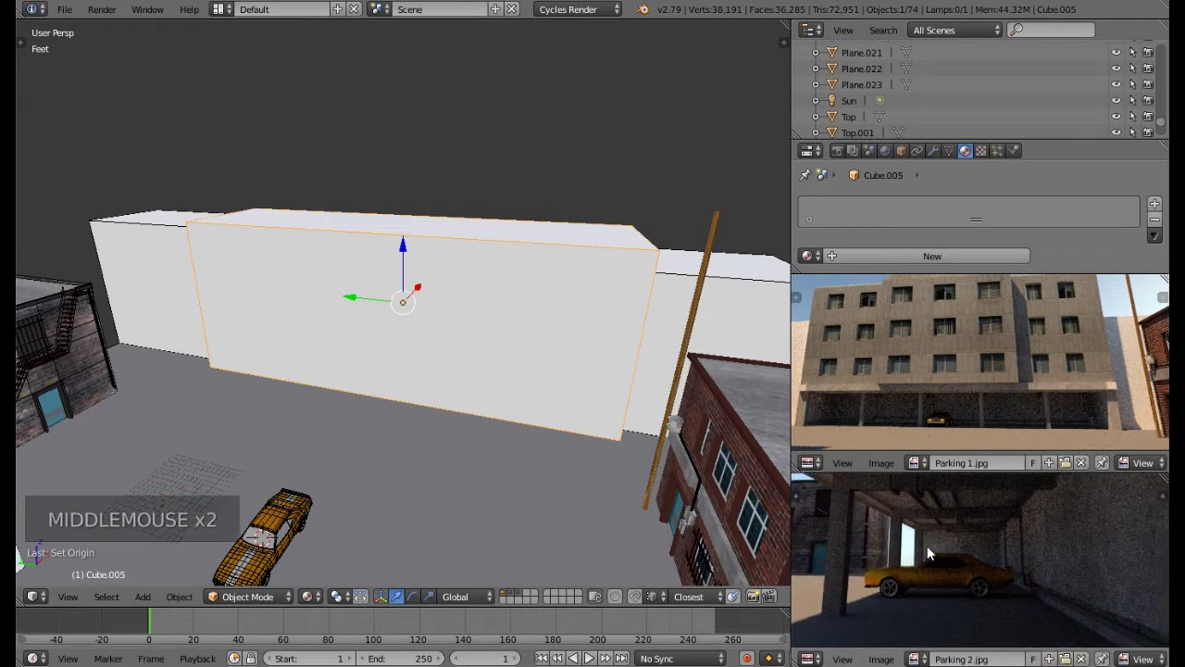
{"action": "middle_click_drag", "start_coordinate": [1088, 432], "coordinate": [1081, 412]}
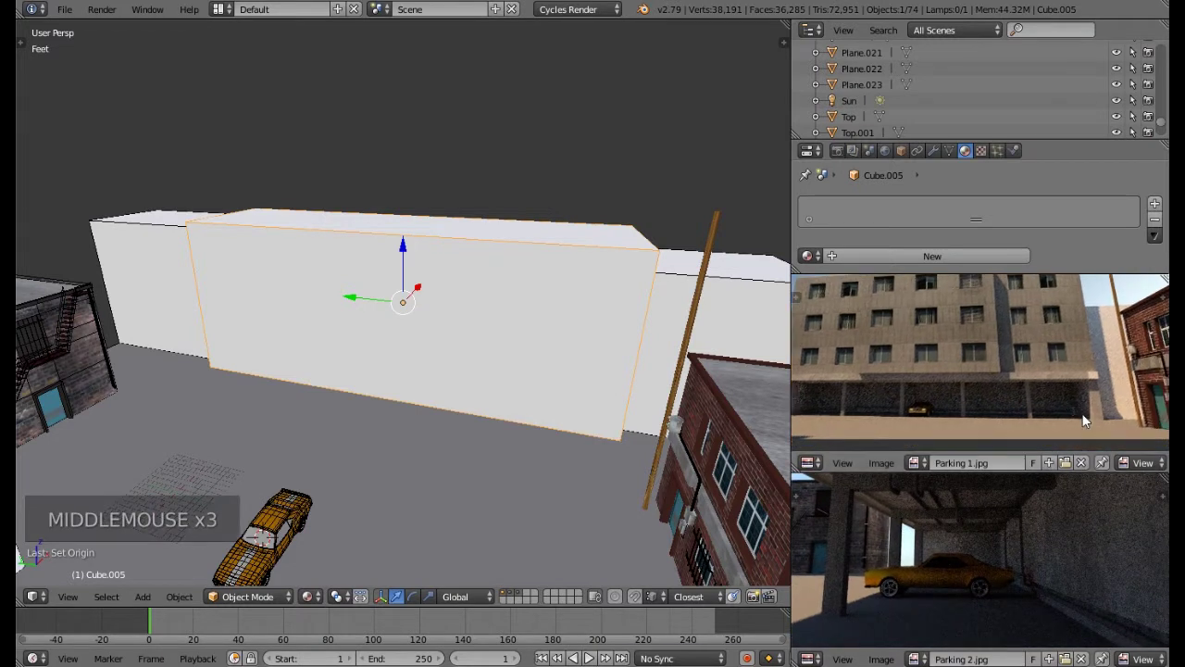
{"action": "scroll", "coordinate": [1083, 417], "scroll_direction": "up", "scroll_amount": 5}
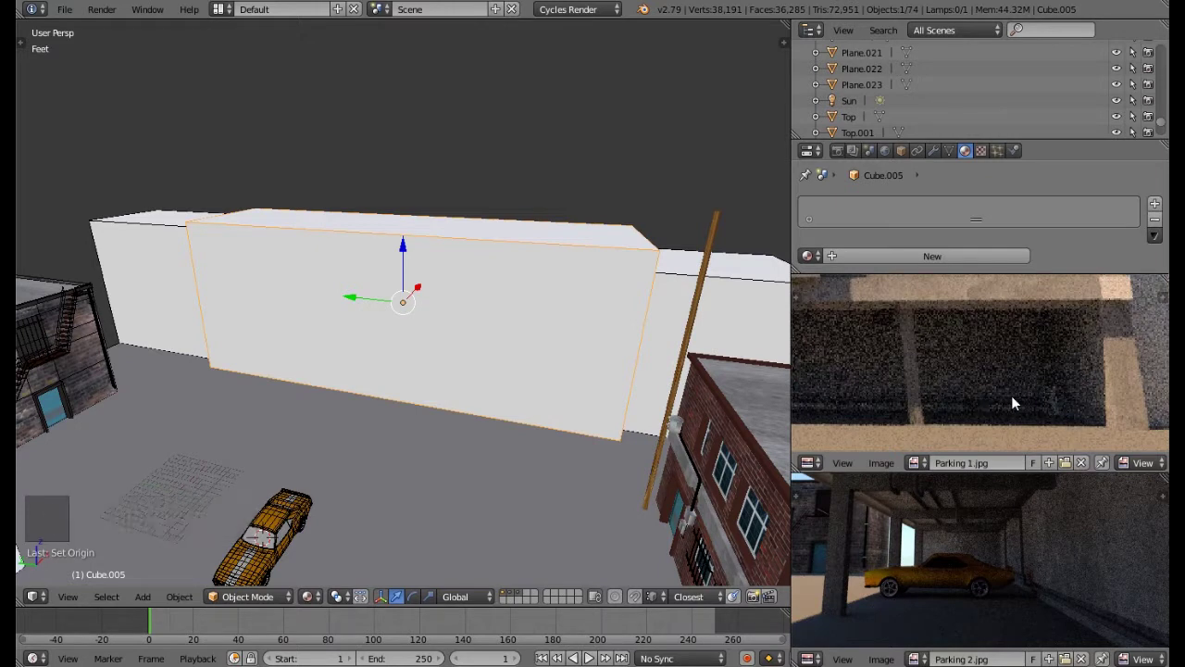
{"action": "scroll", "coordinate": [1011, 403], "scroll_direction": "down", "scroll_amount": 2}
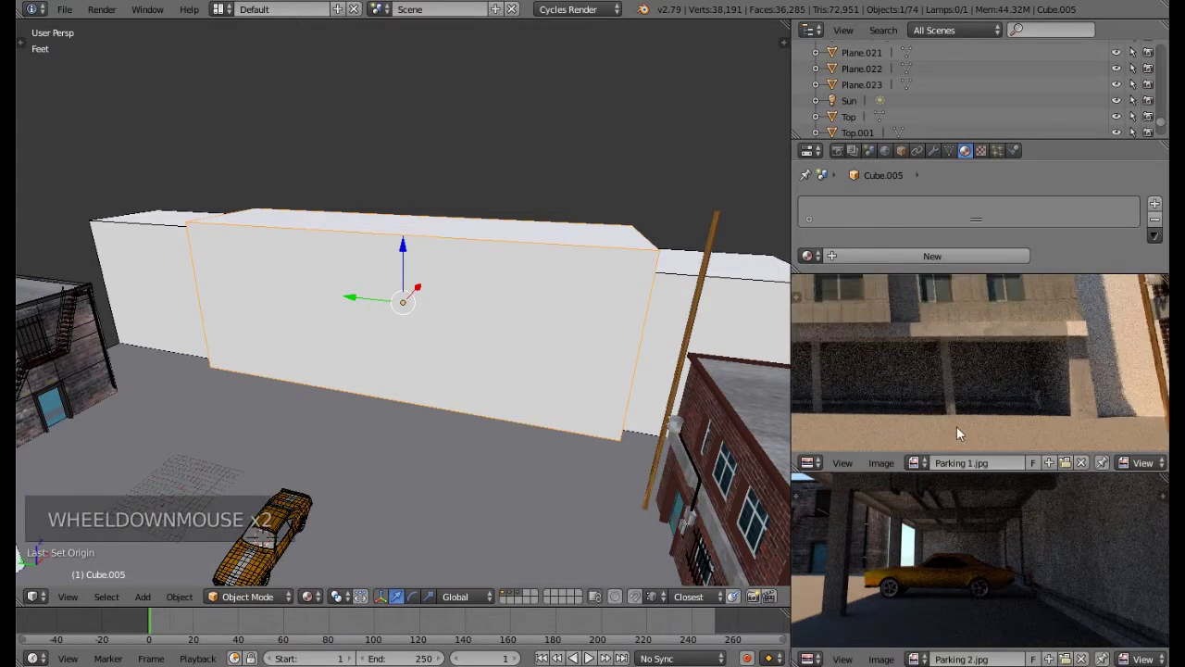
Step: Move the large central building block to layer 4 and show only that layer
{"action": "middle_click_drag", "start_coordinate": [353, 403], "coordinate": [368, 383]}
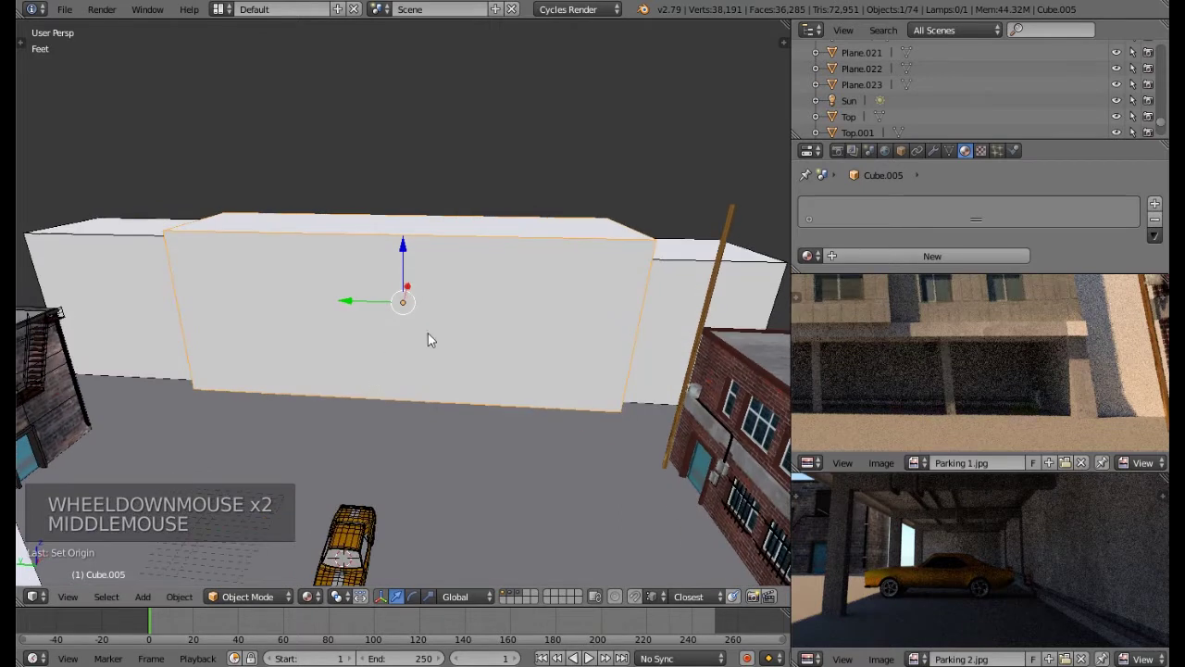
{"action": "middle_click_drag", "start_coordinate": [463, 306], "coordinate": [423, 338]}
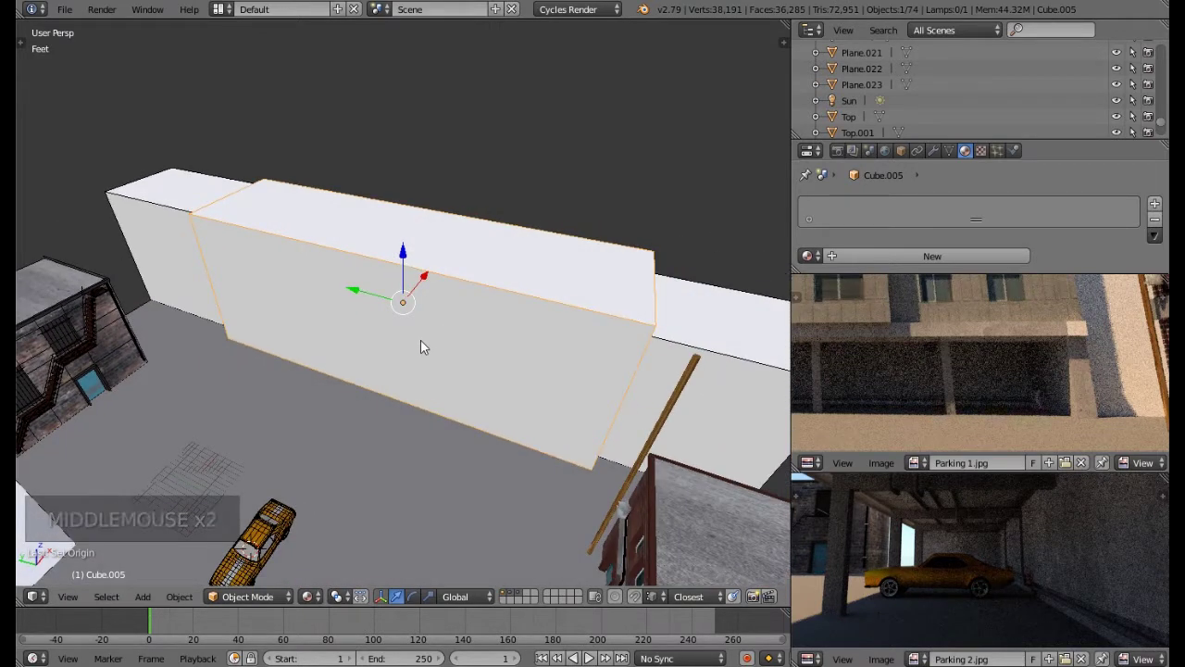
{"action": "key", "text": "m"}
{"action": "key", "text": "m"}
{"action": "key", "text": "m"}
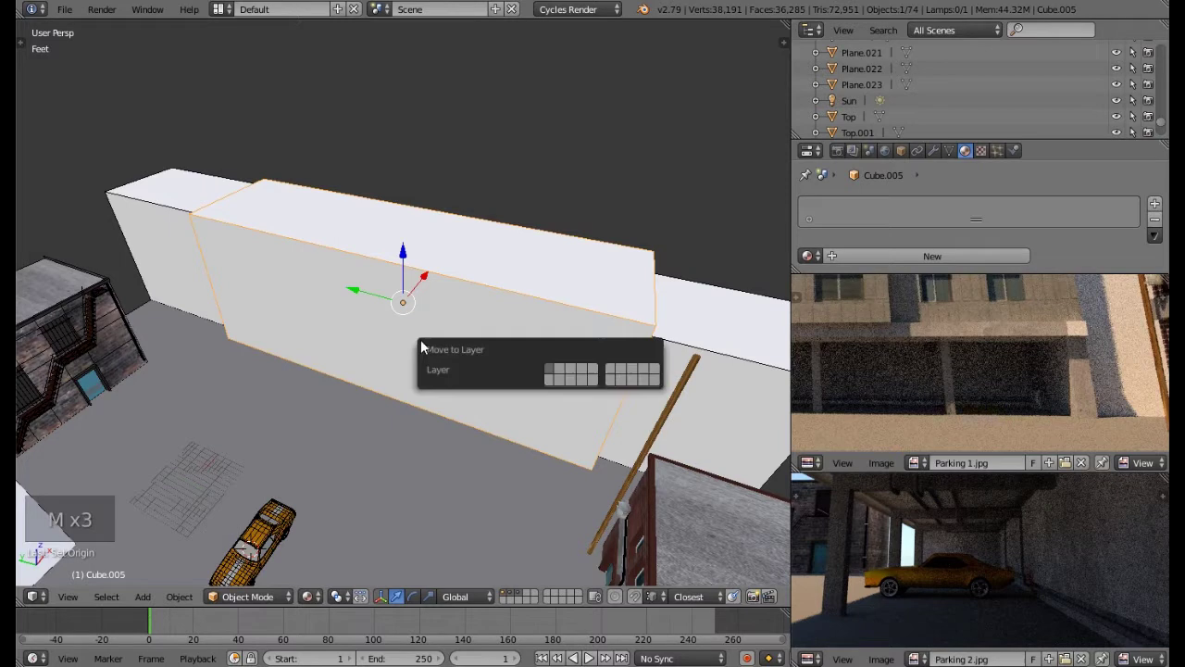
{"action": "left_click", "coordinate": [581, 374]}
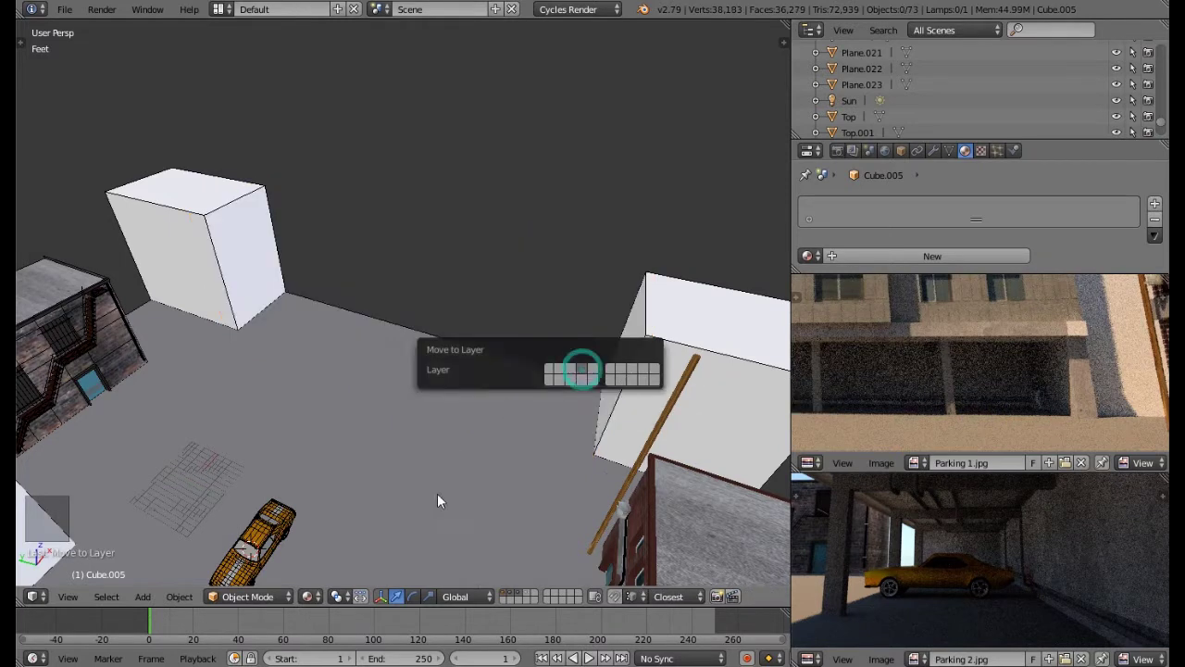
{"action": "left_click", "coordinate": [523, 593]}
Step: Add two vertical loop cuts across the block's length and scale them apart along Y by about 2.91, close to the ends
{"action": "middle_click_drag", "start_coordinate": [266, 441], "coordinate": [320, 343]}
{"action": "middle_click_drag", "start_coordinate": [865, 356], "coordinate": [907, 374]}
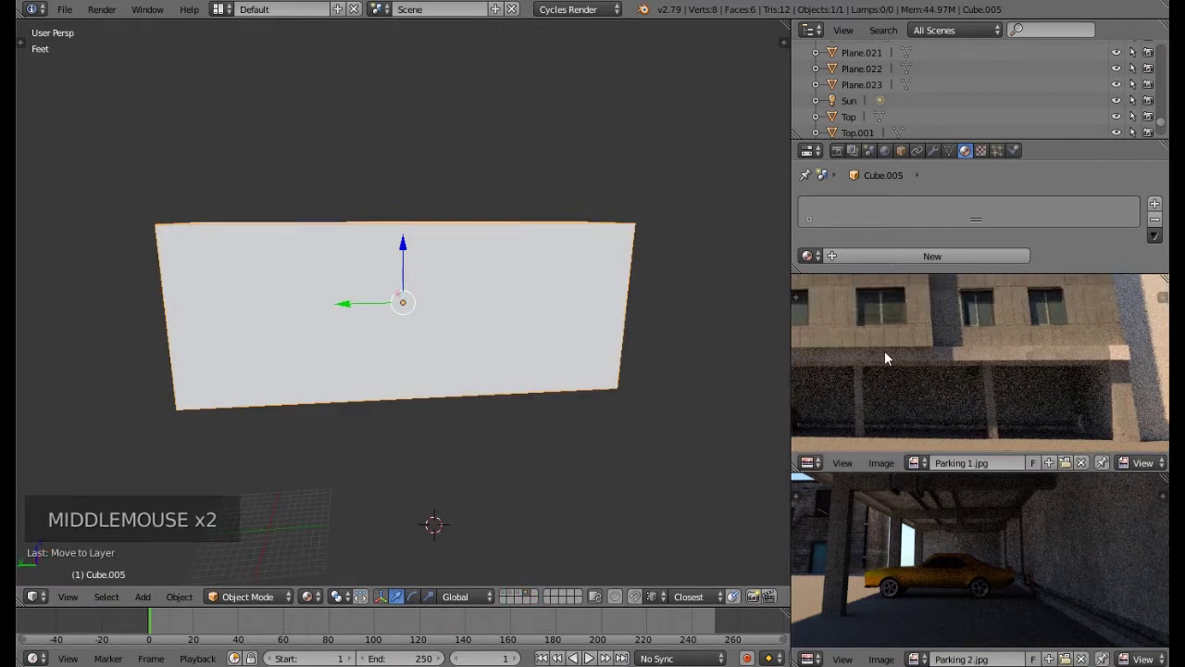
{"action": "scroll", "coordinate": [884, 350], "scroll_direction": "down", "scroll_amount": 3}
{"action": "middle_click_drag", "start_coordinate": [885, 350], "coordinate": [939, 371]}
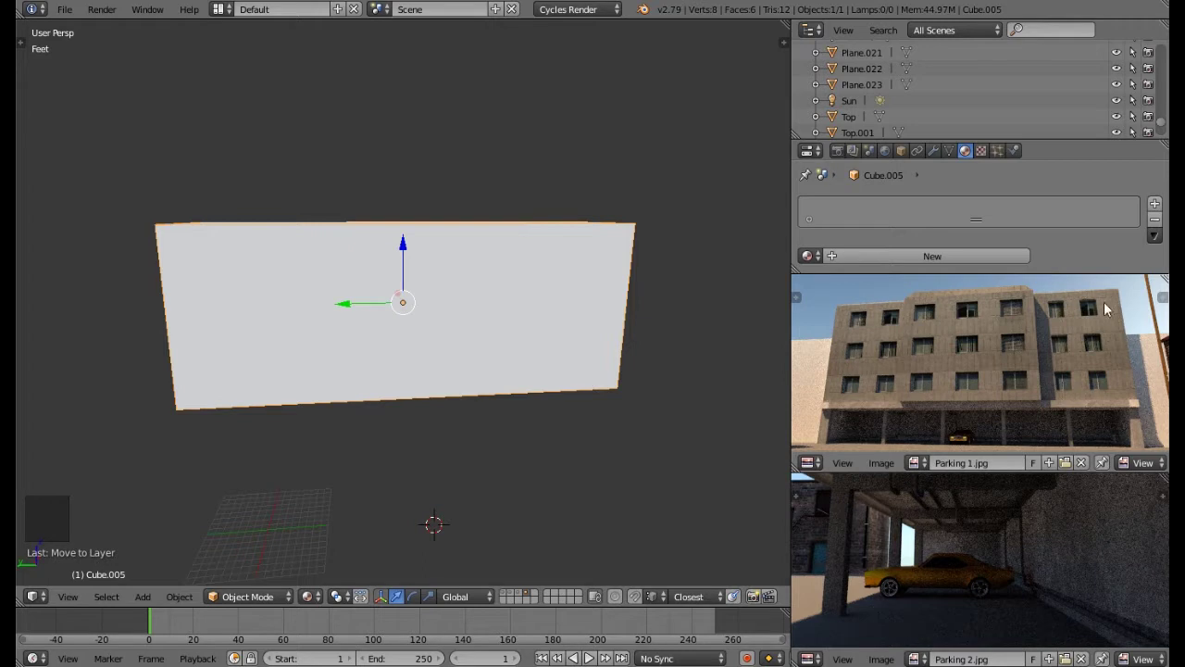
{"action": "middle_click_drag", "start_coordinate": [521, 381], "coordinate": [524, 422]}
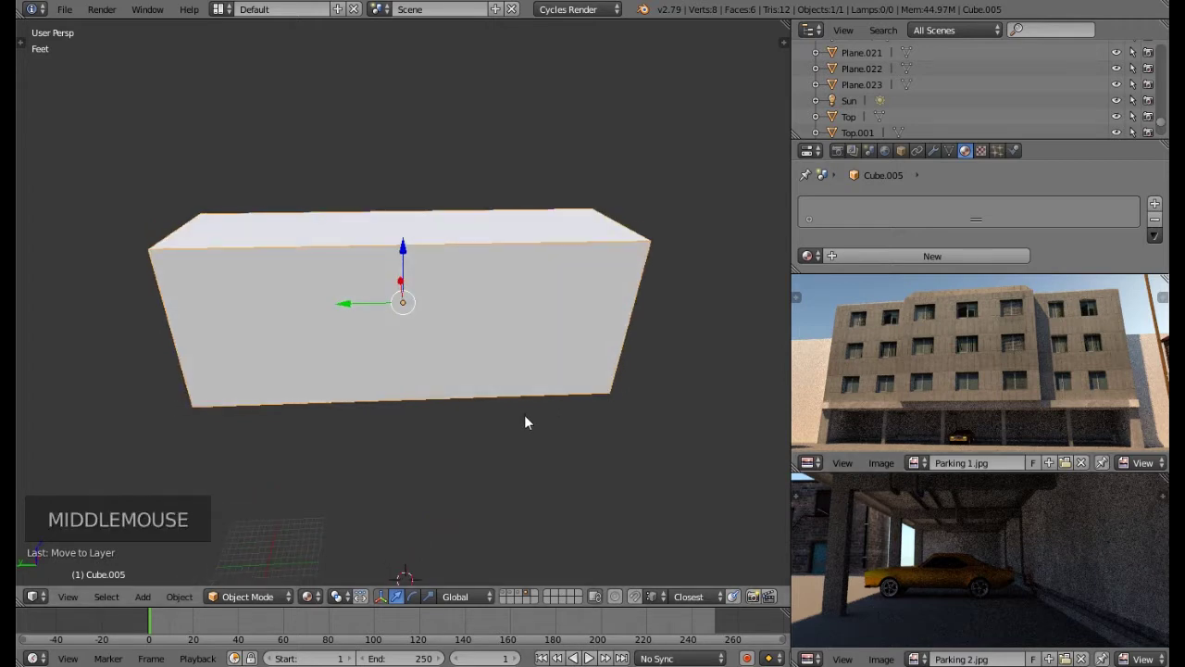
{"action": "key", "text": "Tab"}
{"action": "middle_click_drag", "start_coordinate": [366, 373], "coordinate": [377, 373]}
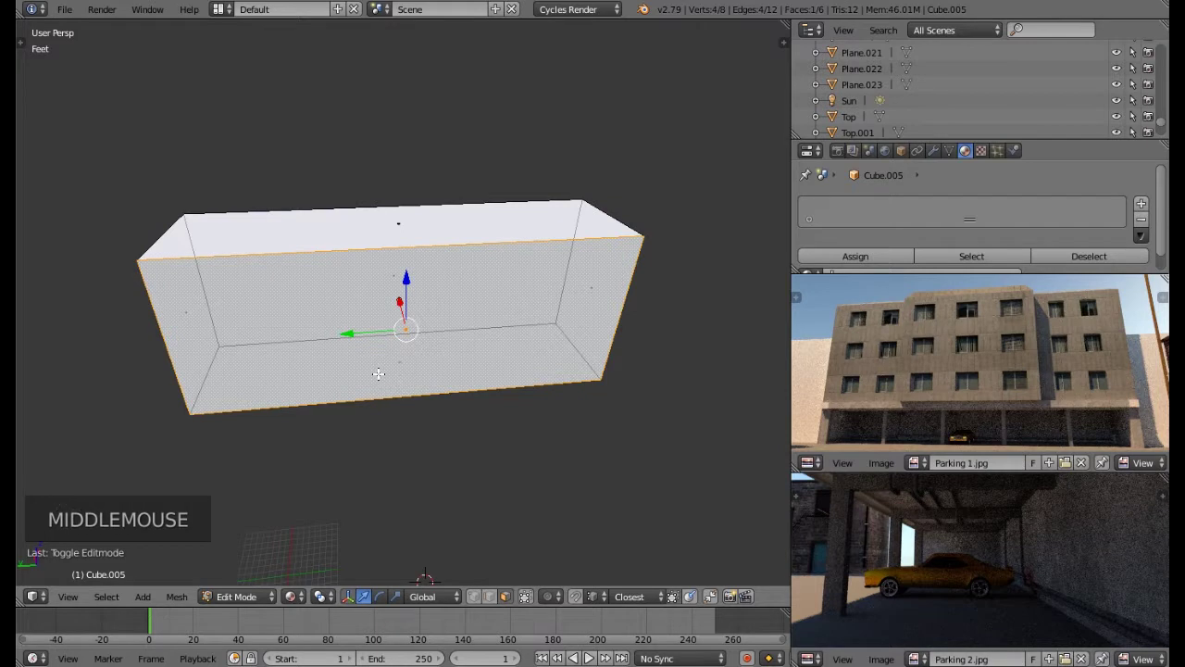
{"action": "key", "text": "ctrl+r"}
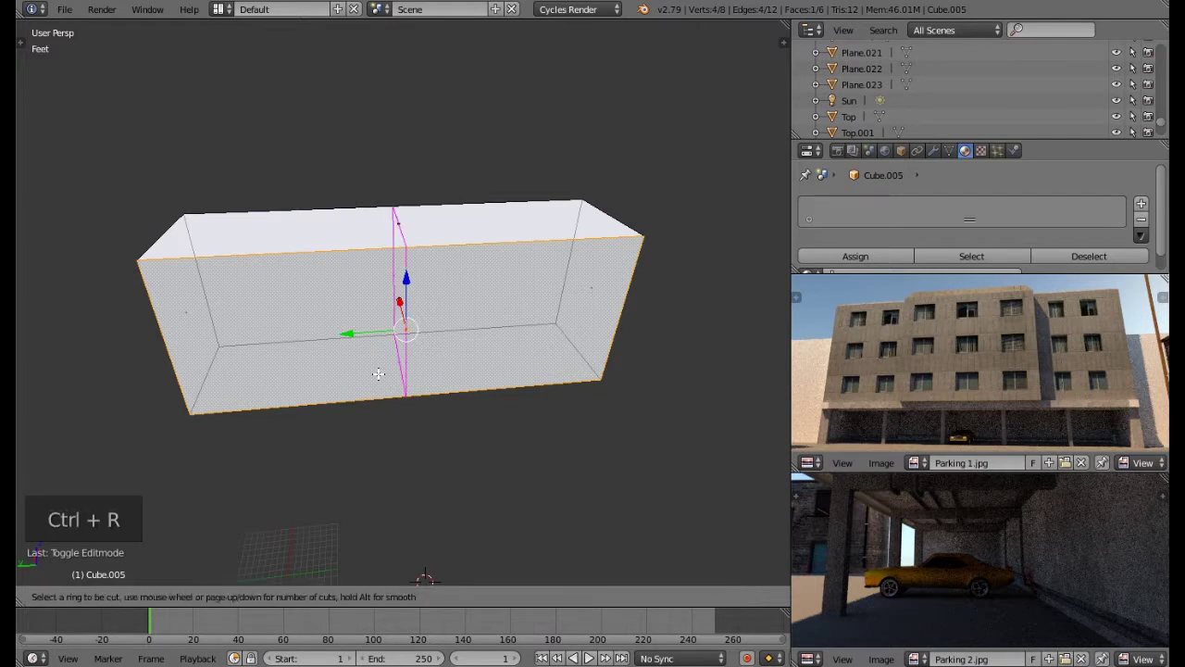
{"action": "scroll", "coordinate": [378, 373], "scroll_direction": "up", "scroll_amount": 1}
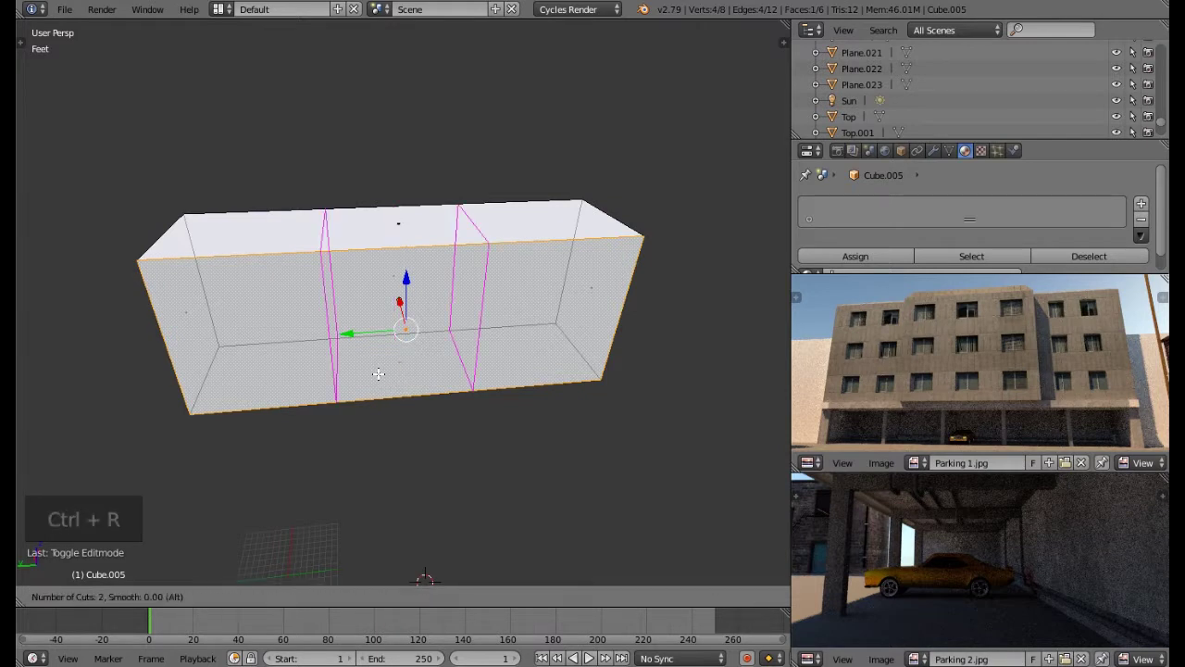
{"action": "left_click", "coordinate": [377, 373]}
{"action": "right_click", "coordinate": [378, 373]}
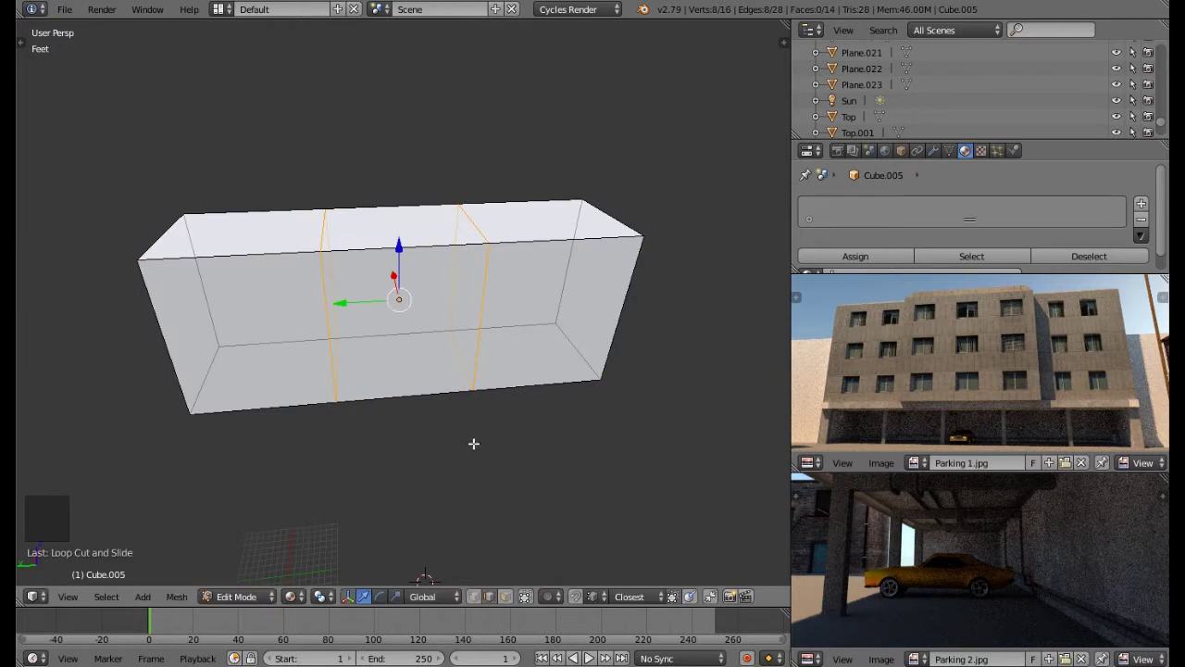
{"action": "key", "text": "s"}
{"action": "key", "text": "y"}
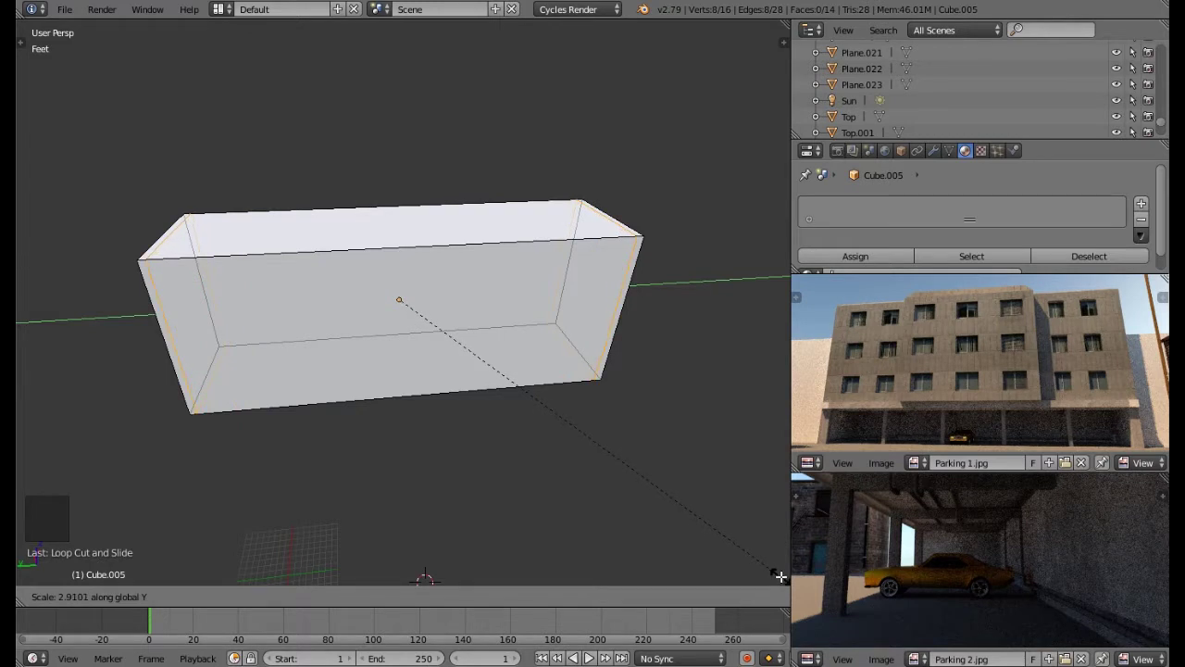
{"action": "left_click", "coordinate": [777, 575]}
Step: Add one horizontal loop cut around the block and slide it down by about 0.48 to mark the ground-floor height
{"action": "middle_click_drag", "start_coordinate": [657, 373], "coordinate": [565, 363]}
{"action": "scroll", "coordinate": [556, 416], "scroll_direction": "up", "scroll_amount": 2}
{"action": "middle_click_drag", "start_coordinate": [556, 415], "coordinate": [594, 329]}
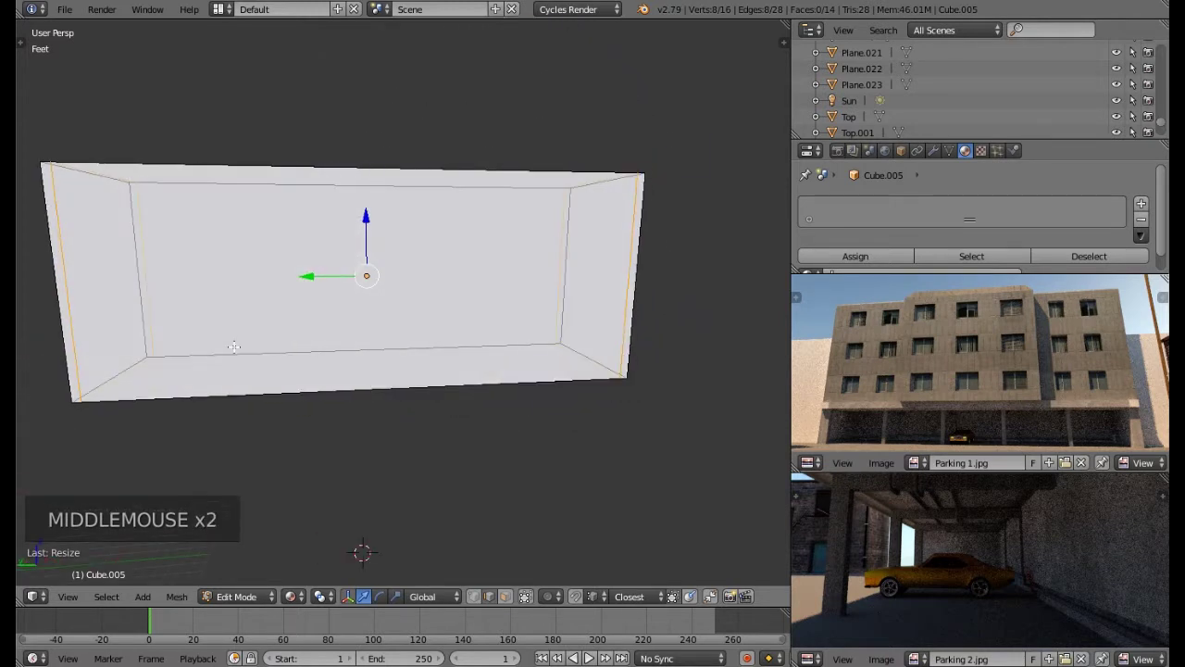
{"action": "key", "text": "ctrl+r"}
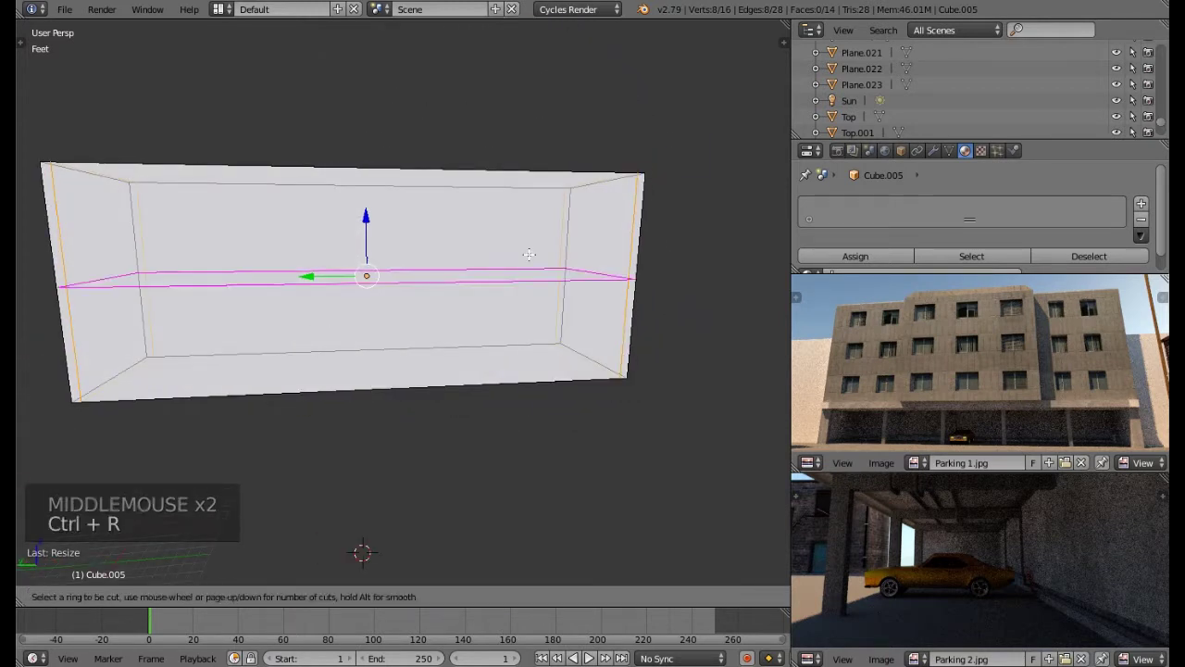
{"action": "left_click", "coordinate": [529, 254]}
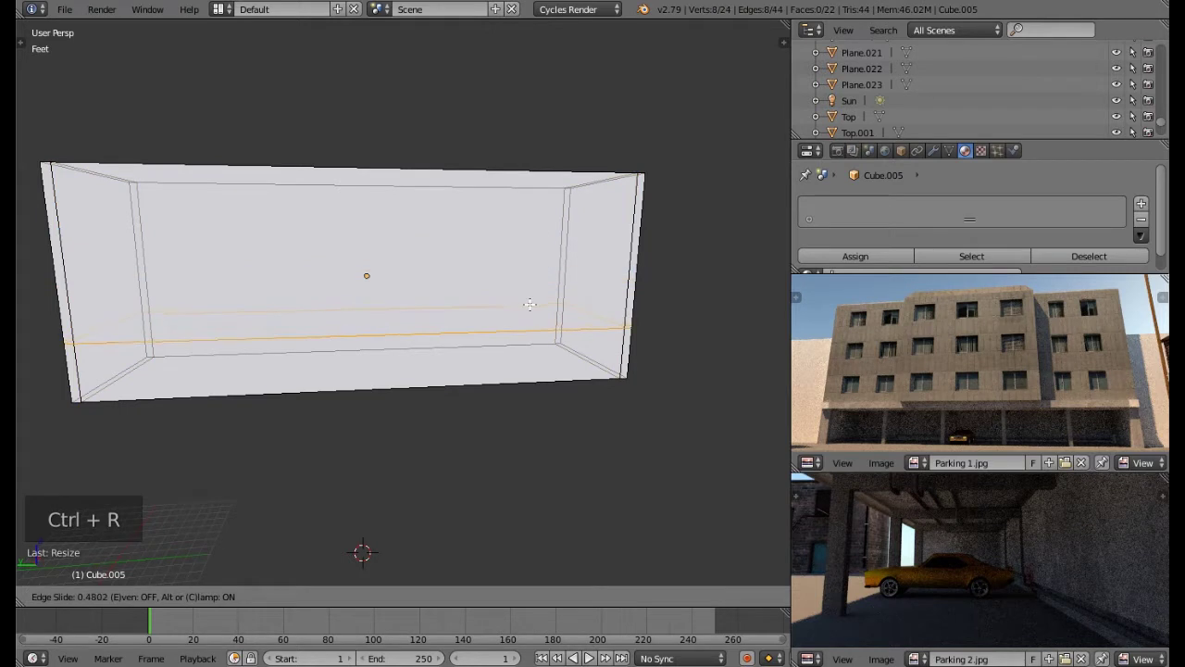
{"action": "left_click", "coordinate": [530, 304]}
Step: Select the block's large bottom face and the two narrow bottom faces at its ends, and delete these faces
{"action": "middle_click_drag", "start_coordinate": [530, 303], "coordinate": [352, 303]}
{"action": "middle_click_drag", "start_coordinate": [240, 321], "coordinate": [334, 331]}
{"action": "middle_click_drag", "start_coordinate": [167, 305], "coordinate": [321, 363]}
{"action": "middle_click_drag", "start_coordinate": [467, 518], "coordinate": [382, 345]}
{"action": "left_click", "coordinate": [504, 595]}
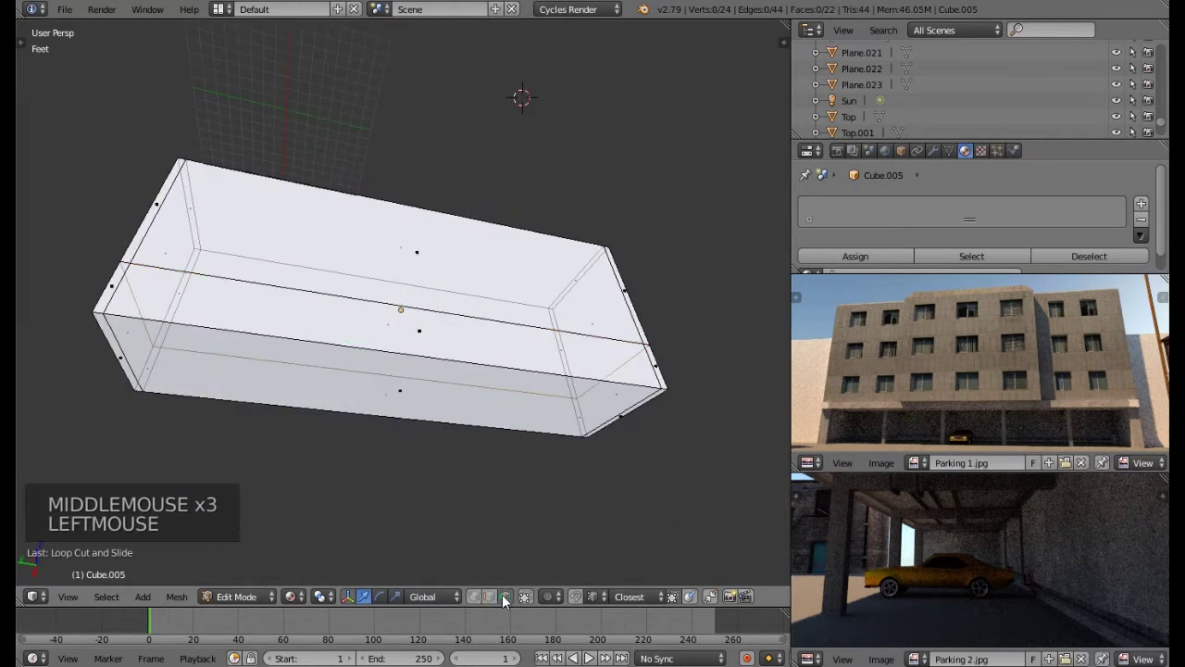
{"action": "right_click", "coordinate": [404, 393]}
{"action": "middle_click_drag", "start_coordinate": [617, 468], "coordinate": [636, 351]}
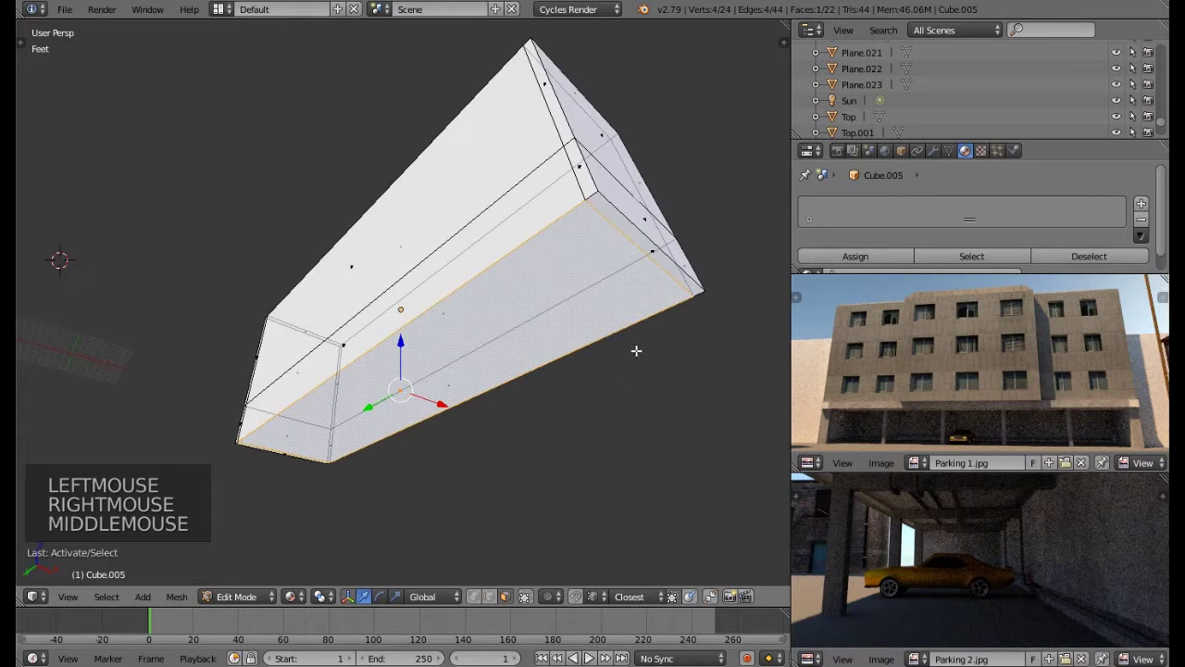
{"action": "right_click", "coordinate": [652, 250], "text": "shift"}
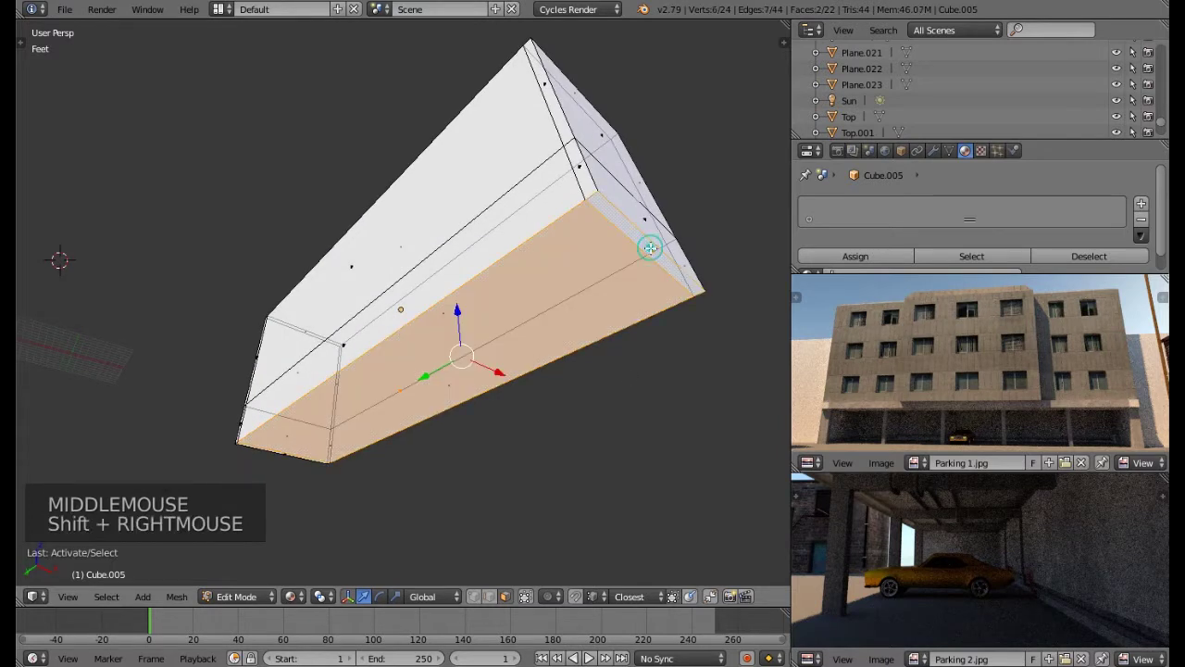
{"action": "right_click", "coordinate": [289, 456], "text": "shift"}
{"action": "middle_click_drag", "start_coordinate": [290, 455], "coordinate": [401, 409]}
{"action": "key", "text": "Delete"}
{"action": "left_click", "coordinate": [351, 432]}
Step: Extrude the long lower front face inward to hollow out the ground-floor parking area
{"action": "right_click", "coordinate": [348, 398]}
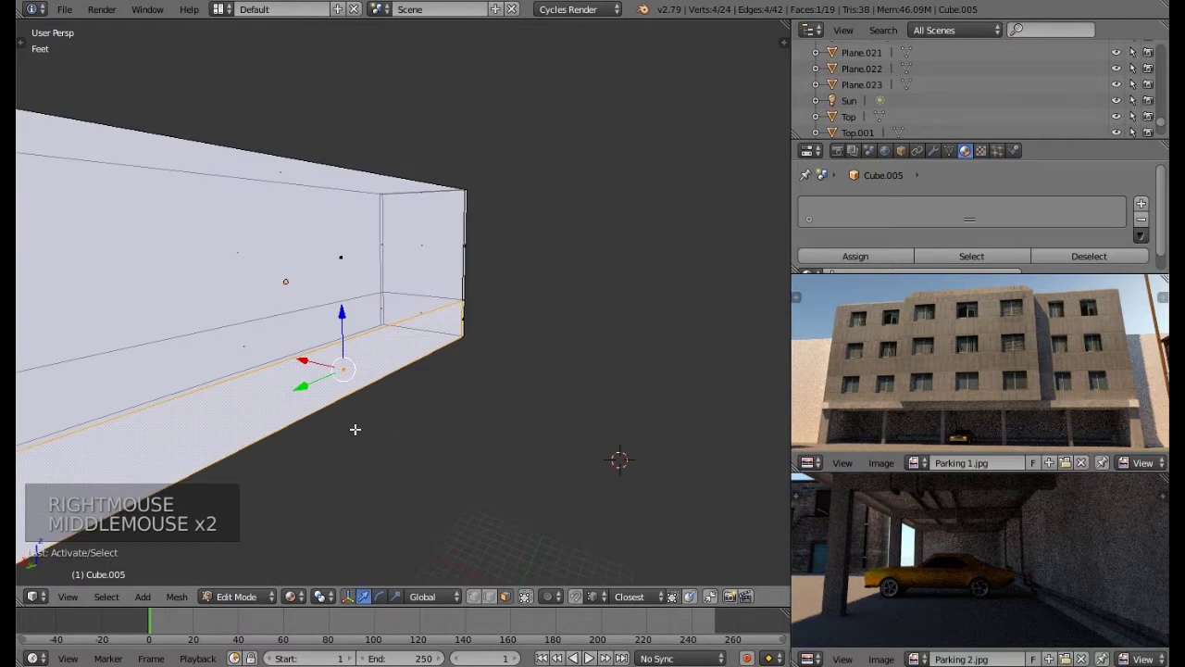
{"action": "key", "text": "e"}
{"action": "key", "text": "e"}
{"action": "key", "text": "e"}
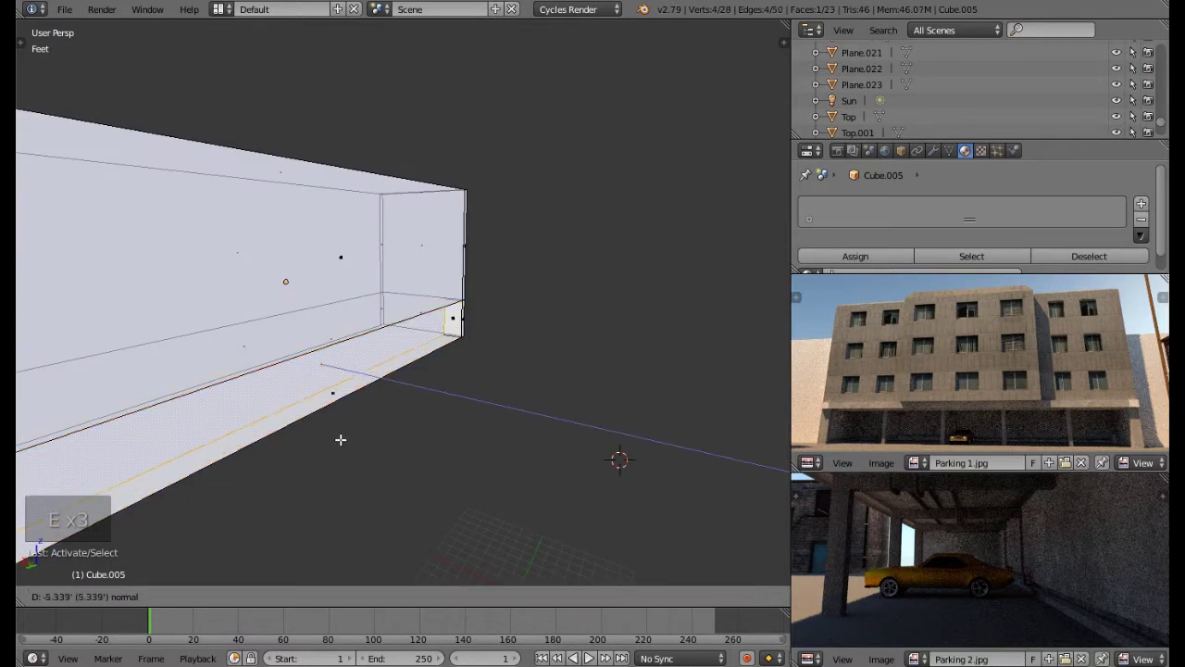
{"action": "left_click", "coordinate": [296, 430]}
Step: Delete the floor face of the recessed parking area
{"action": "middle_click_drag", "start_coordinate": [297, 430], "coordinate": [287, 380]}
{"action": "scroll", "coordinate": [225, 356], "scroll_direction": "up", "scroll_amount": 2}
{"action": "scroll", "coordinate": [282, 366], "scroll_direction": "up", "scroll_amount": 3}
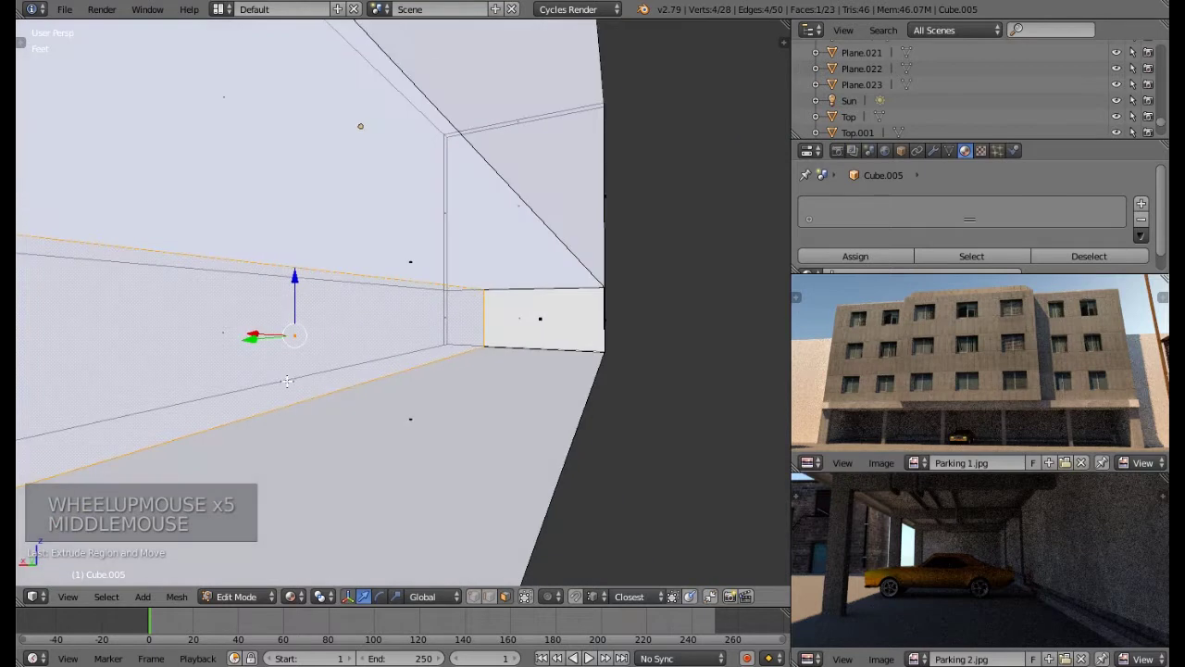
{"action": "right_click", "coordinate": [416, 444]}
{"action": "key", "text": "Delete"}
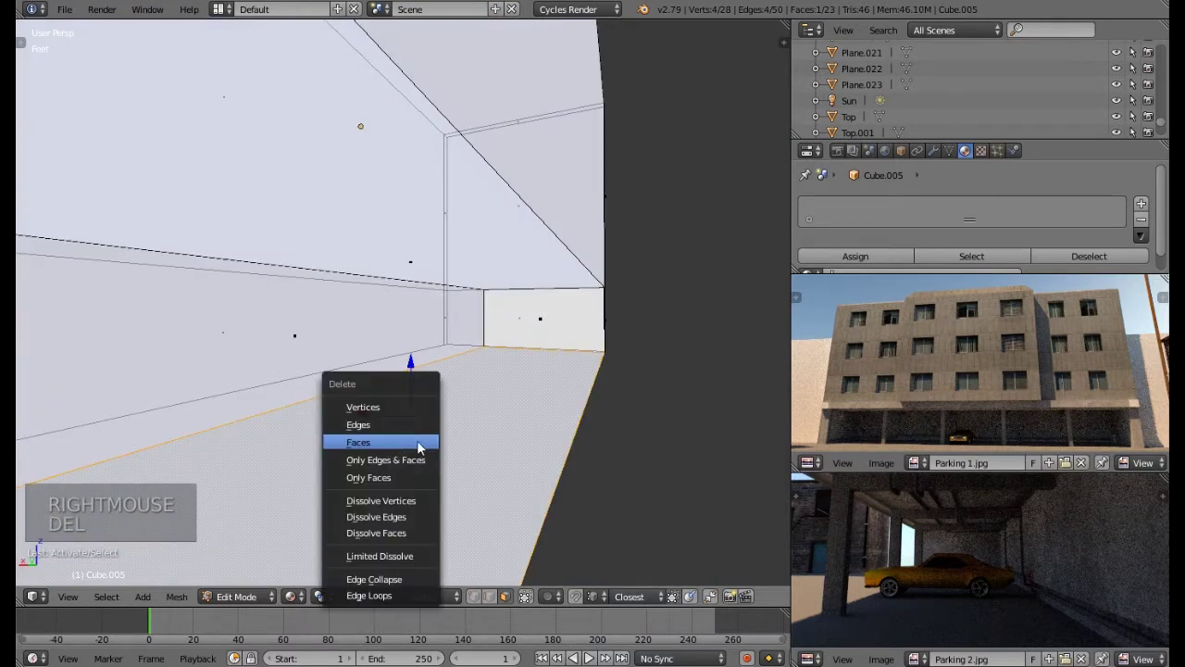
{"action": "left_click", "coordinate": [393, 444]}
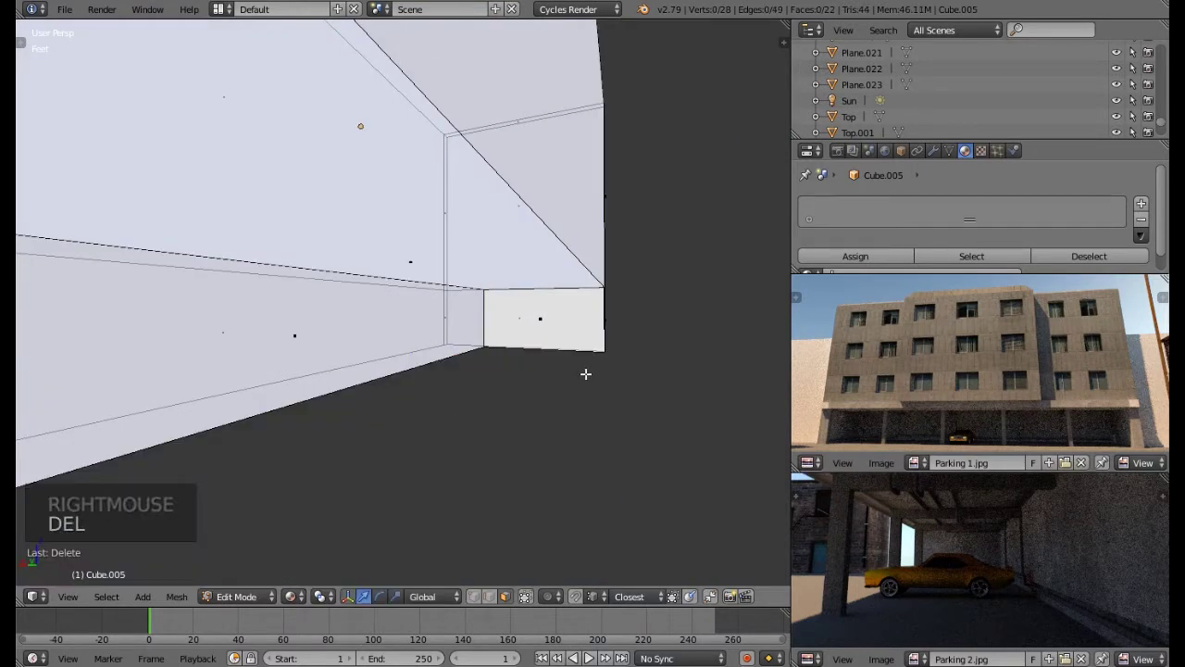
Step: Compare the recessed parking area's underside with the ground-floor opening in the Parking 1.jpg reference image
{"action": "middle_click_drag", "start_coordinate": [387, 348], "coordinate": [283, 389]}
{"action": "scroll", "coordinate": [399, 386], "scroll_direction": "down", "scroll_amount": 3}
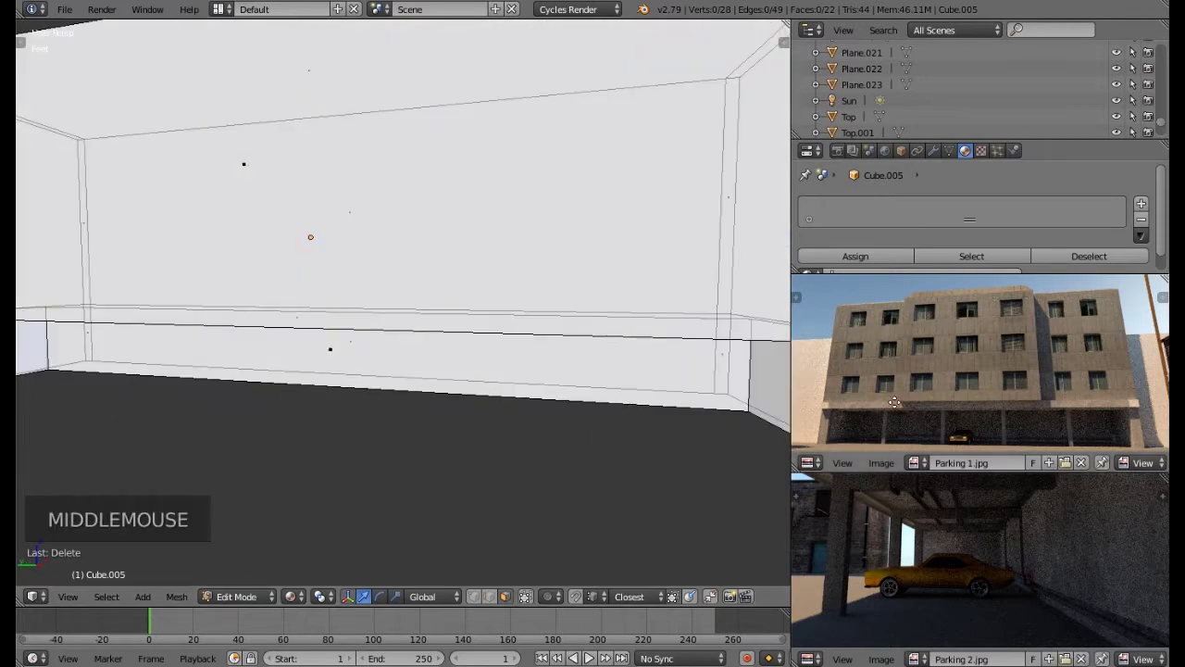
{"action": "middle_click_drag", "start_coordinate": [992, 424], "coordinate": [984, 398]}
{"action": "scroll", "coordinate": [1010, 401], "scroll_direction": "up", "scroll_amount": 4}
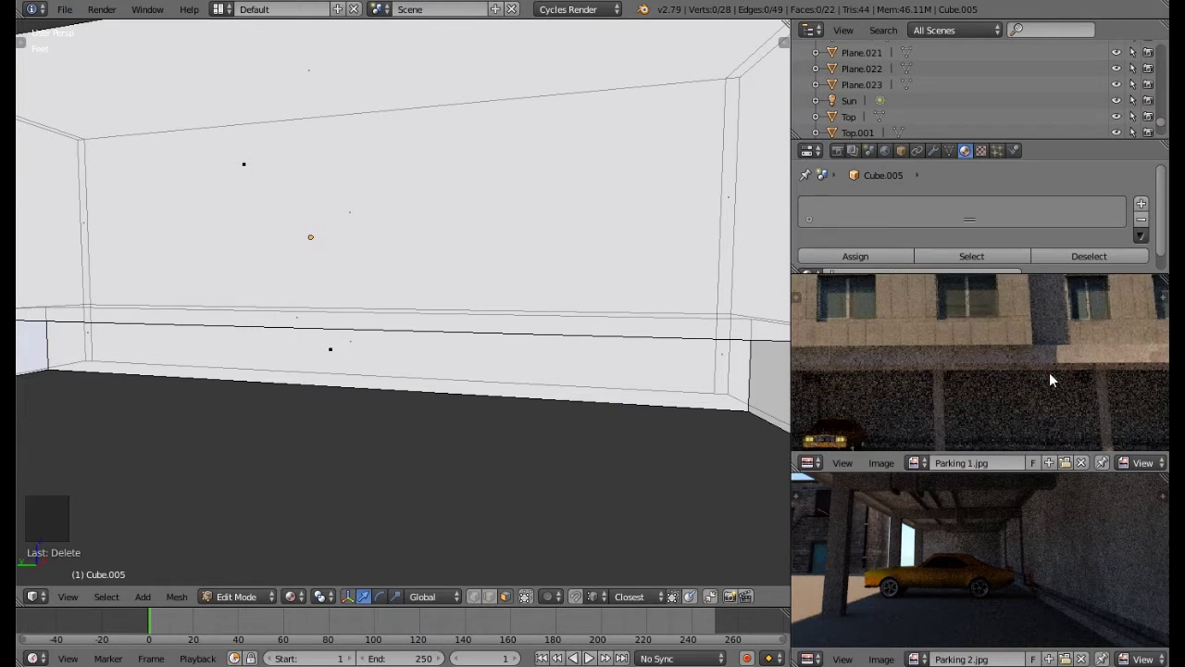
{"action": "middle_click_drag", "start_coordinate": [568, 269], "coordinate": [605, 217]}
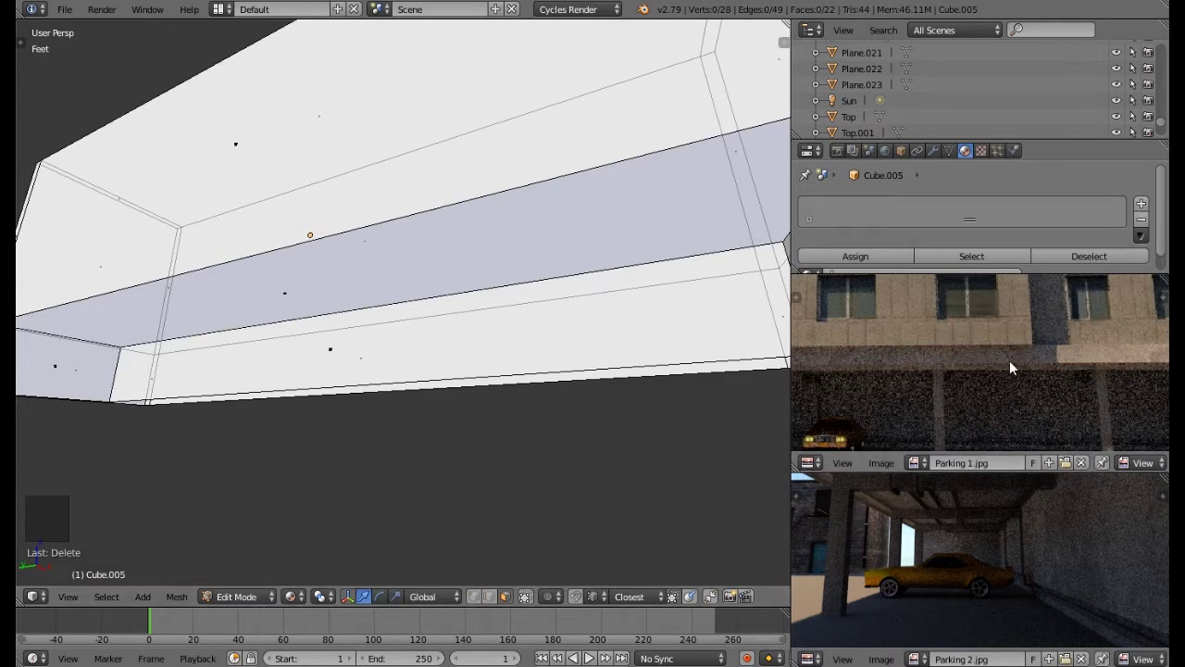
{"action": "middle_click_drag", "start_coordinate": [404, 350], "coordinate": [317, 326]}
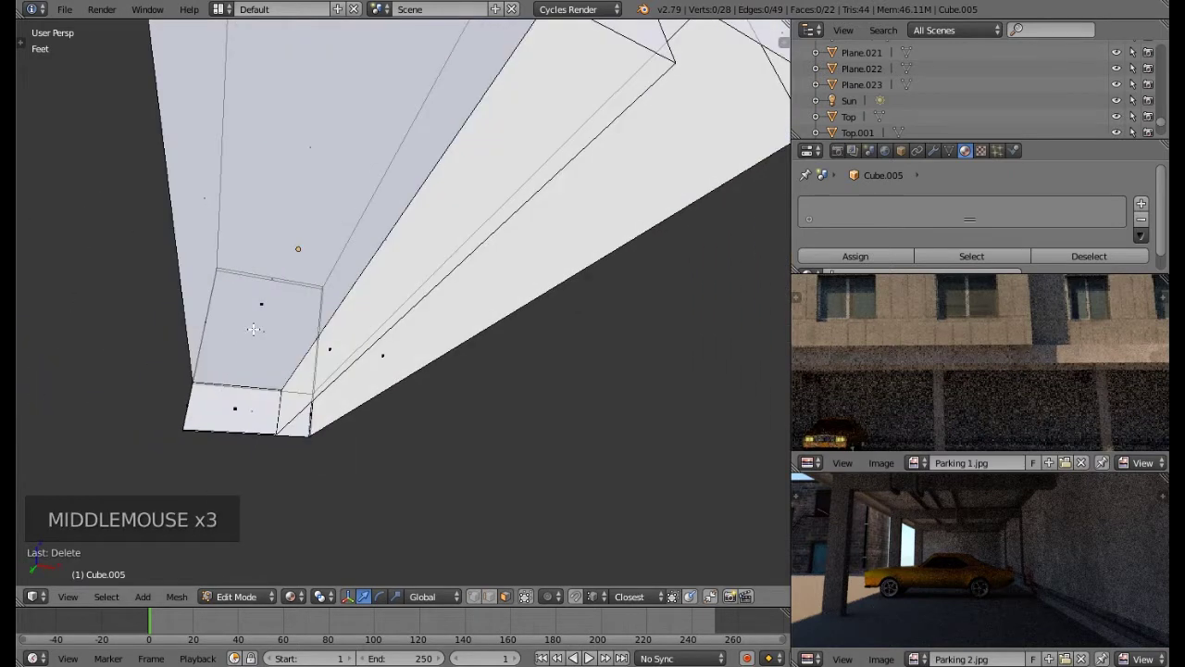
Step: Add a lengthwise loop cut across the parking recess's ceiling and end walls, slid close to the building's front edge
{"action": "key", "text": "ctrl+r"}
{"action": "left_click", "coordinate": [234, 385]}
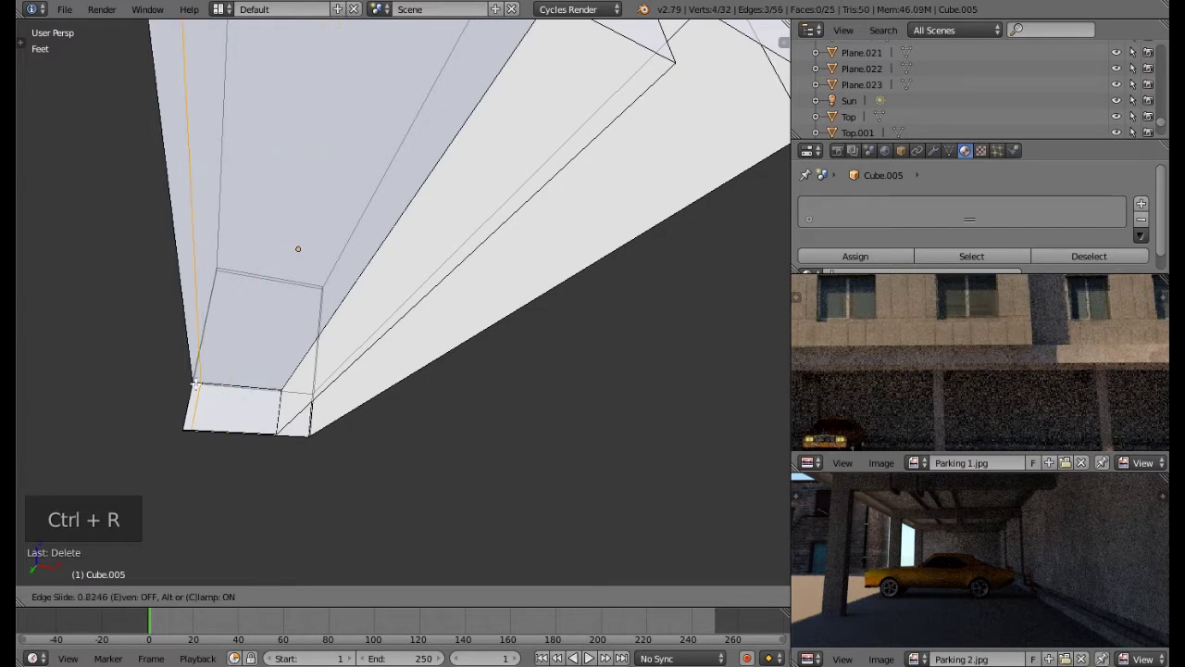
{"action": "left_click", "coordinate": [193, 385]}
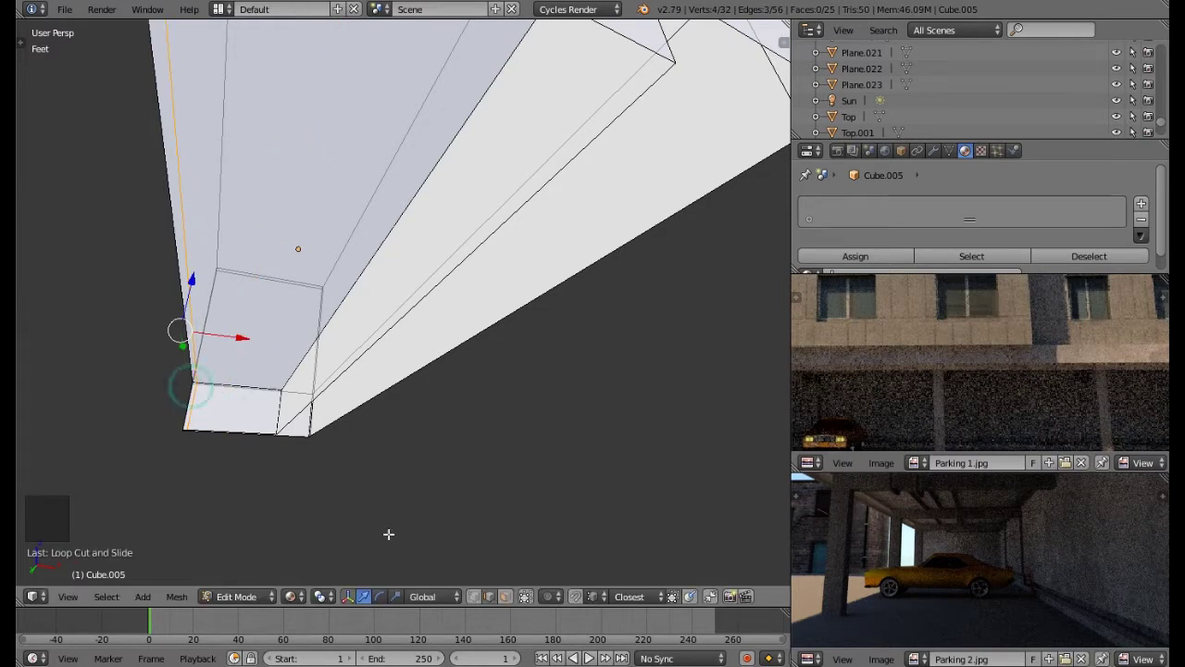
Step: Select the large ceiling face of the parking recess and extrude it downward by about 5.85 inches
{"action": "left_click", "coordinate": [262, 309]}
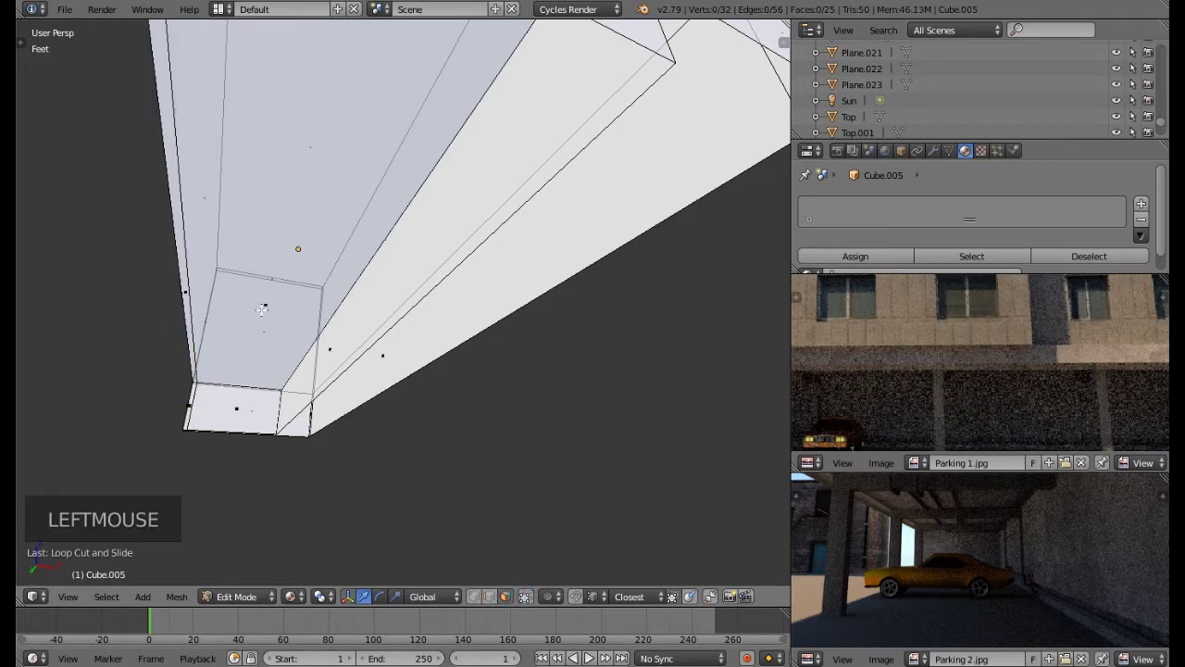
{"action": "right_click", "coordinate": [263, 310]}
{"action": "middle_click_drag", "start_coordinate": [263, 309], "coordinate": [285, 334]}
{"action": "scroll", "coordinate": [261, 324], "scroll_direction": "up", "scroll_amount": 1}
{"action": "scroll", "coordinate": [261, 324], "scroll_direction": "up", "scroll_amount": 1}
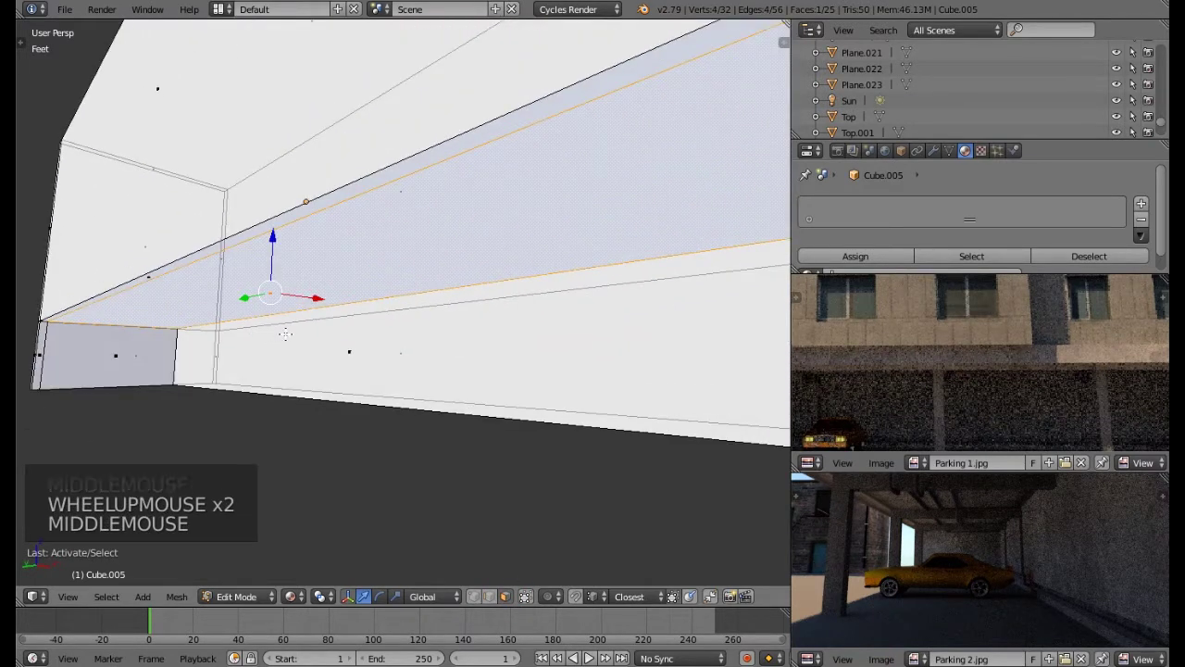
{"action": "key", "text": "e"}
{"action": "key", "text": "e"}
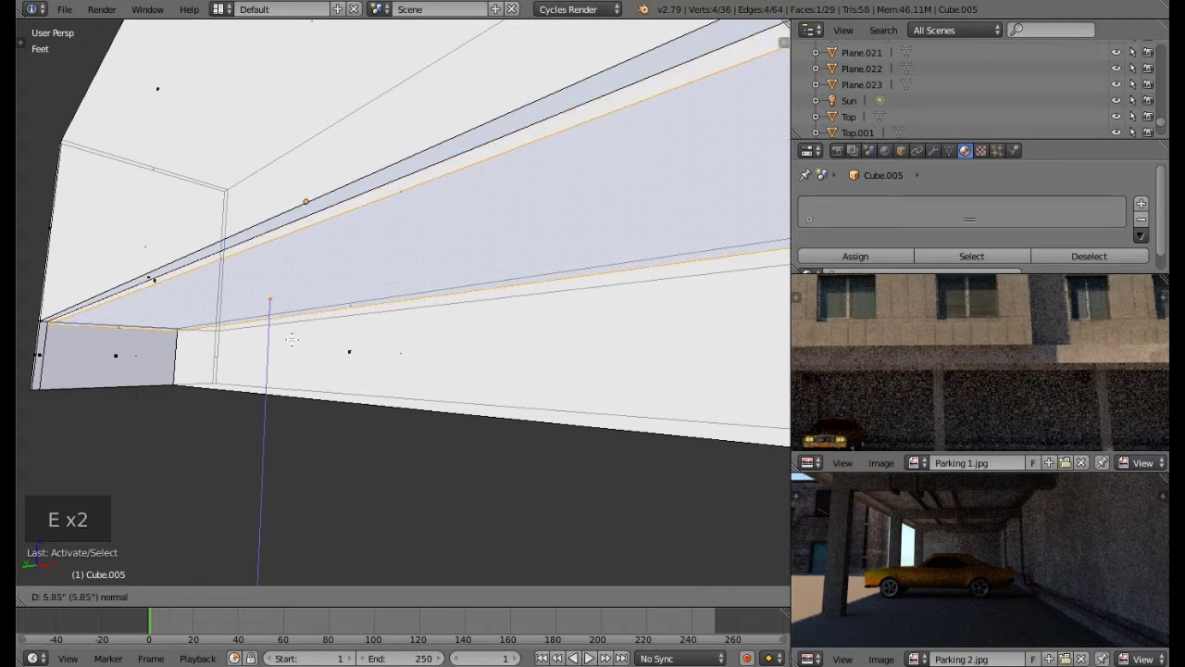
{"action": "left_click", "coordinate": [290, 339]}
Step: Divide the building's length into three bays with two evenly spaced vertical loop cuts, using the facade in Parking 1.jpg as reference
{"action": "middle_click_drag", "start_coordinate": [235, 299], "coordinate": [421, 305]}
{"action": "scroll", "coordinate": [382, 301], "scroll_direction": "down", "scroll_amount": 2}
{"action": "middle_click_drag", "start_coordinate": [1005, 355], "coordinate": [983, 369]}
{"action": "scroll", "coordinate": [1024, 380], "scroll_direction": "down", "scroll_amount": 2}
{"action": "scroll", "coordinate": [992, 353], "scroll_direction": "down", "scroll_amount": 1}
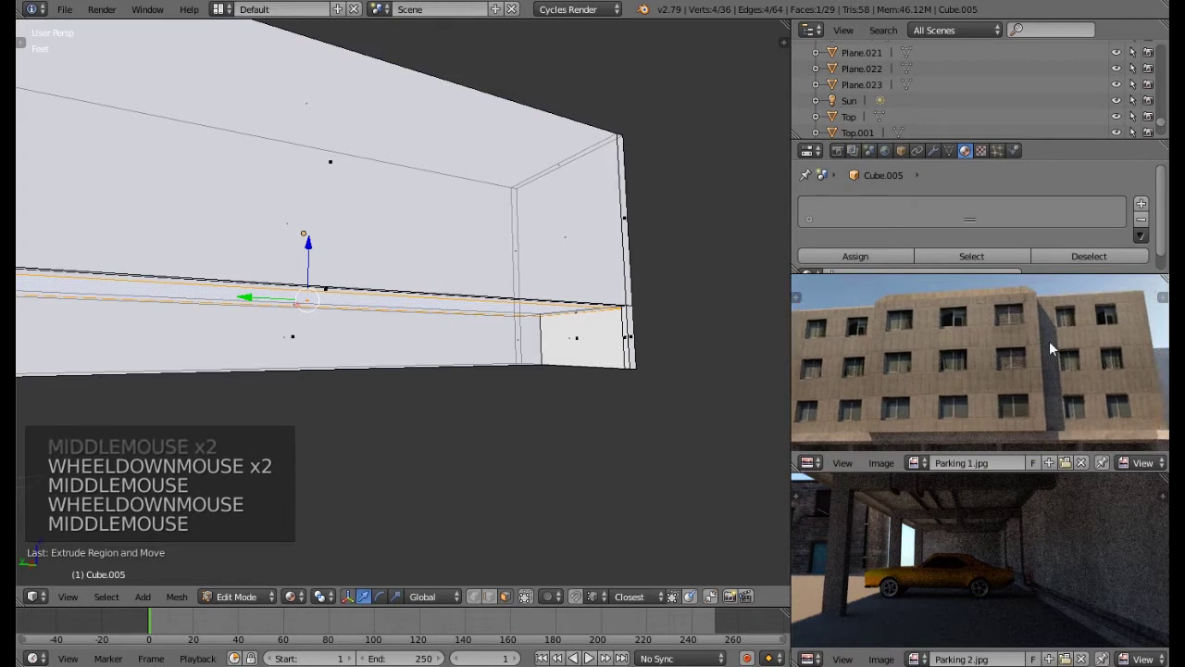
{"action": "middle_click_drag", "start_coordinate": [389, 435], "coordinate": [441, 327]}
{"action": "scroll", "coordinate": [367, 492], "scroll_direction": "down", "scroll_amount": 2}
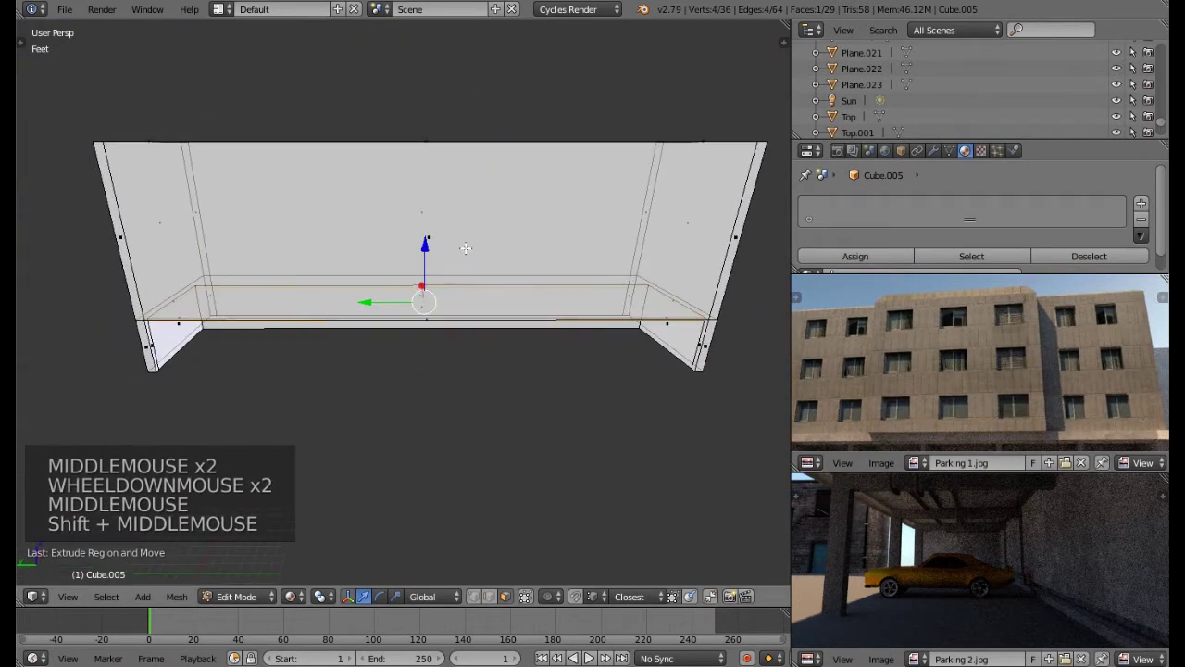
{"action": "key", "text": "ctrl+r"}
{"action": "scroll", "coordinate": [471, 242], "scroll_direction": "up", "scroll_amount": 1}
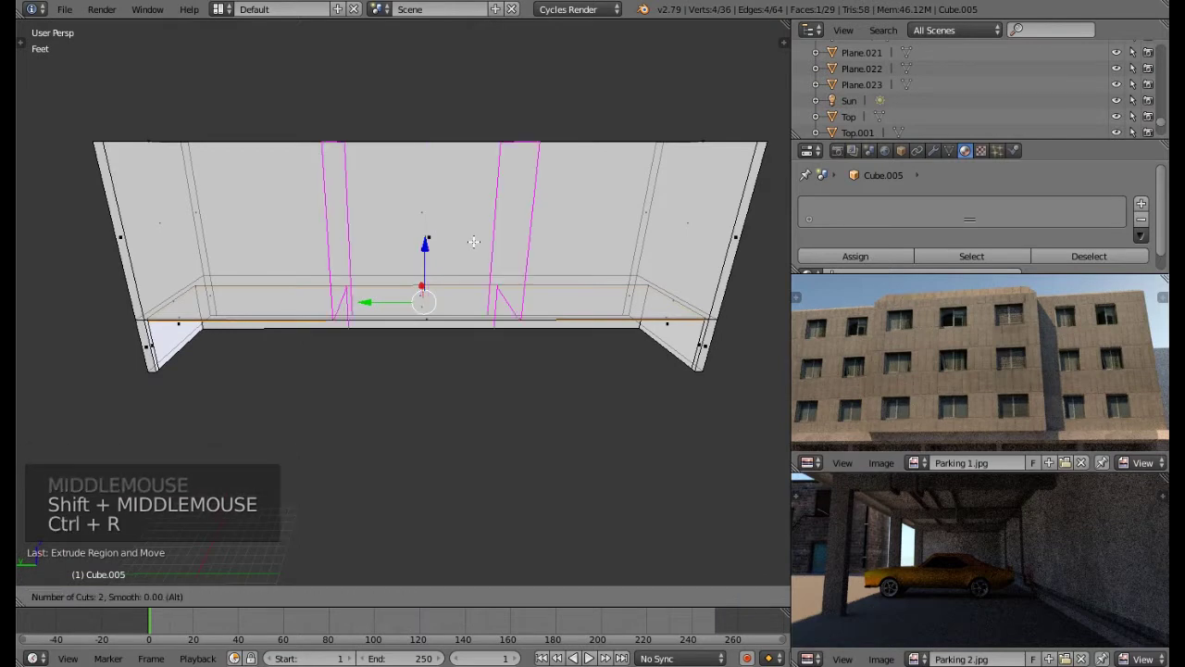
{"action": "left_click", "coordinate": [473, 241]}
{"action": "left_click", "coordinate": [473, 242]}
{"action": "middle_click_drag", "start_coordinate": [474, 242], "coordinate": [564, 548]}
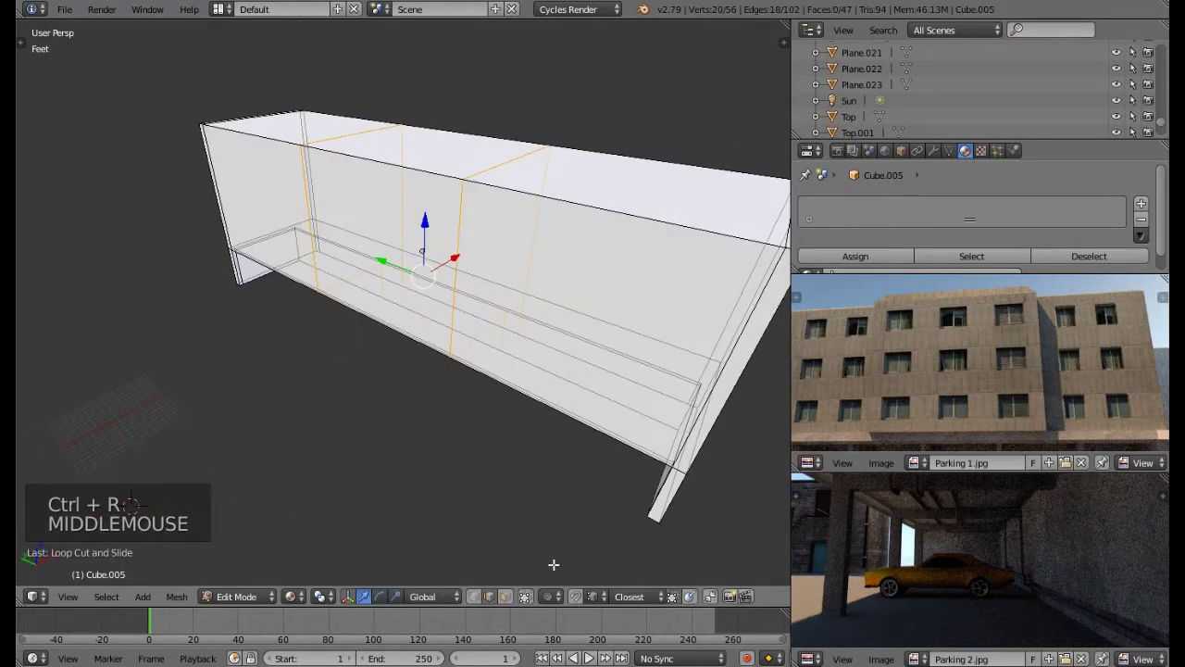
Step: Following the ledge in Parking 1.jpg, add a horizontal loop cut around the upper floors, slid down just above the parking opening
{"action": "left_click", "coordinate": [507, 597]}
{"action": "right_click", "coordinate": [375, 253]}
{"action": "middle_click_drag", "start_coordinate": [375, 253], "coordinate": [481, 278]}
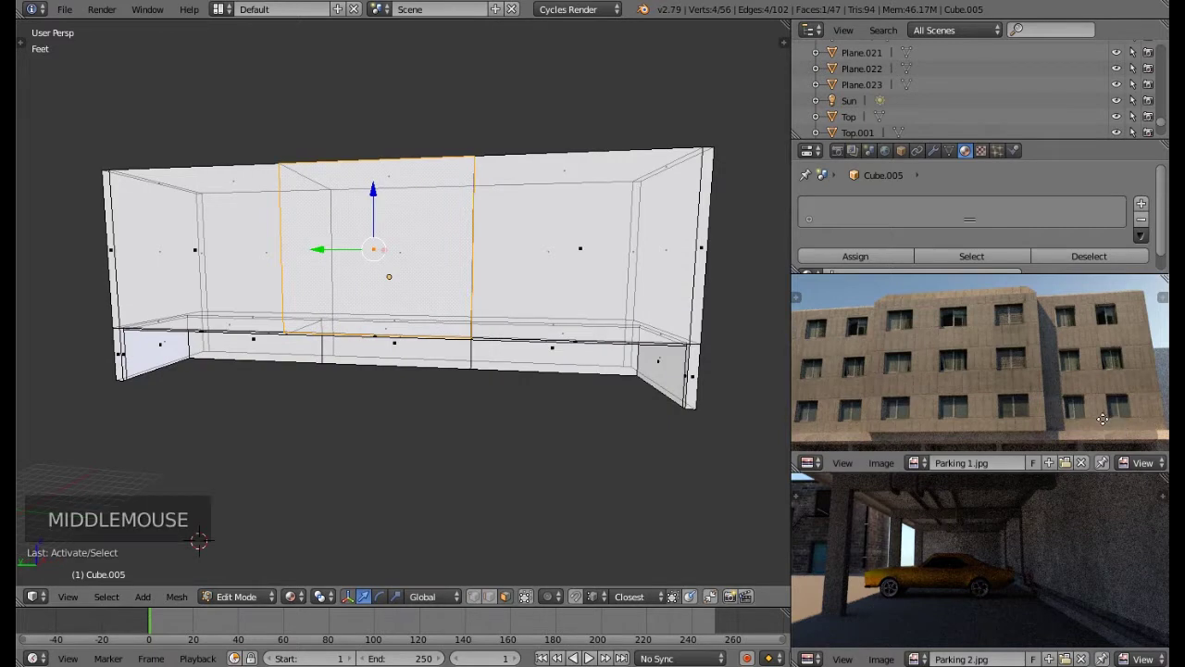
{"action": "middle_click_drag", "start_coordinate": [1116, 423], "coordinate": [1014, 371]}
{"action": "scroll", "coordinate": [1019, 375], "scroll_direction": "up", "scroll_amount": 4}
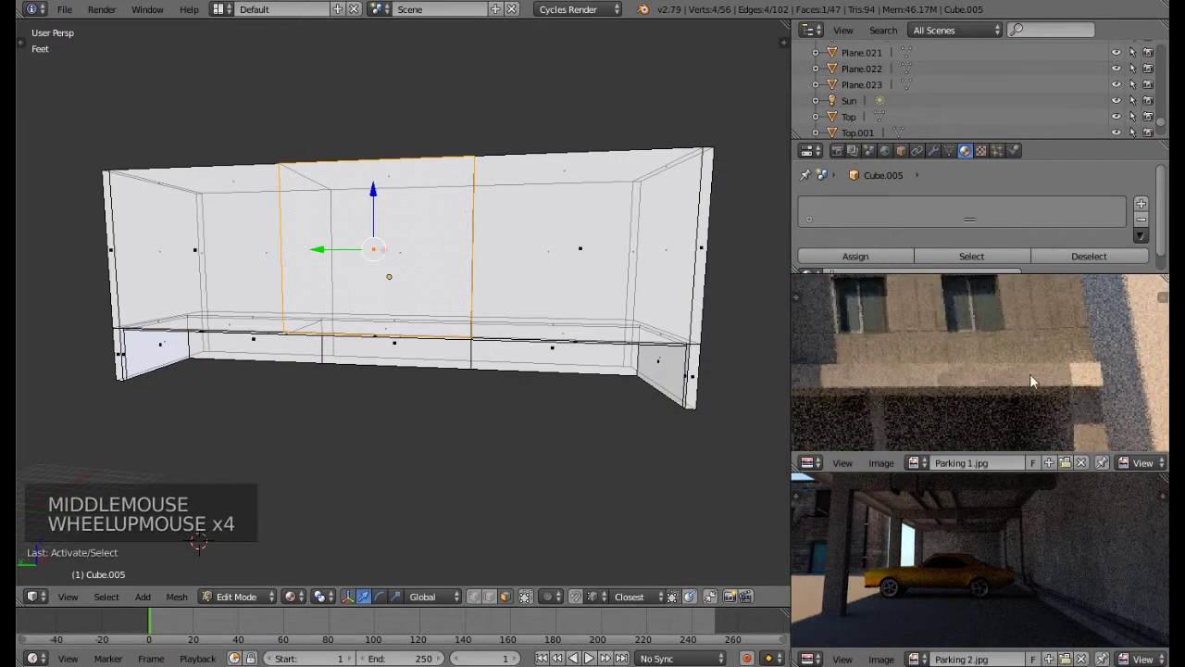
{"action": "middle_click_drag", "start_coordinate": [592, 306], "coordinate": [616, 293]}
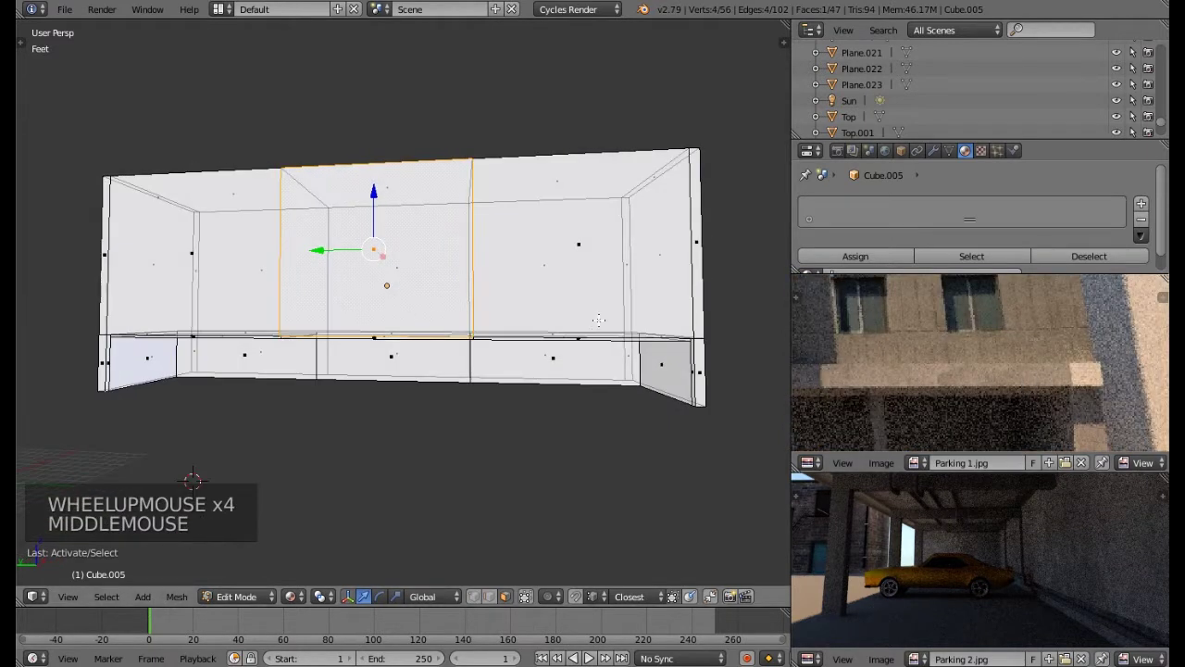
{"action": "key", "text": "ctrl+r"}
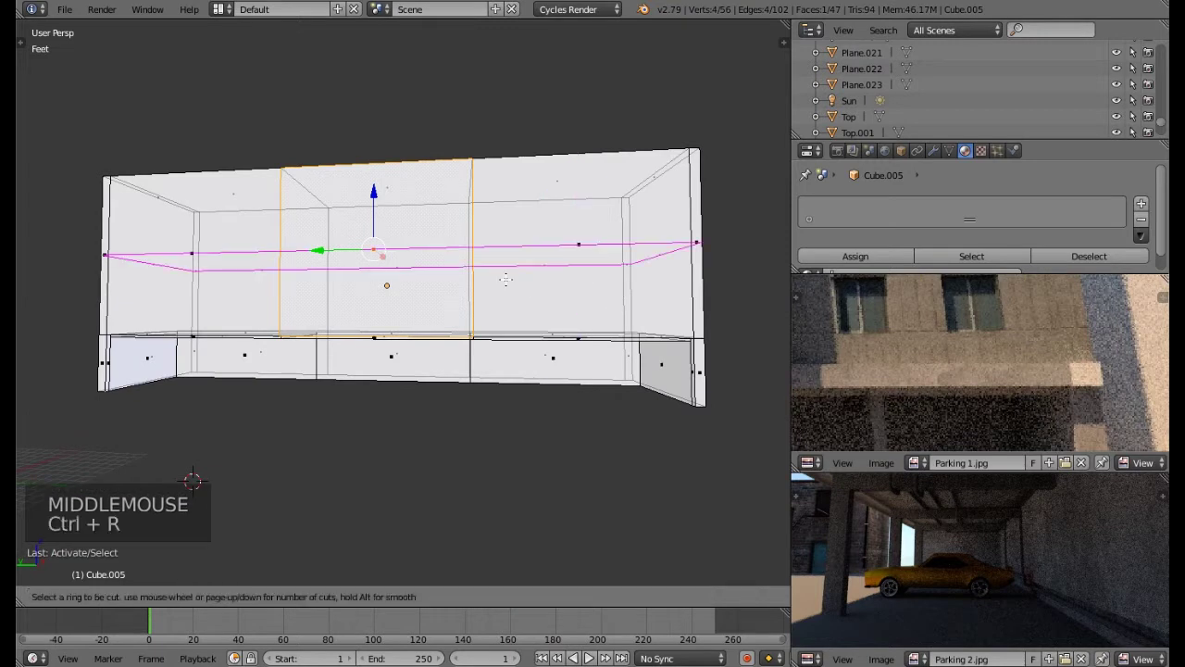
{"action": "left_click", "coordinate": [505, 279]}
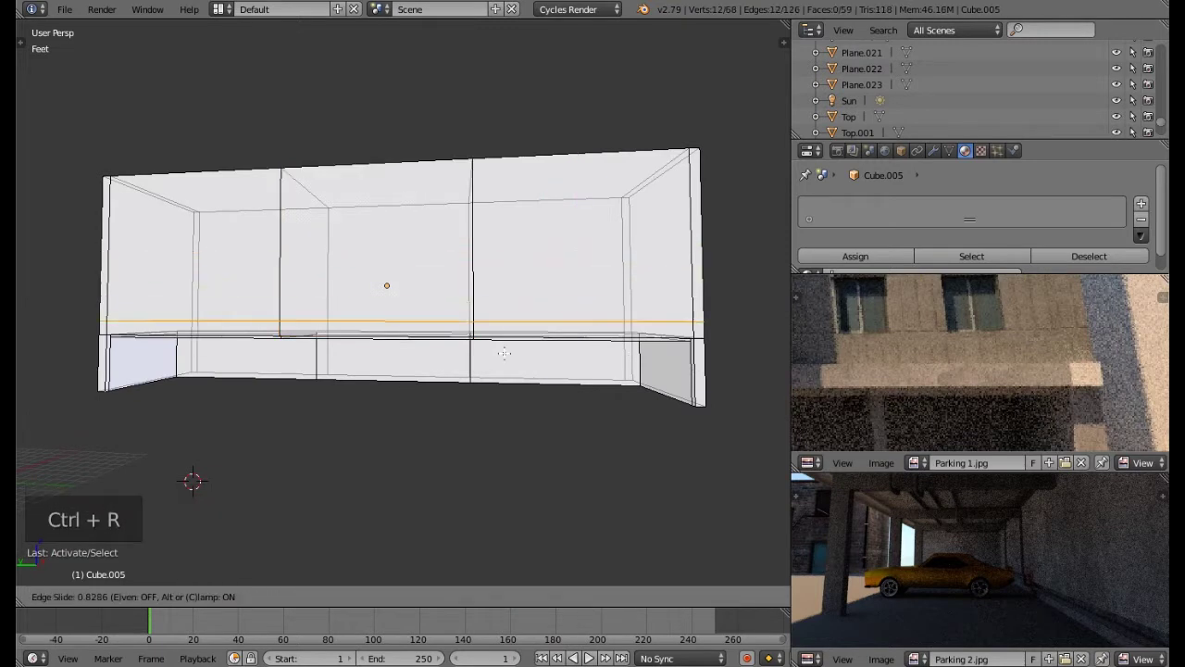
{"action": "left_click", "coordinate": [503, 357]}
Step: Select the five faces of the thin front strip above the parking opening and extrude them outward about 7.8 inches as a ledge
{"action": "middle_click_drag", "start_coordinate": [503, 356], "coordinate": [398, 365]}
{"action": "left_click", "coordinate": [505, 596]}
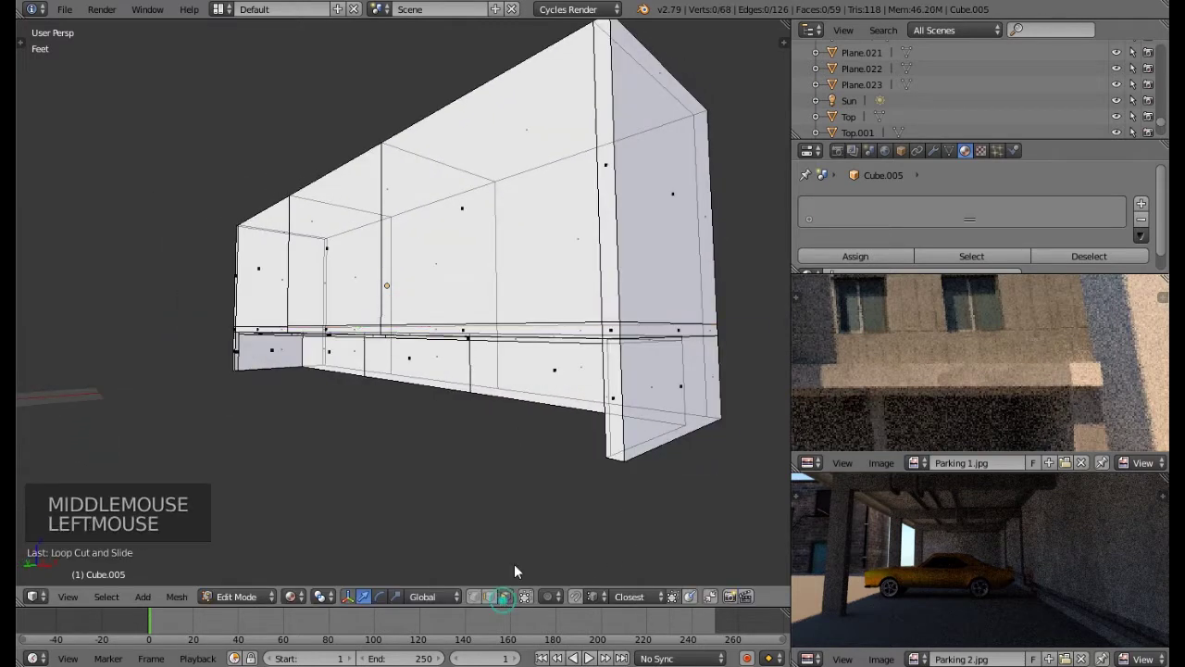
{"action": "right_click", "coordinate": [611, 330]}
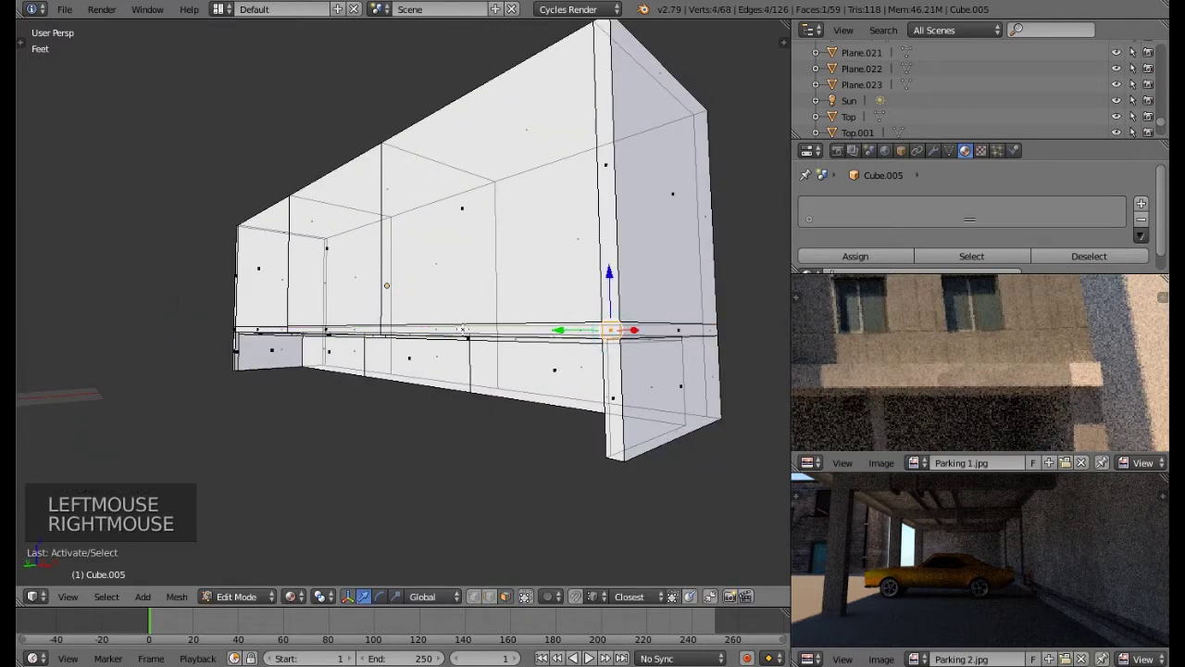
{"action": "right_click", "coordinate": [460, 329], "text": "shift"}
{"action": "middle_click_drag", "start_coordinate": [317, 326], "coordinate": [317, 316]}
{"action": "right_click", "coordinate": [318, 346], "text": "shift"}
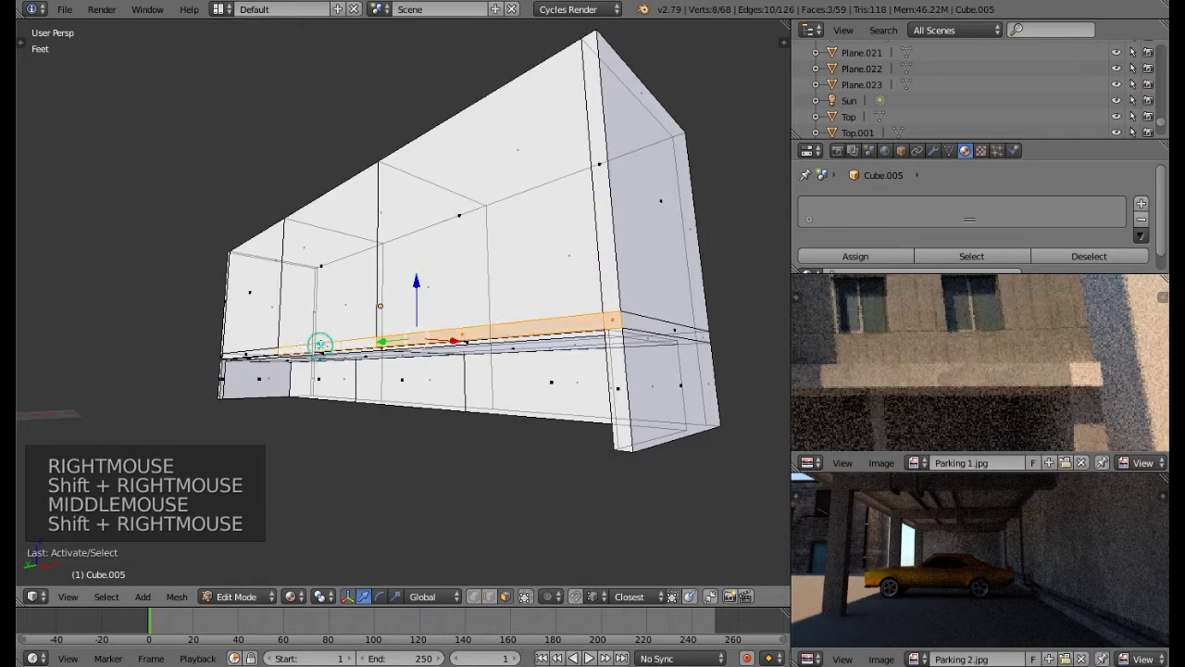
{"action": "middle_click_drag", "start_coordinate": [285, 259], "coordinate": [398, 269], "text": "shift"}
{"action": "scroll", "coordinate": [319, 360], "scroll_direction": "up", "scroll_amount": 5}
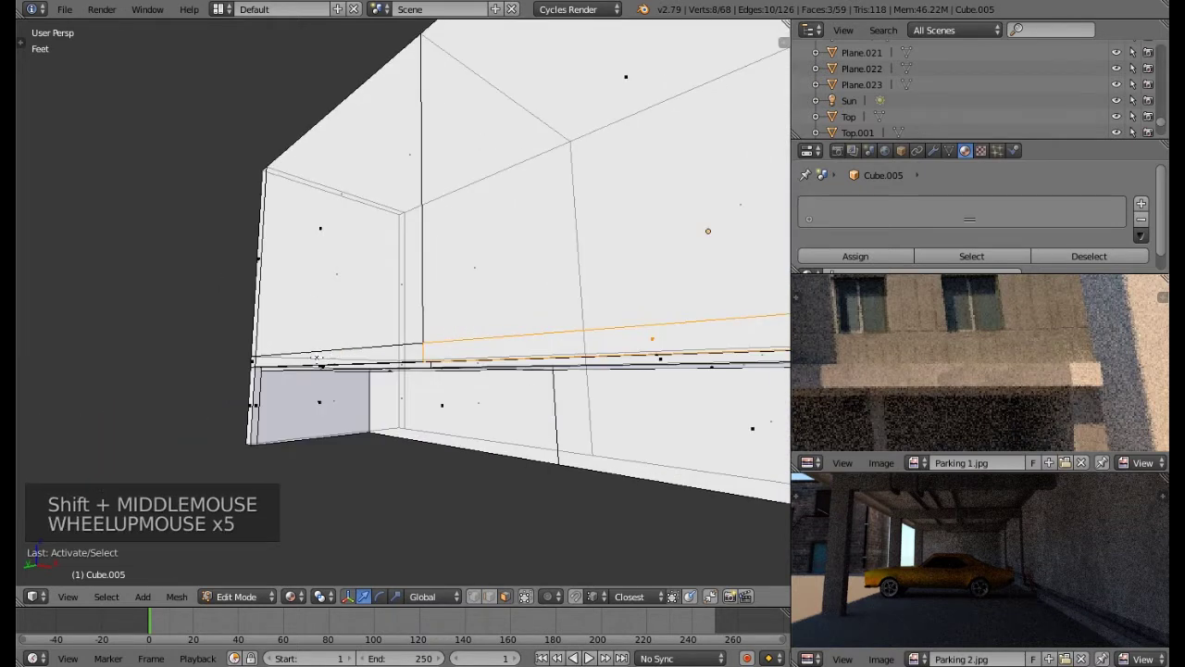
{"action": "right_click", "coordinate": [318, 357], "text": "shift"}
{"action": "right_click", "coordinate": [250, 360], "text": "shift"}
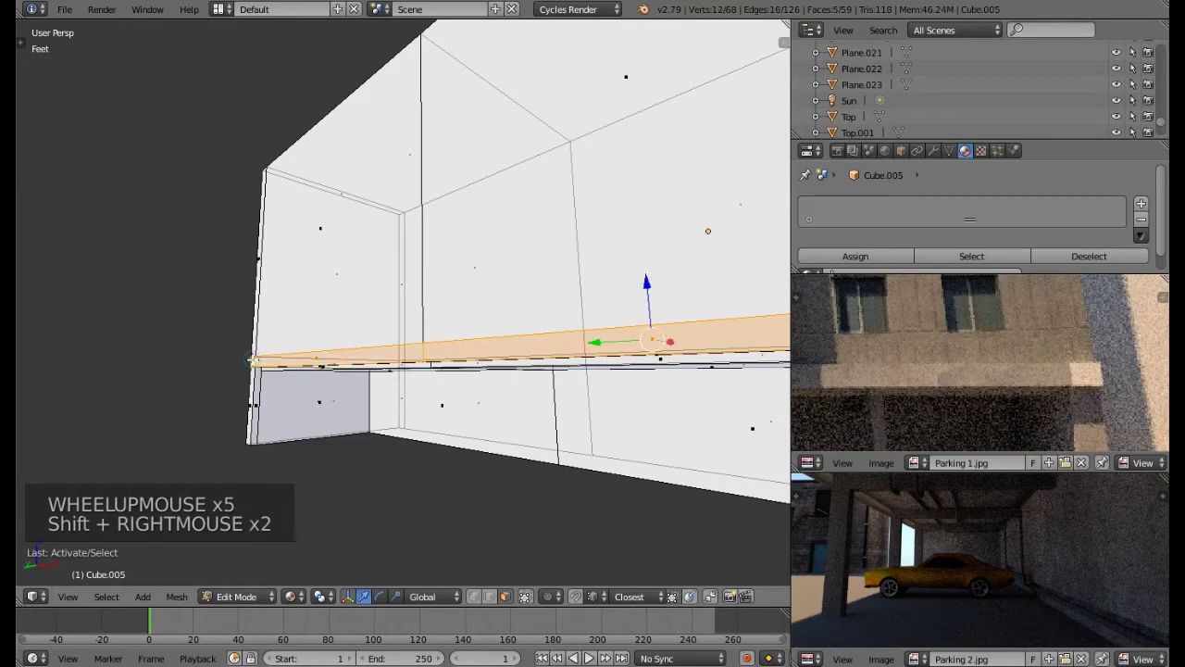
{"action": "scroll", "coordinate": [252, 360], "scroll_direction": "down", "scroll_amount": 4}
{"action": "middle_click_drag", "start_coordinate": [261, 485], "coordinate": [542, 407]}
{"action": "scroll", "coordinate": [514, 406], "scroll_direction": "up", "scroll_amount": 3}
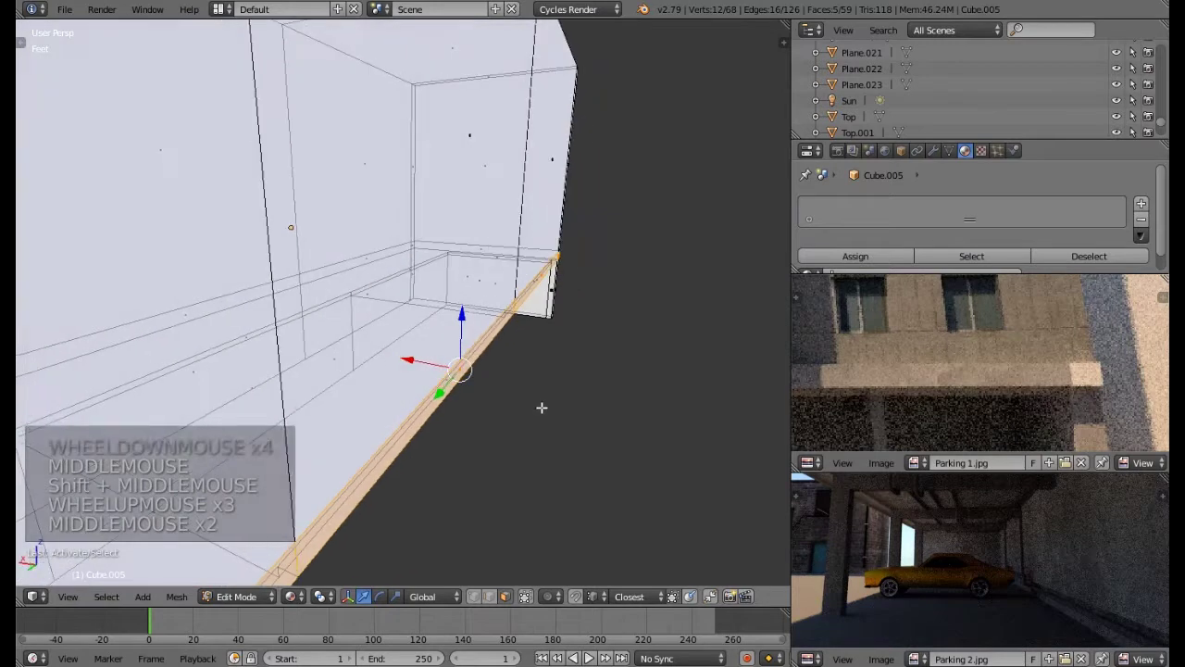
{"action": "key", "text": "e"}
{"action": "key", "text": "e"}
{"action": "key", "text": "e"}
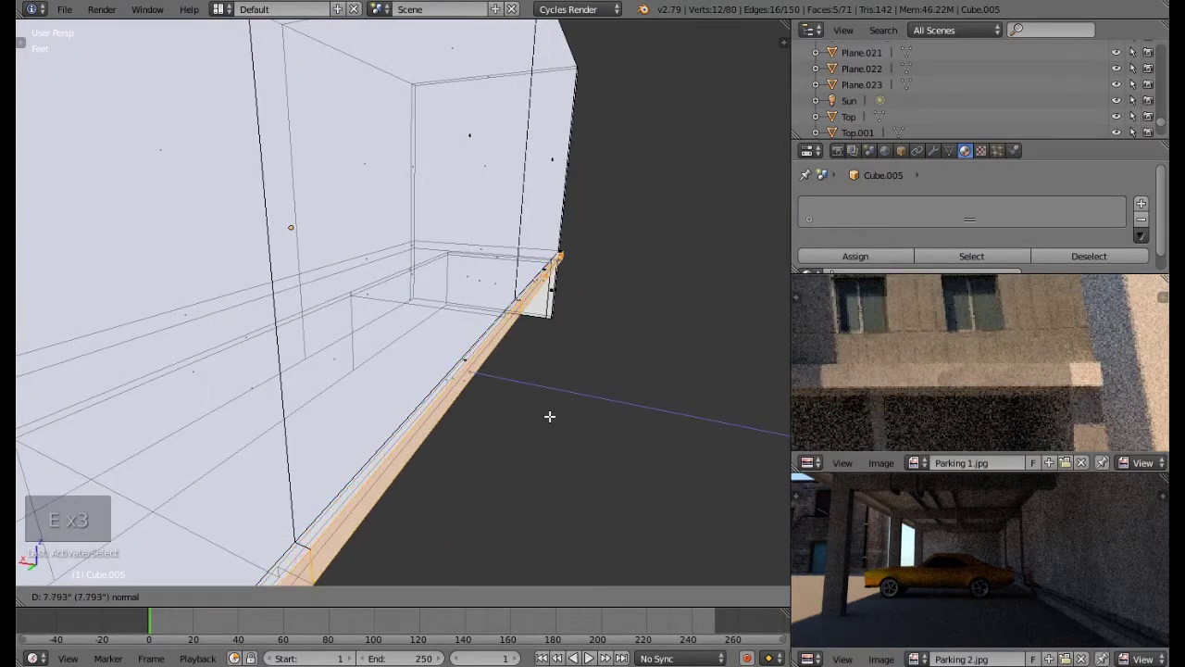
{"action": "left_click", "coordinate": [549, 413]}
Step: Select the large middle facade face above the ledge and extrude it outward about 3.15 feet as a projecting bay, following Parking 1.jpg
{"action": "middle_click_drag", "start_coordinate": [593, 416], "coordinate": [555, 315]}
{"action": "middle_click_drag", "start_coordinate": [376, 317], "coordinate": [321, 333]}
{"action": "scroll", "coordinate": [955, 423], "scroll_direction": "down", "scroll_amount": 2}
{"action": "middle_click_drag", "start_coordinate": [945, 411], "coordinate": [1013, 388]}
{"action": "scroll", "coordinate": [1015, 384], "scroll_direction": "down", "scroll_amount": 3}
{"action": "middle_click_drag", "start_coordinate": [881, 394], "coordinate": [977, 416]}
{"action": "middle_click_drag", "start_coordinate": [546, 195], "coordinate": [453, 233]}
{"action": "right_click", "coordinate": [476, 145]}
{"action": "scroll", "coordinate": [475, 145], "scroll_direction": "down", "scroll_amount": 2}
{"action": "middle_click_drag", "start_coordinate": [497, 186], "coordinate": [526, 290], "text": "shift"}
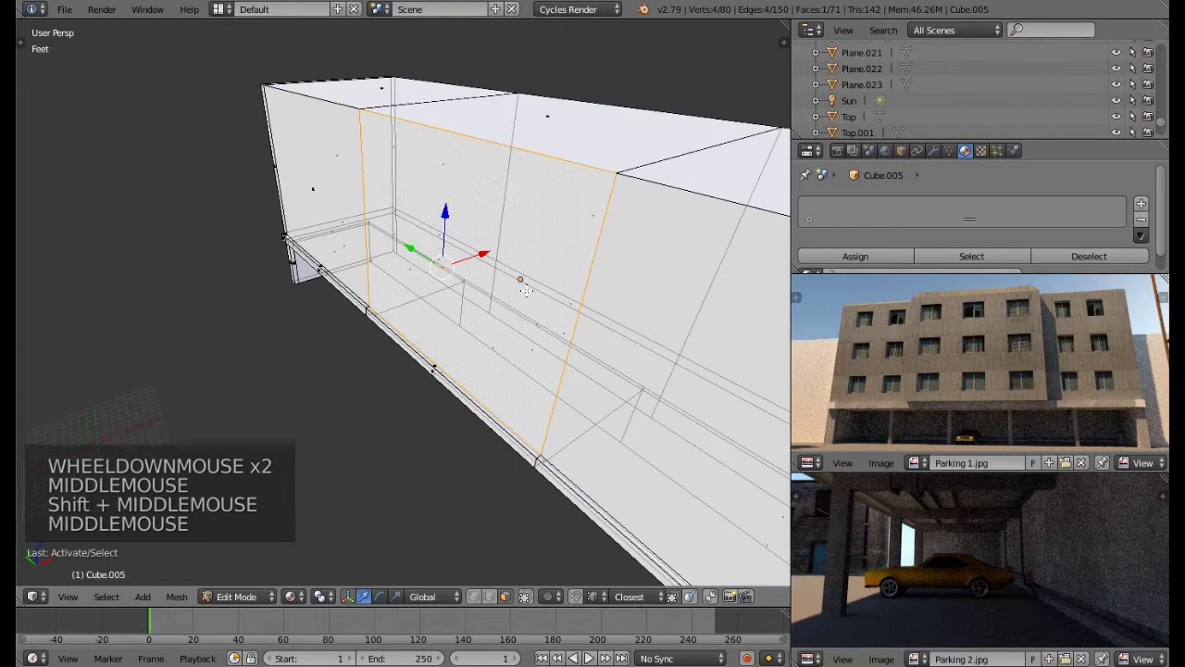
{"action": "key", "text": "e"}
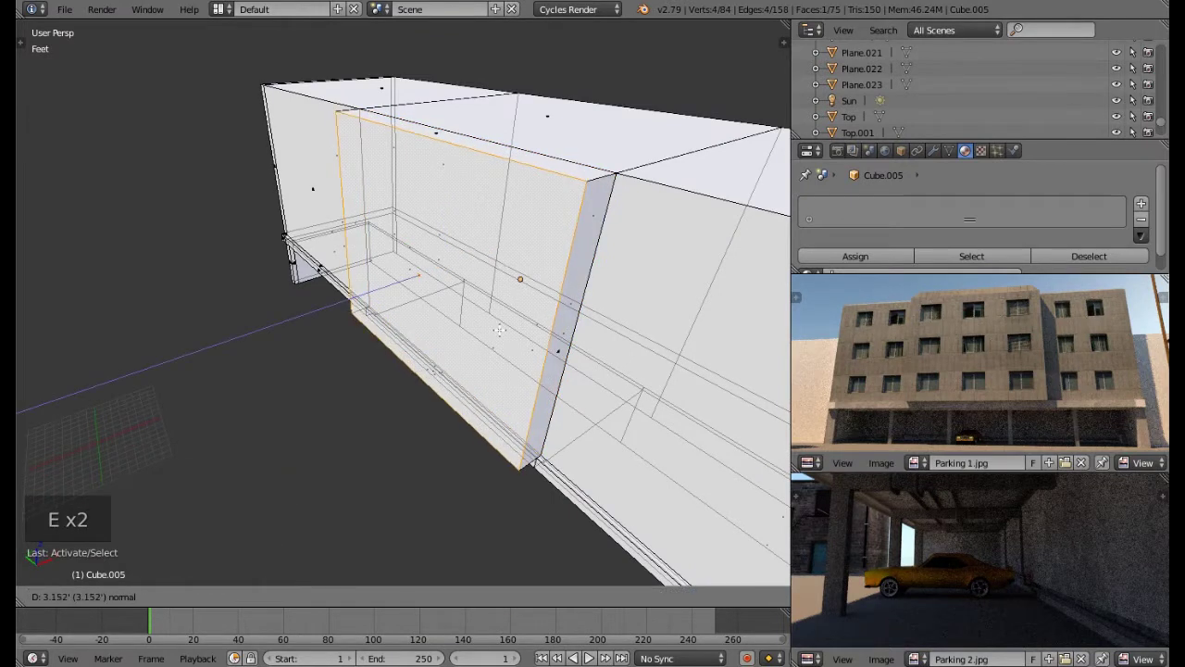
{"action": "left_click", "coordinate": [499, 330]}
Step: Compare the projecting middle bay with the facade and examine the roofline in the Parking 1.jpg reference image
{"action": "middle_click_drag", "start_coordinate": [494, 330], "coordinate": [514, 357]}
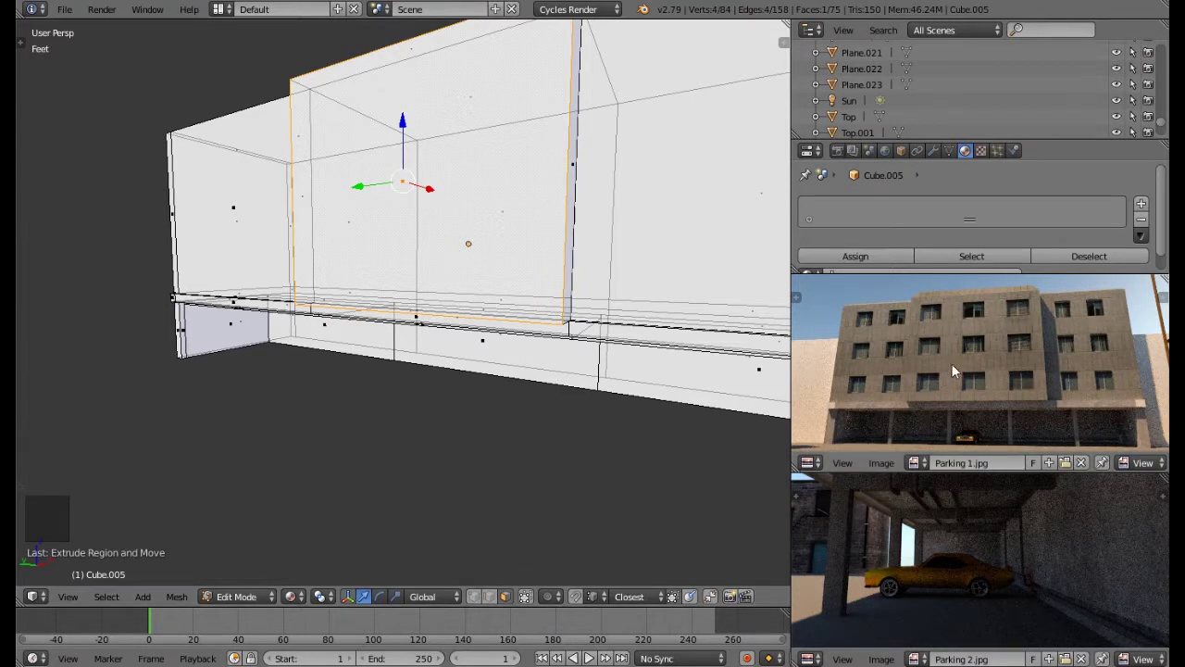
{"action": "middle_click_drag", "start_coordinate": [947, 368], "coordinate": [933, 382]}
{"action": "middle_click_drag", "start_coordinate": [699, 312], "coordinate": [497, 344]}
{"action": "scroll", "coordinate": [535, 313], "scroll_direction": "down", "scroll_amount": 1}
{"action": "scroll", "coordinate": [553, 338], "scroll_direction": "down", "scroll_amount": 1}
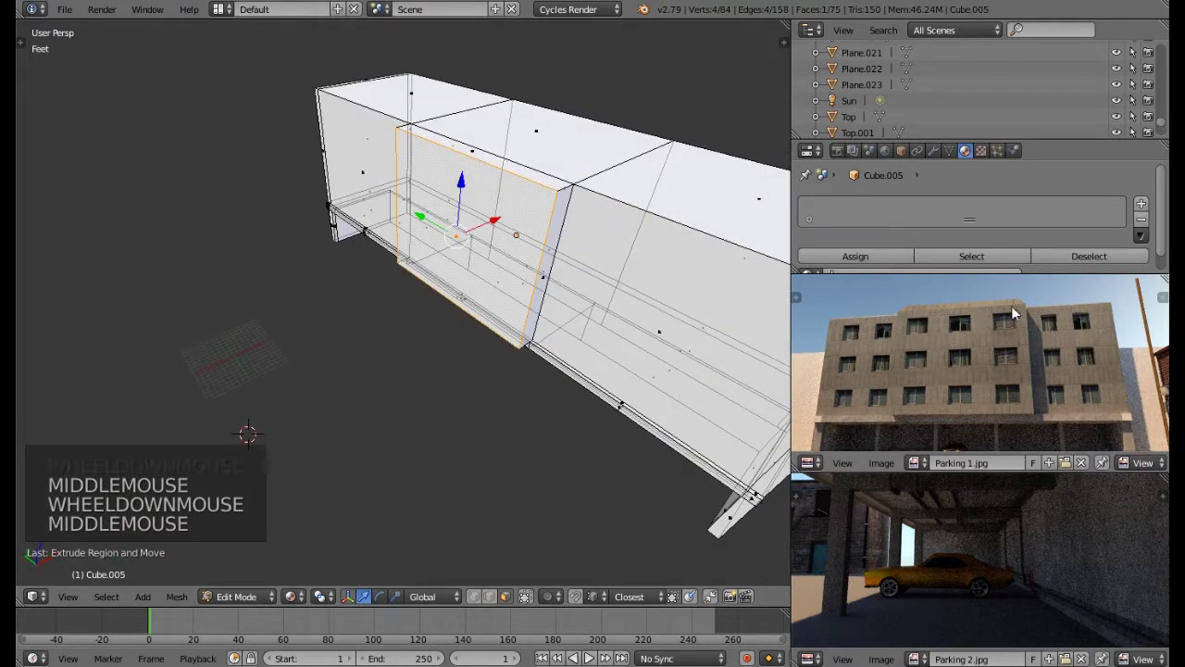
{"action": "scroll", "coordinate": [1018, 315], "scroll_direction": "up", "scroll_amount": 4}
{"action": "middle_click_drag", "start_coordinate": [1016, 315], "coordinate": [1105, 342]}
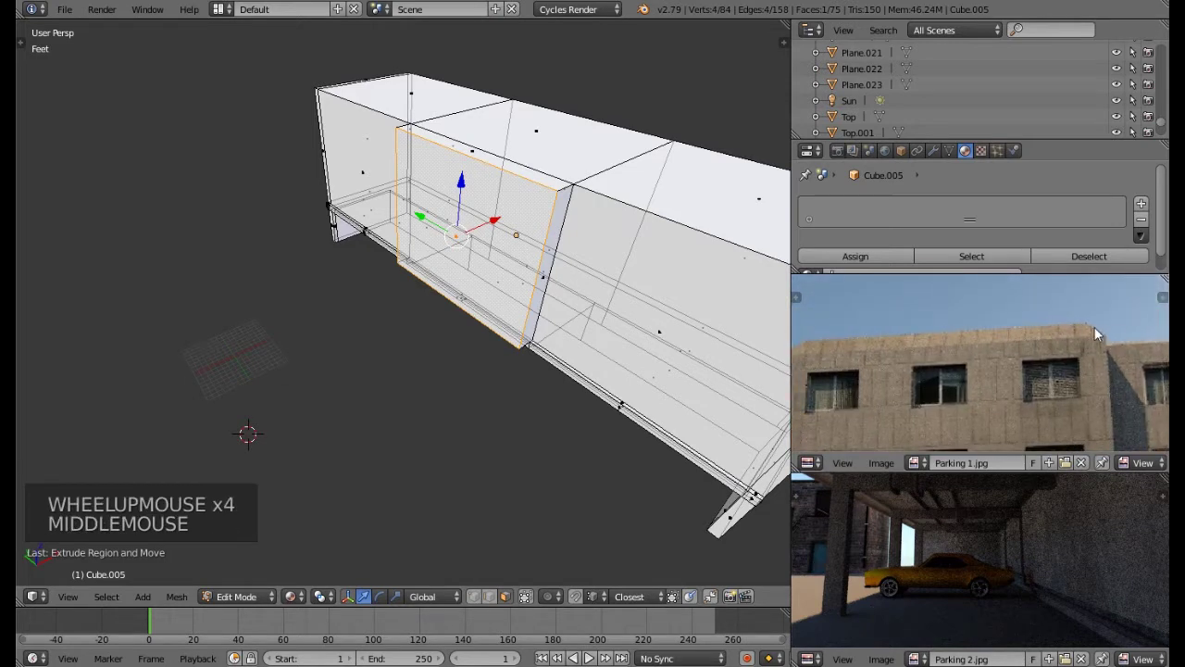
{"action": "middle_click_drag", "start_coordinate": [1008, 341], "coordinate": [1025, 348]}
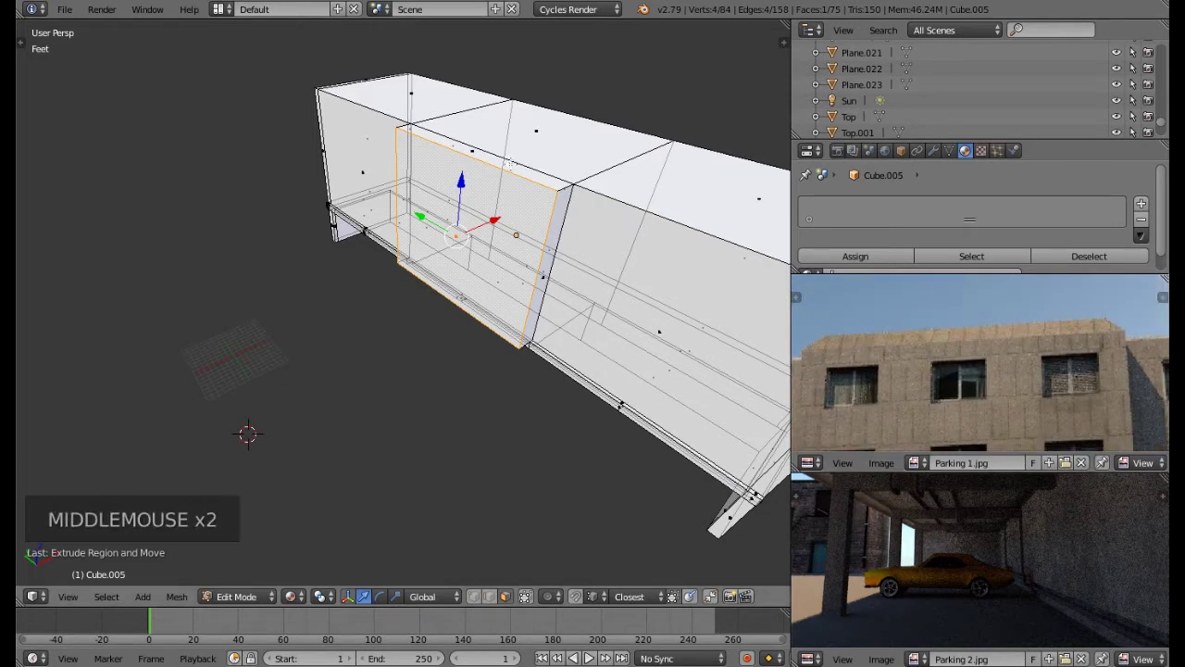
Step: Select the projecting bay's narrow top face together with the three large roof faces
{"action": "right_click", "coordinate": [474, 149]}
{"action": "right_click", "coordinate": [525, 130], "text": "shift"}
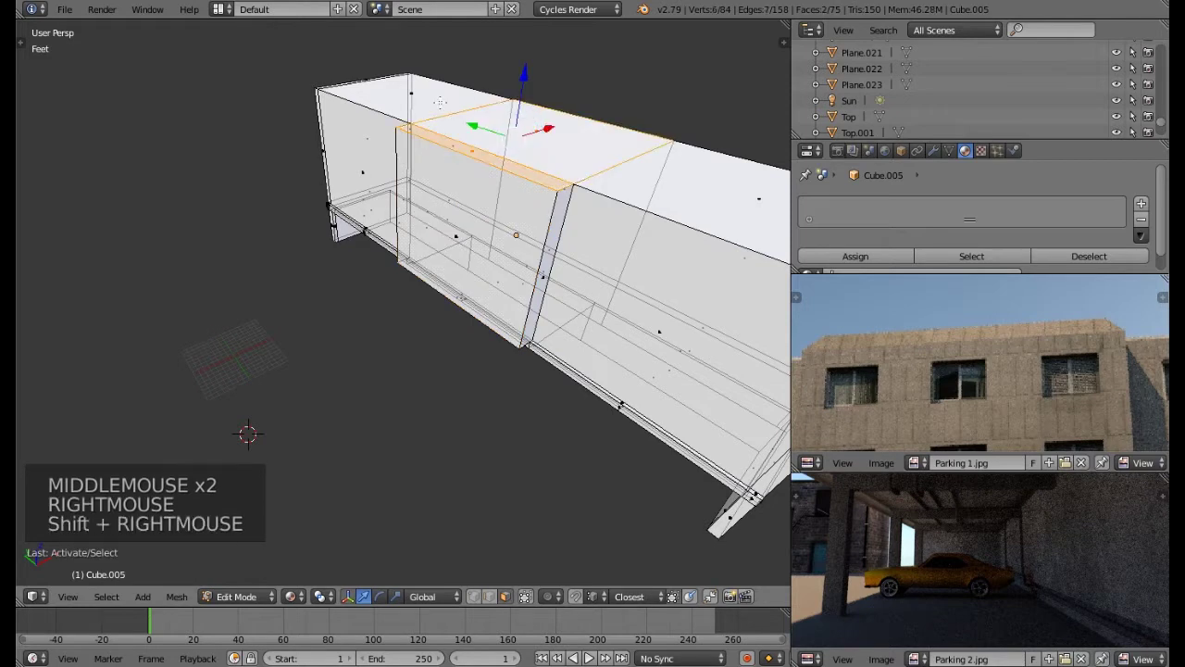
{"action": "right_click", "coordinate": [407, 97], "text": "shift"}
{"action": "right_click", "coordinate": [747, 200], "text": "shift"}
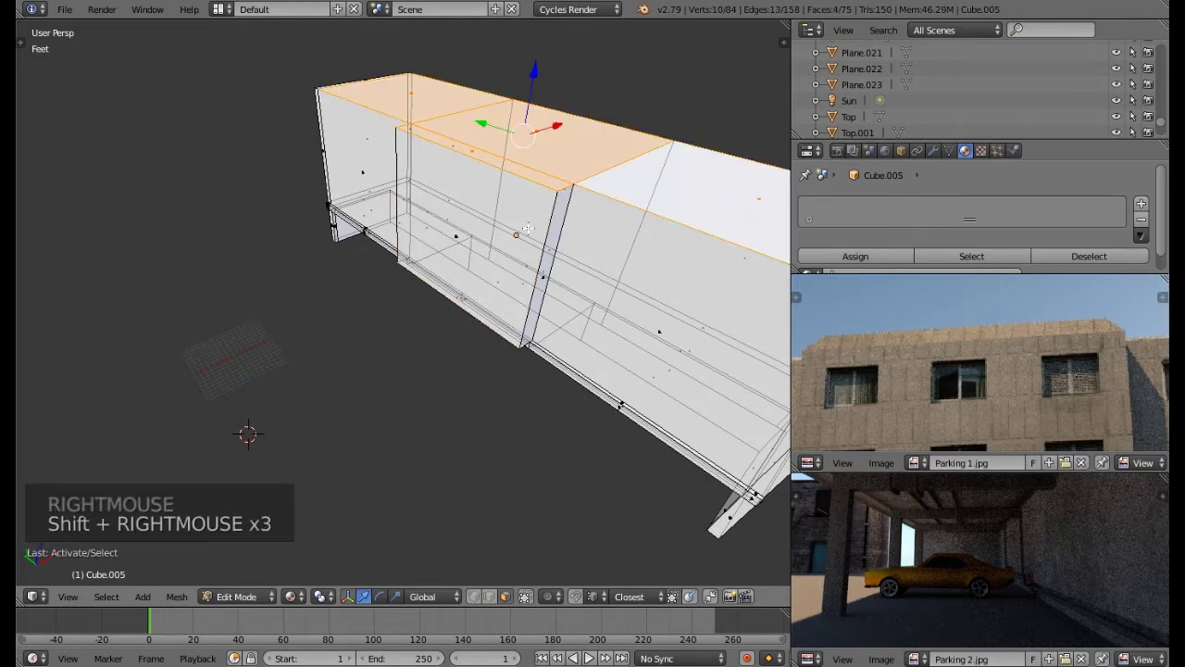
Step: Try extruding the selected roof faces upward by about 1.4 feet, and undo the extrusion and the last face selection
{"action": "key", "text": "e"}
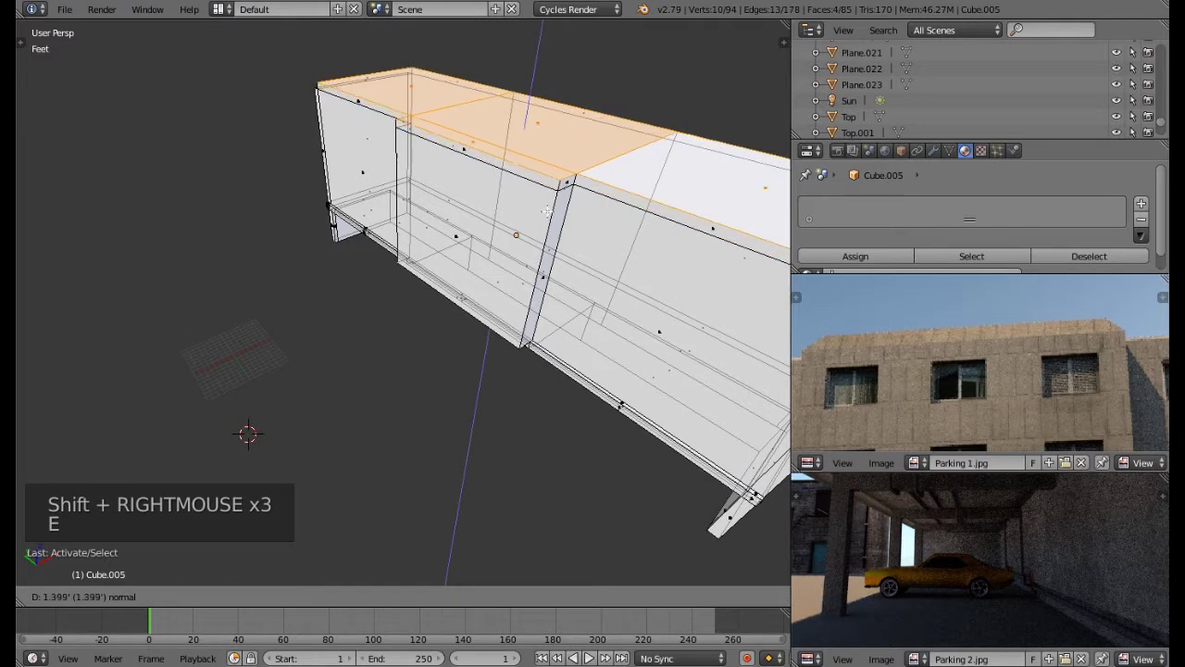
{"action": "middle_click", "coordinate": [508, 215]}
{"action": "middle_click_drag", "start_coordinate": [508, 214], "coordinate": [540, 206]}
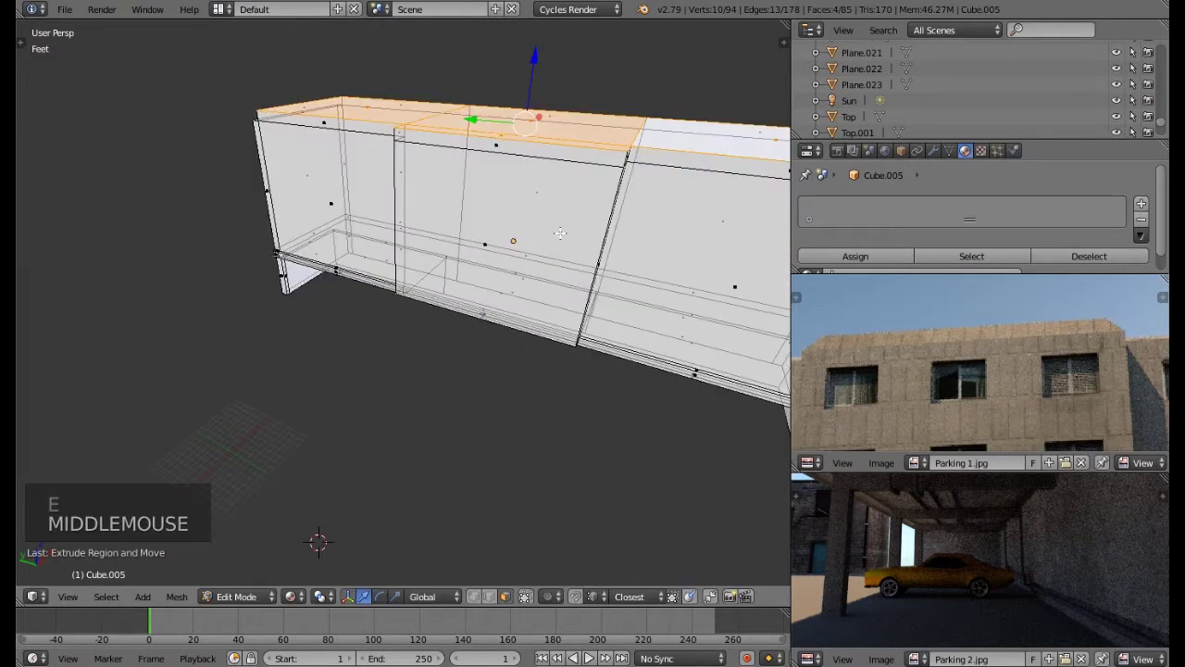
{"action": "middle_click_drag", "start_coordinate": [383, 191], "coordinate": [234, 221]}
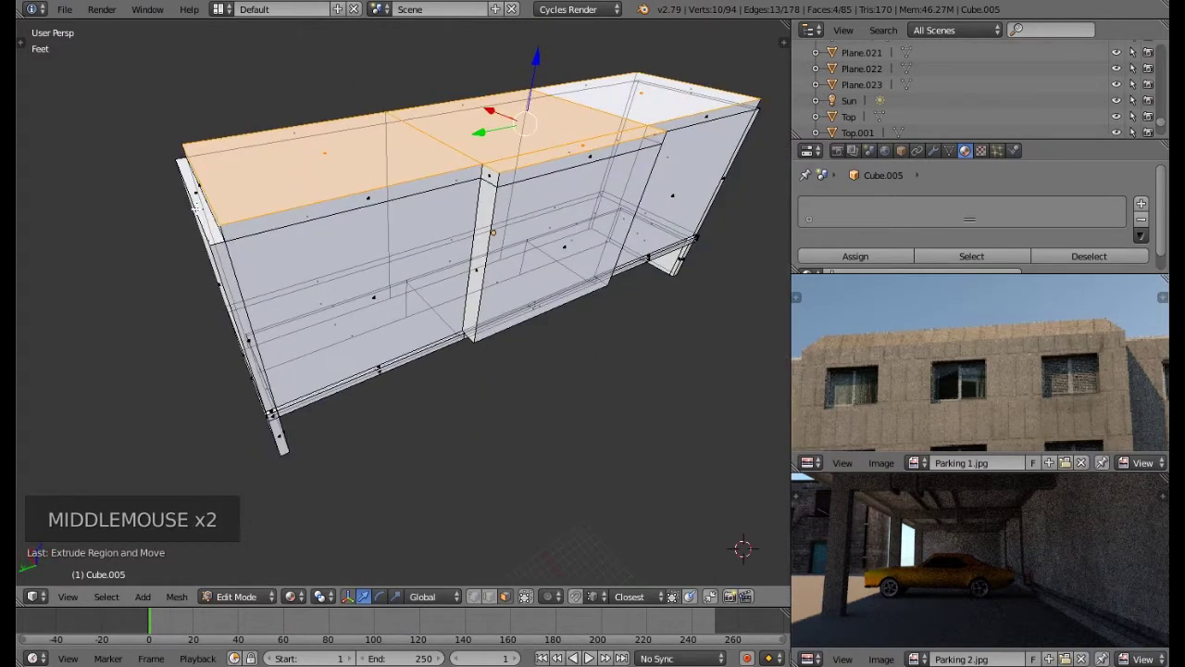
{"action": "key", "text": "ctrl+z"}
{"action": "key", "text": "ctrl+z"}
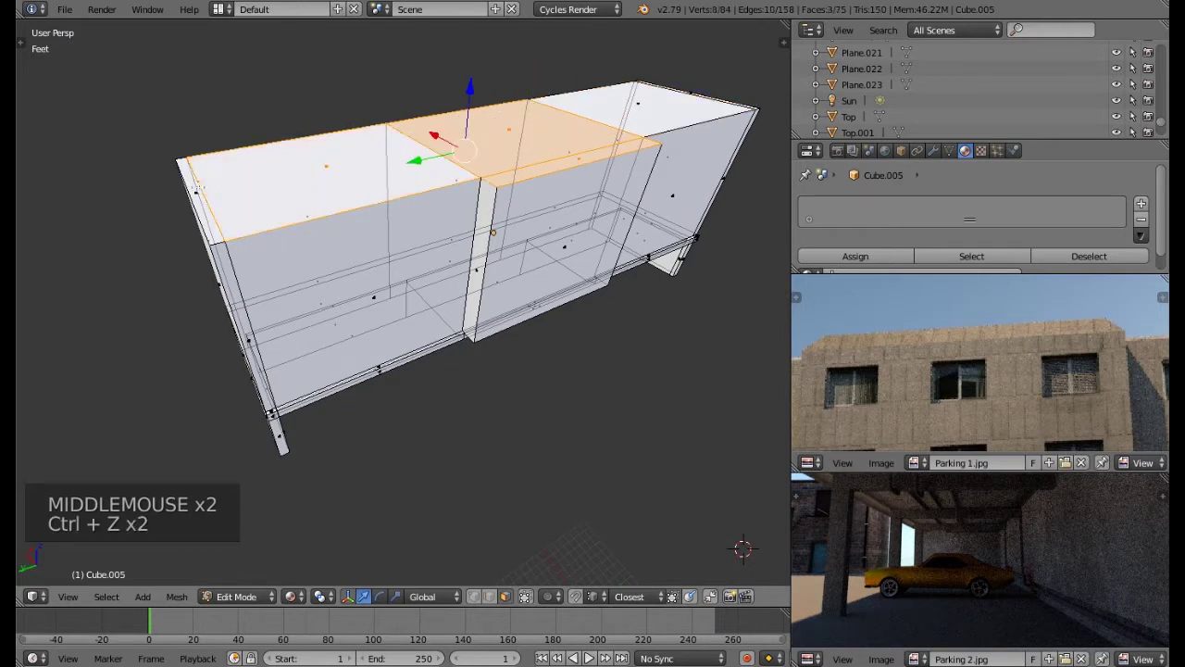
Step: Add the remaining roof faces and the bay's narrow top face to the selection and extrude them upward about 1.1 feet
{"action": "right_click", "coordinate": [195, 192], "text": "shift"}
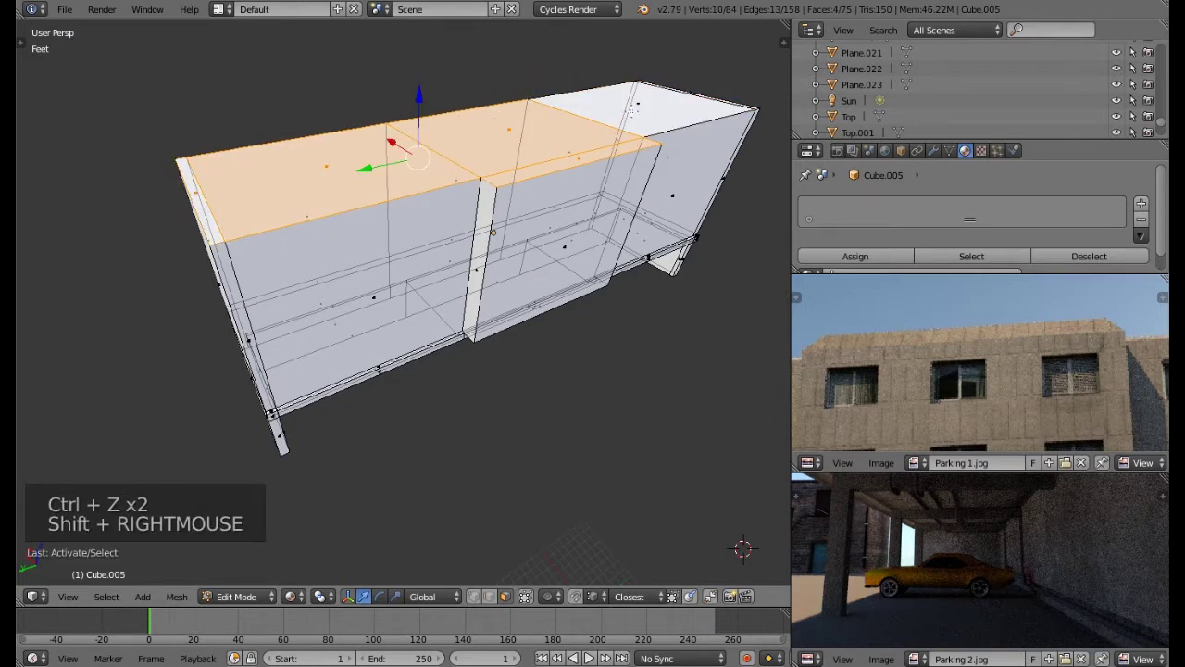
{"action": "right_click", "coordinate": [625, 113], "text": "shift"}
{"action": "right_click", "coordinate": [627, 139], "text": "shift"}
{"action": "middle_click", "coordinate": [628, 151]}
{"action": "middle_click_drag", "start_coordinate": [628, 151], "coordinate": [556, 178]}
{"action": "key", "text": "e"}
{"action": "key", "text": "e"}
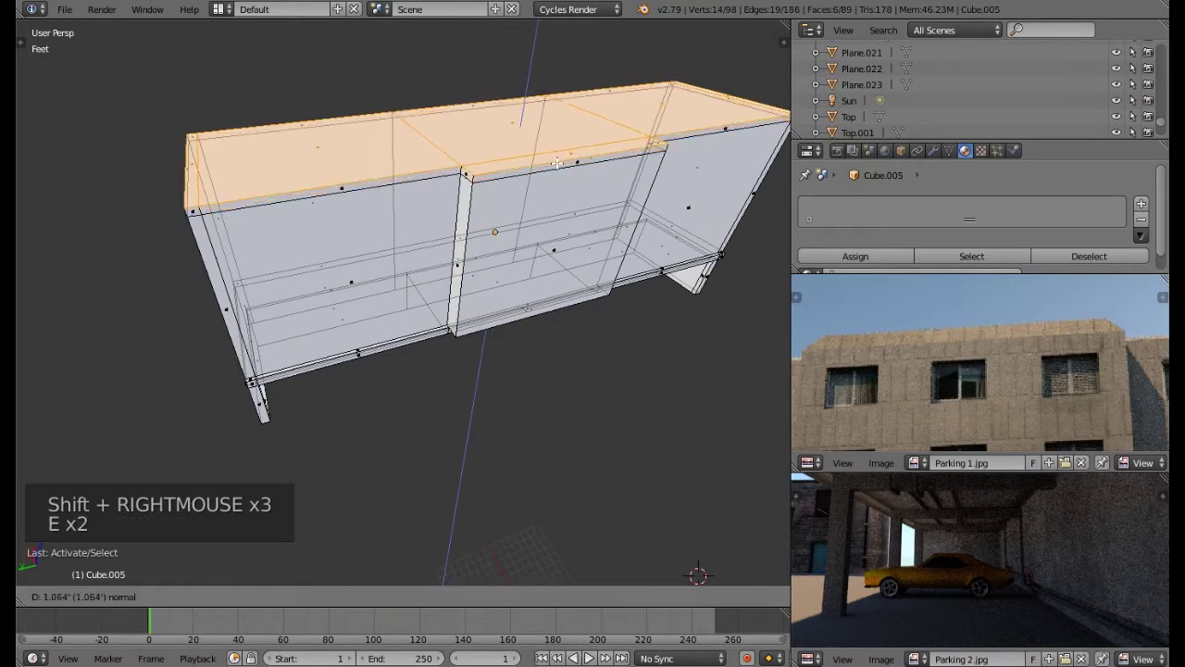
{"action": "left_click", "coordinate": [559, 159]}
{"action": "middle_click_drag", "start_coordinate": [559, 159], "coordinate": [599, 186]}
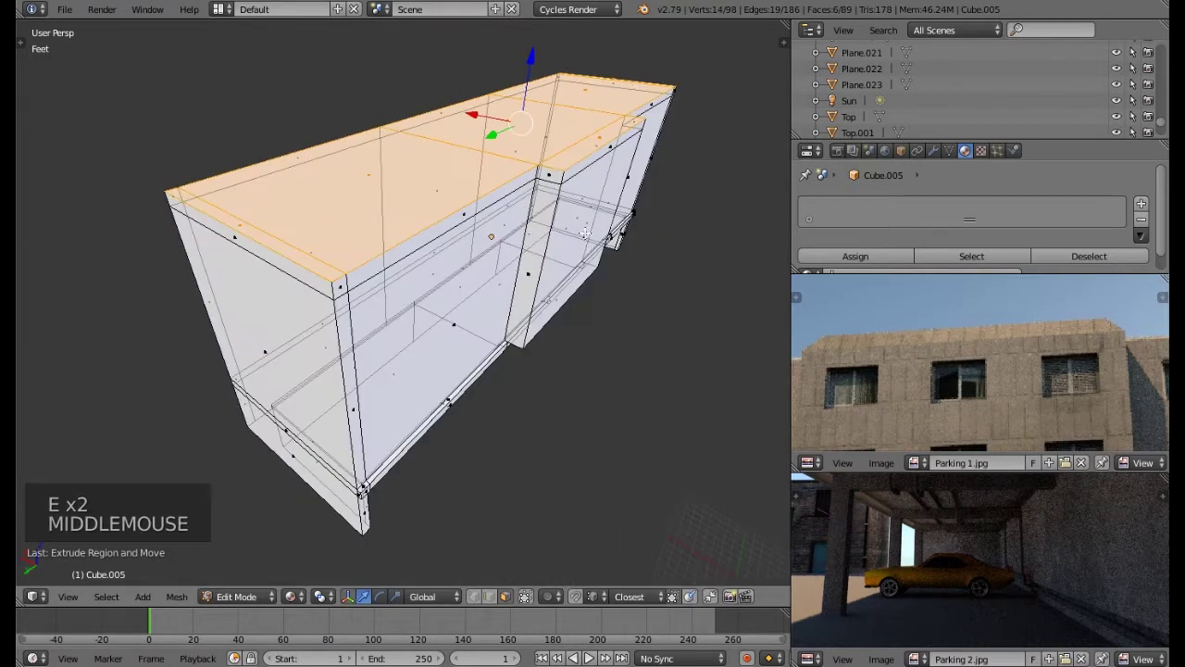
Step: Scale the raised roof faces to about 0.91 along the X axis to slope the roof edge inward
{"action": "key", "text": "s"}
{"action": "key", "text": "s"}
{"action": "key", "text": "x"}
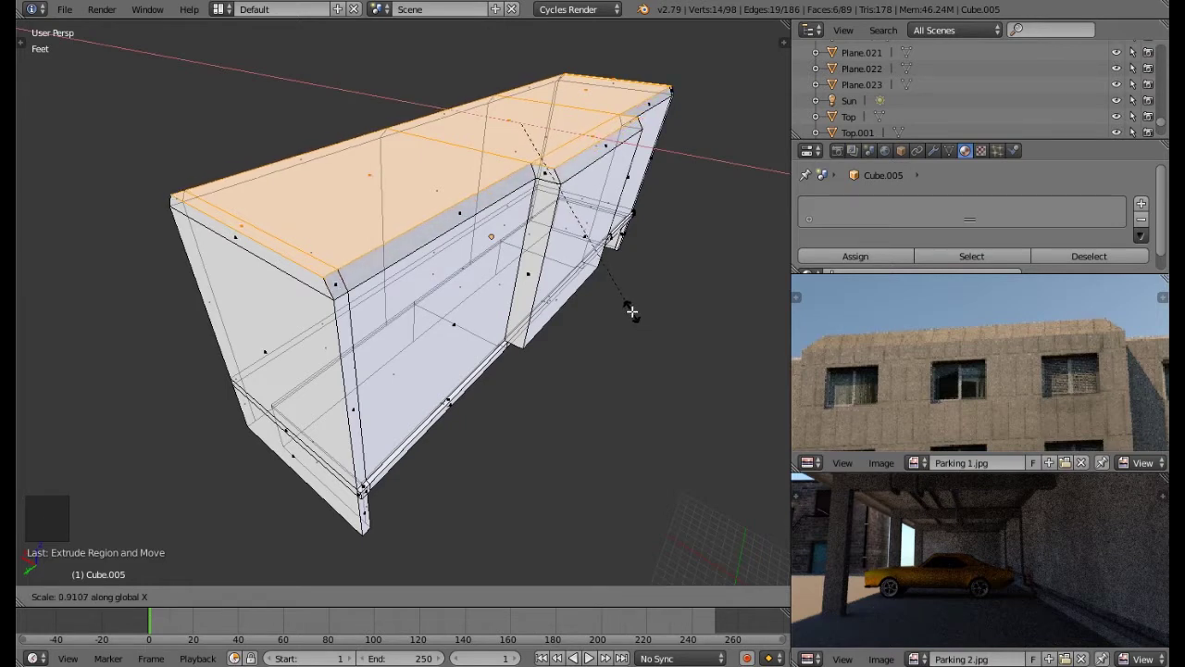
{"action": "left_click", "coordinate": [631, 312]}
{"action": "middle_click_drag", "start_coordinate": [630, 312], "coordinate": [458, 365]}
Step: Switch to edge selection and select the short top edges at both ends of the projecting bay
{"action": "left_click", "coordinate": [489, 596]}
{"action": "middle_click_drag", "start_coordinate": [489, 596], "coordinate": [302, 240]}
{"action": "right_click", "coordinate": [549, 161]}
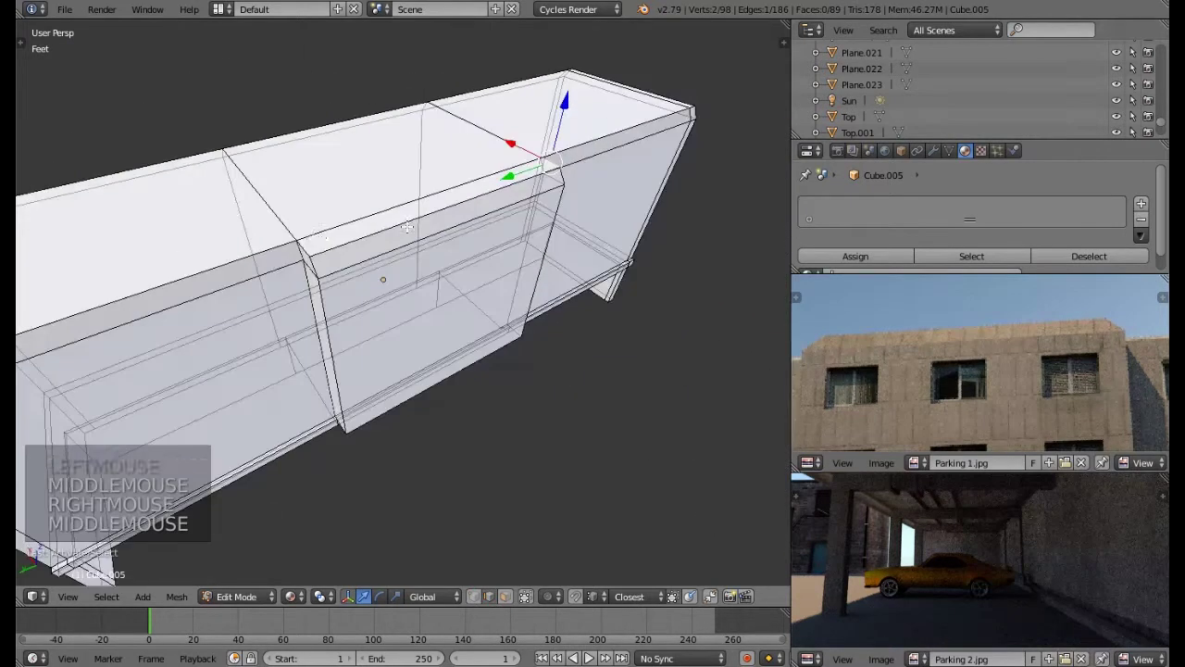
{"action": "right_click", "coordinate": [309, 247], "text": "shift"}
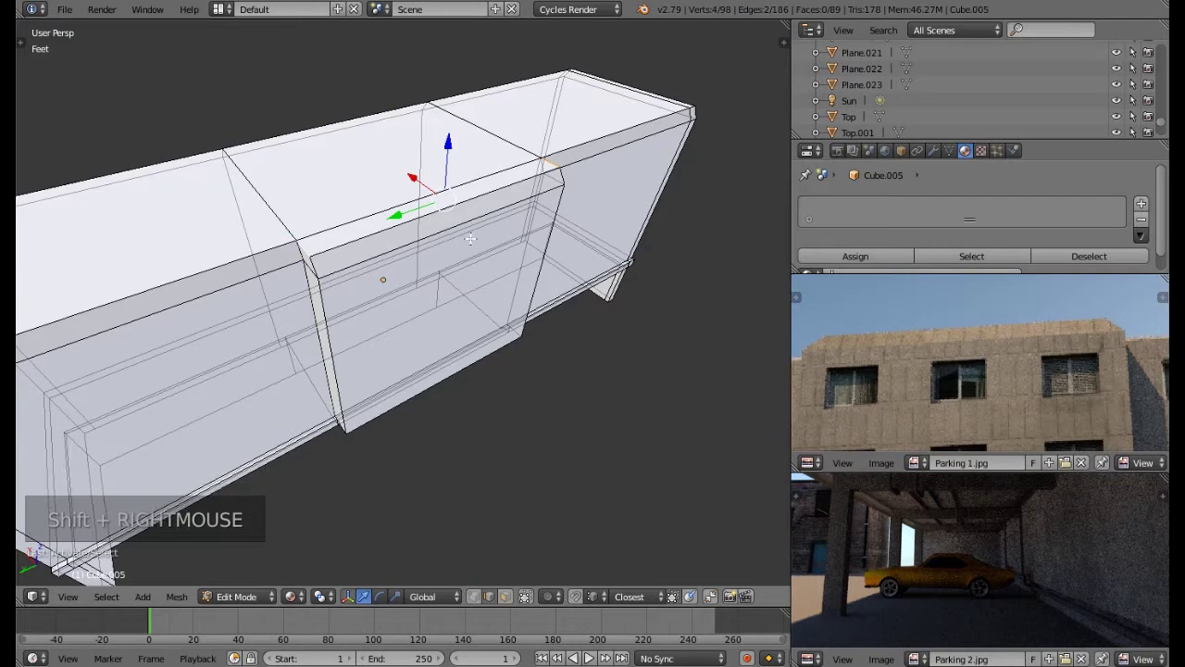
{"action": "key", "text": "s"}
{"action": "key", "text": "y"}
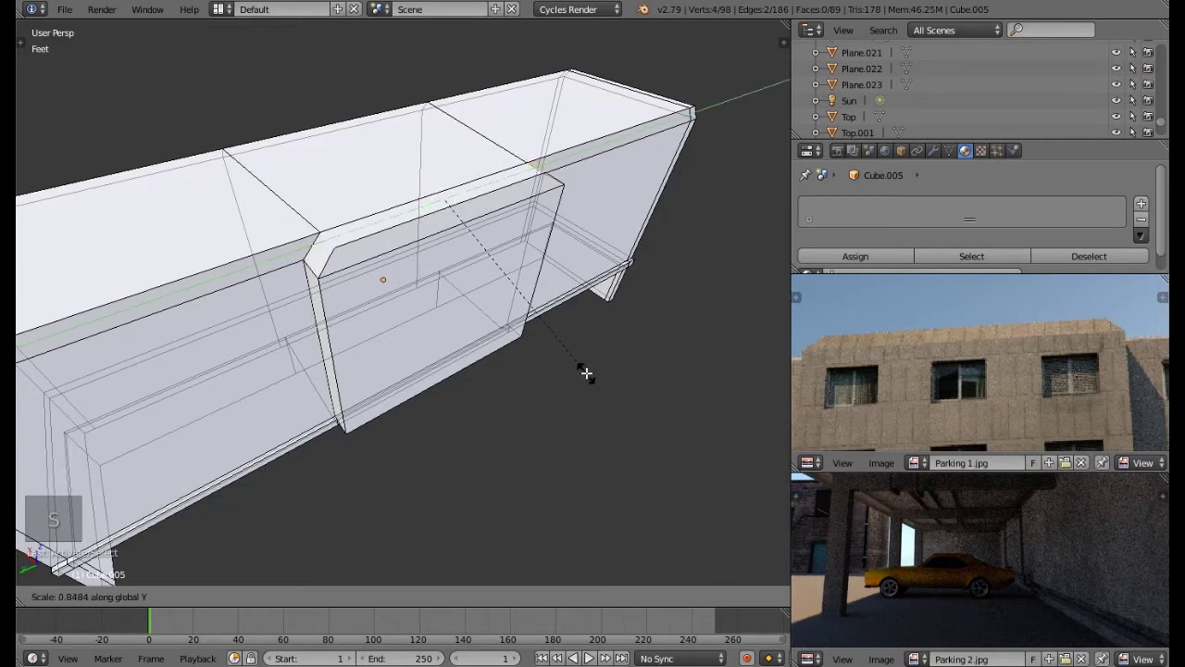
{"action": "left_click", "coordinate": [586, 372]}
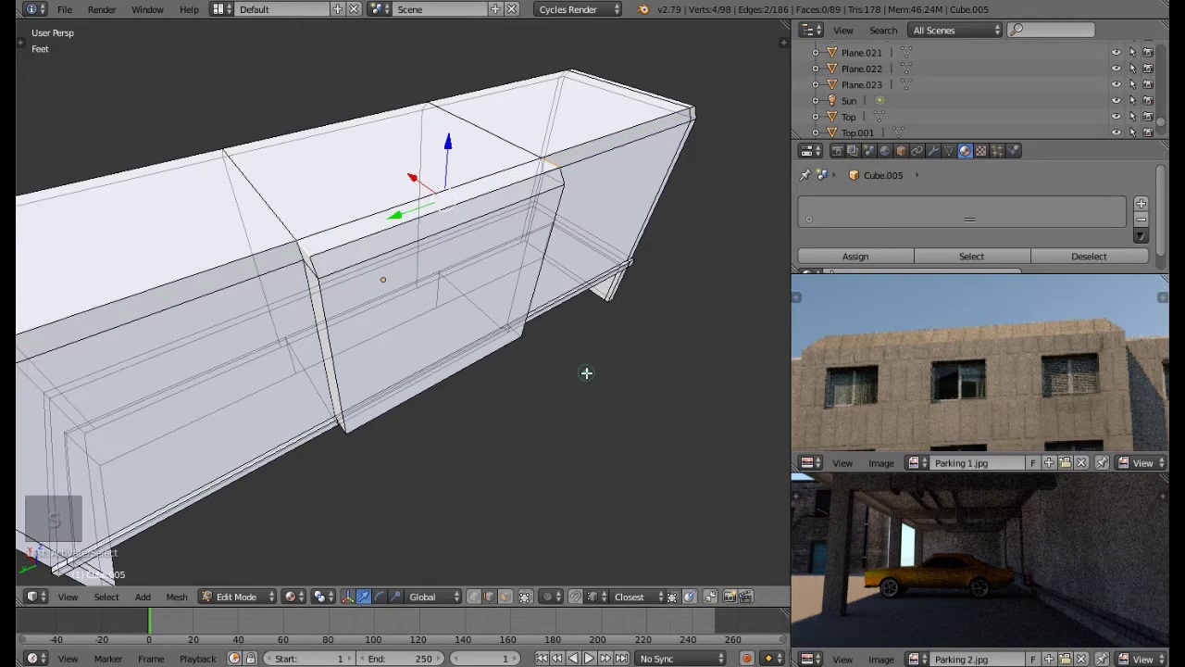
Step: Add the two roof edges running back from the bay, scale all four edges to about 0.88 along Y, and leave Edit Mode
{"action": "right_click", "coordinate": [267, 204], "text": "shift"}
{"action": "right_click", "coordinate": [475, 130], "text": "shift"}
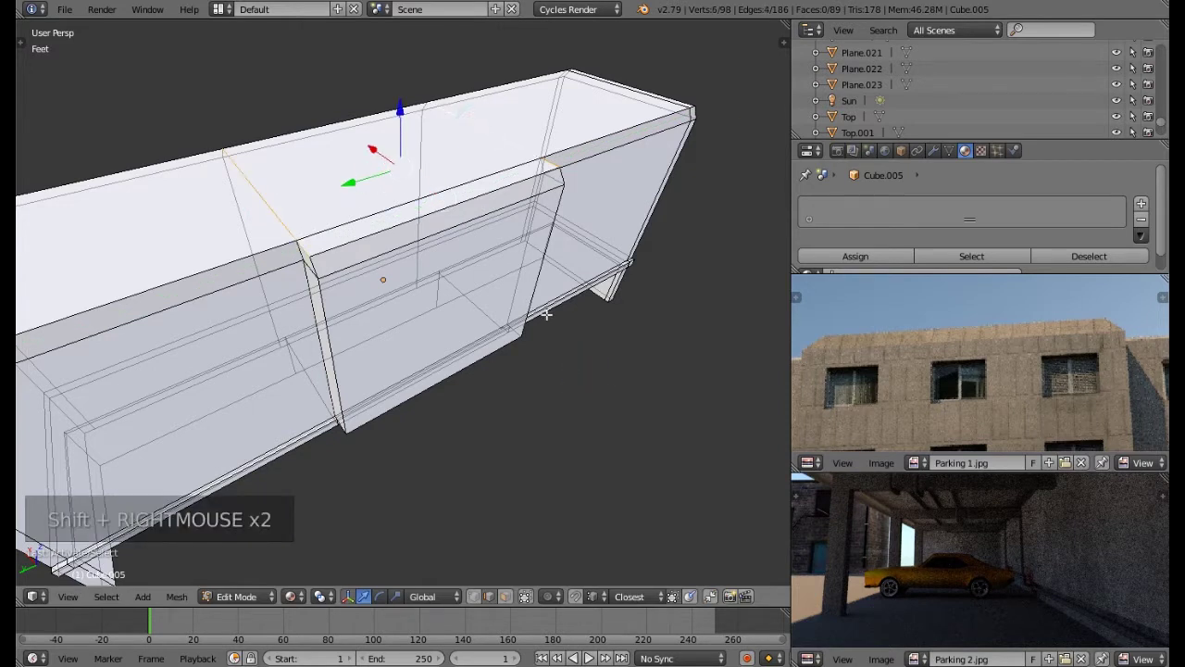
{"action": "key", "text": "s"}
{"action": "key", "text": "y"}
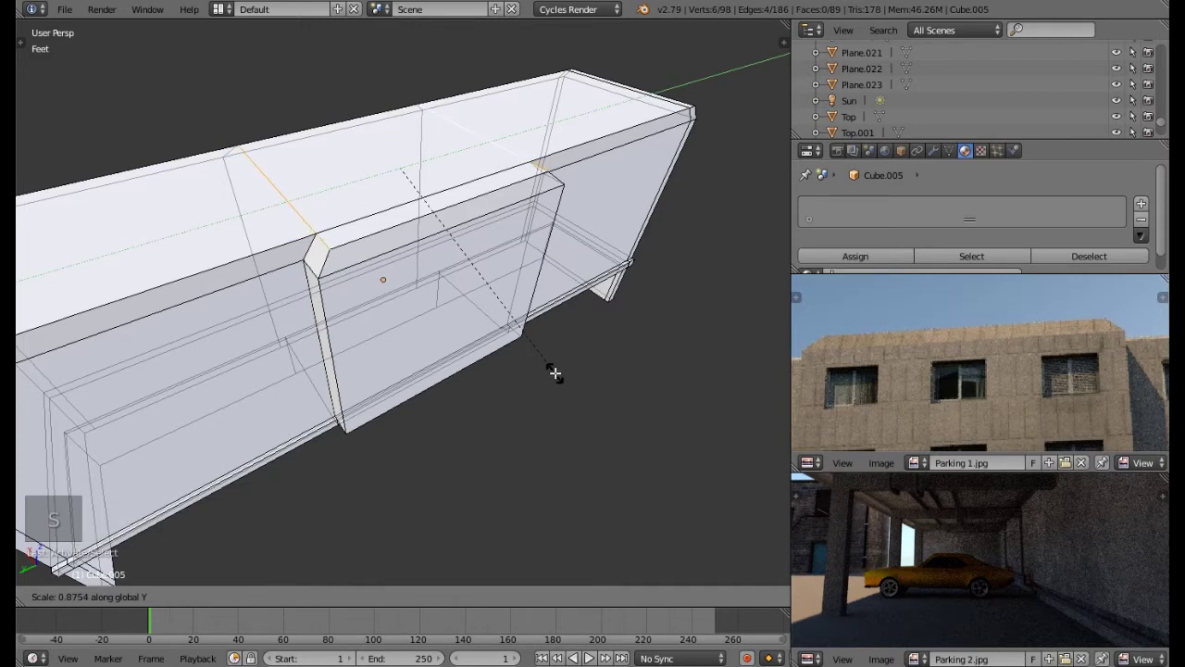
{"action": "left_click", "coordinate": [553, 373]}
{"action": "middle_click_drag", "start_coordinate": [554, 373], "coordinate": [349, 376]}
{"action": "scroll", "coordinate": [482, 333], "scroll_direction": "down", "scroll_amount": 3}
{"action": "key", "text": "Tab"}
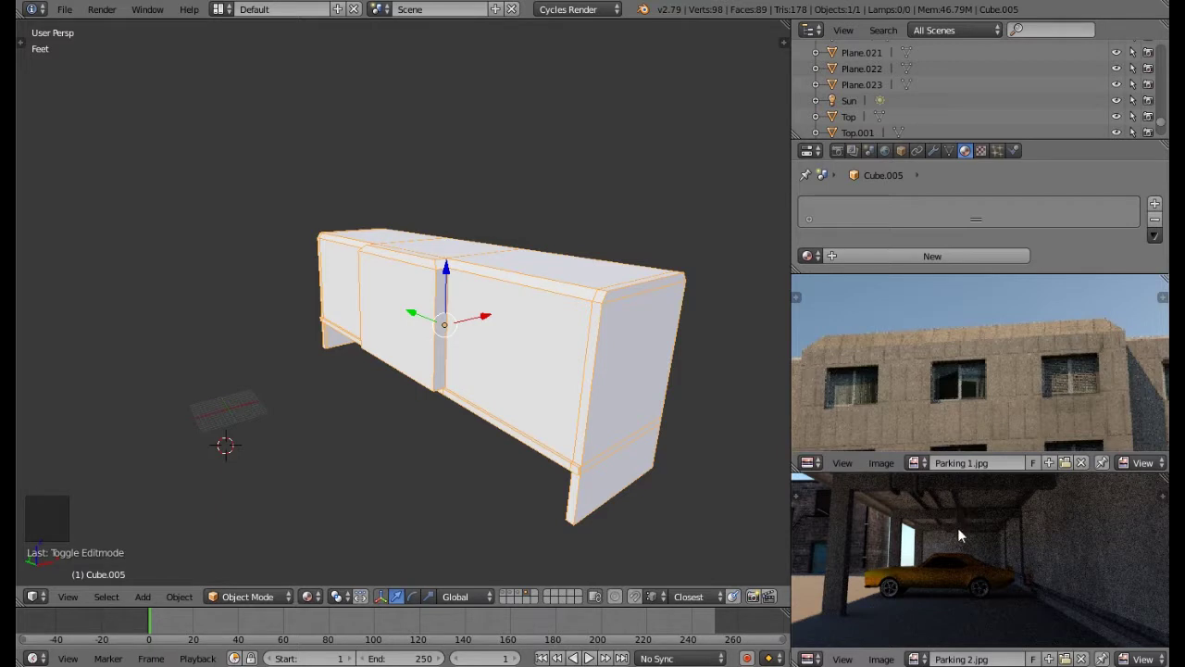
Step: Add a horizontal loop cut low around the parking area's walls, just above the floor line, following Parking 2.jpg
{"action": "middle_click_drag", "start_coordinate": [519, 352], "coordinate": [336, 402]}
{"action": "scroll", "coordinate": [439, 389], "scroll_direction": "up", "scroll_amount": 6}
{"action": "middle_click_drag", "start_coordinate": [1052, 594], "coordinate": [1012, 539]}
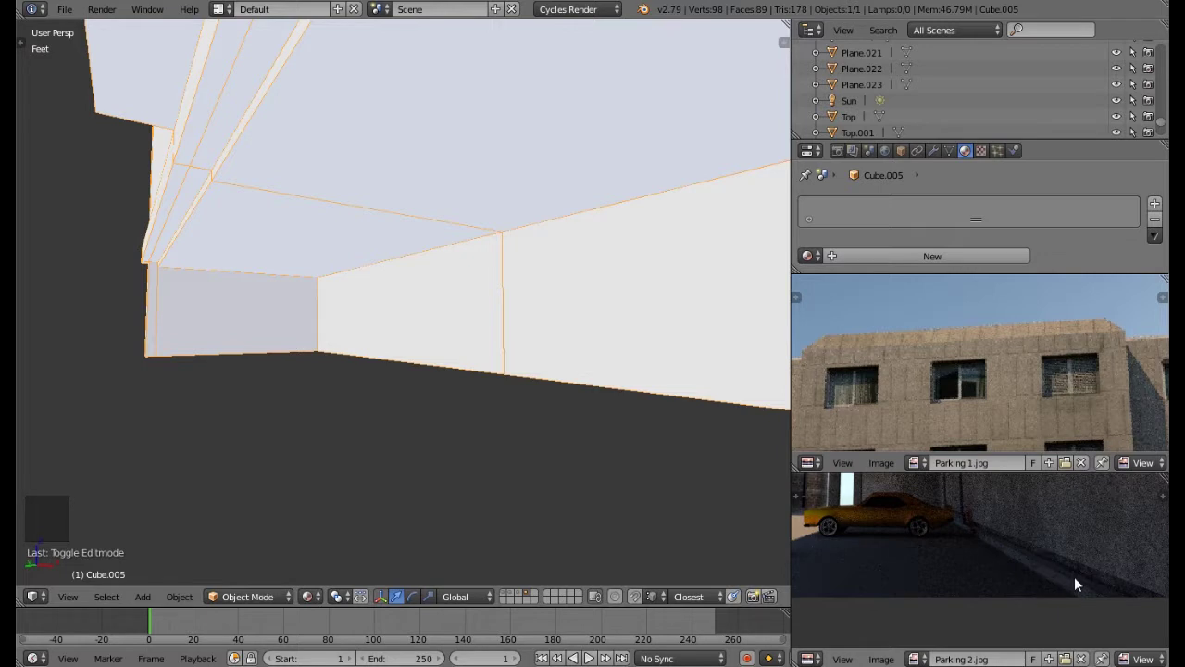
{"action": "middle_click_drag", "start_coordinate": [565, 455], "coordinate": [495, 378]}
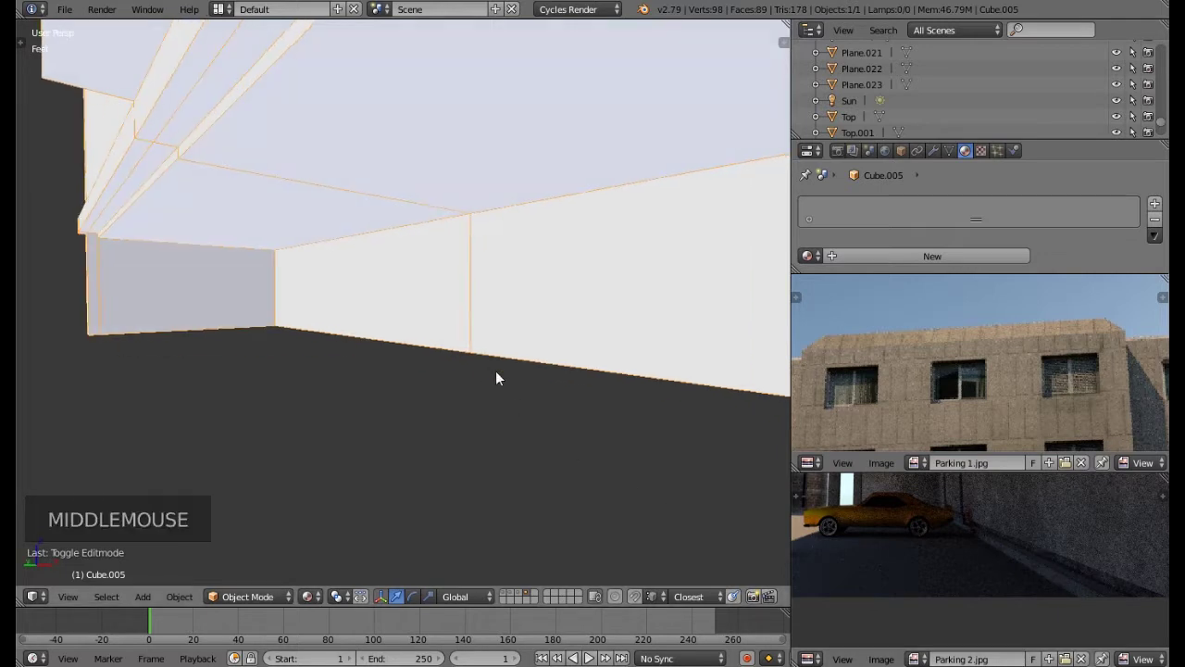
{"action": "key", "text": "Tab"}
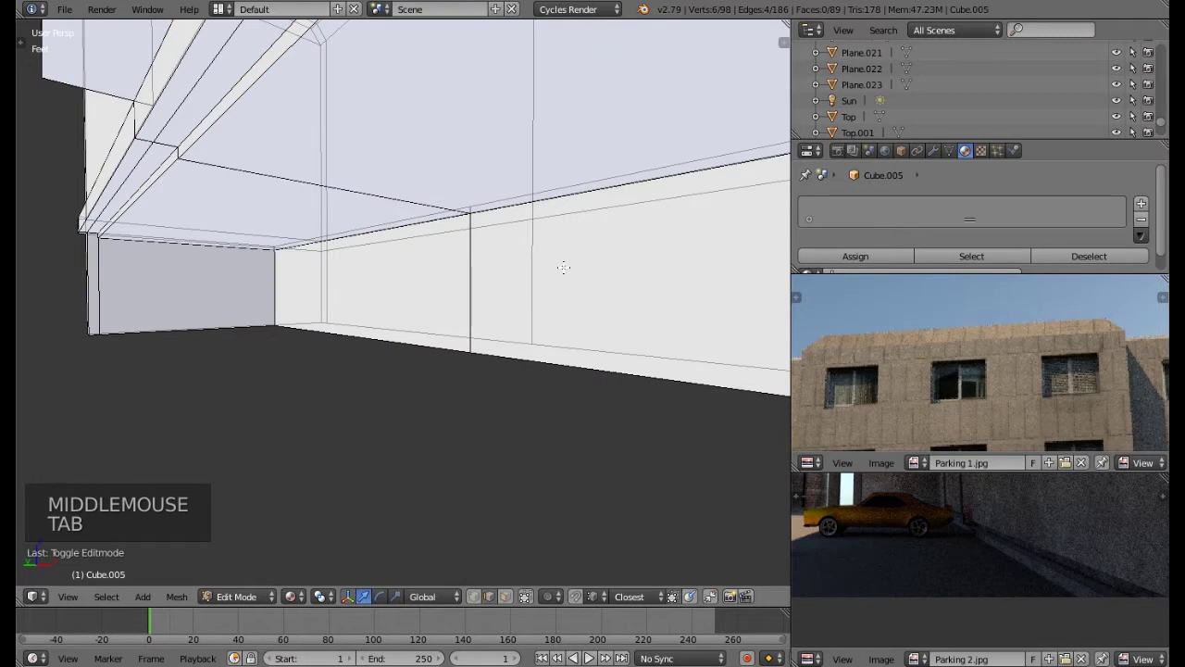
{"action": "key", "text": "ctrl+r"}
{"action": "left_click", "coordinate": [563, 268]}
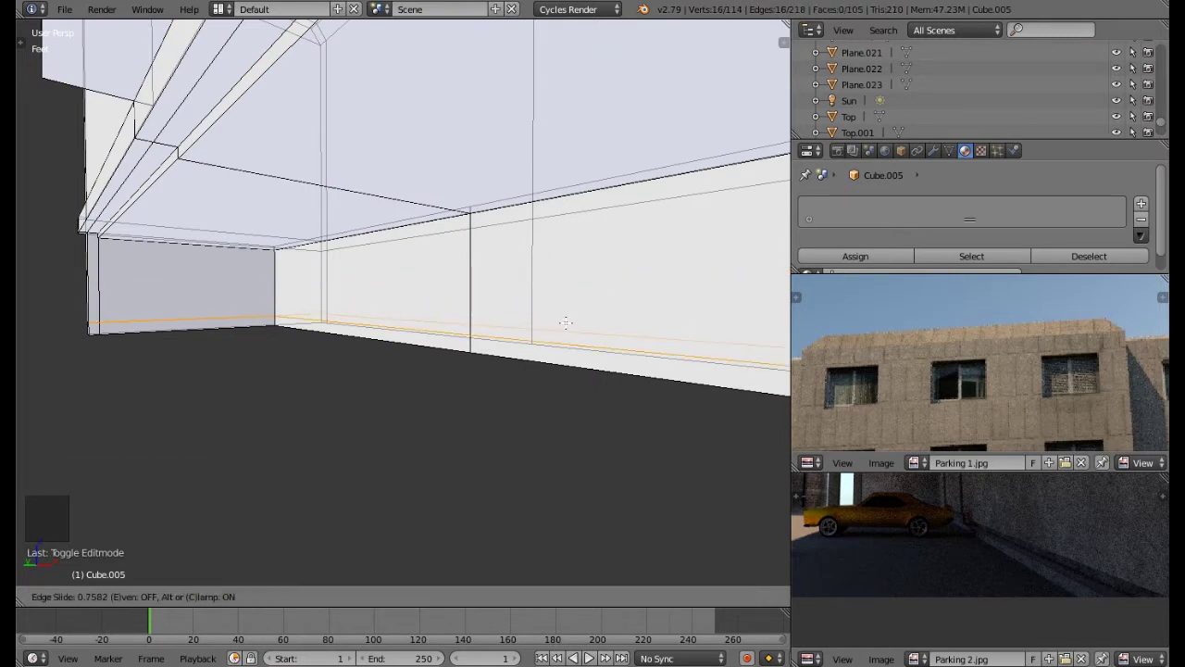
{"action": "left_click", "coordinate": [565, 321]}
Step: Switch to face selection and select the three low strip faces along the base of the parking area's back wall
{"action": "left_click", "coordinate": [503, 597]}
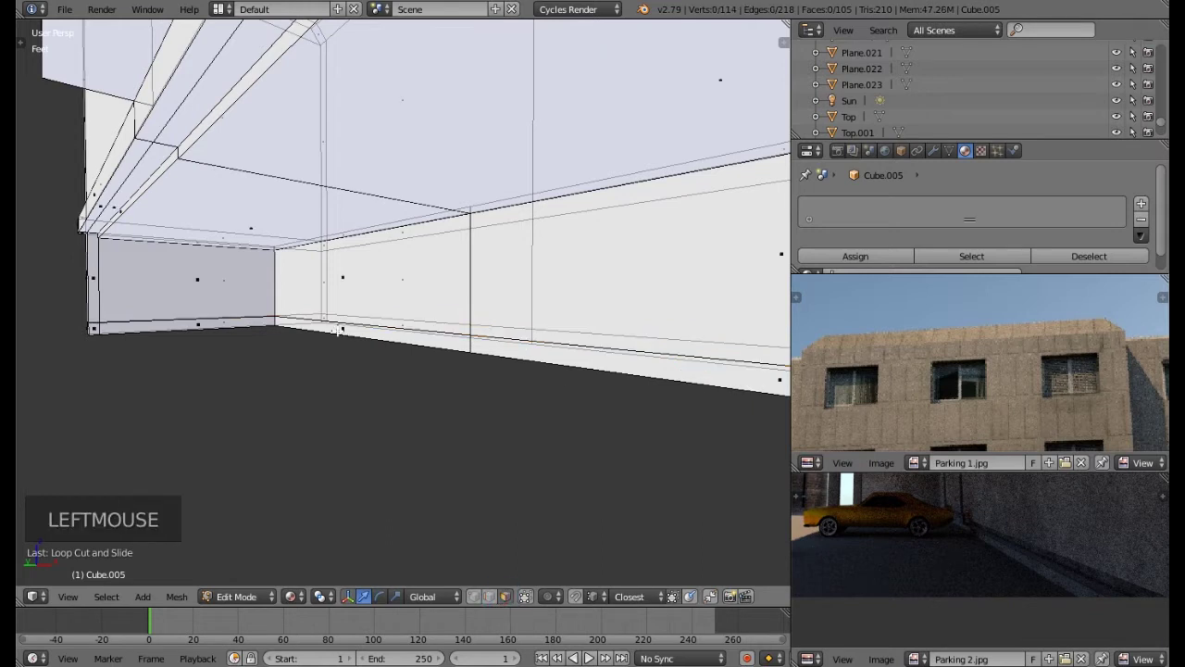
{"action": "right_click", "coordinate": [389, 339]}
{"action": "right_click", "coordinate": [555, 346], "text": "shift"}
{"action": "scroll", "coordinate": [556, 345], "scroll_direction": "down", "scroll_amount": 2}
{"action": "middle_click_drag", "start_coordinate": [556, 346], "coordinate": [519, 394]}
{"action": "right_click", "coordinate": [681, 370], "text": "shift"}
{"action": "scroll", "coordinate": [698, 407], "scroll_direction": "down", "scroll_amount": 1}
{"action": "right_click", "coordinate": [696, 394], "text": "shift"}
{"action": "scroll", "coordinate": [695, 394], "scroll_direction": "up", "scroll_amount": 4}
{"action": "middle_click_drag", "start_coordinate": [695, 393], "coordinate": [321, 345]}
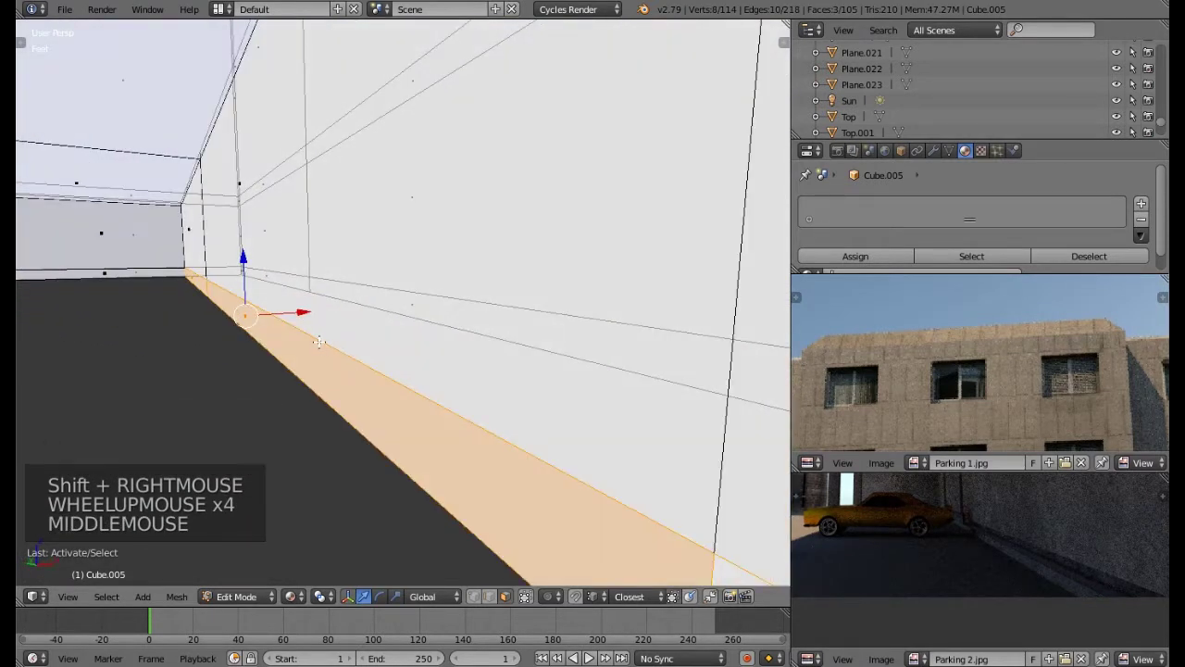
Step: Extrude the selected base strip about 6.5 inches into the back wall
{"action": "key", "text": "e"}
{"action": "key", "text": "e"}
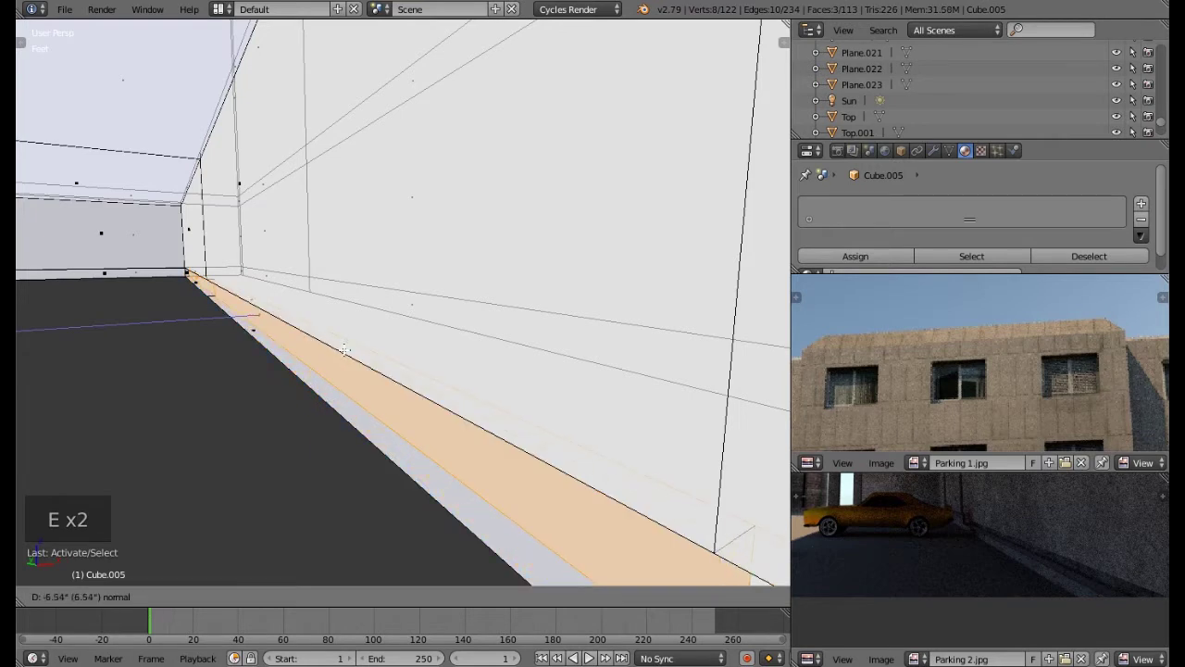
{"action": "left_click", "coordinate": [343, 348]}
{"action": "middle_click_drag", "start_coordinate": [343, 348], "coordinate": [248, 336]}
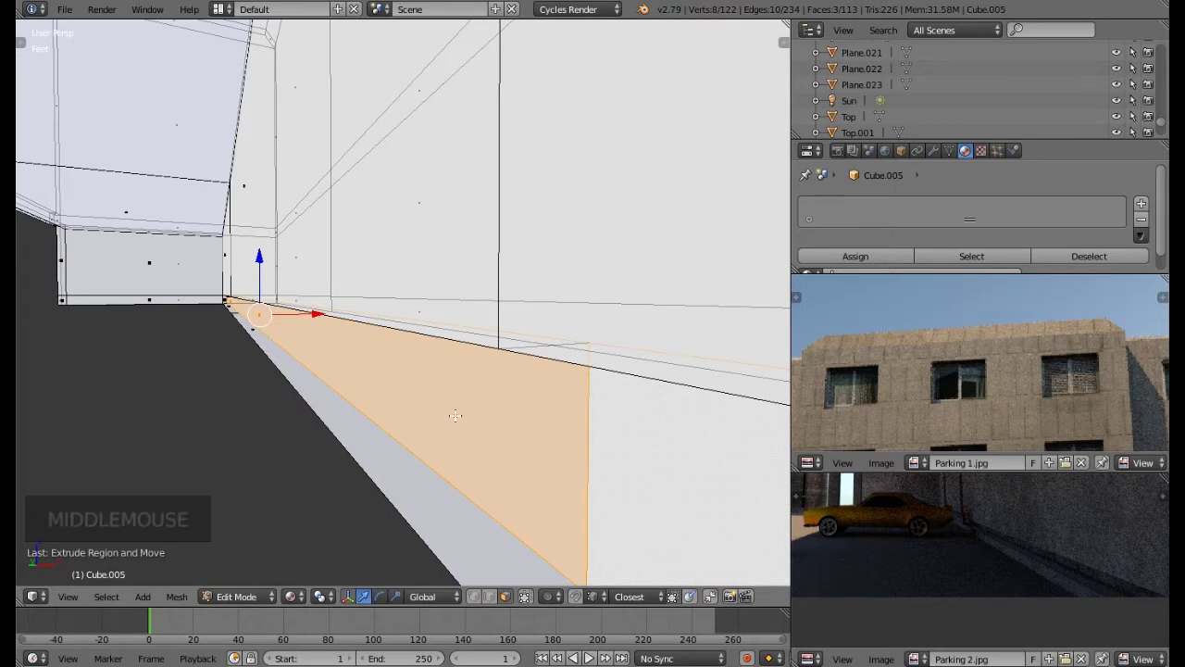
{"action": "middle_click_drag", "start_coordinate": [239, 326], "coordinate": [462, 379]}
Step: Select the three narrow underside faces created along the back wall's base and delete them as faces
{"action": "right_click", "coordinate": [723, 223]}
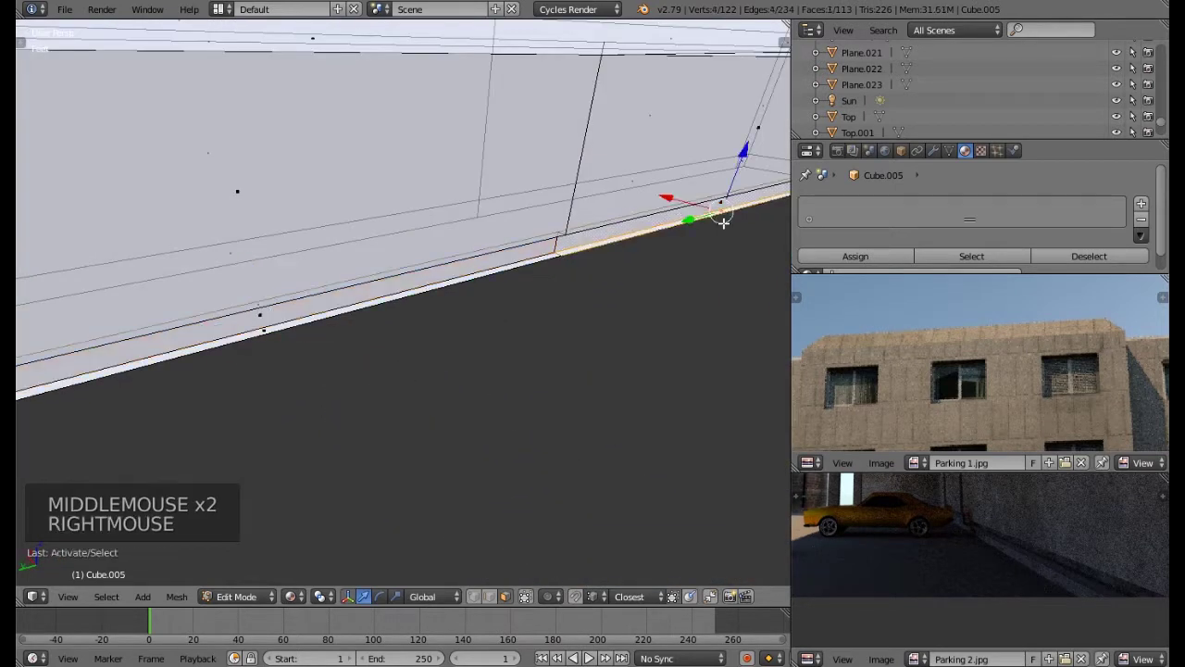
{"action": "right_click", "coordinate": [283, 335], "text": "shift"}
{"action": "scroll", "coordinate": [283, 335], "scroll_direction": "down", "scroll_amount": 1}
{"action": "middle_click_drag", "start_coordinate": [283, 335], "coordinate": [382, 304], "text": "shift"}
{"action": "middle_click_drag", "start_coordinate": [277, 315], "coordinate": [444, 299], "text": "shift"}
{"action": "right_click", "coordinate": [444, 299], "text": "shift"}
{"action": "key", "text": "Delete"}
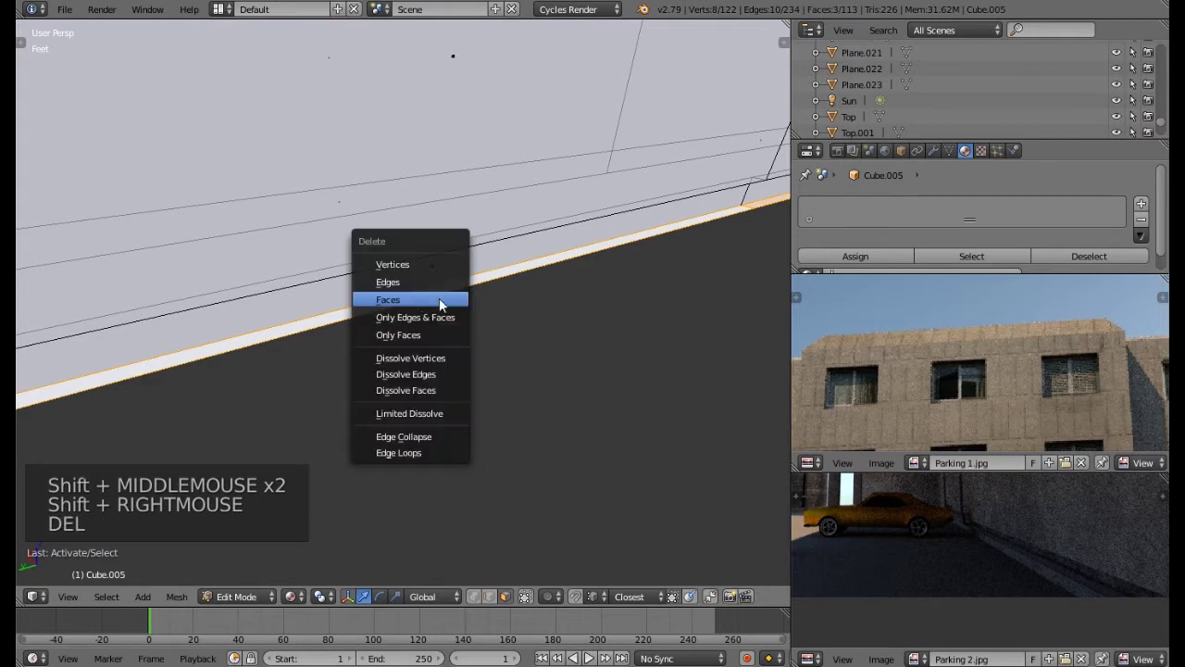
{"action": "left_click", "coordinate": [448, 303]}
Step: Leave Edit Mode and compare the parking area with the pillars and ceiling in Parking 1.jpg and Parking 2.jpg
{"action": "middle_click_drag", "start_coordinate": [598, 267], "coordinate": [478, 255]}
{"action": "key", "text": "Tab"}
{"action": "key", "text": "KP_Decimal"}
{"action": "scroll", "coordinate": [392, 361], "scroll_direction": "up", "scroll_amount": 3}
{"action": "middle_click_drag", "start_coordinate": [339, 370], "coordinate": [310, 380]}
{"action": "scroll", "coordinate": [310, 379], "scroll_direction": "up", "scroll_amount": 4}
{"action": "middle_click_drag", "start_coordinate": [874, 474], "coordinate": [944, 562]}
{"action": "middle_click_drag", "start_coordinate": [909, 429], "coordinate": [844, 414]}
{"action": "scroll", "coordinate": [927, 357], "scroll_direction": "down", "scroll_amount": 2}
{"action": "scroll", "coordinate": [959, 389], "scroll_direction": "down", "scroll_amount": 1}
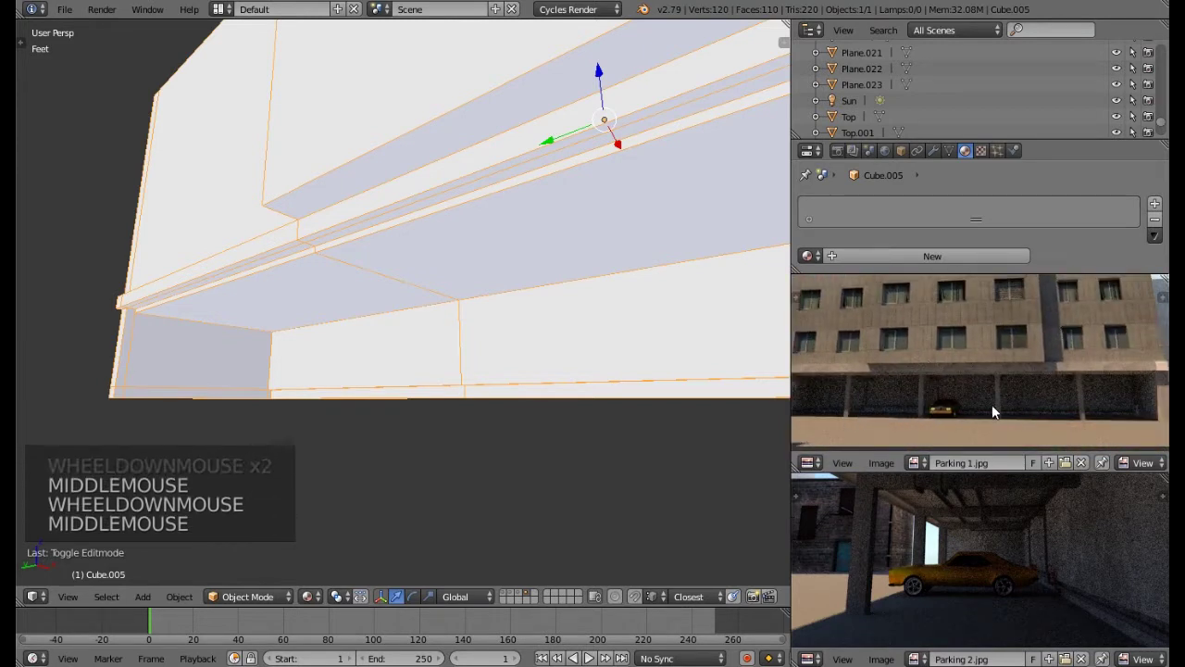
Step: Snap the 3D cursor to the end section of the parking area's back wall and return to Object Mode
{"action": "middle_click", "coordinate": [367, 326]}
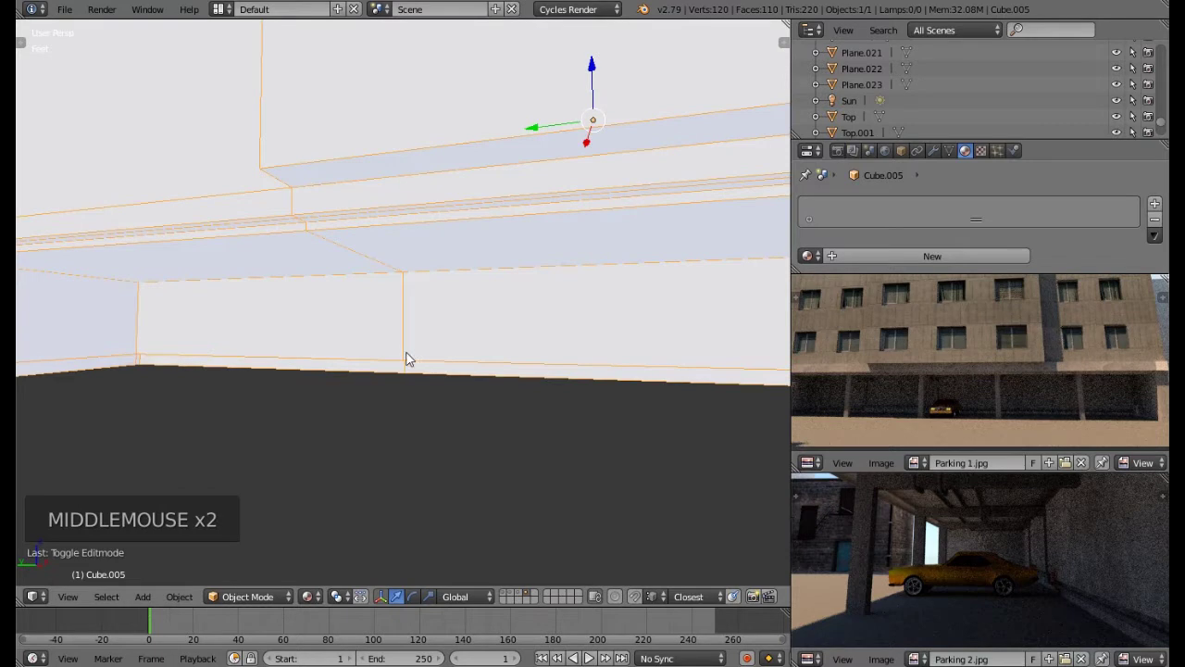
{"action": "middle_click_drag", "start_coordinate": [362, 325], "coordinate": [264, 313]}
{"action": "key", "text": "Tab"}
{"action": "right_click", "coordinate": [260, 311]}
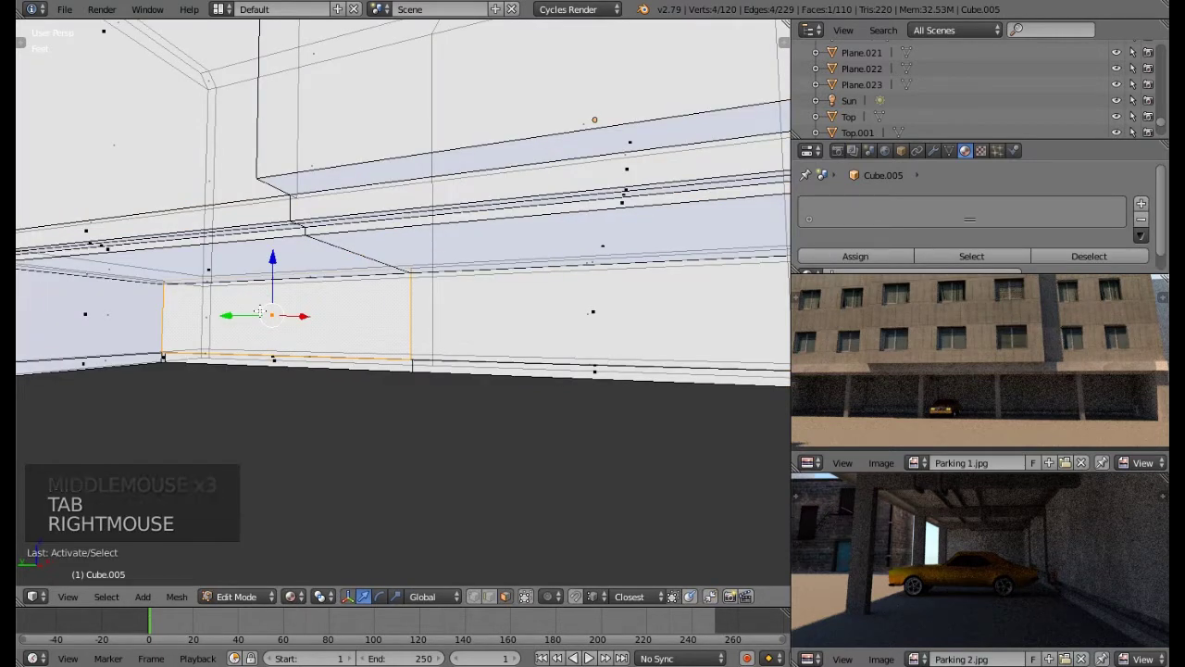
{"action": "key", "text": "shift+s"}
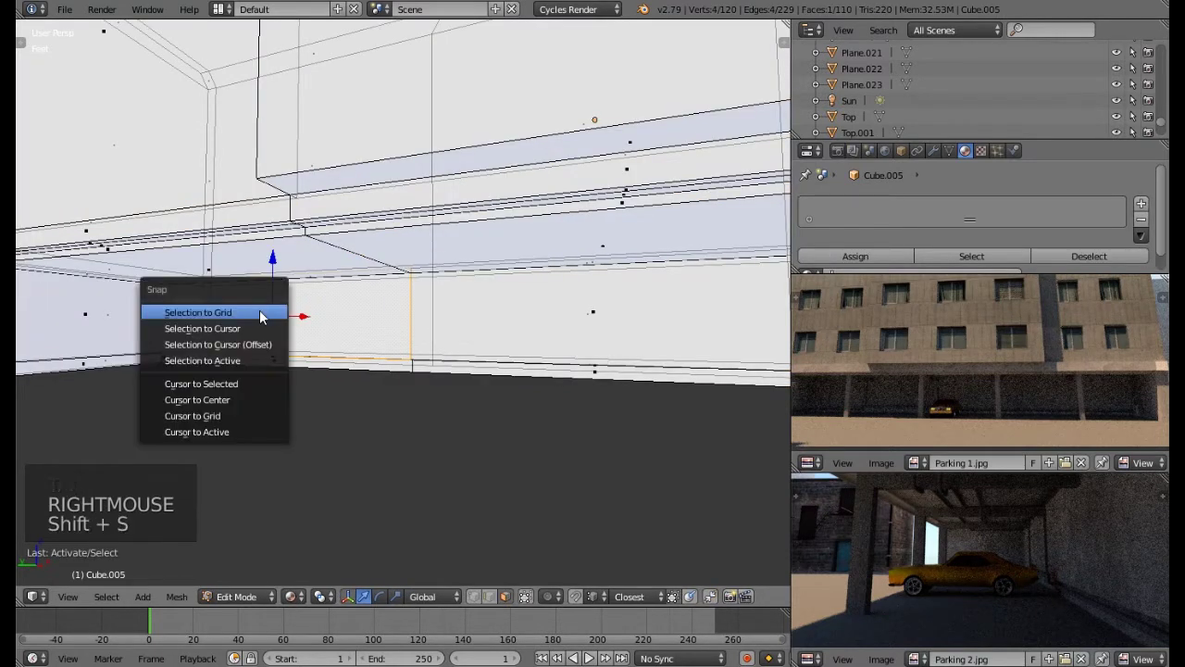
{"action": "left_click", "coordinate": [240, 385]}
{"action": "key", "text": "Tab"}
Step: Add a cube at the 3D cursor on the back wall and center the view on it
{"action": "scroll", "coordinate": [255, 325], "scroll_direction": "up", "scroll_amount": 5}
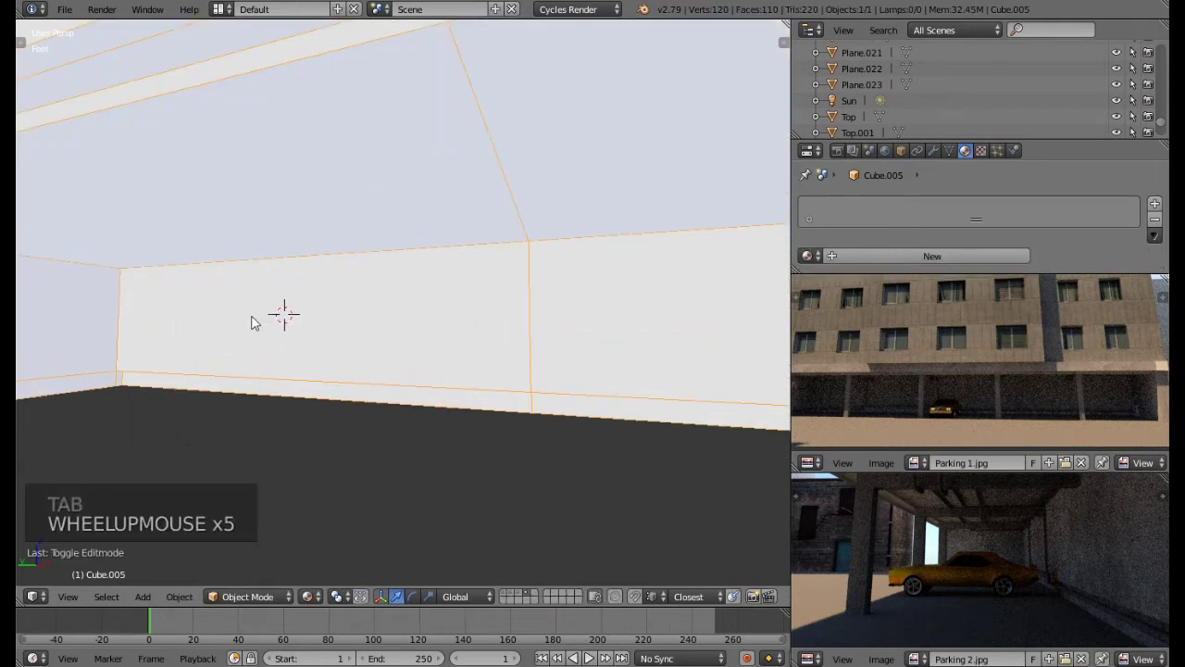
{"action": "key", "text": "shift+a"}
{"action": "mouse_move", "coordinate": [215, 318]}
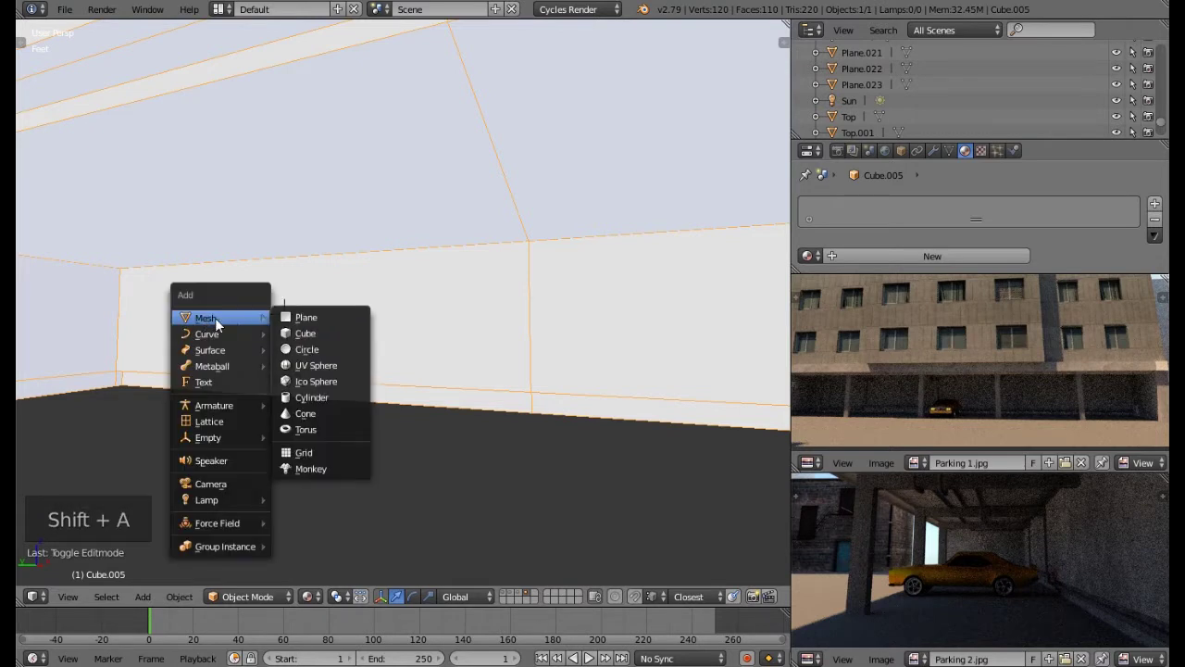
{"action": "left_click", "coordinate": [305, 333]}
{"action": "middle_click_drag", "start_coordinate": [249, 357], "coordinate": [213, 352]}
{"action": "key", "text": "KP_Decimal"}
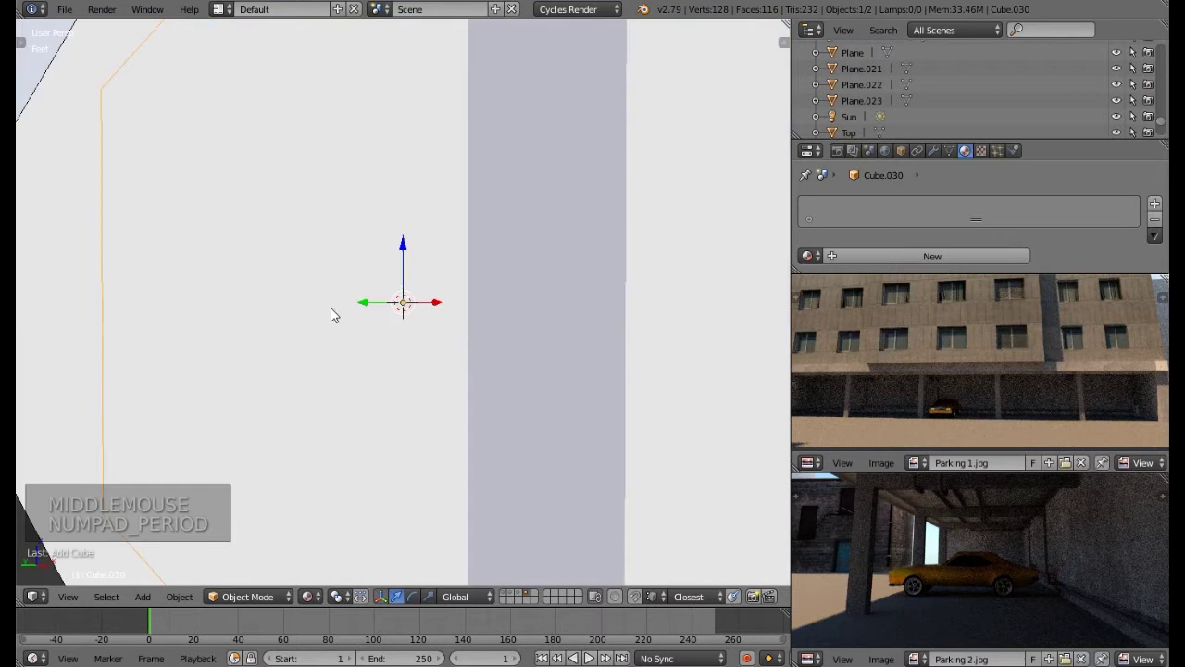
Step: Move the cube up near the ceiling and shift it along X at the back wall
{"action": "scroll", "coordinate": [334, 315], "scroll_direction": "down", "scroll_amount": 8}
{"action": "middle_click_drag", "start_coordinate": [331, 313], "coordinate": [361, 302], "text": "shift"}
{"action": "left_click_drag", "start_coordinate": [371, 253], "coordinate": [377, 106]}
{"action": "scroll", "coordinate": [305, 232], "scroll_direction": "down", "scroll_amount": 4}
{"action": "middle_click_drag", "start_coordinate": [368, 175], "coordinate": [466, 188], "text": "shift"}
{"action": "left_click_drag", "start_coordinate": [505, 168], "coordinate": [470, 159]}
Step: Scale the cube down to beam thickness and raise it slightly towards the ceiling
{"action": "key", "text": "s"}
{"action": "key", "text": "s"}
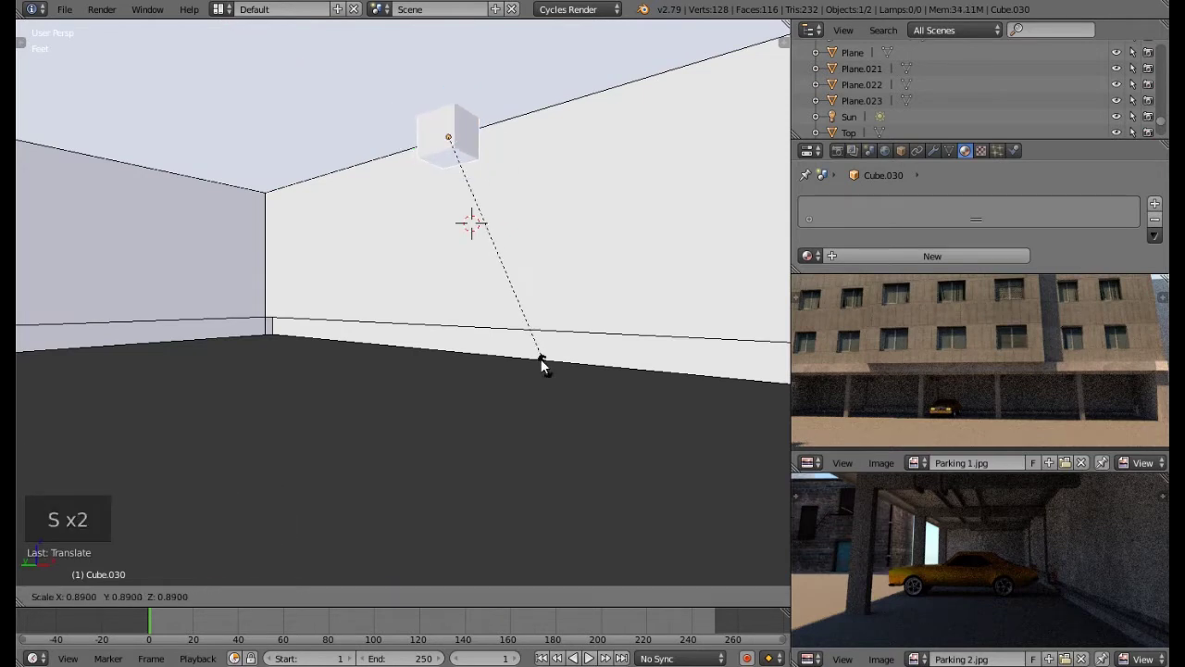
{"action": "left_click", "coordinate": [489, 255]}
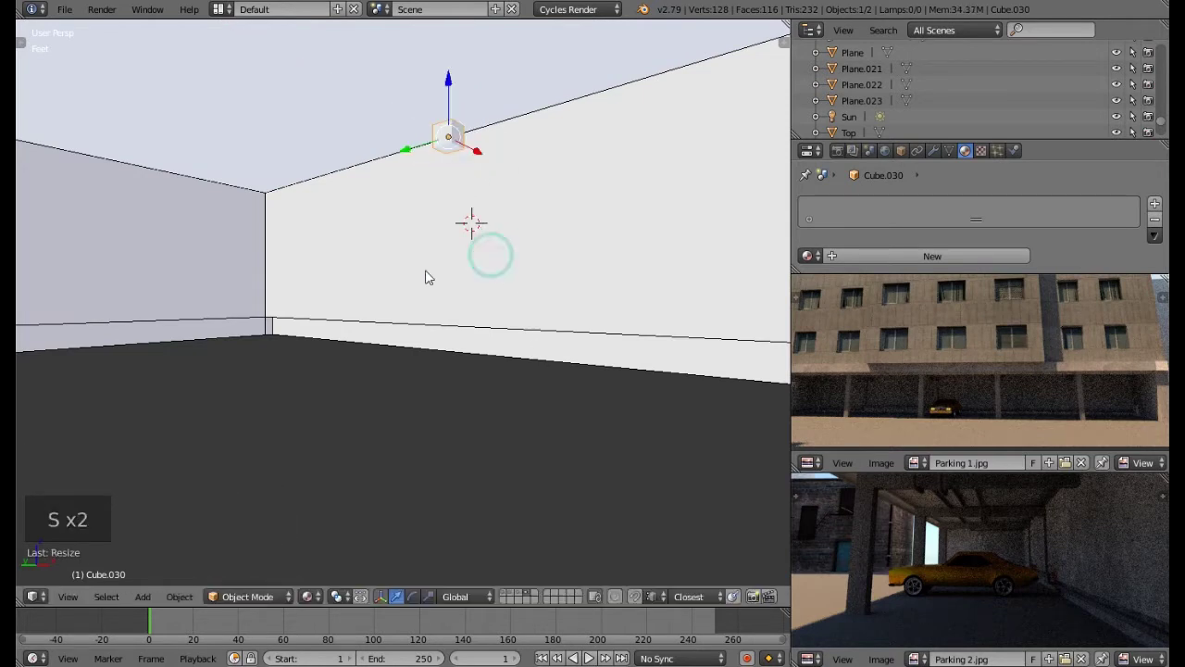
{"action": "middle_click_drag", "start_coordinate": [418, 270], "coordinate": [443, 141]}
{"action": "left_click_drag", "start_coordinate": [448, 104], "coordinate": [453, 90]}
Step: Select the cube's front face in Edit Mode and pull it along X to the front ledge to form a ceiling beam
{"action": "key", "text": "Tab"}
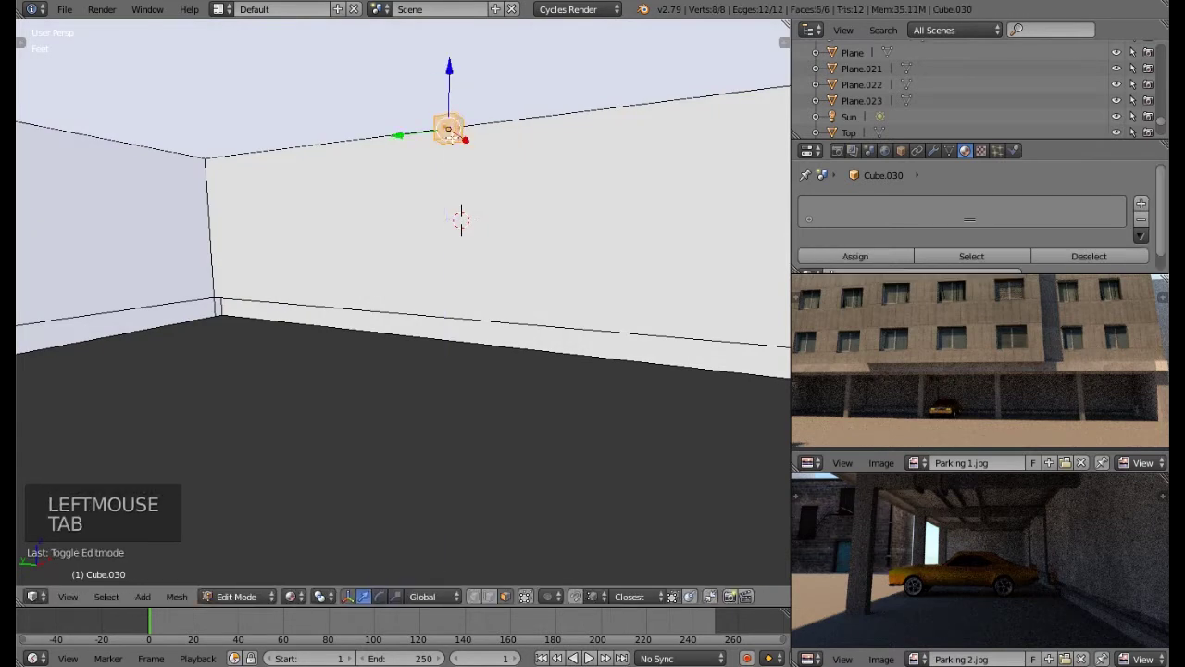
{"action": "right_click", "coordinate": [444, 126]}
{"action": "left_click_drag", "start_coordinate": [460, 134], "coordinate": [364, 187]}
{"action": "scroll", "coordinate": [364, 187], "scroll_direction": "down", "scroll_amount": 2}
{"action": "scroll", "coordinate": [364, 187], "scroll_direction": "down", "scroll_amount": 2}
{"action": "middle_click_drag", "start_coordinate": [364, 187], "coordinate": [295, 191]}
{"action": "left_click_drag", "start_coordinate": [412, 134], "coordinate": [256, 142]}
Step: Add a loop cut close to the beam's front end, following the pillars in Parking 1.jpg, and switch to face selection
{"action": "middle_click_drag", "start_coordinate": [256, 141], "coordinate": [479, 219]}
{"action": "scroll", "coordinate": [585, 222], "scroll_direction": "down", "scroll_amount": 1}
{"action": "middle_click_drag", "start_coordinate": [867, 364], "coordinate": [593, 260]}
{"action": "scroll", "coordinate": [906, 364], "scroll_direction": "up", "scroll_amount": 3}
{"action": "scroll", "coordinate": [611, 268], "scroll_direction": "up", "scroll_amount": 2}
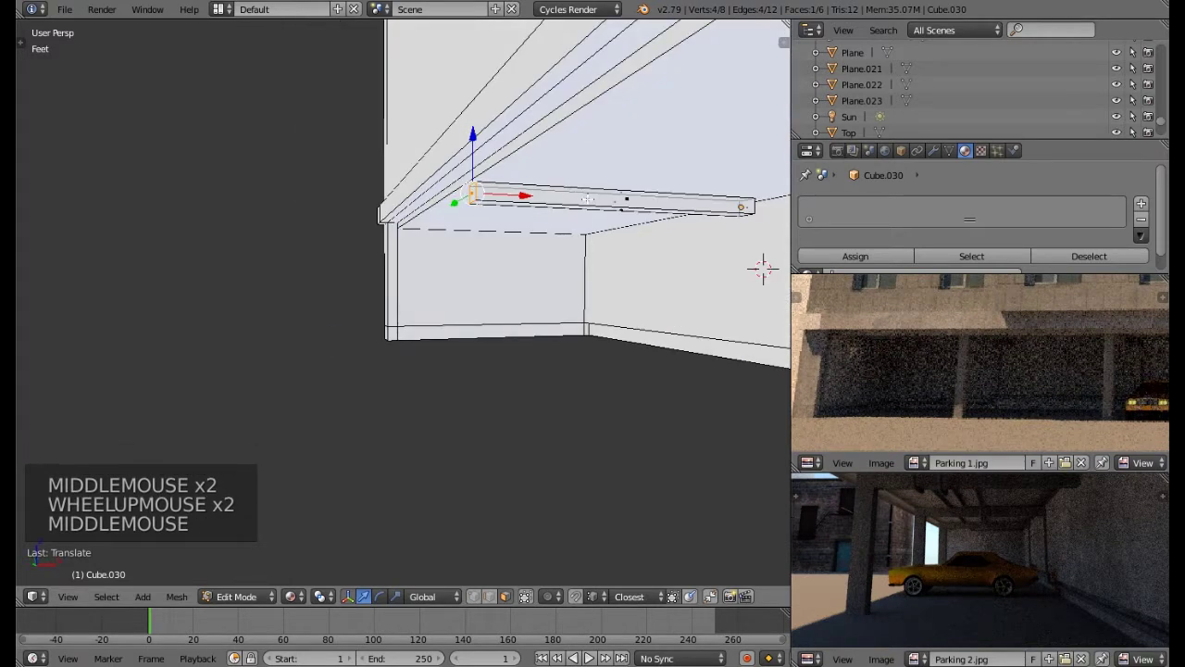
{"action": "key", "text": "ctrl+r"}
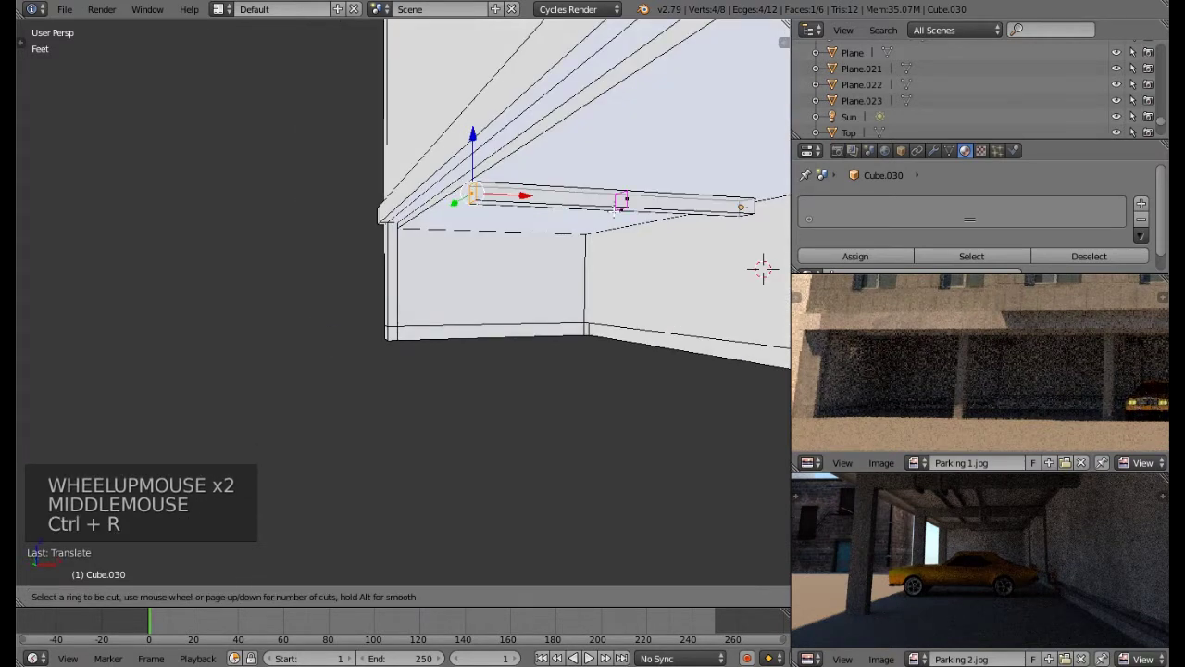
{"action": "left_click", "coordinate": [615, 210]}
{"action": "left_click", "coordinate": [497, 214]}
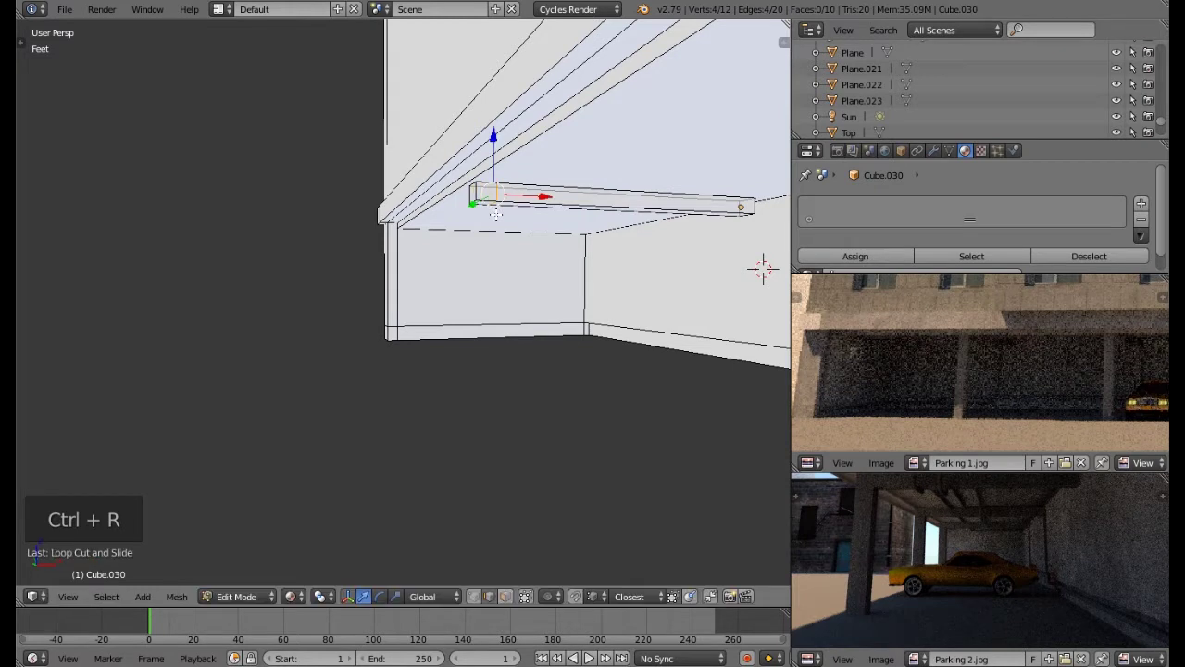
{"action": "left_click", "coordinate": [508, 598]}
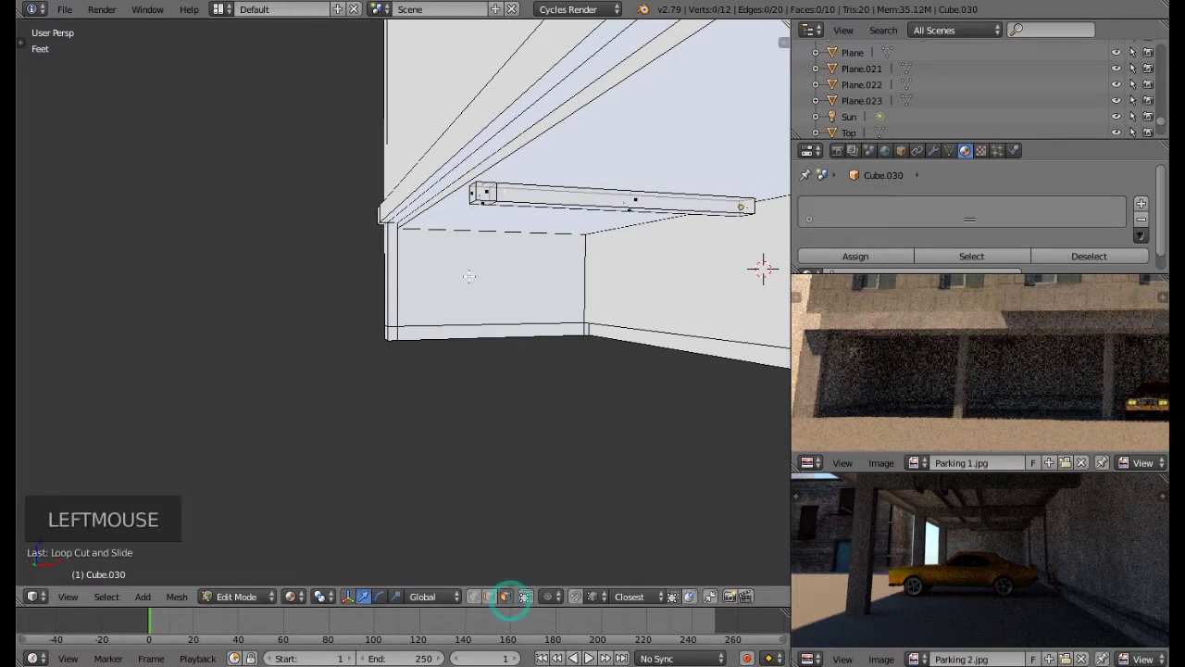
Step: Extrude the underside face at the beam's front end downward to form a pillar, and lower its bottom face along Z
{"action": "right_click", "coordinate": [483, 205]}
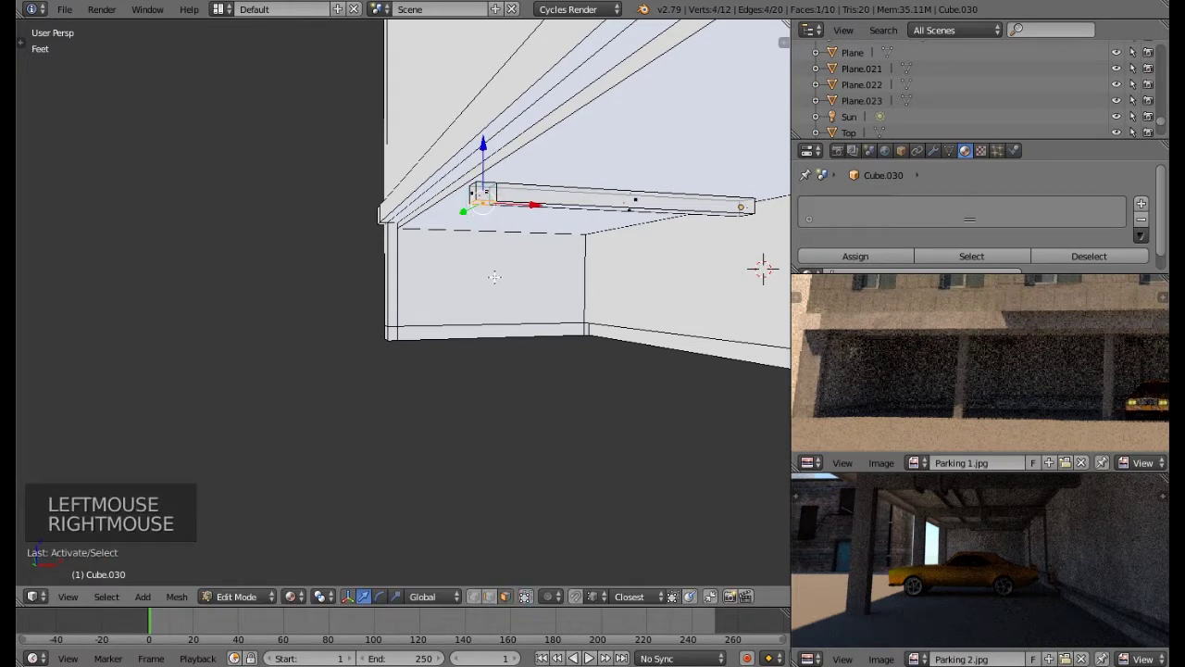
{"action": "key", "text": "e"}
{"action": "key", "text": "e"}
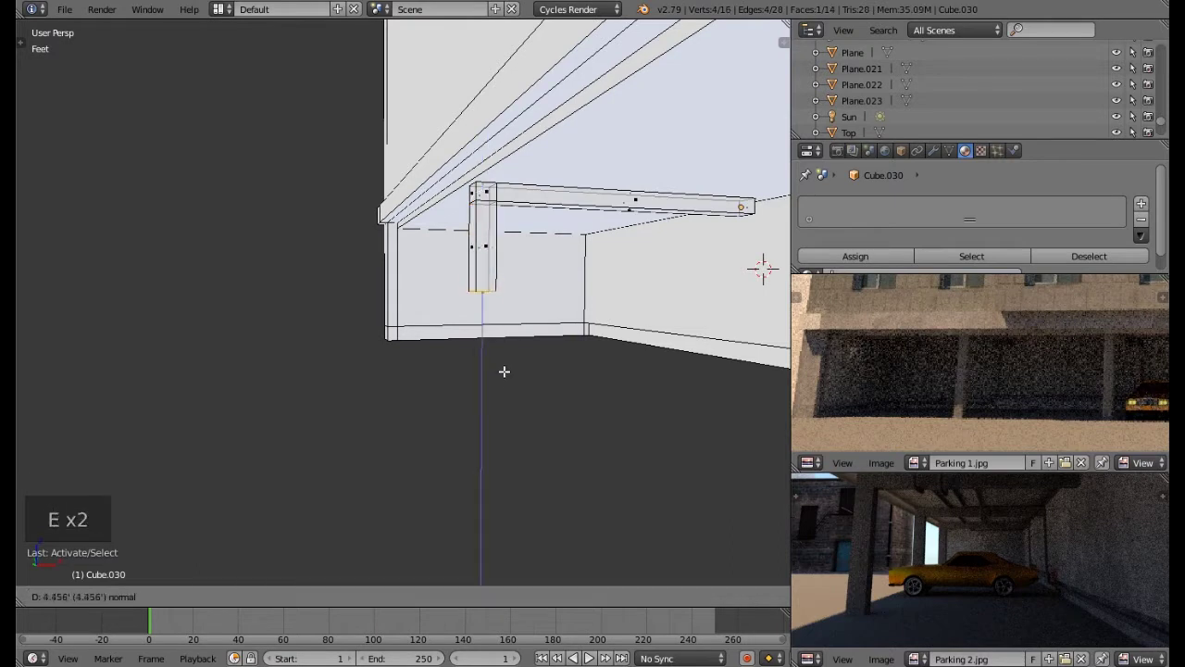
{"action": "left_click", "coordinate": [500, 392]}
{"action": "middle_click_drag", "start_coordinate": [517, 382], "coordinate": [494, 266]}
{"action": "left_click_drag", "start_coordinate": [482, 261], "coordinate": [489, 320]}
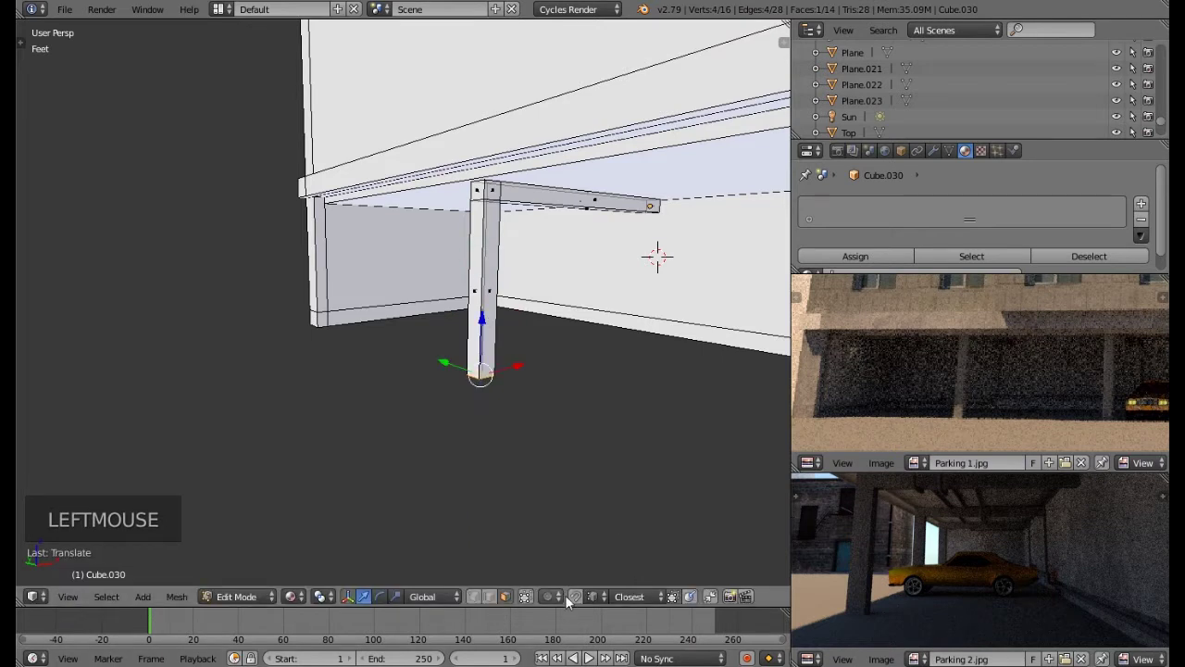
Step: Snap the pillar's bottom face along Z to the base of the side wall, and turn snapping back off
{"action": "left_click", "coordinate": [573, 597]}
{"action": "left_click_drag", "start_coordinate": [481, 319], "coordinate": [318, 329]}
{"action": "middle_click_drag", "start_coordinate": [413, 352], "coordinate": [519, 371]}
{"action": "middle_click_drag", "start_coordinate": [518, 370], "coordinate": [571, 377], "text": "shift"}
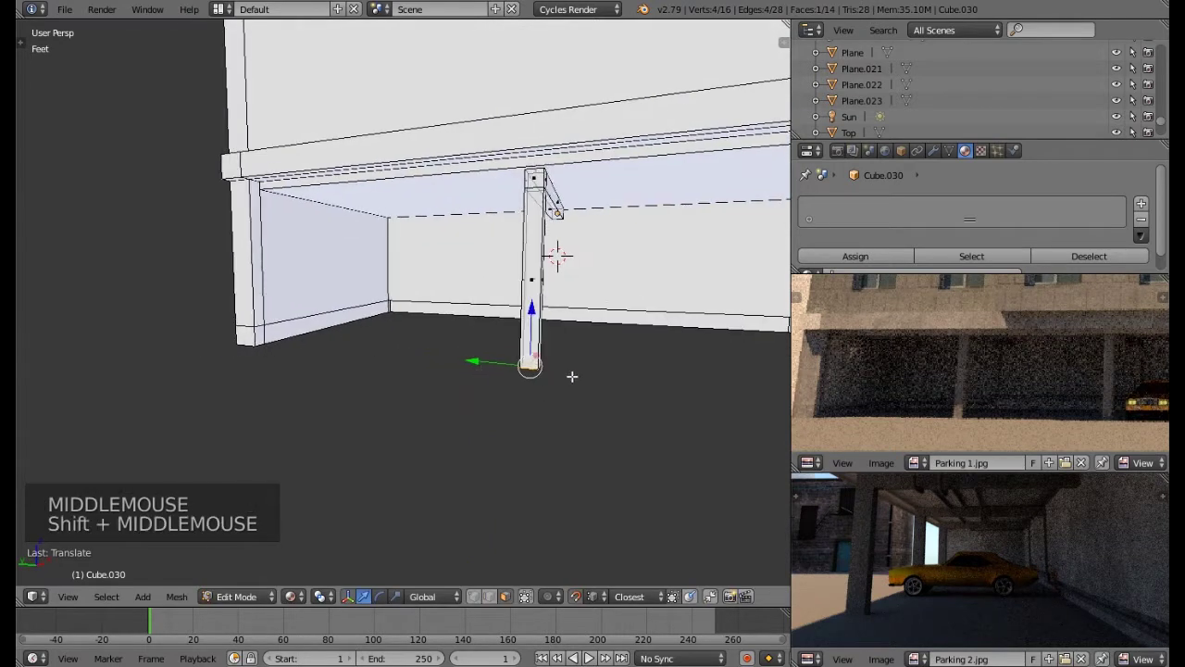
{"action": "middle_click_drag", "start_coordinate": [368, 386], "coordinate": [437, 293]}
{"action": "left_click", "coordinate": [572, 600]}
Step: Return to Object Mode, select both the building and the pillar, and enable Wire and Draw All Edges for them
{"action": "scroll", "coordinate": [503, 391], "scroll_direction": "down", "scroll_amount": 5}
{"action": "scroll", "coordinate": [490, 308], "scroll_direction": "down", "scroll_amount": 2}
{"action": "key", "text": "Tab"}
{"action": "key", "text": "a"}
{"action": "key", "text": "a"}
{"action": "key", "text": "a"}
{"action": "key", "text": "a"}
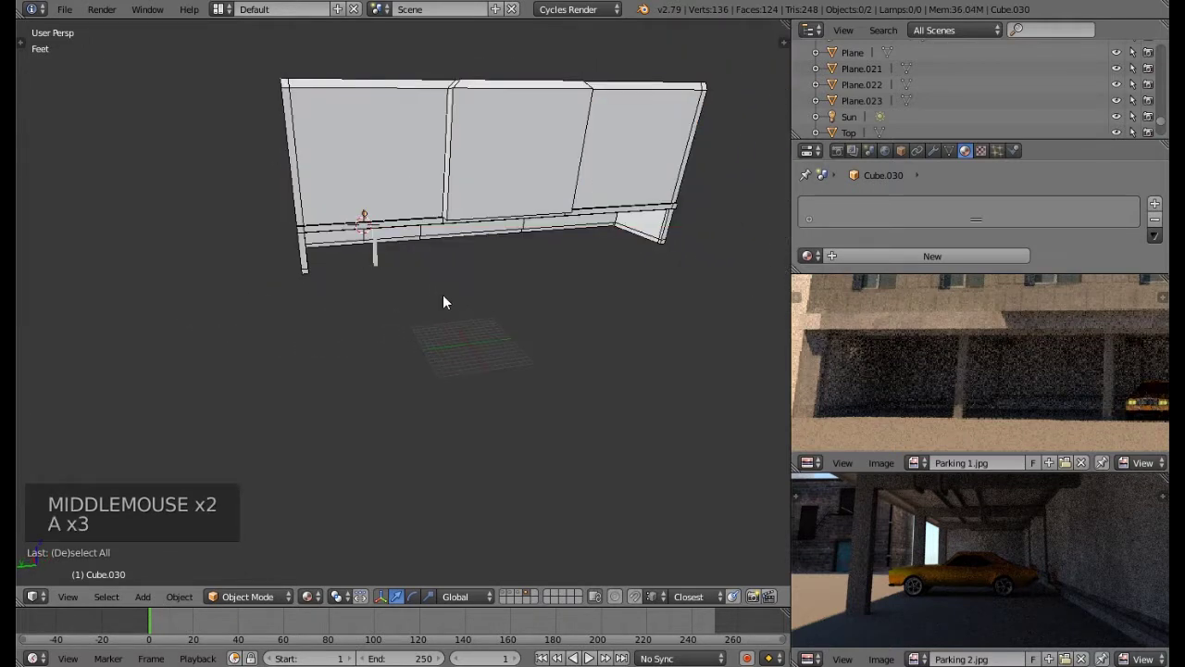
{"action": "key", "text": "a"}
{"action": "left_click", "coordinate": [900, 151]}
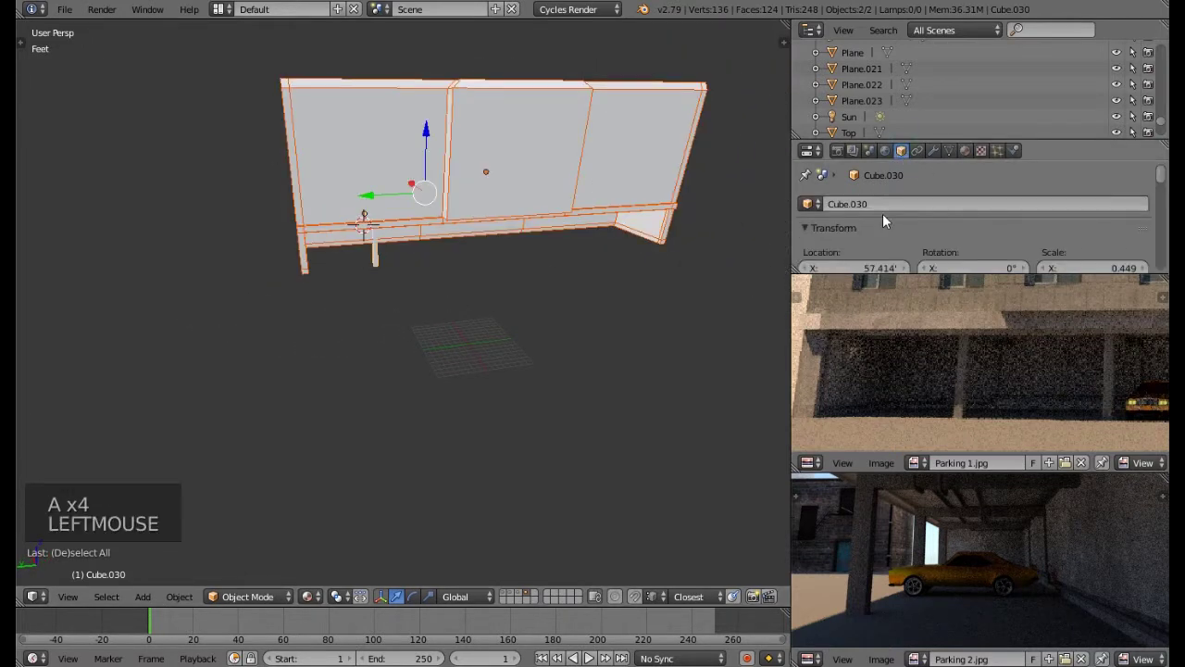
{"action": "scroll", "coordinate": [882, 215], "scroll_direction": "down", "scroll_amount": 5}
{"action": "scroll", "coordinate": [873, 221], "scroll_direction": "down", "scroll_amount": 6}
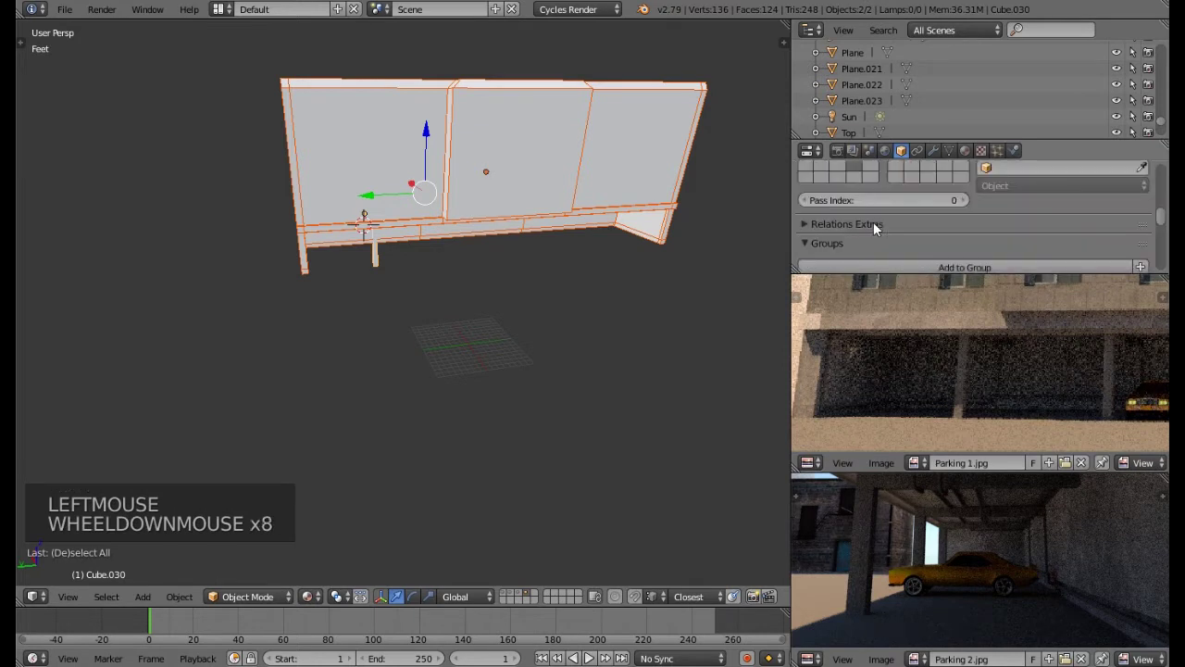
{"action": "scroll", "coordinate": [852, 235], "scroll_direction": "down", "scroll_amount": 1}
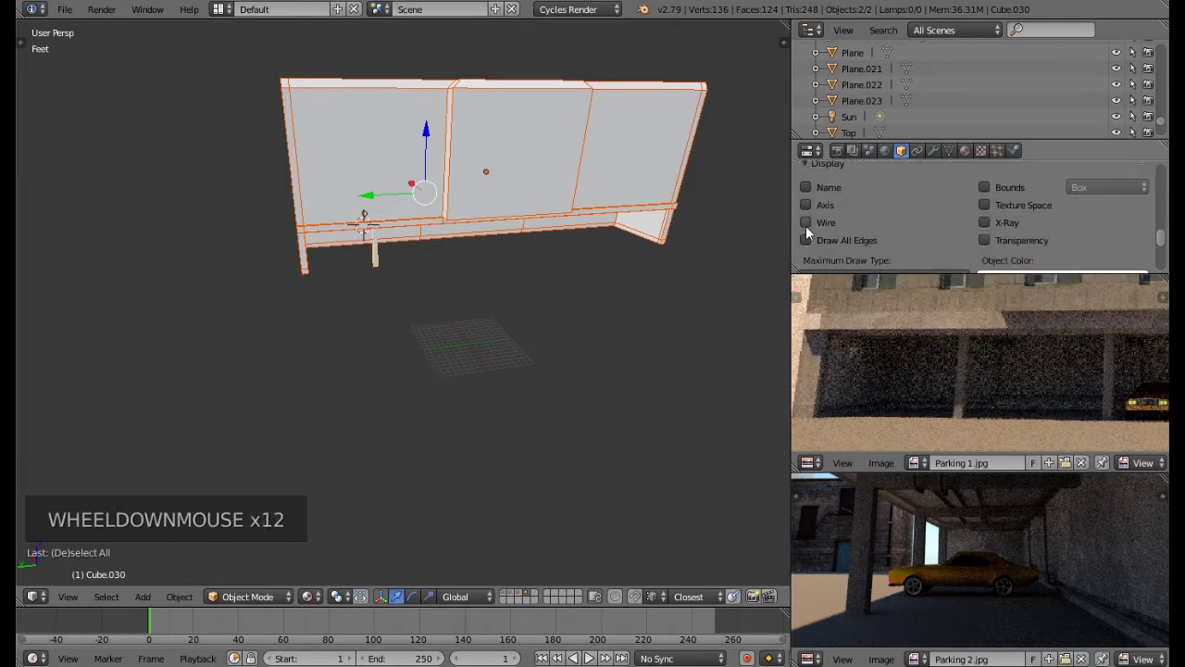
{"action": "left_click", "coordinate": [807, 223], "text": "alt"}
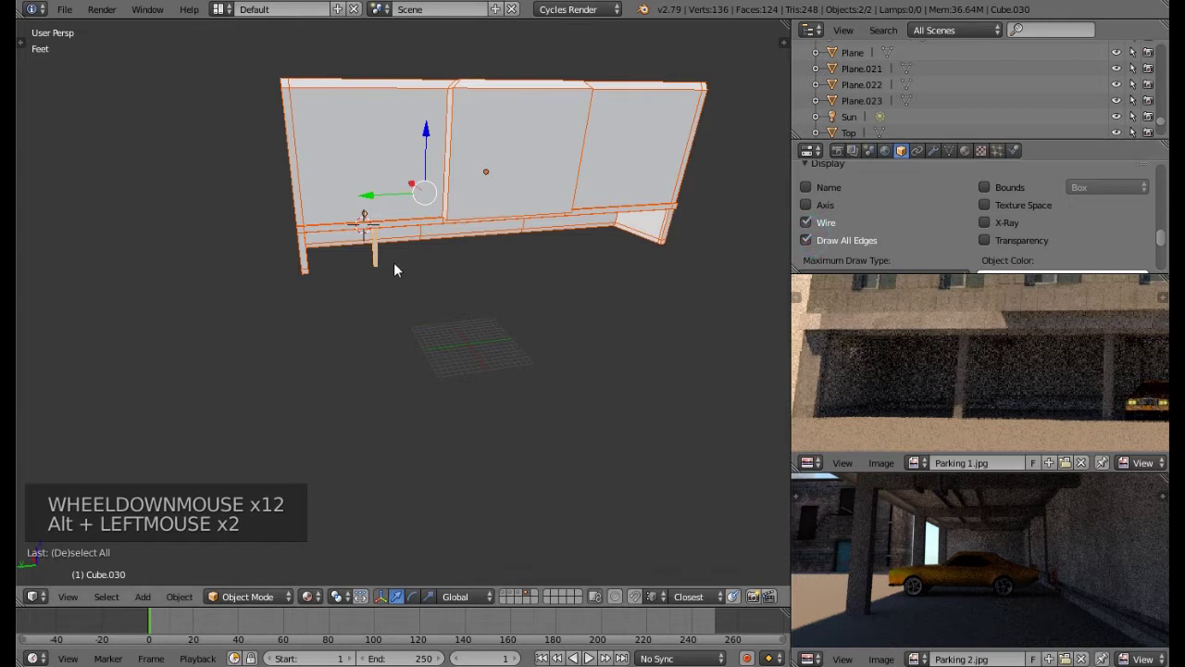
Step: Thicken the beam and pillar slightly by moving all their faces on one side outward along Y in Edit Mode
{"action": "scroll", "coordinate": [417, 248], "scroll_direction": "up", "scroll_amount": 3}
{"action": "middle_click_drag", "start_coordinate": [417, 248], "coordinate": [379, 217]}
{"action": "key", "text": "a"}
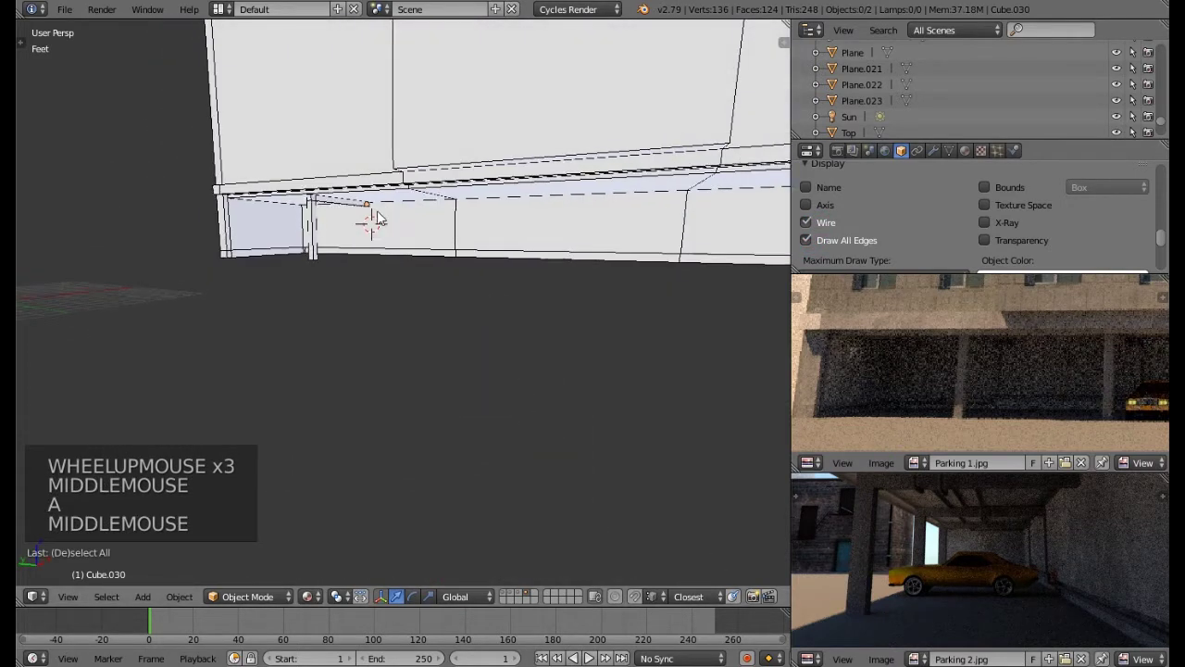
{"action": "scroll", "coordinate": [365, 229], "scroll_direction": "up", "scroll_amount": 8}
{"action": "right_click", "coordinate": [360, 232]}
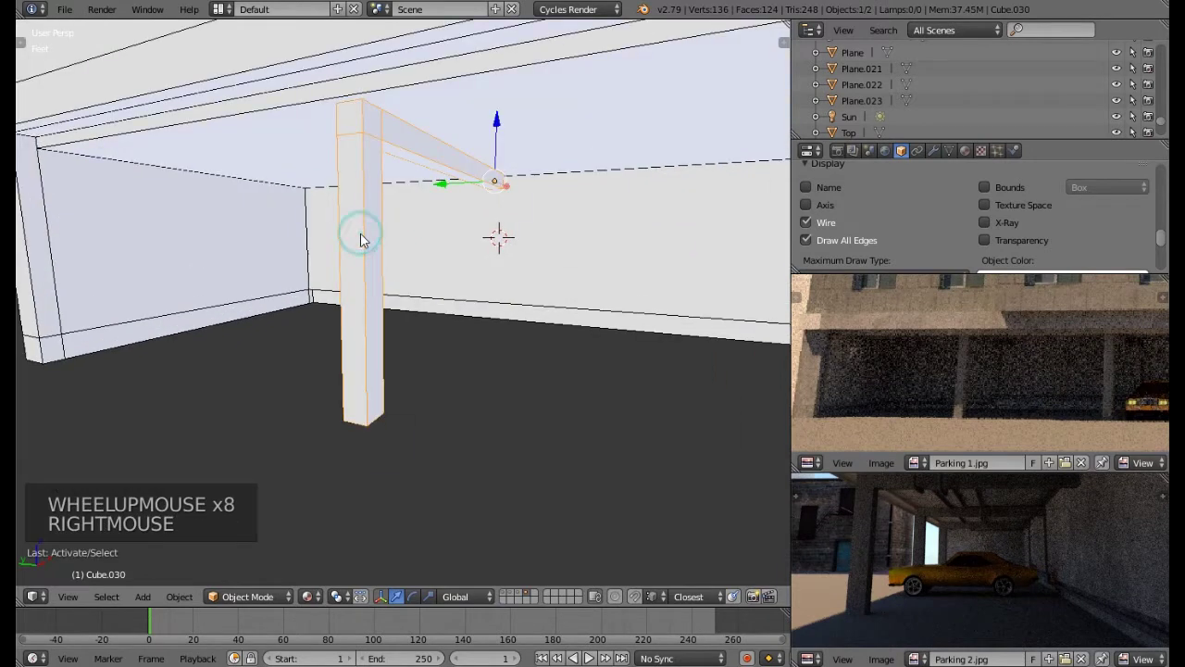
{"action": "key", "text": "Tab"}
{"action": "right_click", "coordinate": [463, 163]}
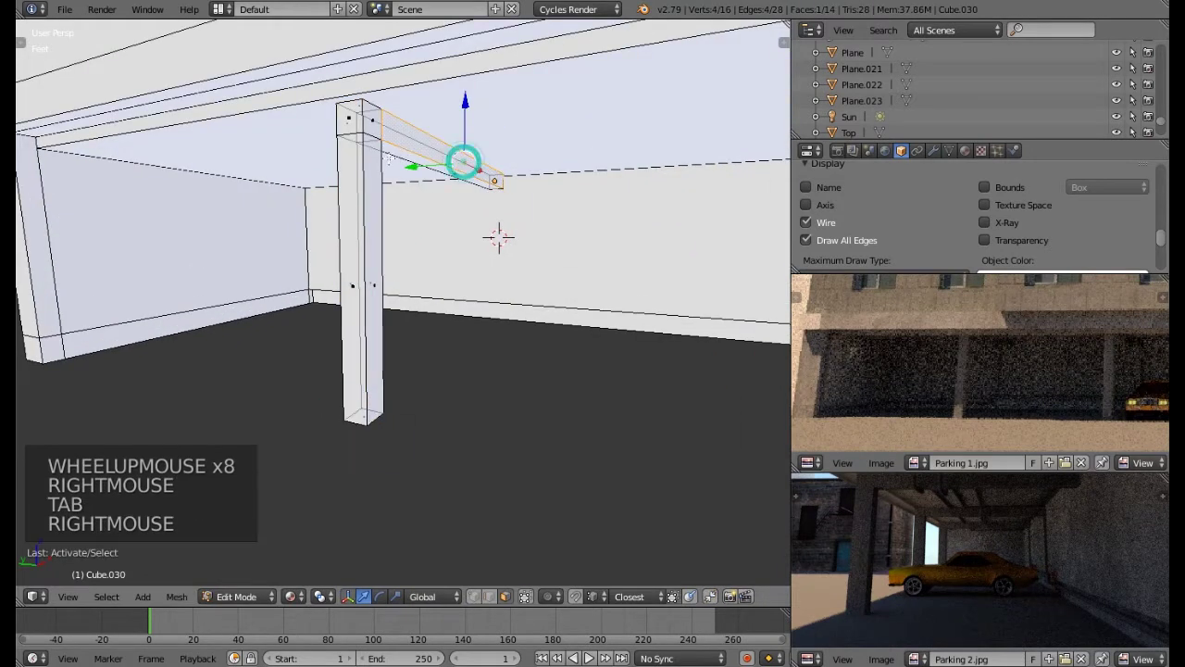
{"action": "right_click", "coordinate": [371, 121], "text": "shift"}
{"action": "right_click", "coordinate": [372, 285], "text": "shift"}
{"action": "scroll", "coordinate": [372, 285], "scroll_direction": "up", "scroll_amount": 1}
{"action": "middle_click_drag", "start_coordinate": [422, 192], "coordinate": [488, 307]}
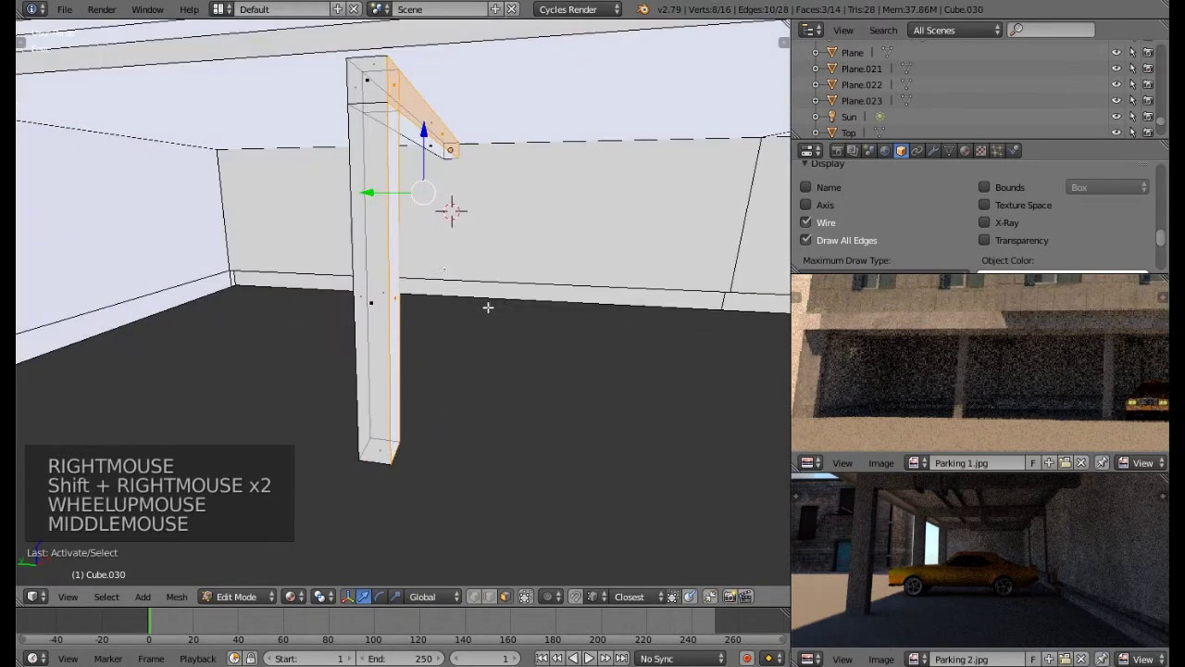
{"action": "left_click_drag", "start_coordinate": [374, 195], "coordinate": [383, 207]}
{"action": "scroll", "coordinate": [383, 207], "scroll_direction": "down", "scroll_amount": 3}
{"action": "key", "text": "Tab"}
Step: Check the pillar spacing in the full facade of Parking 1.jpg and shift the pillar and beam slightly along Y
{"action": "scroll", "coordinate": [384, 221], "scroll_direction": "down", "scroll_amount": 4}
{"action": "middle_click_drag", "start_coordinate": [384, 222], "coordinate": [566, 346]}
{"action": "scroll", "coordinate": [537, 309], "scroll_direction": "down", "scroll_amount": 2}
{"action": "scroll", "coordinate": [539, 310], "scroll_direction": "down", "scroll_amount": 1, "text": "shift"}
{"action": "scroll", "coordinate": [555, 315], "scroll_direction": "down", "scroll_amount": 3}
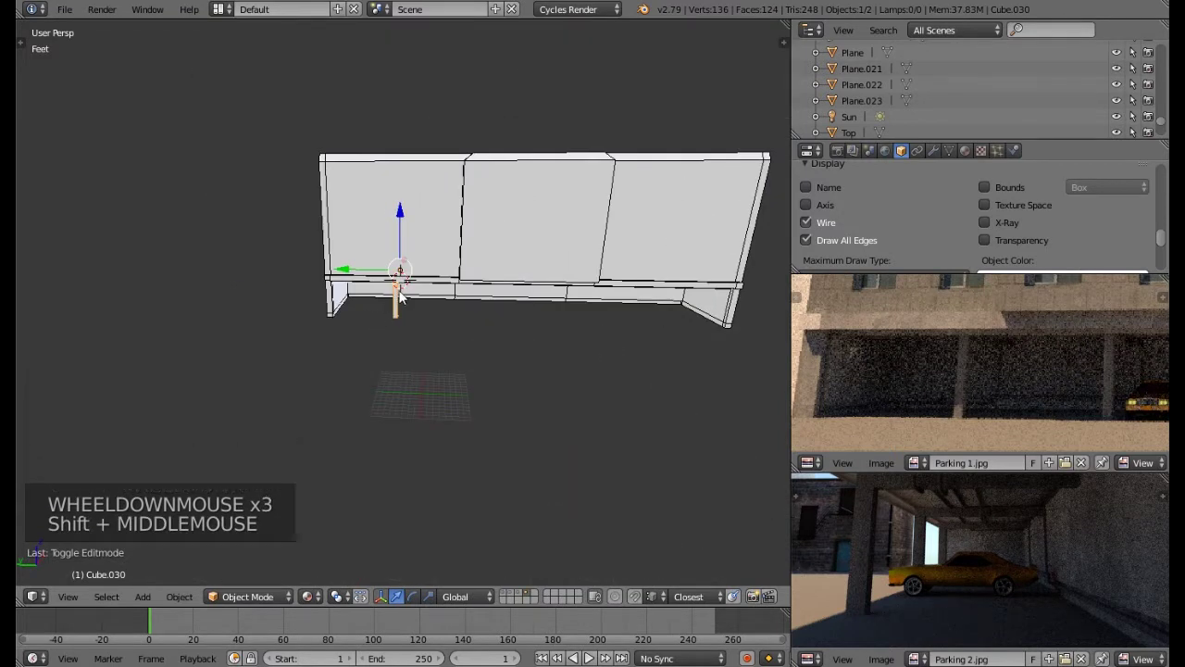
{"action": "middle_click_drag", "start_coordinate": [411, 317], "coordinate": [388, 297]}
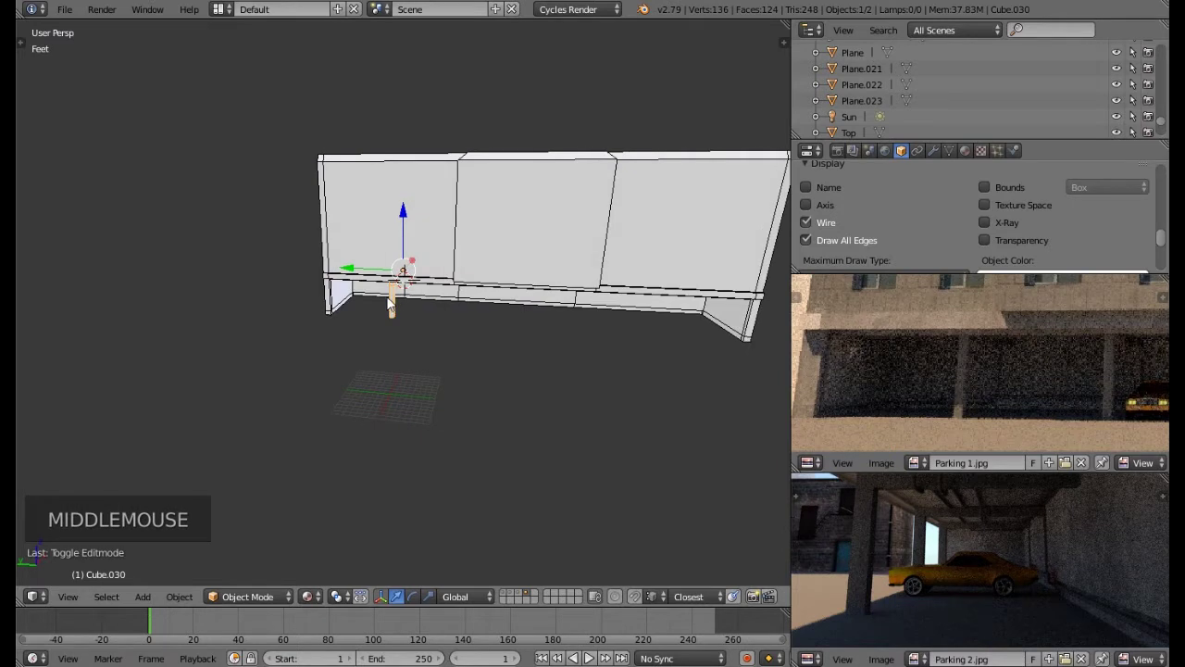
{"action": "mouse_move", "coordinate": [980, 401]}
{"action": "middle_mouse_down"}
{"action": "mouse_move", "coordinate": [968, 385]}
{"action": "mouse_move", "coordinate": [1005, 377]}
{"action": "mouse_move", "coordinate": [976, 389]}
{"action": "middle_mouse_up"}
{"action": "scroll", "coordinate": [967, 384], "scroll_direction": "down", "scroll_amount": 2}
{"action": "scroll", "coordinate": [1047, 380], "scroll_direction": "down", "scroll_amount": 2}
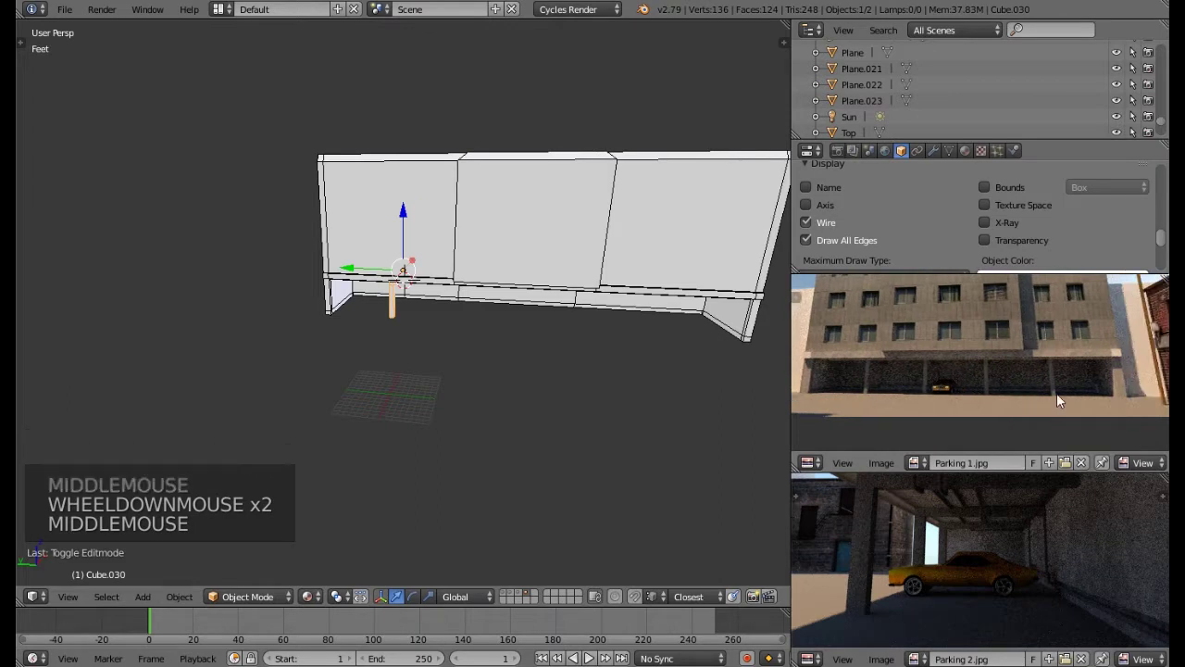
{"action": "middle_click_drag", "start_coordinate": [424, 330], "coordinate": [407, 305]}
{"action": "left_click_drag", "start_coordinate": [354, 277], "coordinate": [362, 285]}
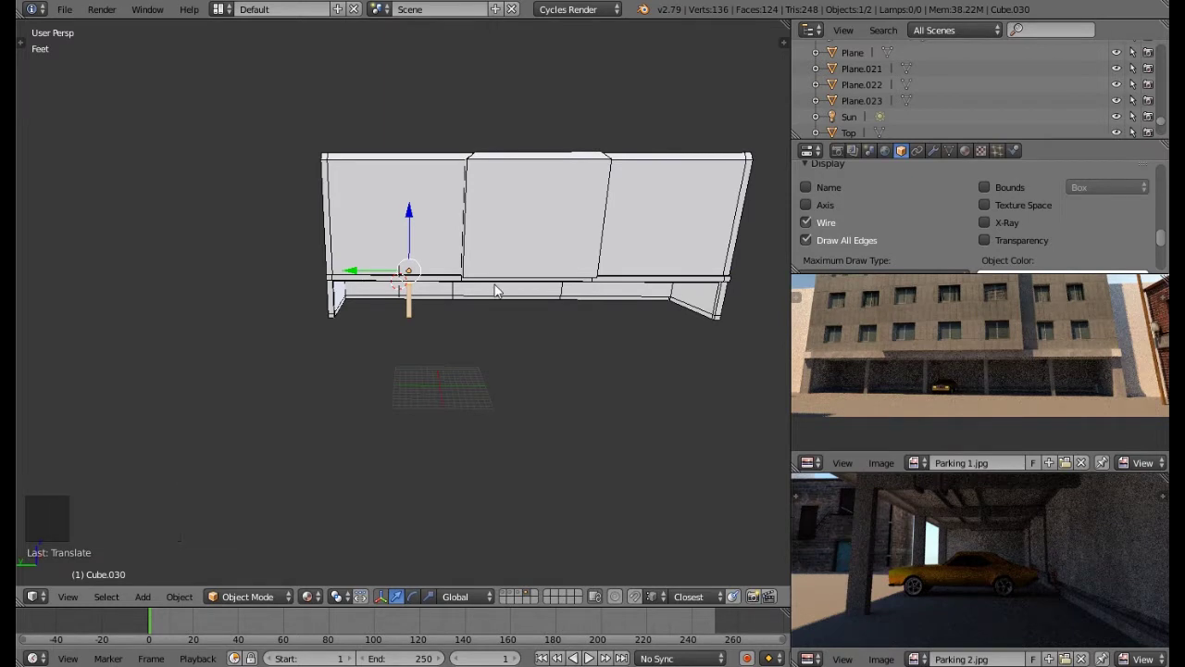
Step: In the left orthographic view, add an Array modifier to the pillar and beam with a count of 4
{"action": "key", "text": "KP_1"}
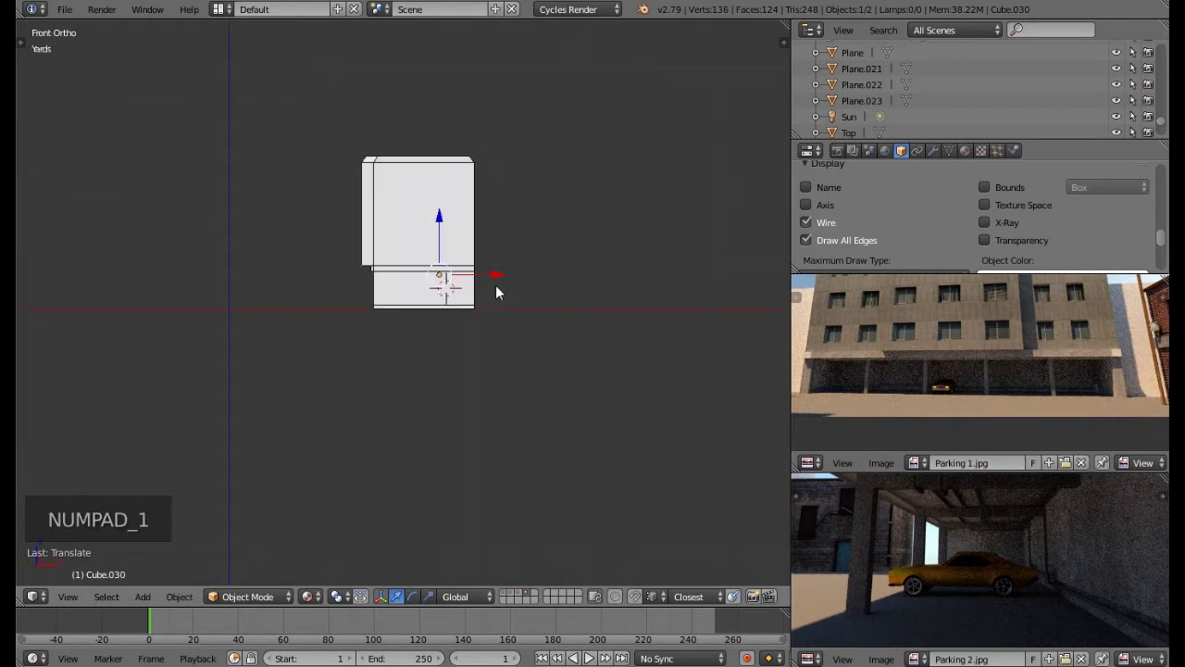
{"action": "key", "text": "KP_3"}
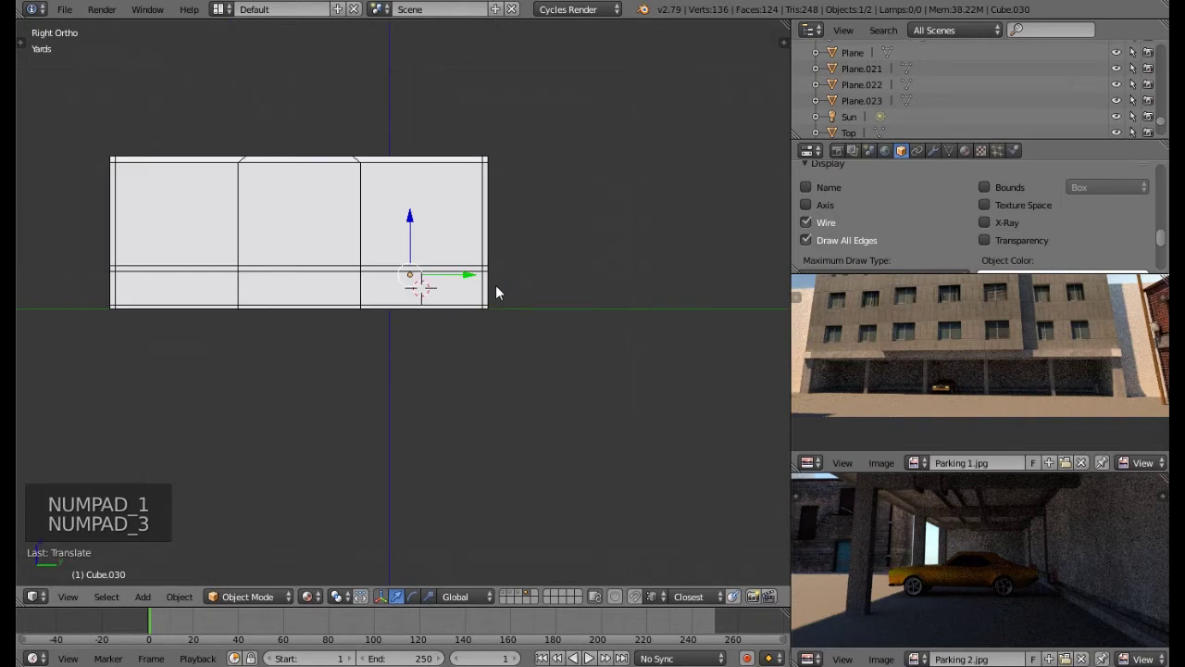
{"action": "key", "text": "ctrl+KP_3"}
{"action": "scroll", "coordinate": [489, 288], "scroll_direction": "up", "scroll_amount": 2}
{"action": "middle_click_drag", "start_coordinate": [473, 283], "coordinate": [392, 347], "text": "shift"}
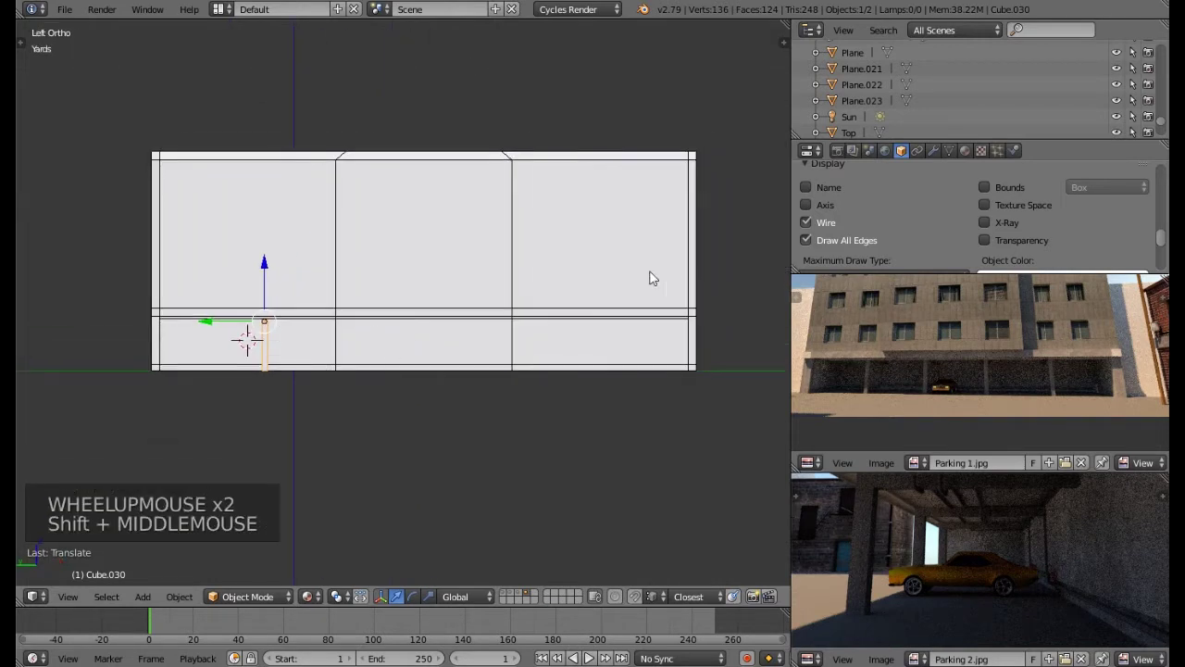
{"action": "left_click", "coordinate": [932, 150]}
{"action": "left_click", "coordinate": [827, 204]}
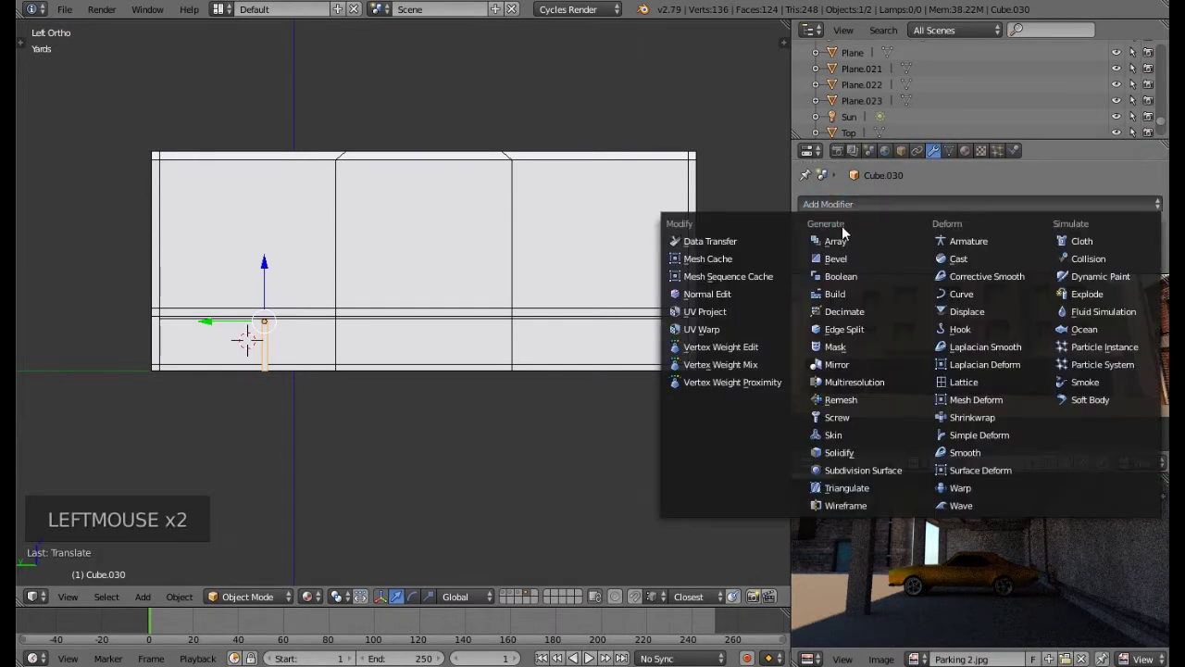
{"action": "left_click", "coordinate": [840, 240]}
{"action": "scroll", "coordinate": [853, 243], "scroll_direction": "down", "scroll_amount": 2}
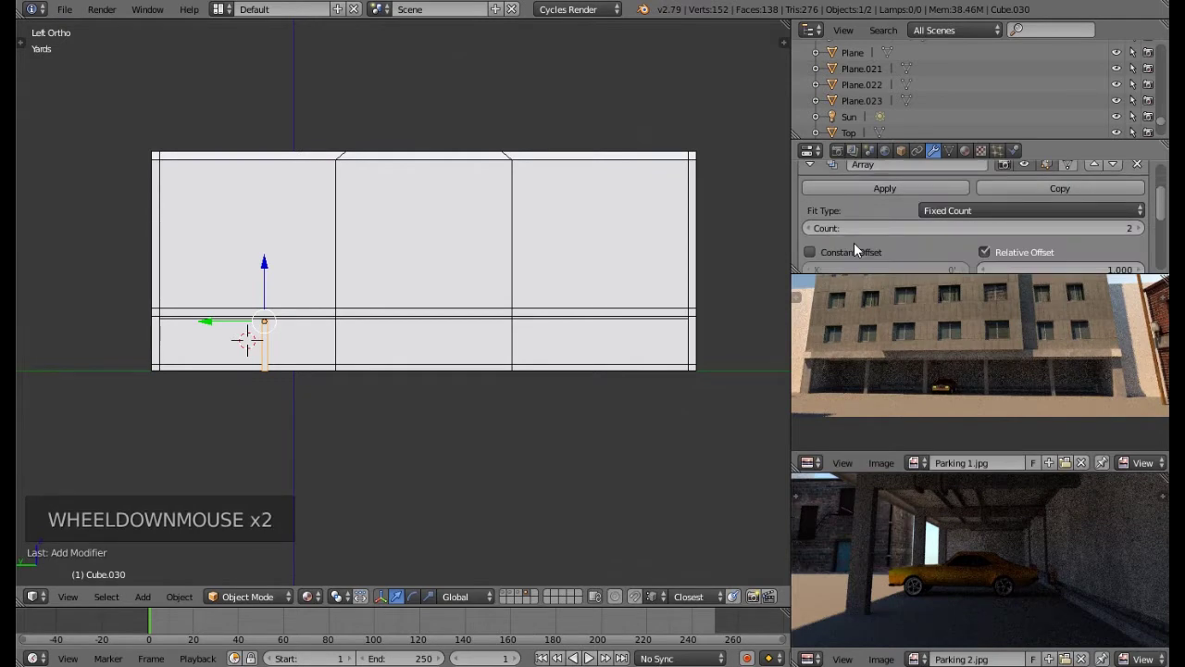
{"action": "left_click", "coordinate": [1093, 230]}
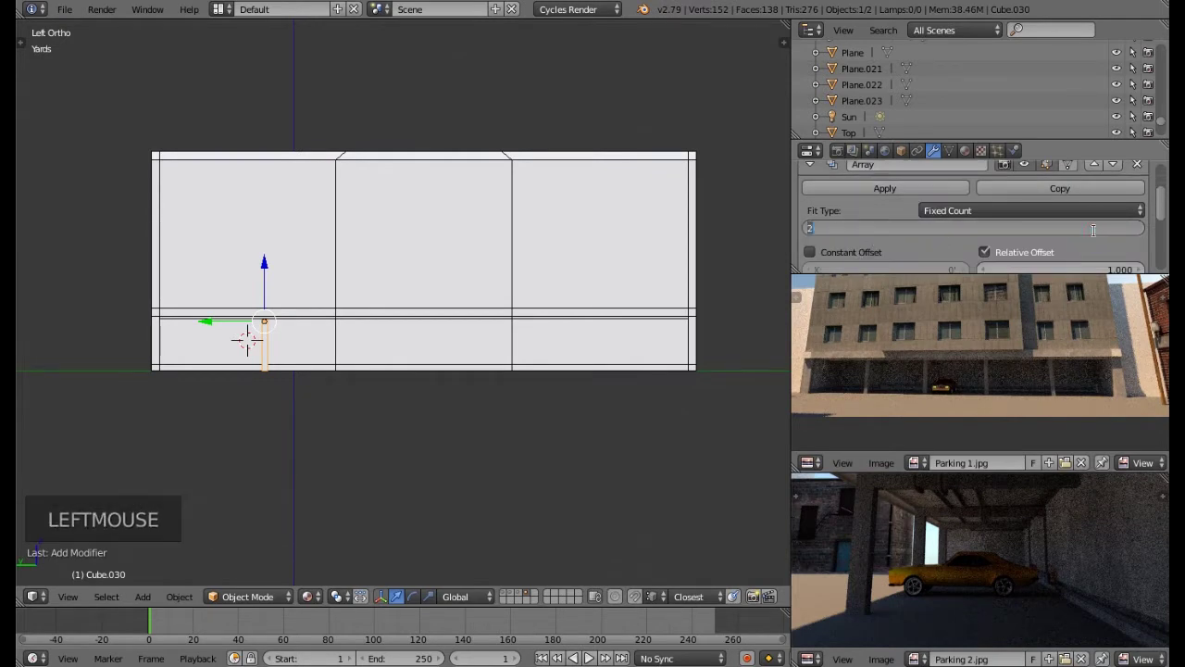
{"action": "type", "text": "4"}
{"action": "key", "text": "Return"}
{"action": "scroll", "coordinate": [1095, 237], "scroll_direction": "down", "scroll_amount": 1}
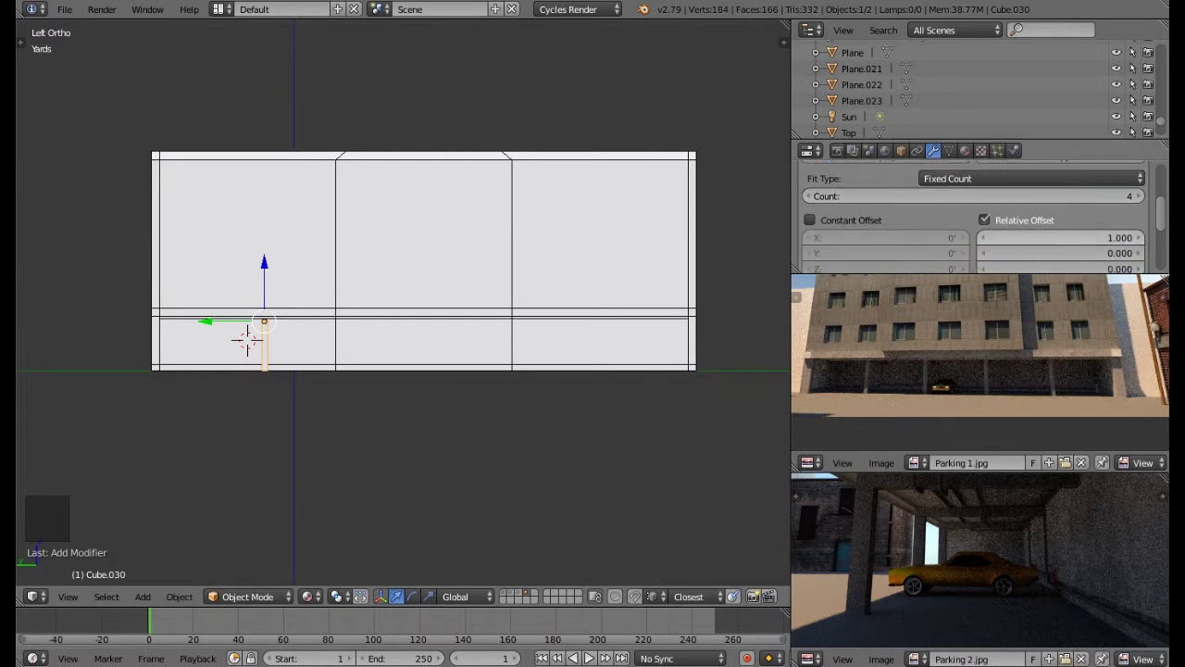
Step: Set the array's relative offset to 0 on X and -18.5 on Y to spread the pillars along the facade
{"action": "left_click", "coordinate": [1073, 237]}
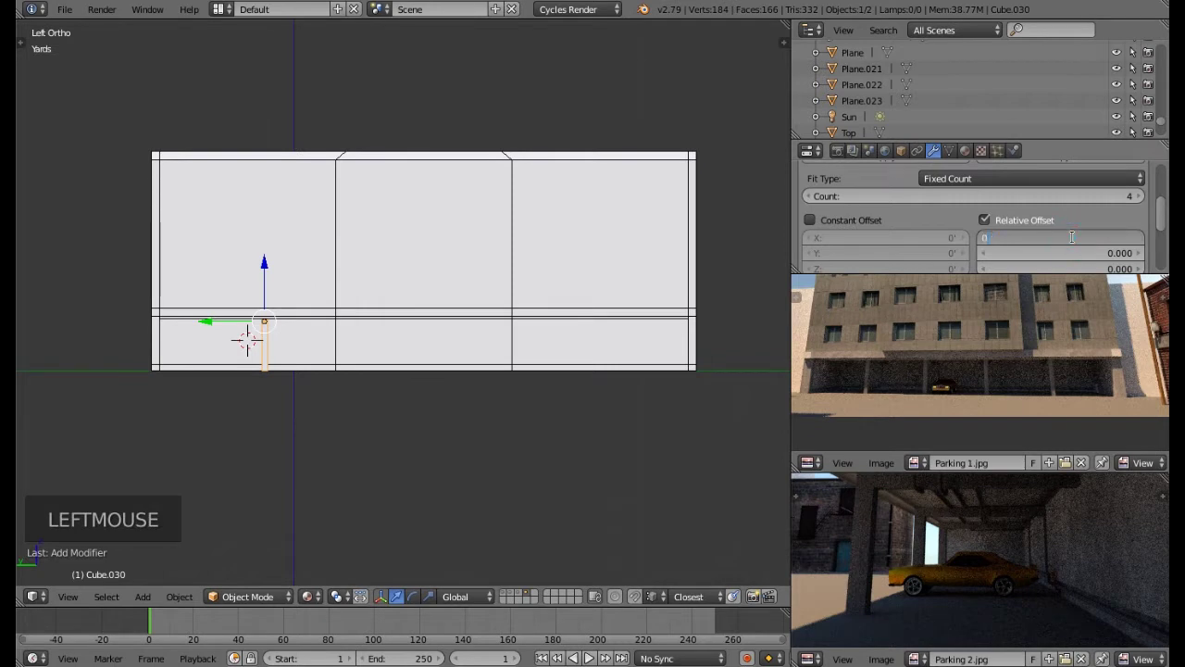
{"action": "left_click", "coordinate": [993, 248]}
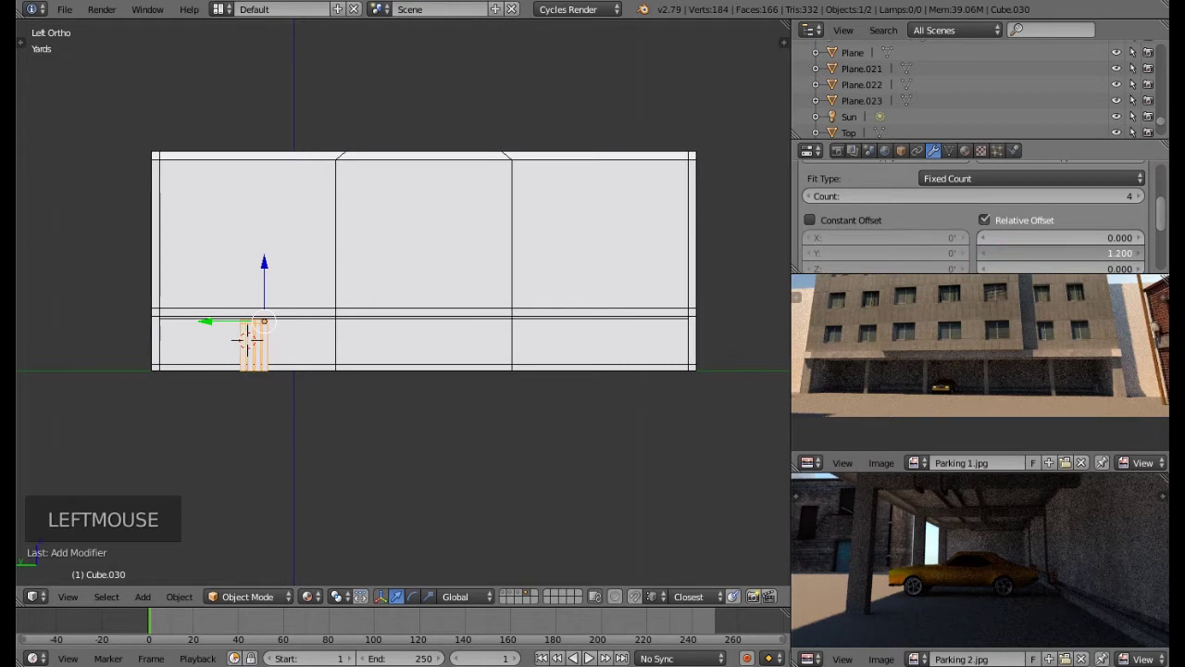
{"action": "left_click_drag", "start_coordinate": [993, 253], "coordinate": [849, 253]}
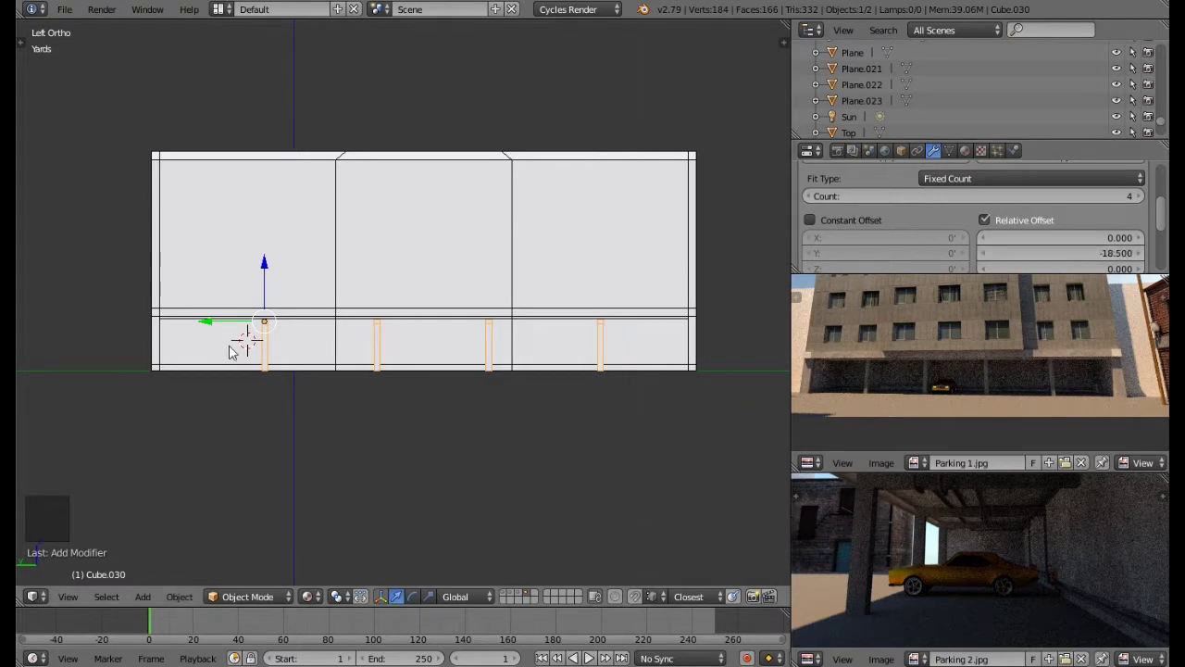
Step: Shift the pillar row along Y and set the array's Y relative offset to -20 to space it evenly between the side walls
{"action": "left_click_drag", "start_coordinate": [212, 330], "coordinate": [200, 331]}
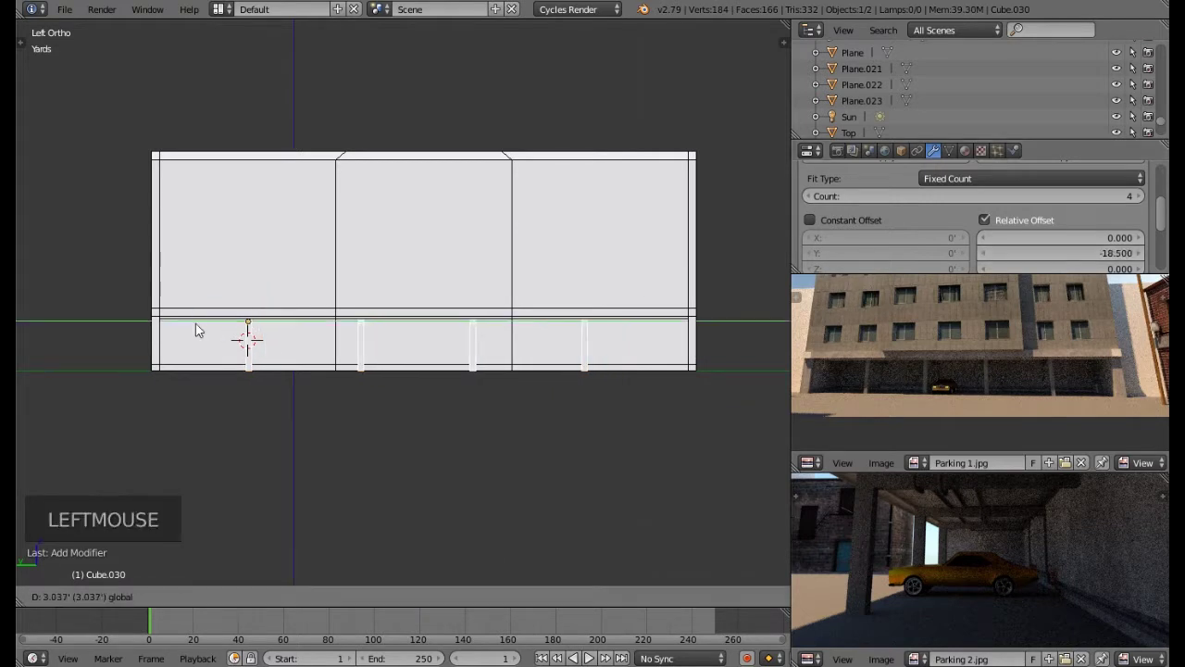
{"action": "left_click_drag", "start_coordinate": [195, 326], "coordinate": [199, 328]}
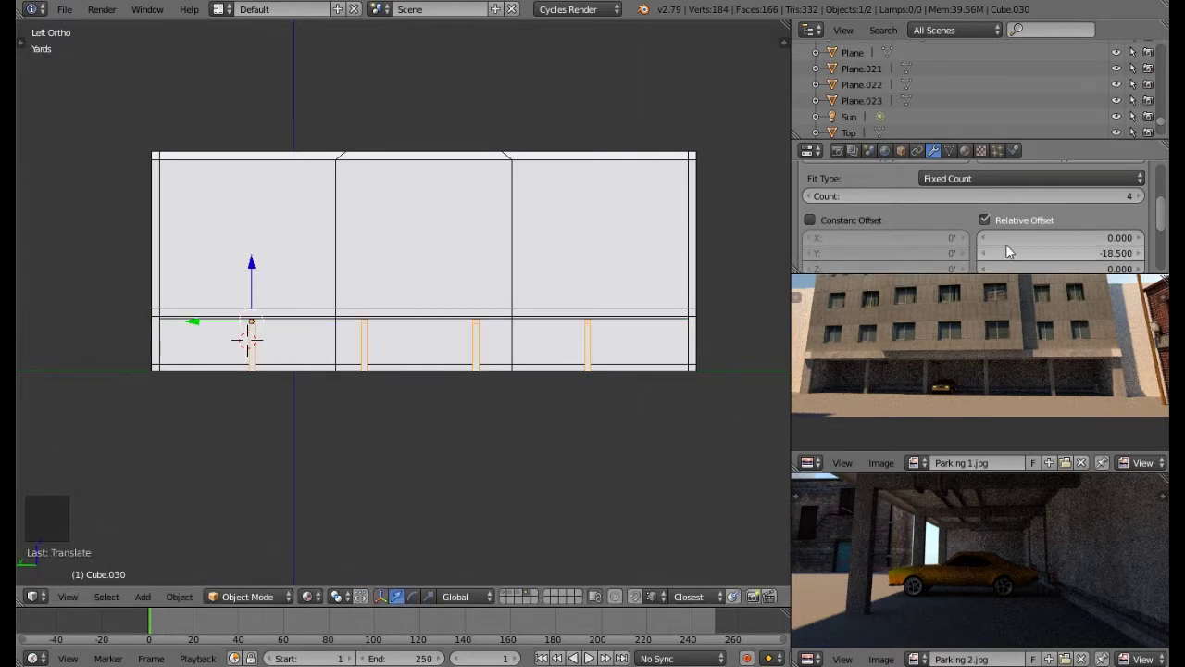
{"action": "left_click", "coordinate": [1100, 259]}
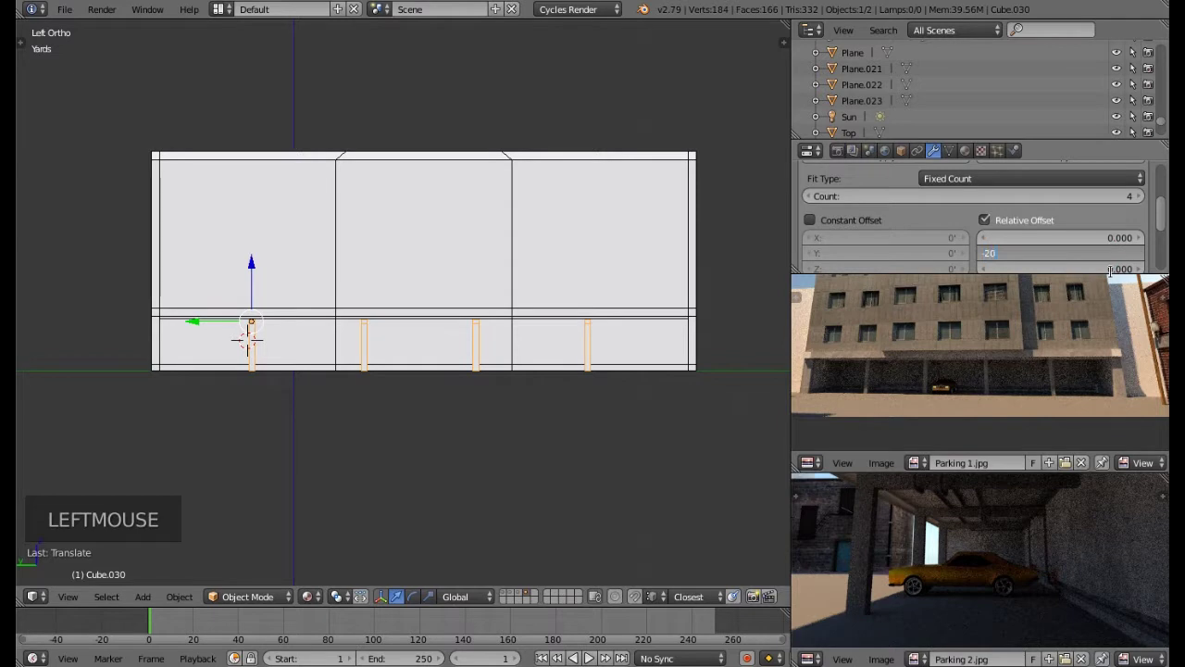
{"action": "key", "text": "Return"}
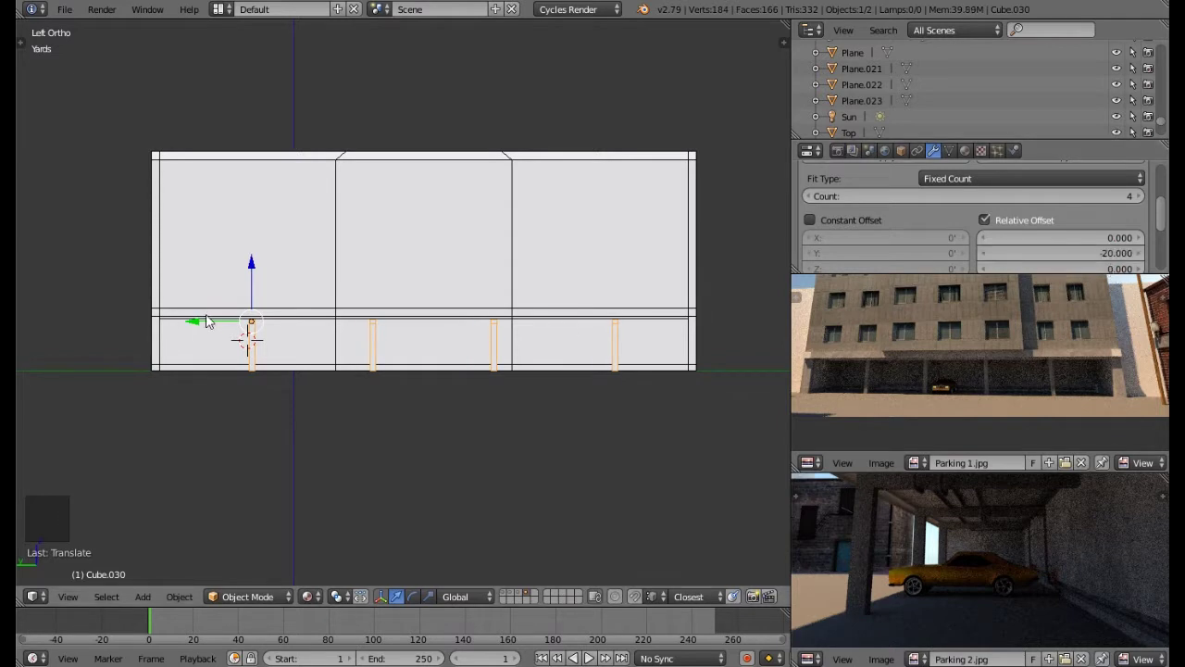
{"action": "left_click_drag", "start_coordinate": [205, 327], "coordinate": [196, 330]}
Step: Deselect everything and inspect the pillars and ceiling beams from inside the parking area, especially where the beams meet the back wall
{"action": "middle_click_drag", "start_coordinate": [404, 296], "coordinate": [463, 340]}
{"action": "key", "text": "a"}
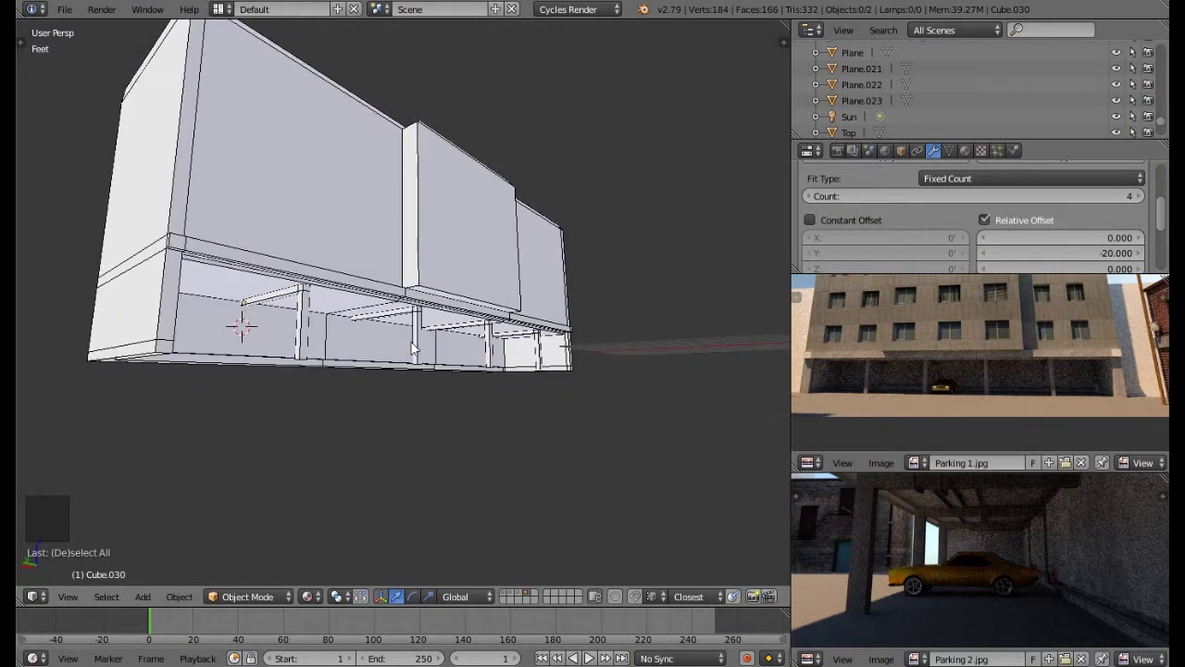
{"action": "scroll", "coordinate": [391, 341], "scroll_direction": "up", "scroll_amount": 4}
{"action": "middle_click_drag", "start_coordinate": [392, 341], "coordinate": [453, 343]}
{"action": "scroll", "coordinate": [366, 361], "scroll_direction": "up", "scroll_amount": 1}
{"action": "scroll", "coordinate": [367, 361], "scroll_direction": "up", "scroll_amount": 2}
{"action": "middle_click_drag", "start_coordinate": [367, 361], "coordinate": [413, 312]}
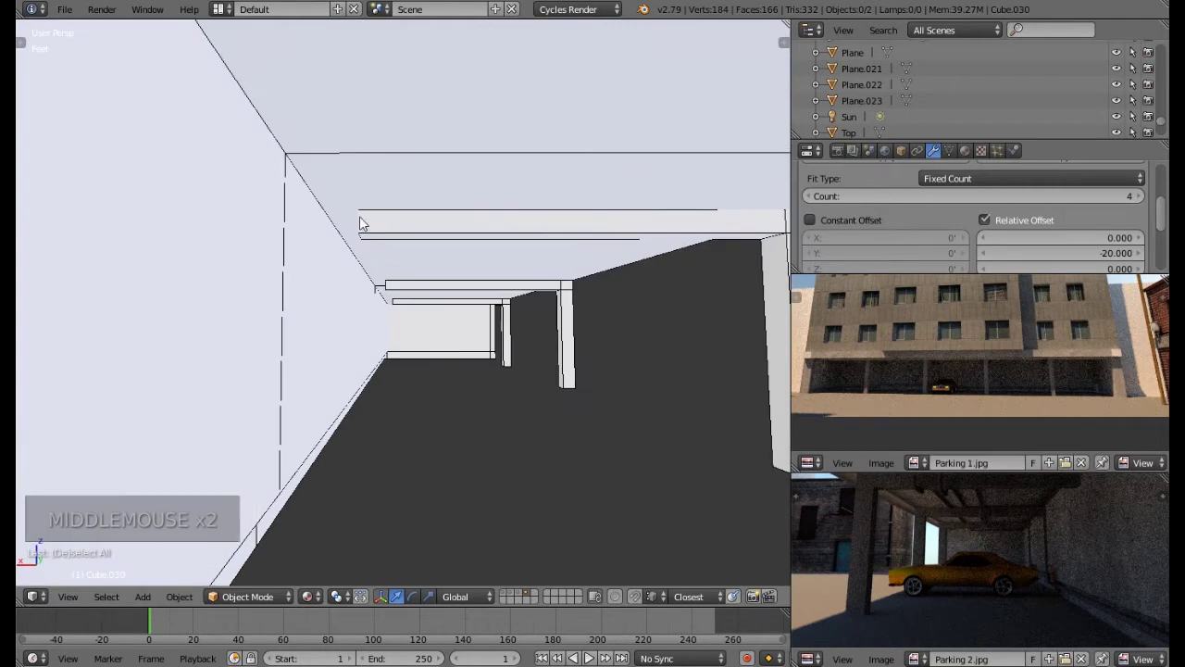
Step: Turn off snapping and move the first ceiling beam's end face along X to meet the back wall of the parking area
{"action": "key", "text": "Tab"}
{"action": "scroll", "coordinate": [366, 264], "scroll_direction": "down", "scroll_amount": 5}
{"action": "scroll", "coordinate": [372, 268], "scroll_direction": "up", "scroll_amount": 1}
{"action": "scroll", "coordinate": [313, 145], "scroll_direction": "up", "scroll_amount": 2}
{"action": "scroll", "coordinate": [313, 111], "scroll_direction": "down", "scroll_amount": 1}
{"action": "right_click", "coordinate": [306, 65]}
{"action": "left_click_drag", "start_coordinate": [261, 63], "coordinate": [182, 72]}
{"action": "middle_click_drag", "start_coordinate": [317, 105], "coordinate": [307, 415]}
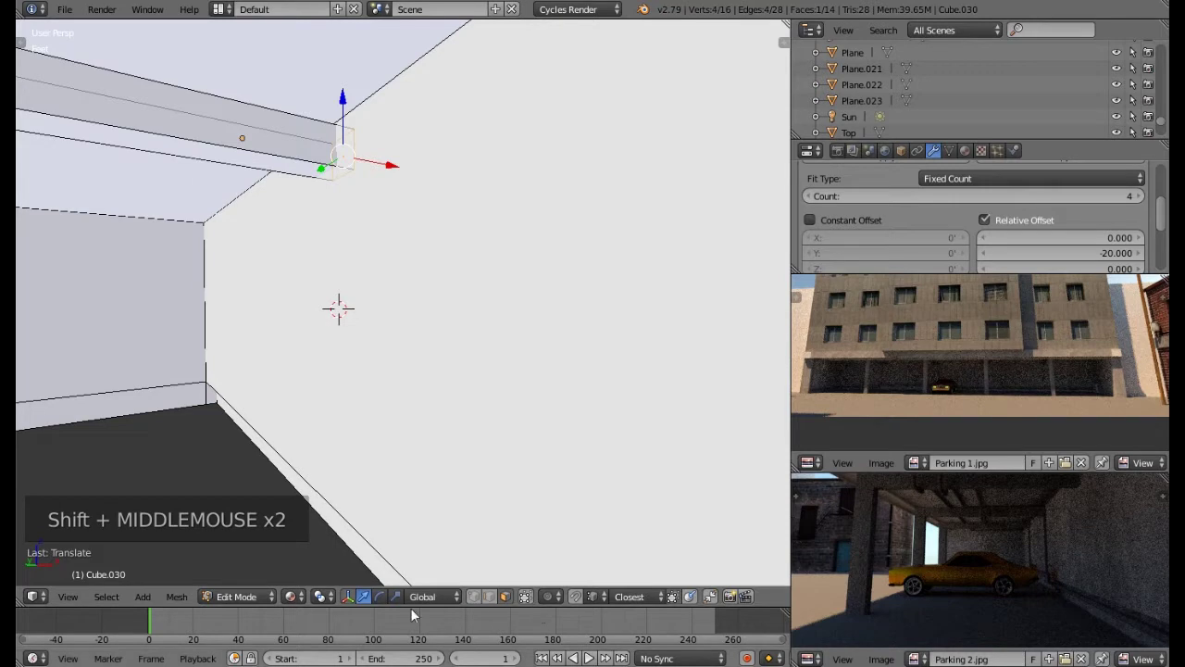
{"action": "left_click", "coordinate": [575, 596]}
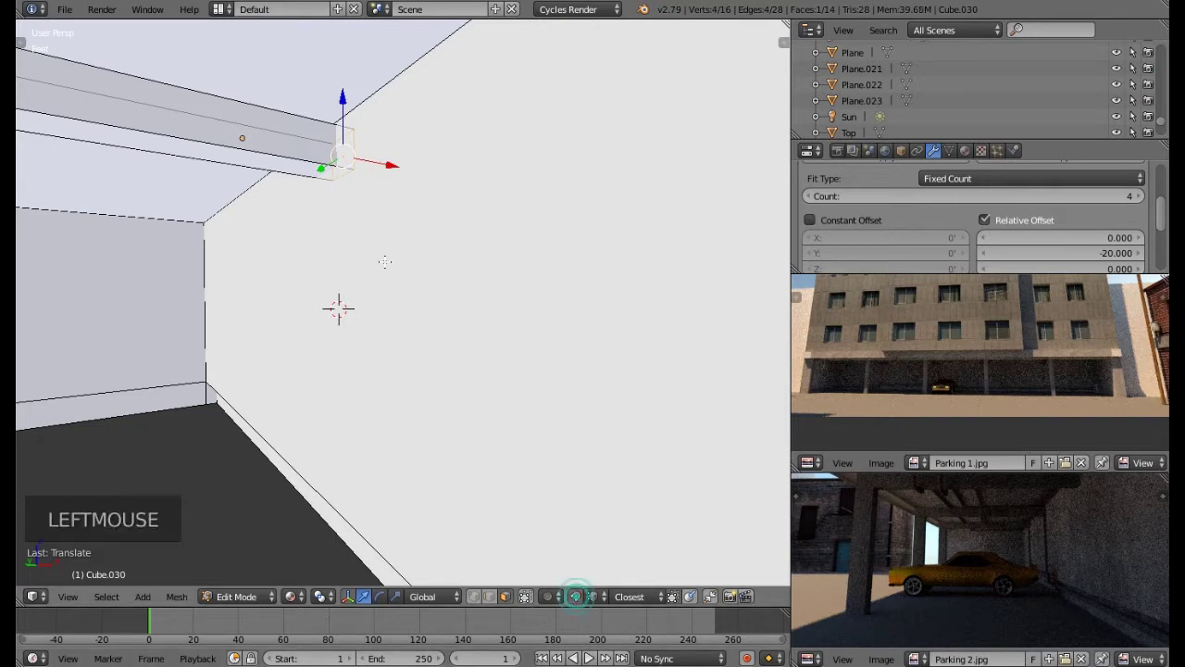
{"action": "left_click_drag", "start_coordinate": [386, 162], "coordinate": [231, 217]}
{"action": "middle_click_drag", "start_coordinate": [231, 216], "coordinate": [260, 219]}
{"action": "scroll", "coordinate": [338, 173], "scroll_direction": "up", "scroll_amount": 3}
{"action": "scroll", "coordinate": [338, 173], "scroll_direction": "down", "scroll_amount": 2}
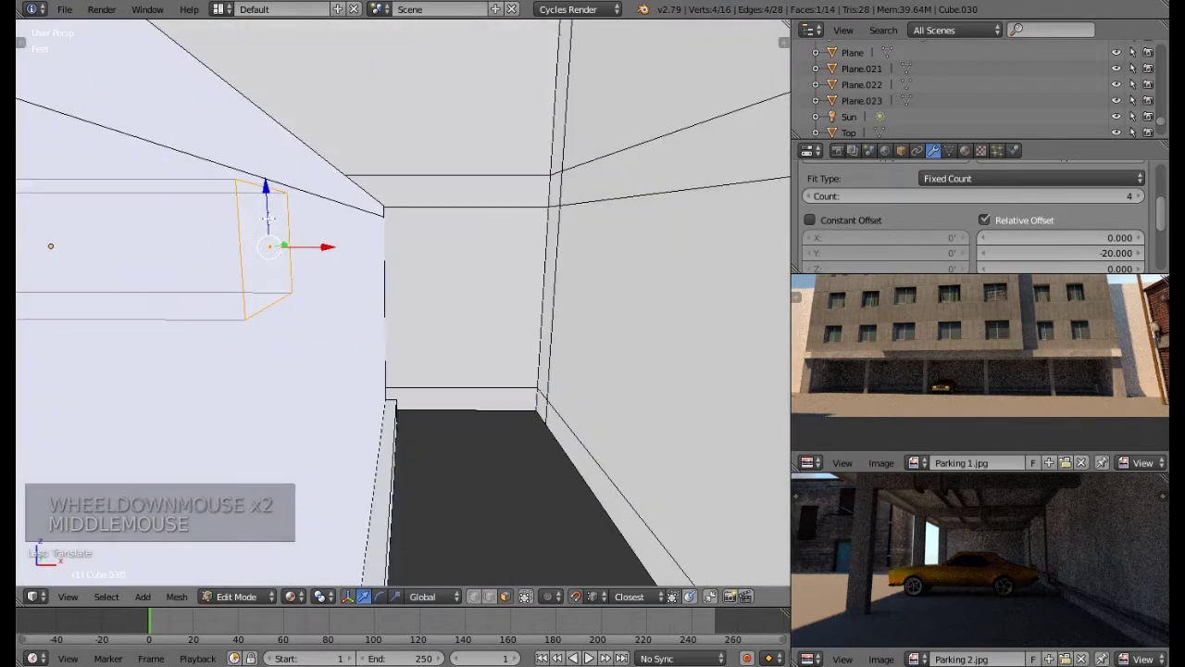
Step: Delete the beam's end face at the back wall and a second unneeded face of the same pillar-and-beam mesh
{"action": "key", "text": "Delete"}
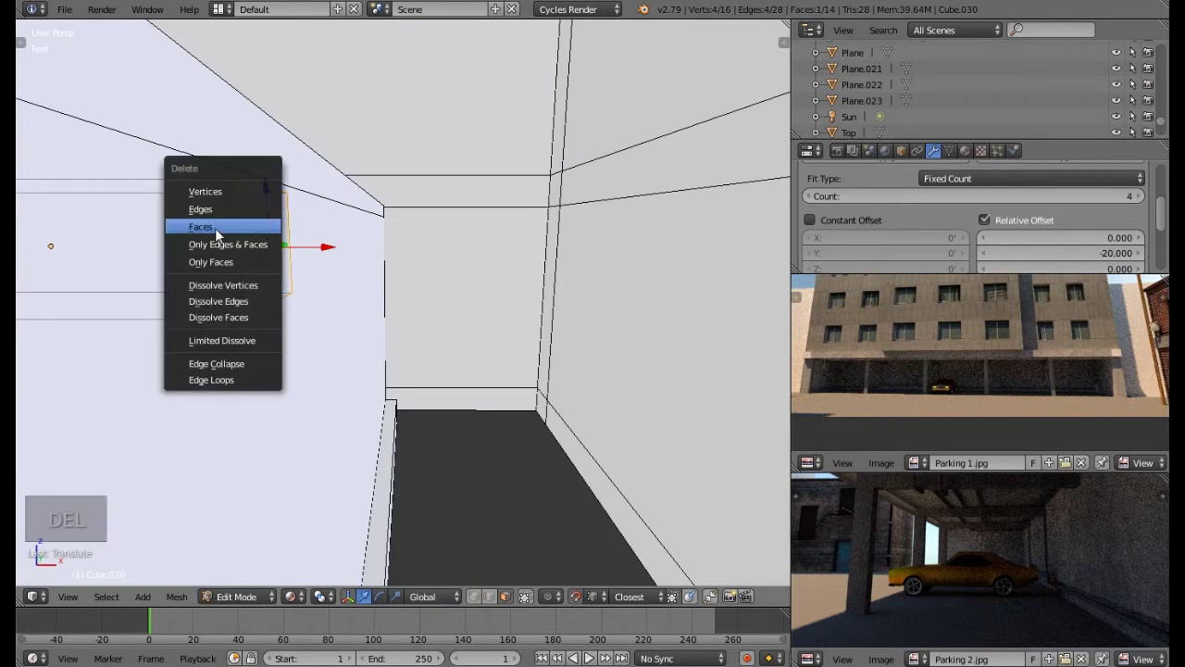
{"action": "left_click", "coordinate": [215, 228]}
{"action": "middle_click_drag", "start_coordinate": [215, 228], "coordinate": [410, 234], "text": "shift"}
{"action": "right_click", "coordinate": [380, 370]}
{"action": "middle_click_drag", "start_coordinate": [387, 382], "coordinate": [484, 323]}
{"action": "key", "text": "Delete"}
{"action": "left_click", "coordinate": [415, 279]}
Step: Return to Object Mode and apply the Array modifier on the pillar and beam
{"action": "scroll", "coordinate": [508, 292], "scroll_direction": "down", "scroll_amount": 2}
{"action": "scroll", "coordinate": [508, 292], "scroll_direction": "down", "scroll_amount": 2}
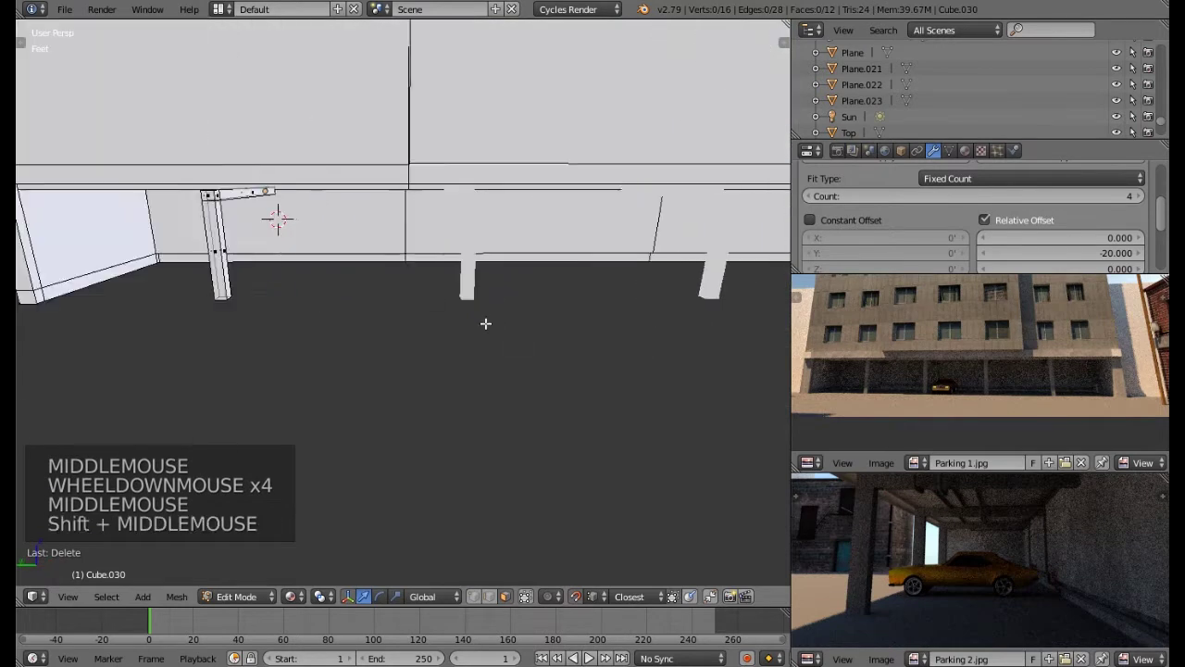
{"action": "scroll", "coordinate": [485, 324], "scroll_direction": "down", "scroll_amount": 2}
{"action": "scroll", "coordinate": [1013, 211], "scroll_direction": "down", "scroll_amount": 8}
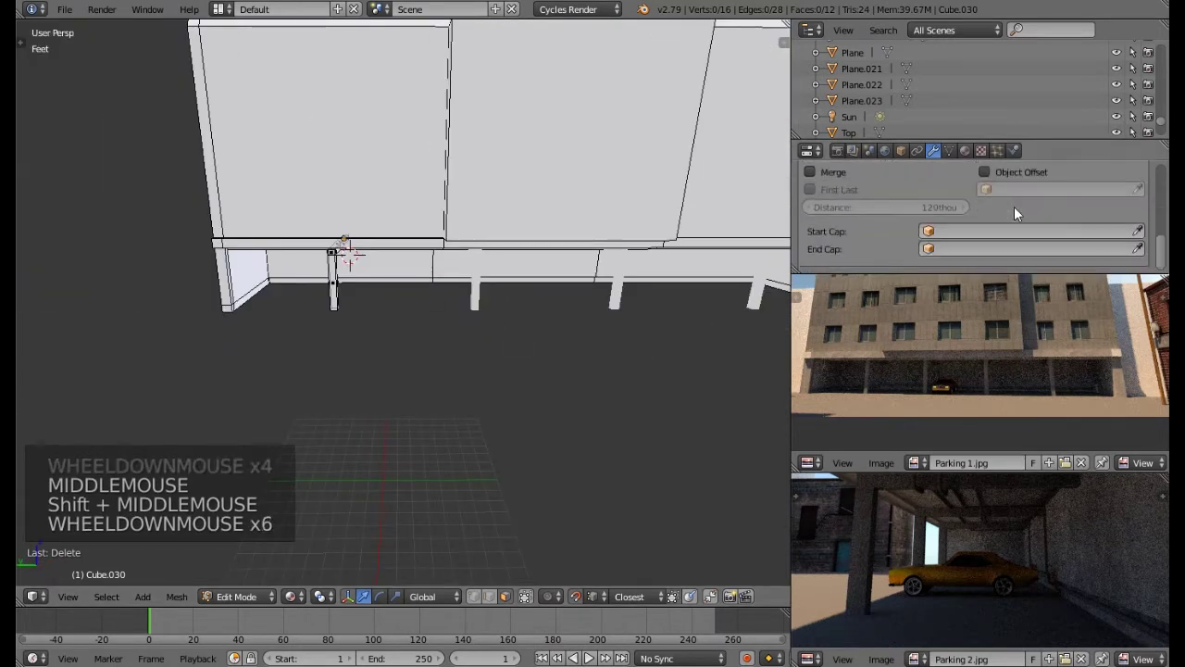
{"action": "scroll", "coordinate": [1014, 207], "scroll_direction": "up", "scroll_amount": 5}
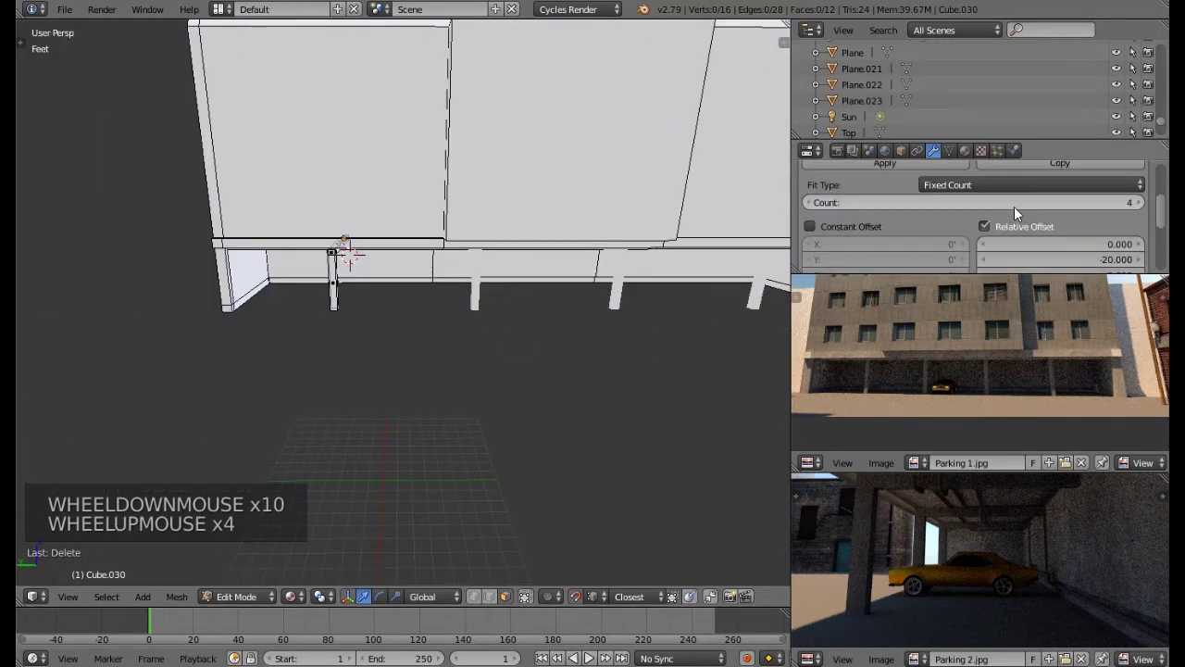
{"action": "left_click", "coordinate": [884, 195]}
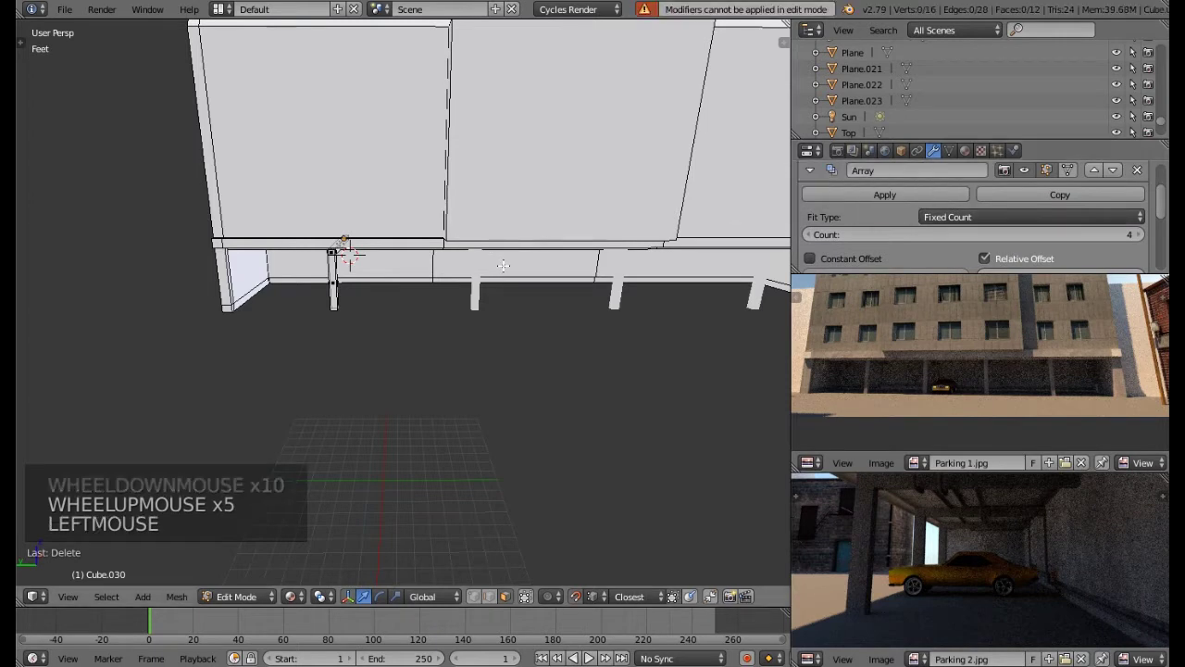
{"action": "key", "text": "Tab"}
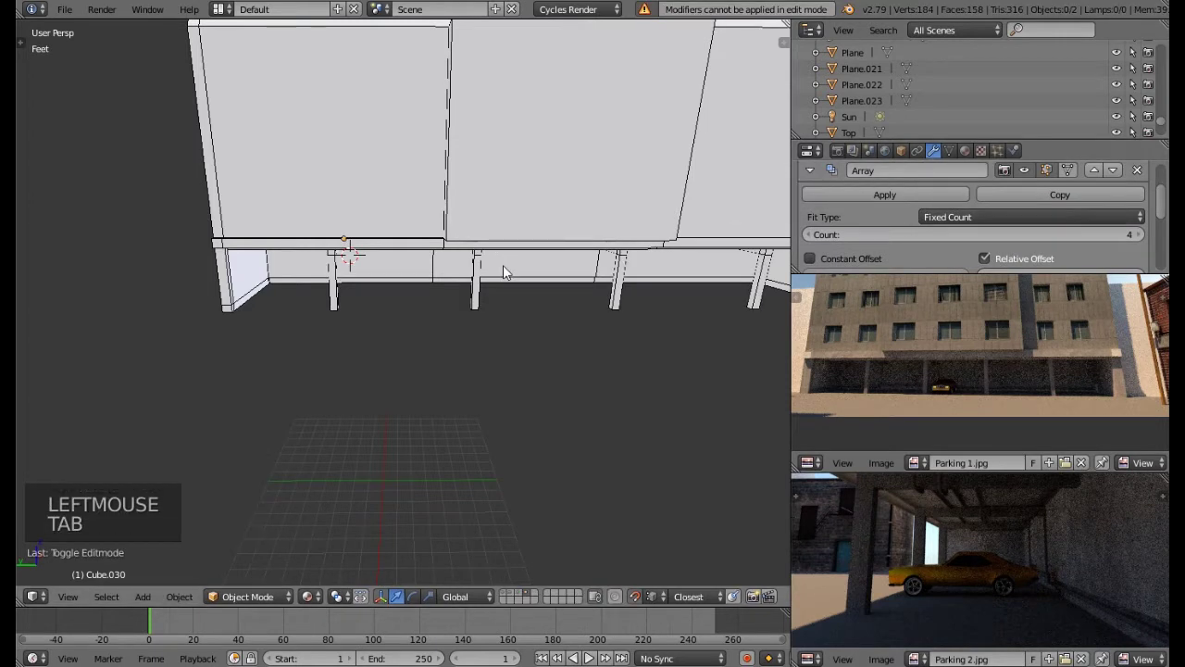
{"action": "left_click", "coordinate": [878, 196]}
Step: Compare the whole building and its parking ceiling with the reference images Parking 1.jpg and Parking 2.jpg
{"action": "middle_click_drag", "start_coordinate": [632, 231], "coordinate": [455, 338], "text": "shift"}
{"action": "key", "text": "a"}
{"action": "key", "text": "a"}
{"action": "key", "text": "a"}
{"action": "key", "text": "KP_Decimal"}
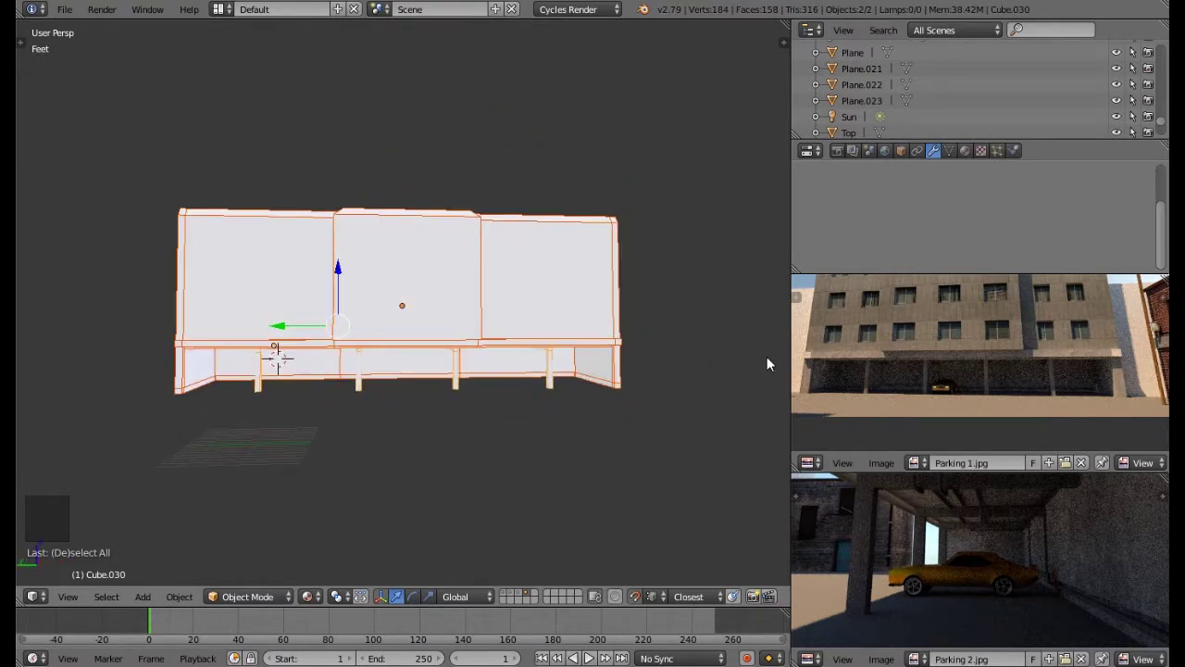
{"action": "middle_click_drag", "start_coordinate": [963, 538], "coordinate": [1000, 542]}
{"action": "mouse_move", "coordinate": [974, 363]}
{"action": "middle_mouse_down"}
{"action": "mouse_move", "coordinate": [974, 398]}
{"action": "mouse_move", "coordinate": [972, 382]}
{"action": "middle_mouse_up"}
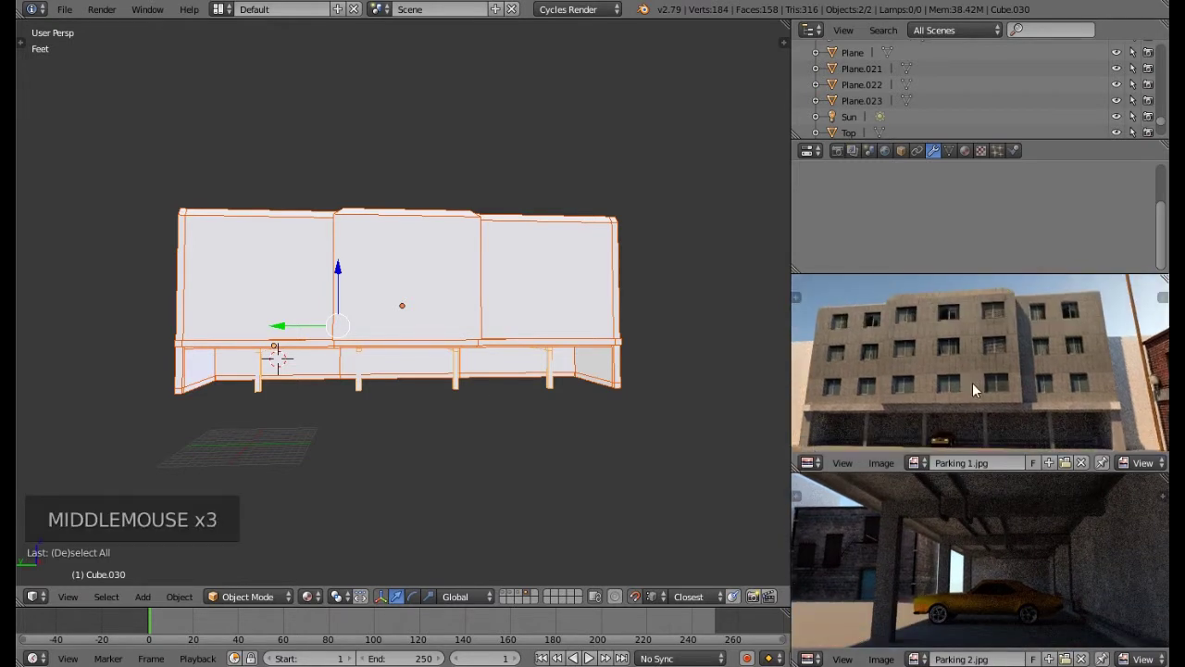
{"action": "scroll", "coordinate": [362, 367], "scroll_direction": "up", "scroll_amount": 4}
{"action": "middle_click_drag", "start_coordinate": [362, 368], "coordinate": [335, 380]}
{"action": "scroll", "coordinate": [290, 376], "scroll_direction": "up", "scroll_amount": 3}
{"action": "scroll", "coordinate": [290, 377], "scroll_direction": "up", "scroll_amount": 1}
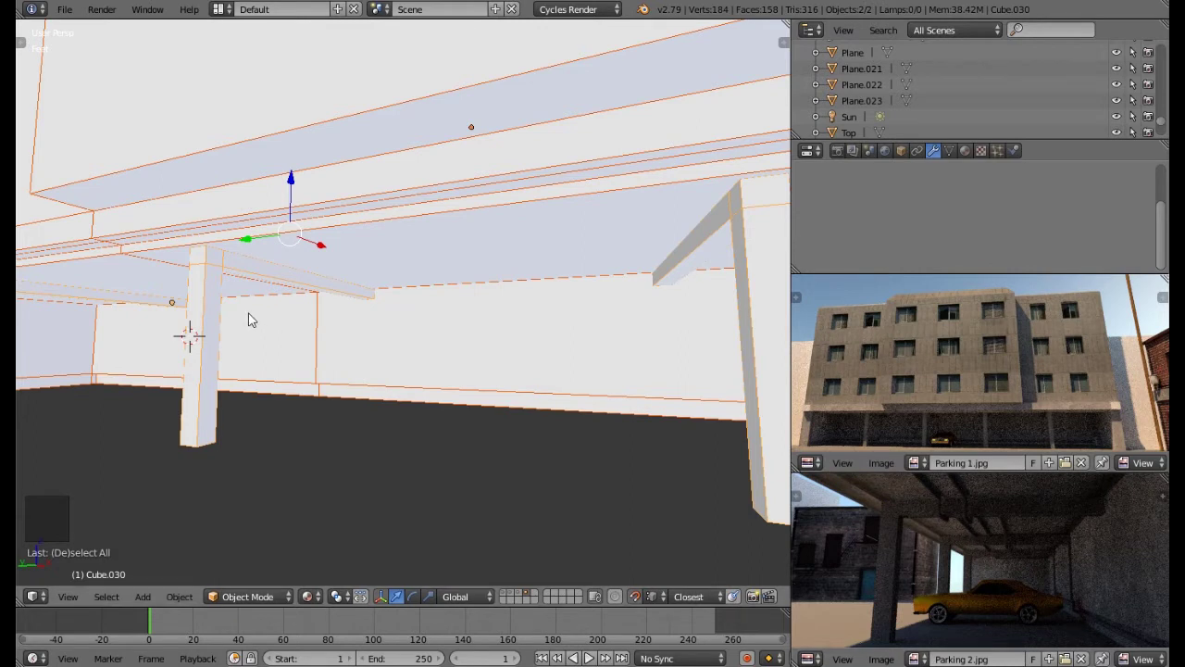
{"action": "middle_click_drag", "start_coordinate": [250, 315], "coordinate": [314, 289]}
Step: Snap the 3D cursor to the centre of the parking area's ceiling face on the building mesh
{"action": "key", "text": "Tab"}
{"action": "key", "text": "Tab"}
{"action": "right_click", "coordinate": [452, 245]}
{"action": "key", "text": "Tab"}
{"action": "right_click", "coordinate": [450, 265]}
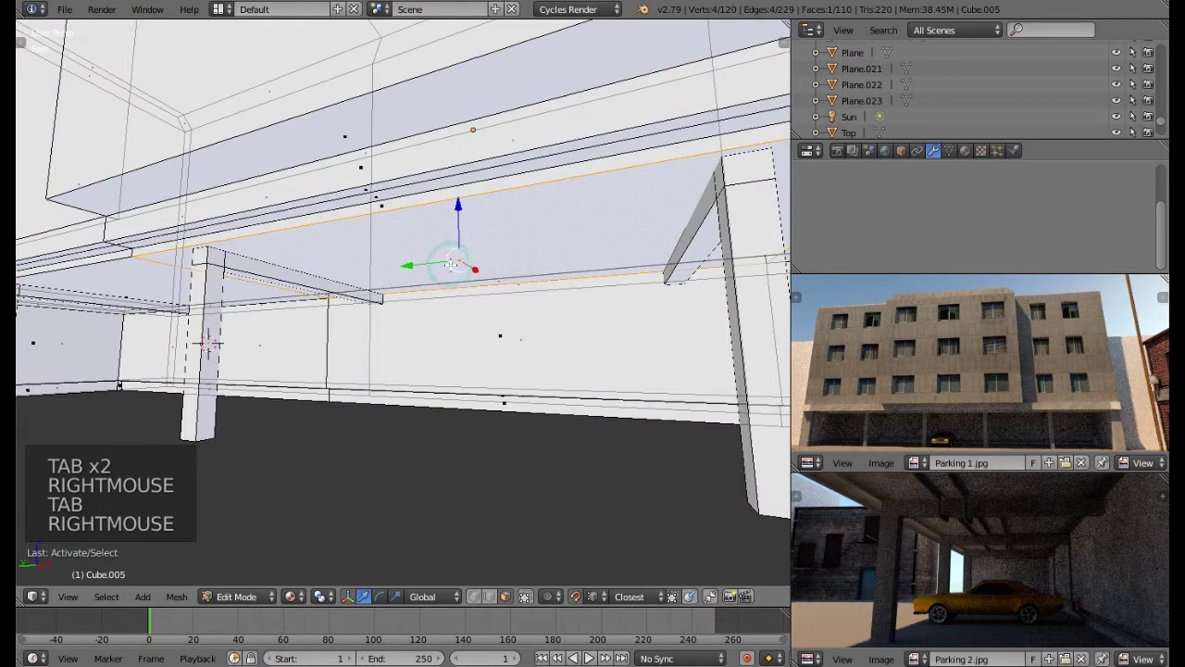
{"action": "key", "text": "shift+s"}
{"action": "left_click", "coordinate": [443, 269]}
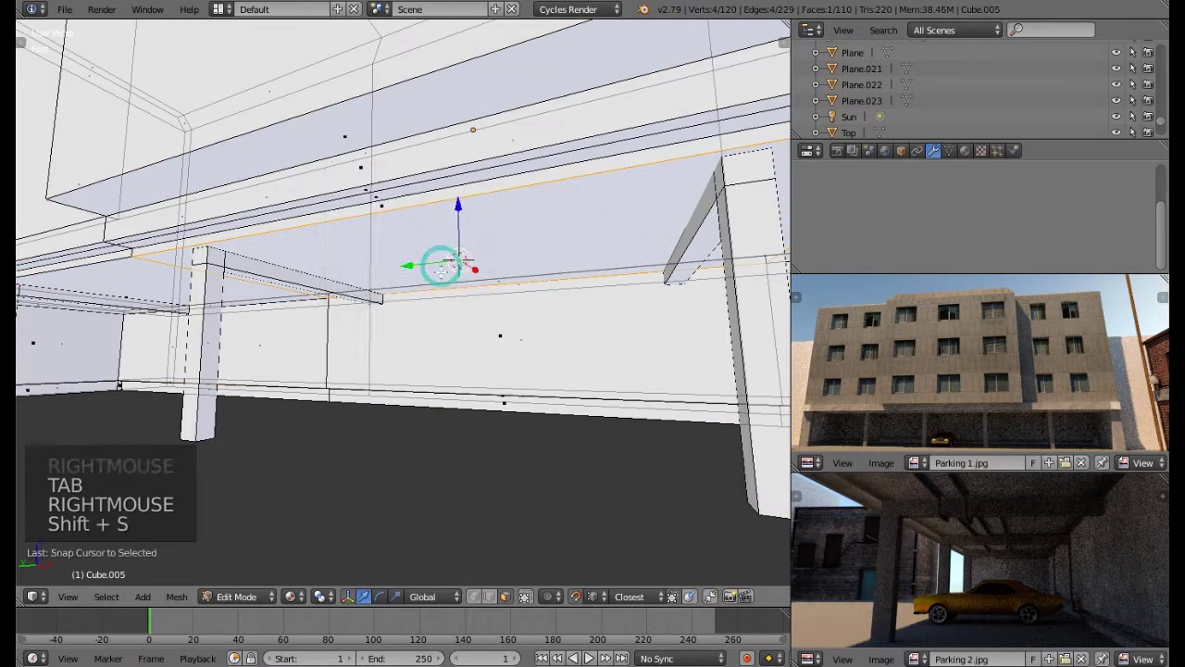
{"action": "key", "text": "Tab"}
Step: Add a Path curve at the 3D cursor on the parking ceiling
{"action": "middle_click_drag", "start_coordinate": [490, 307], "coordinate": [478, 295]}
{"action": "scroll", "coordinate": [472, 277], "scroll_direction": "up", "scroll_amount": 5}
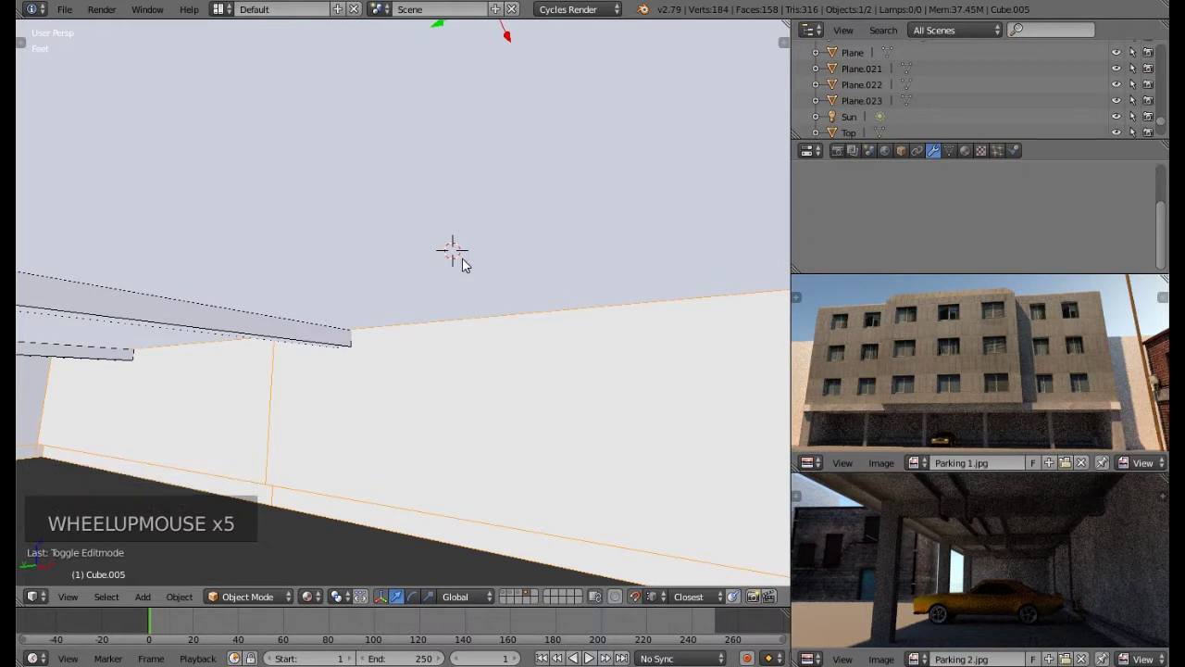
{"action": "key", "text": "shift+a"}
{"action": "mouse_move", "coordinate": [460, 276]}
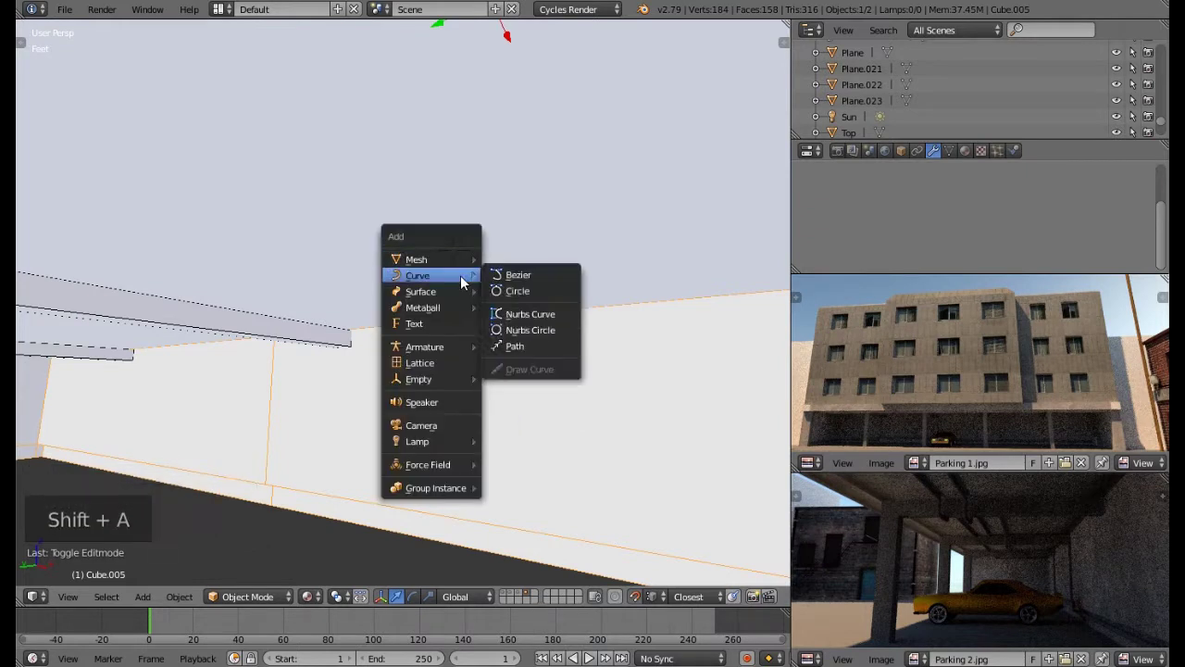
{"action": "left_click", "coordinate": [514, 349]}
{"action": "middle_click_drag", "start_coordinate": [515, 349], "coordinate": [376, 275]}
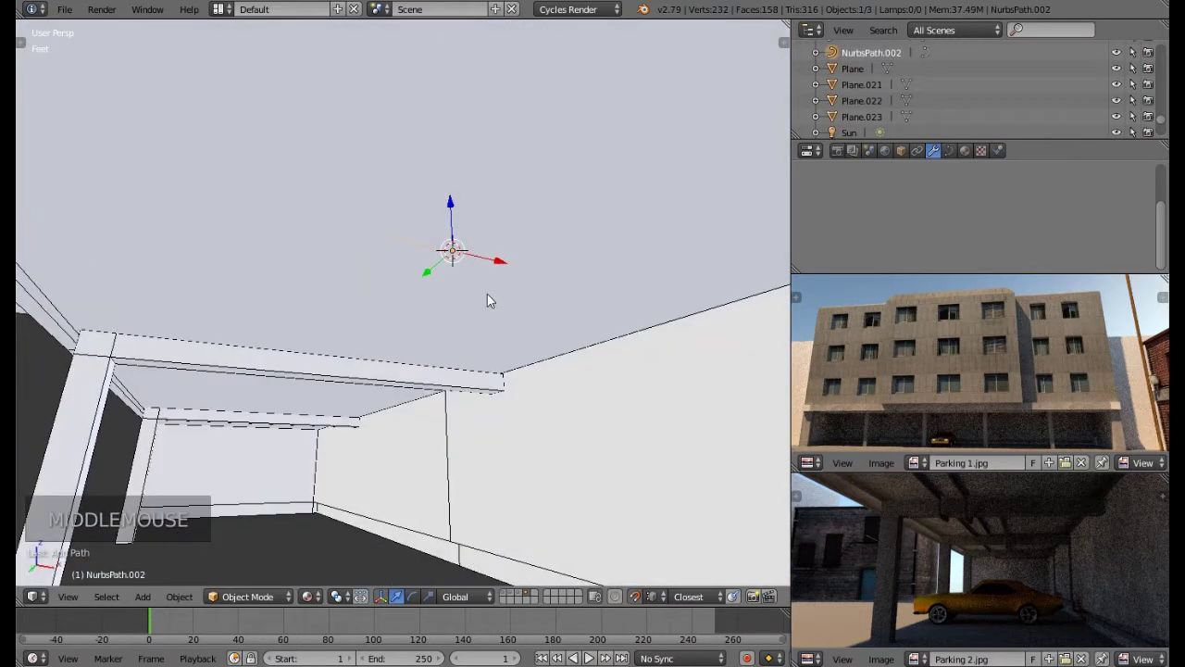
{"action": "middle_click_drag", "start_coordinate": [494, 292], "coordinate": [494, 298]}
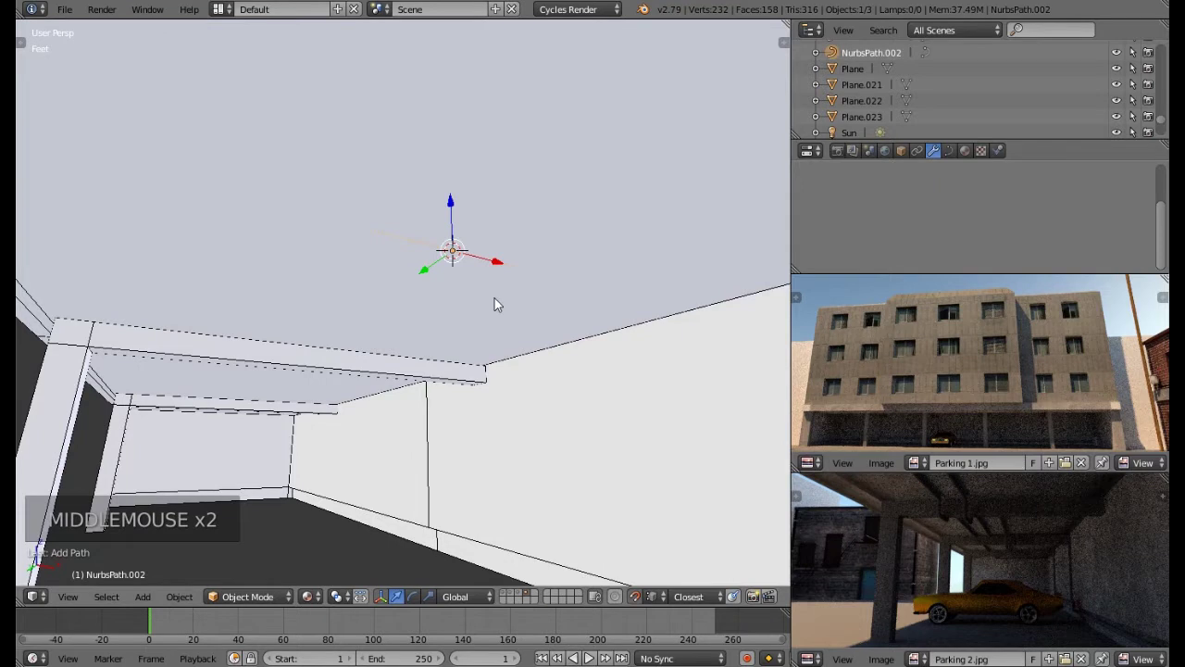
{"action": "type", "text": "r90"}
{"action": "key", "text": "Return"}
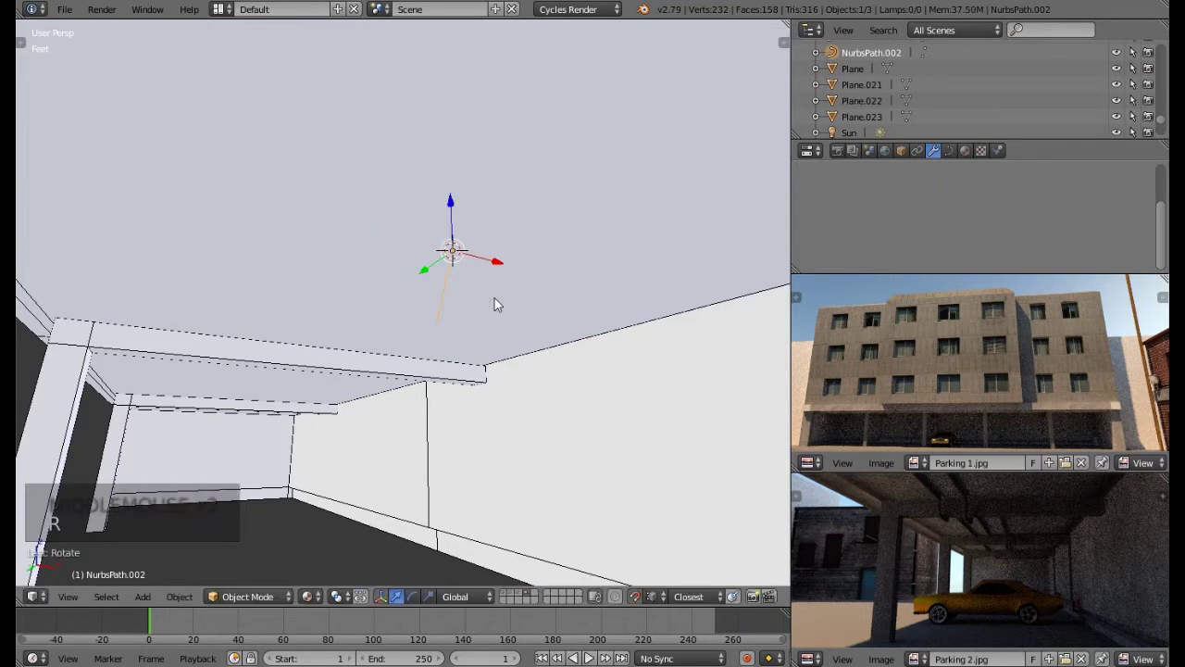
{"action": "middle_click_drag", "start_coordinate": [463, 293], "coordinate": [419, 334]}
{"action": "key", "text": "ctrl+z"}
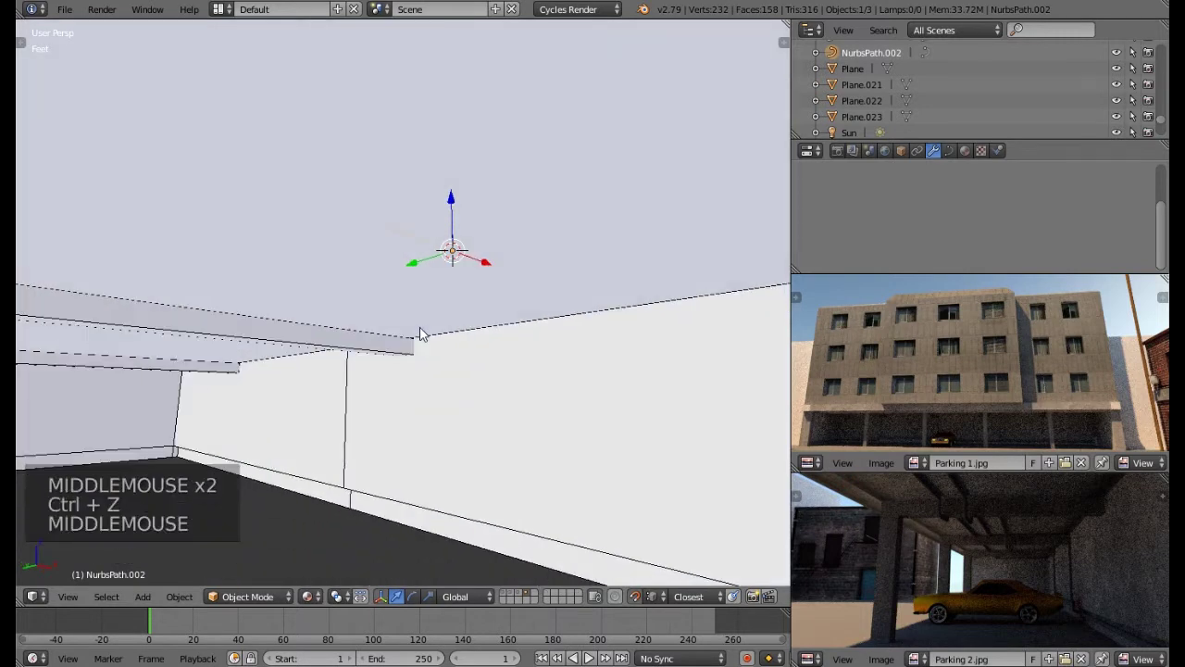
Step: Rotate the path 90° about the Z axis so it runs lengthwise along the ceiling
{"action": "type", "text": "rz90"}
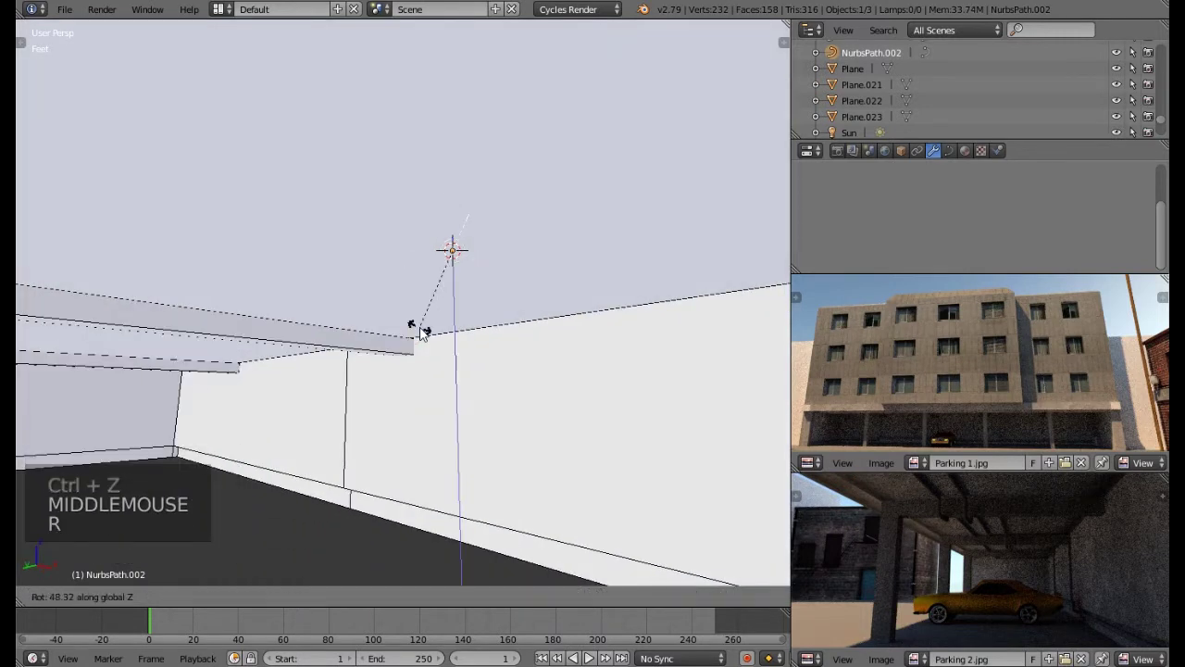
{"action": "key", "text": "Return"}
{"action": "middle_click_drag", "start_coordinate": [423, 327], "coordinate": [577, 318]}
Step: In Edit Mode, move the path's end point along Y until it lies close to the neighbouring ceiling beam
{"action": "key", "text": "Tab"}
{"action": "scroll", "coordinate": [497, 314], "scroll_direction": "down", "scroll_amount": 2}
{"action": "right_click", "coordinate": [432, 248]}
{"action": "mouse_move", "coordinate": [432, 248]}
{"action": "middle_mouse_down"}
{"action": "mouse_move", "coordinate": [399, 247]}
{"action": "mouse_move", "coordinate": [422, 246]}
{"action": "middle_mouse_up"}
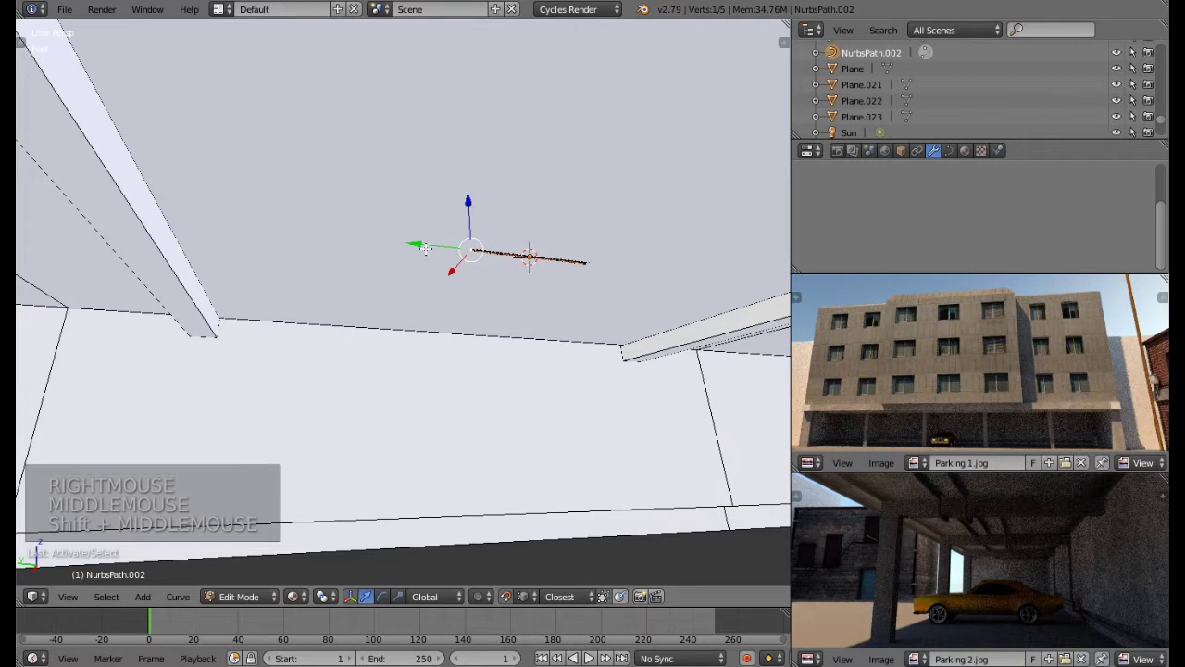
{"action": "left_click_drag", "start_coordinate": [422, 244], "coordinate": [198, 253]}
{"action": "middle_click_drag", "start_coordinate": [198, 253], "coordinate": [296, 248], "text": "shift"}
{"action": "scroll", "coordinate": [229, 232], "scroll_direction": "up", "scroll_amount": 3}
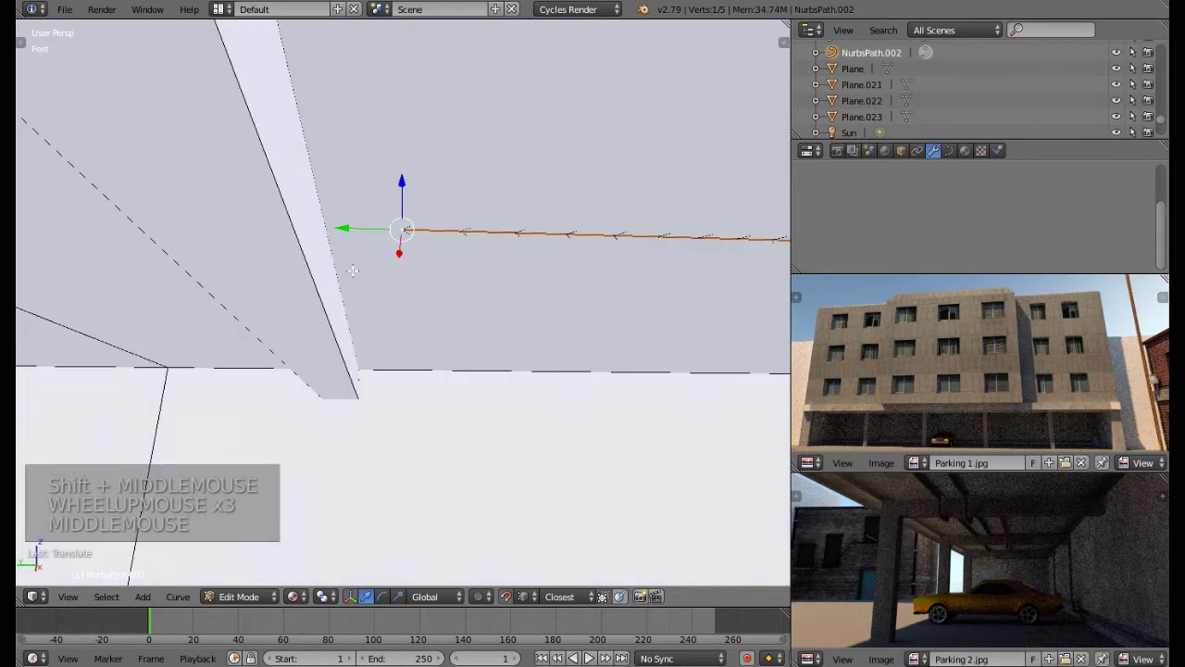
Step: Extrude the path's end about 5.6 inches along Y toward the beam, and extrude it down along Z in two segments
{"action": "key", "text": "e"}
{"action": "key", "text": "y"}
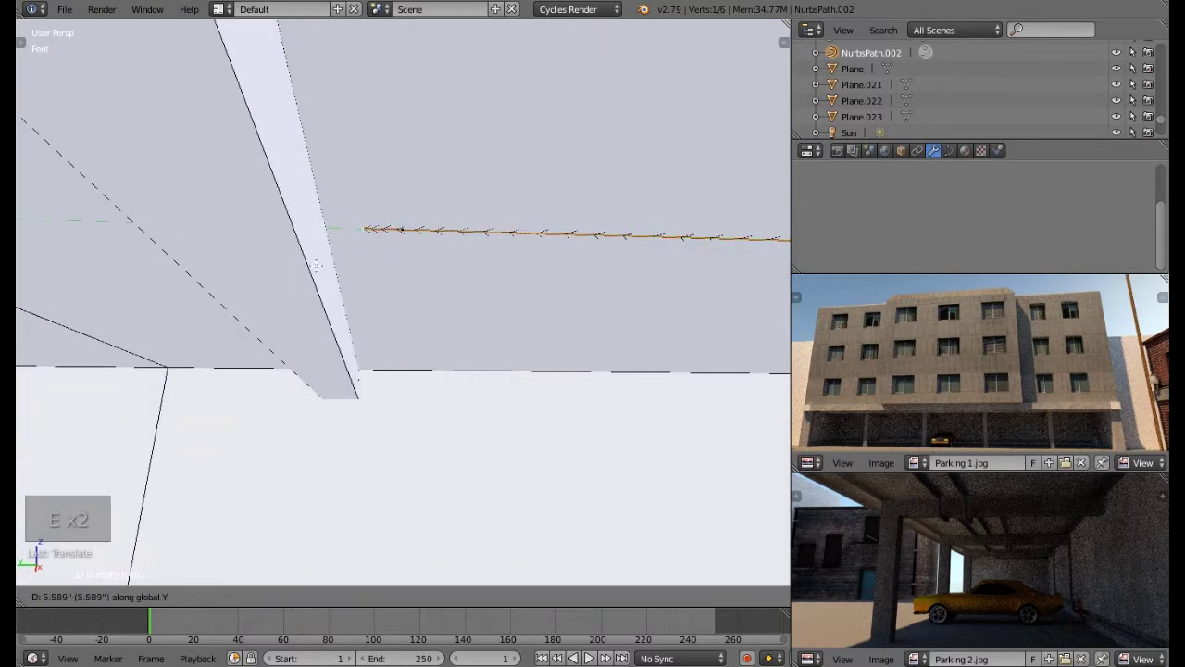
{"action": "left_click", "coordinate": [315, 265]}
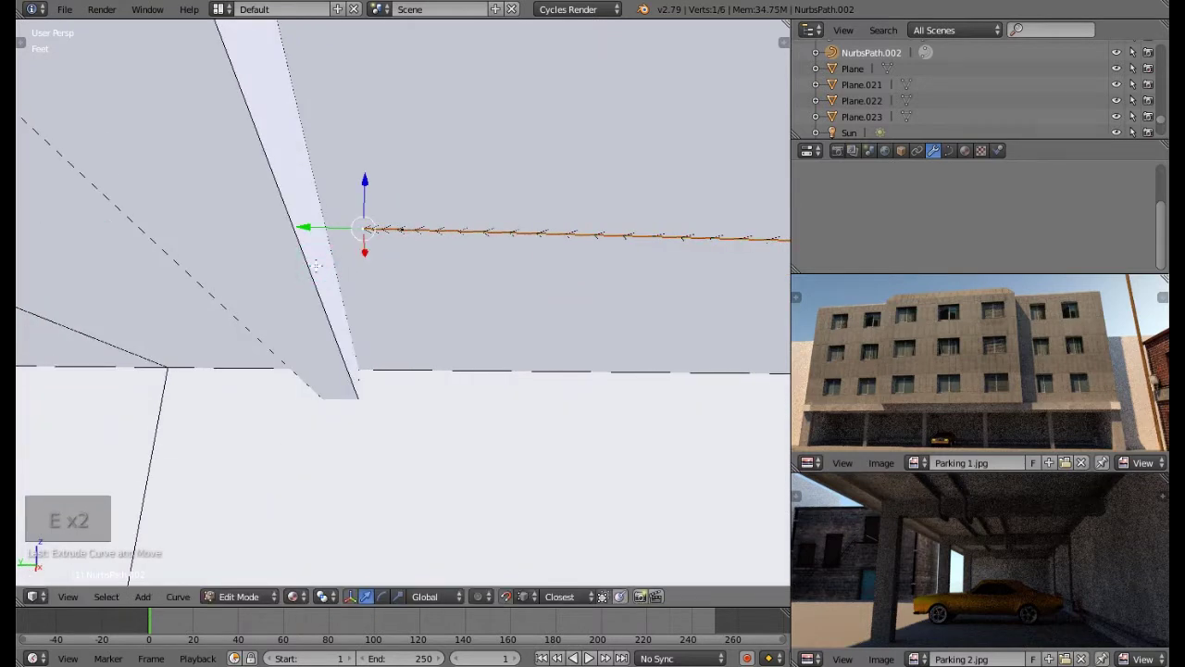
{"action": "key", "text": "e"}
{"action": "key", "text": "z"}
{"action": "left_click", "coordinate": [335, 289]}
{"action": "key", "text": "e"}
{"action": "key", "text": "z"}
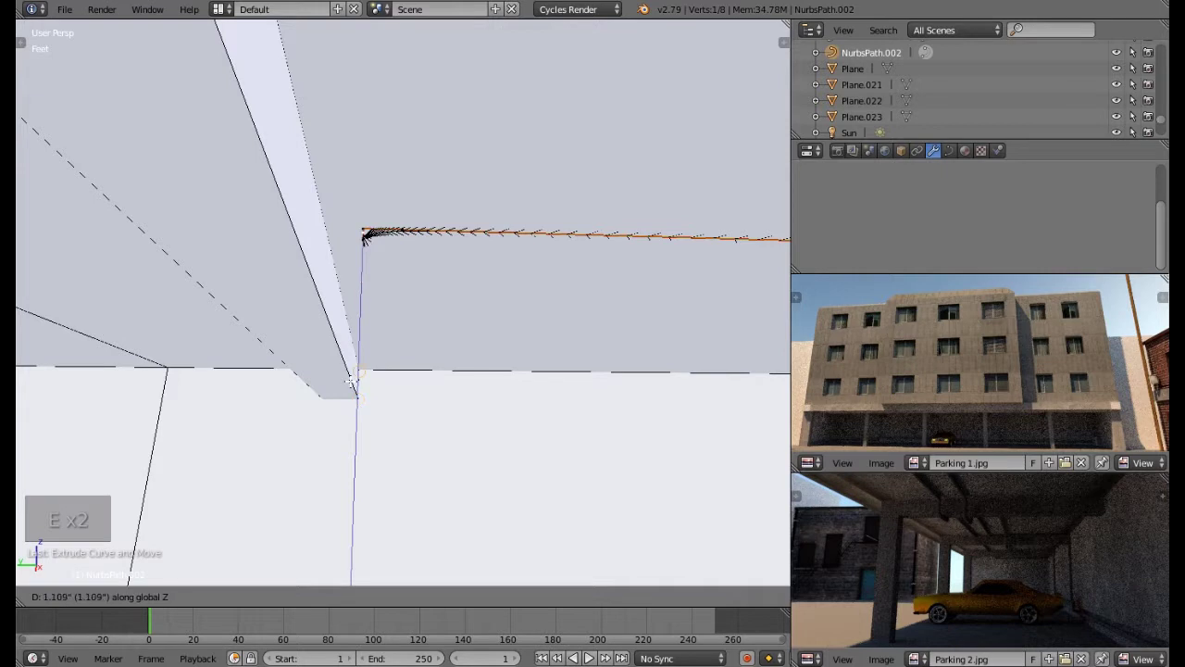
{"action": "left_click", "coordinate": [359, 362]}
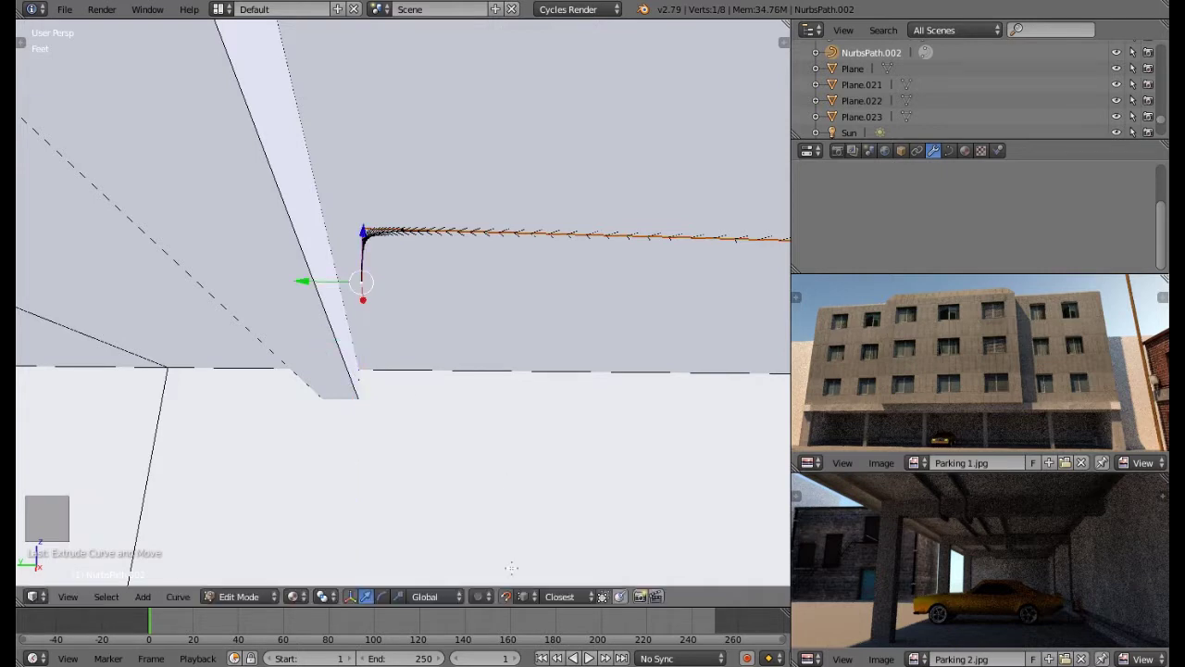
Step: Turn off snapping, lower the path's end point, and extrude another short segment down to the underside of the beam
{"action": "left_click", "coordinate": [507, 598]}
{"action": "left_click_drag", "start_coordinate": [364, 237], "coordinate": [362, 256]}
{"action": "middle_click_drag", "start_coordinate": [362, 256], "coordinate": [377, 305]}
{"action": "key", "text": "e"}
{"action": "key", "text": "e"}
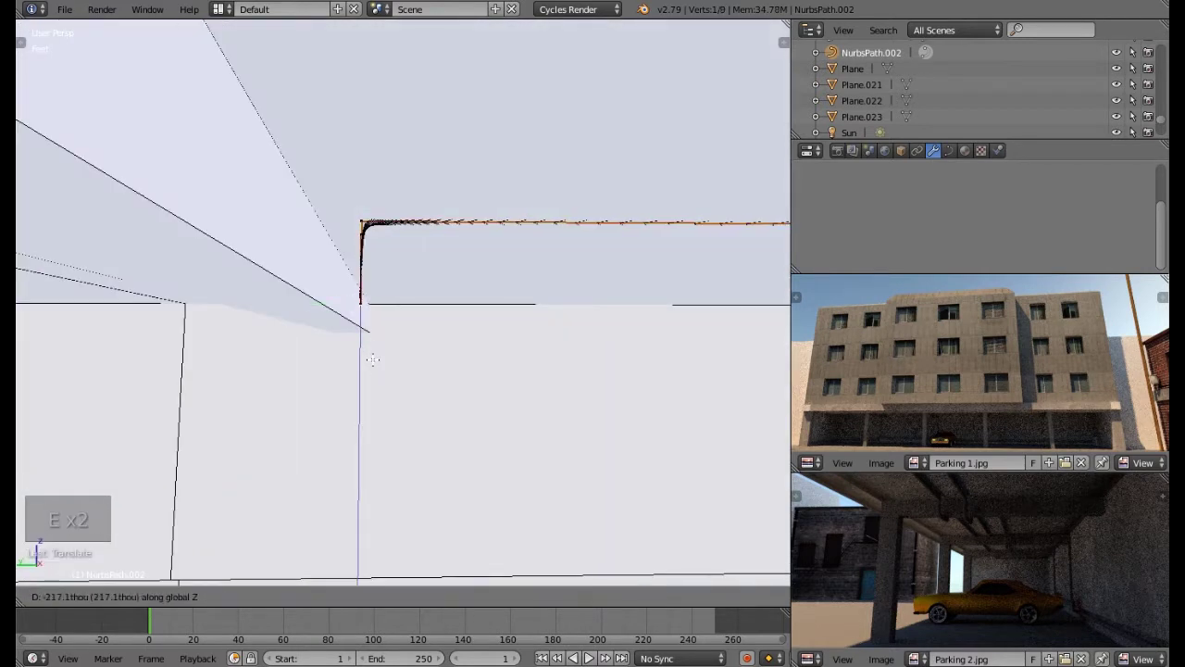
{"action": "left_click", "coordinate": [374, 372]}
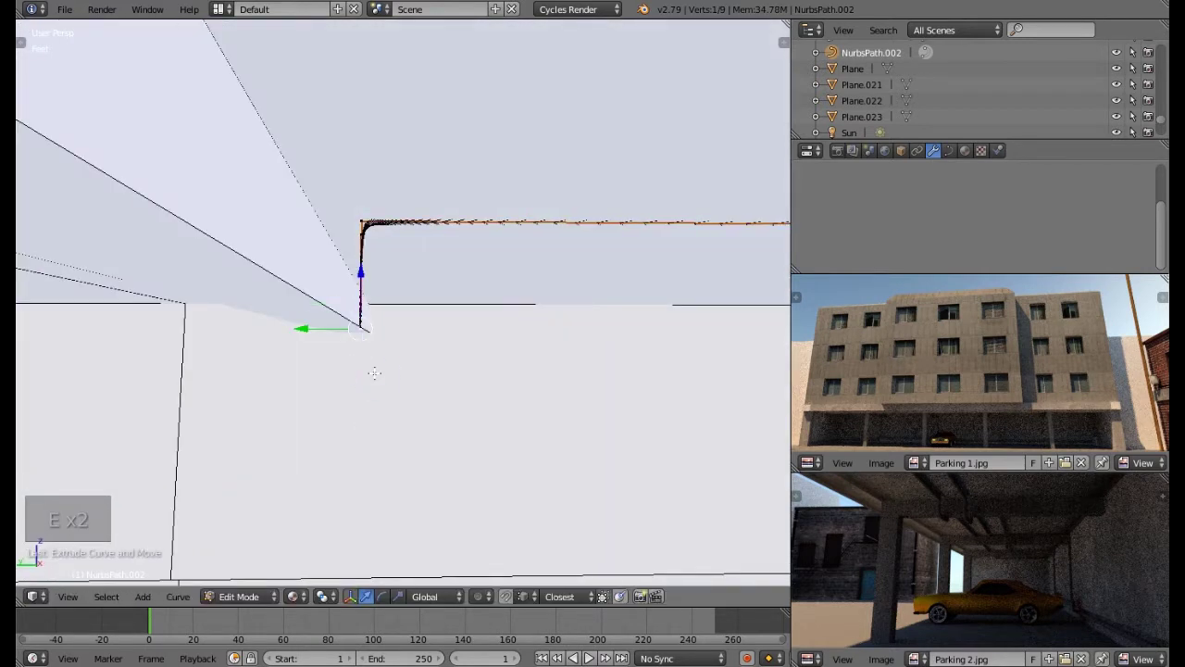
Step: Extrude the path along Y beneath the beam in two segments and pull its end point past the beam's far side
{"action": "key", "text": "e"}
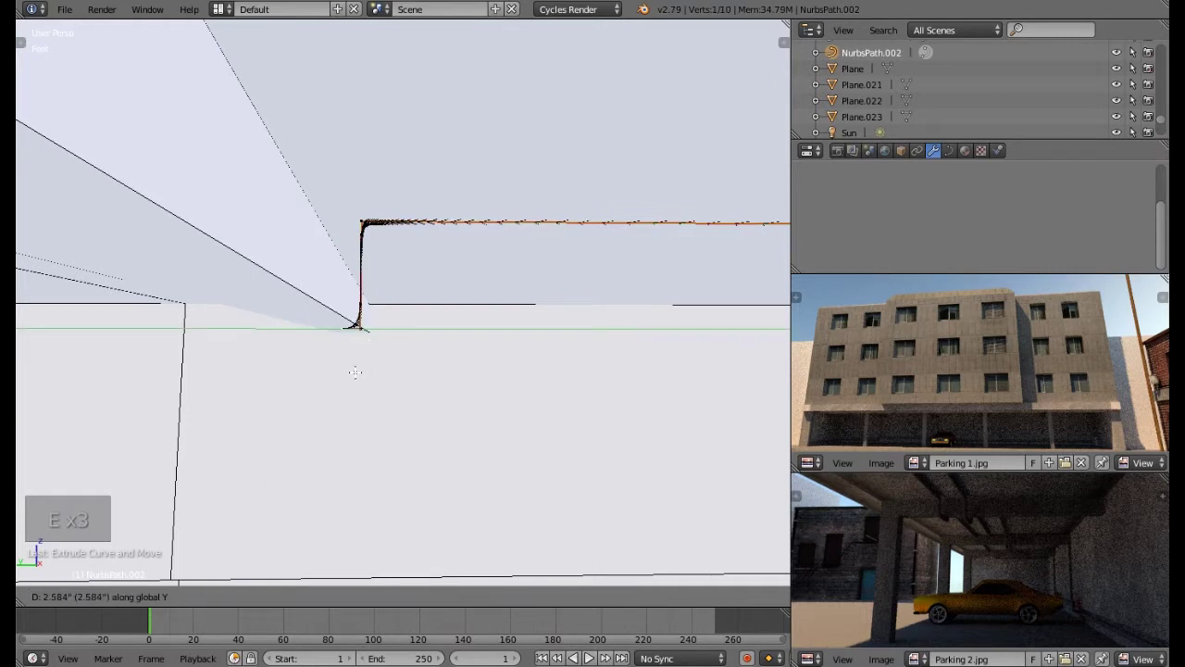
{"action": "left_click", "coordinate": [353, 371]}
{"action": "key", "text": "e"}
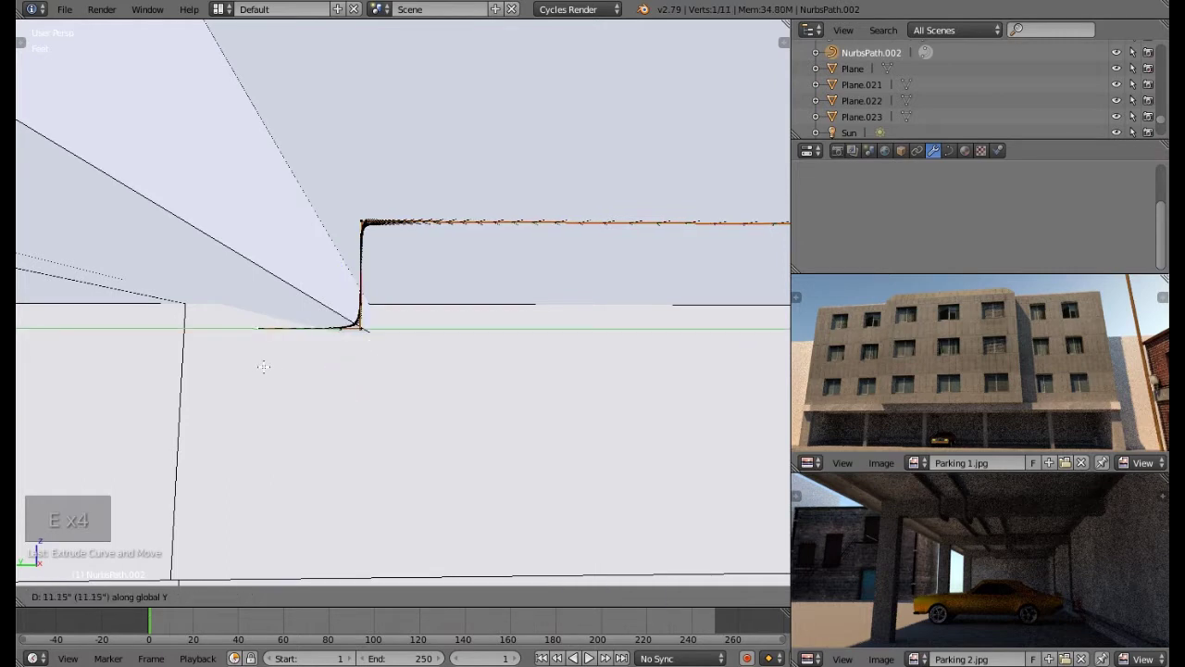
{"action": "left_click", "coordinate": [254, 365]}
{"action": "middle_click_drag", "start_coordinate": [253, 365], "coordinate": [329, 368]}
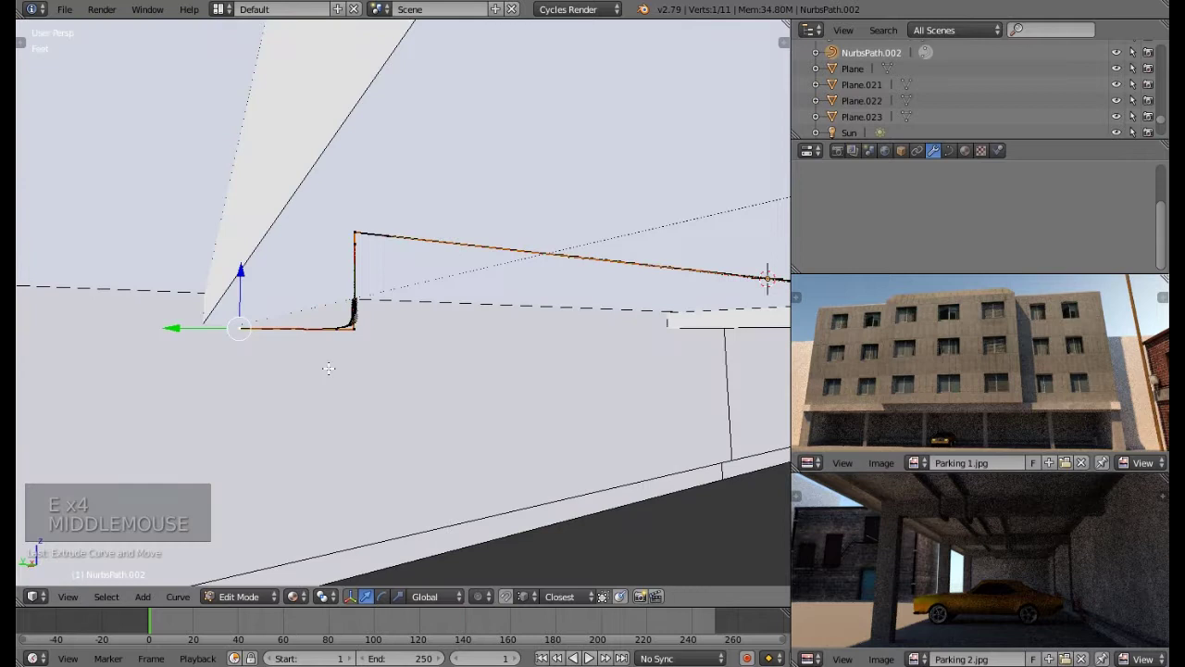
{"action": "left_click", "coordinate": [203, 331]}
{"action": "mouse_move", "coordinate": [162, 331]}
{"action": "middle_mouse_down"}
{"action": "mouse_move", "coordinate": [154, 324]}
{"action": "mouse_move", "coordinate": [176, 333]}
{"action": "middle_mouse_up"}
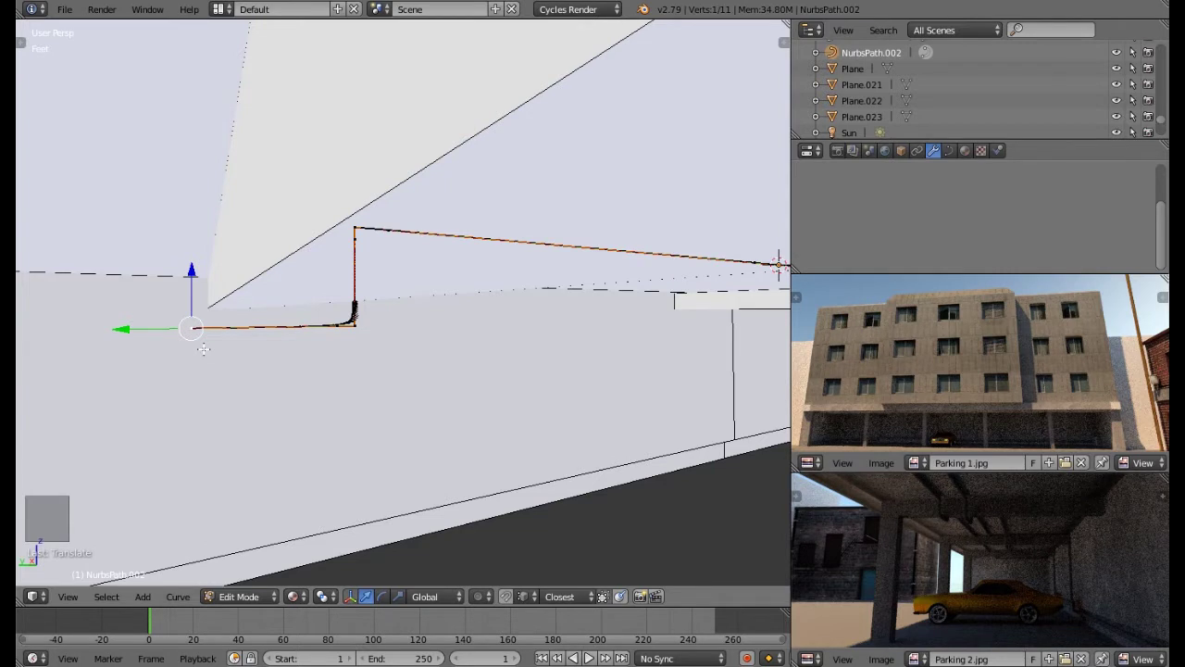
Step: Extrude a short corner segment along Y beyond the beam, and extrude the path up along Z in two segments toward the ceiling
{"action": "key", "text": "e"}
{"action": "left_click", "coordinate": [186, 347]}
{"action": "key", "text": "e"}
{"action": "key", "text": "z"}
{"action": "left_click", "coordinate": [186, 324]}
{"action": "key", "text": "e"}
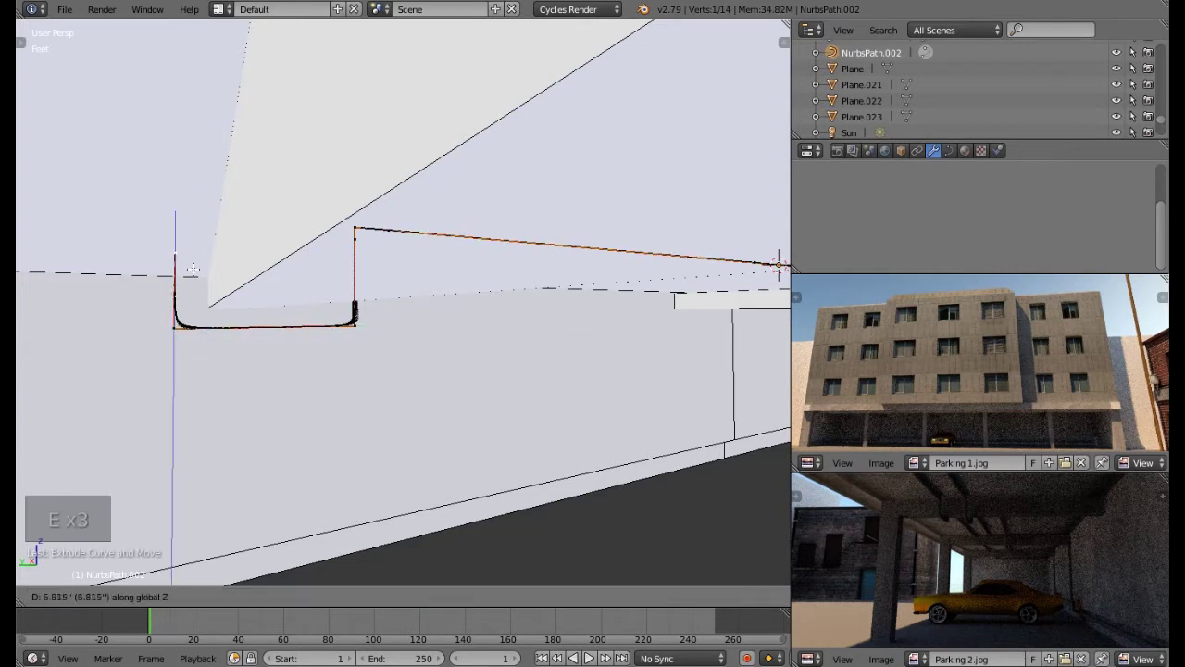
{"action": "left_click", "coordinate": [189, 230]}
{"action": "middle_click_drag", "start_coordinate": [189, 229], "coordinate": [284, 247]}
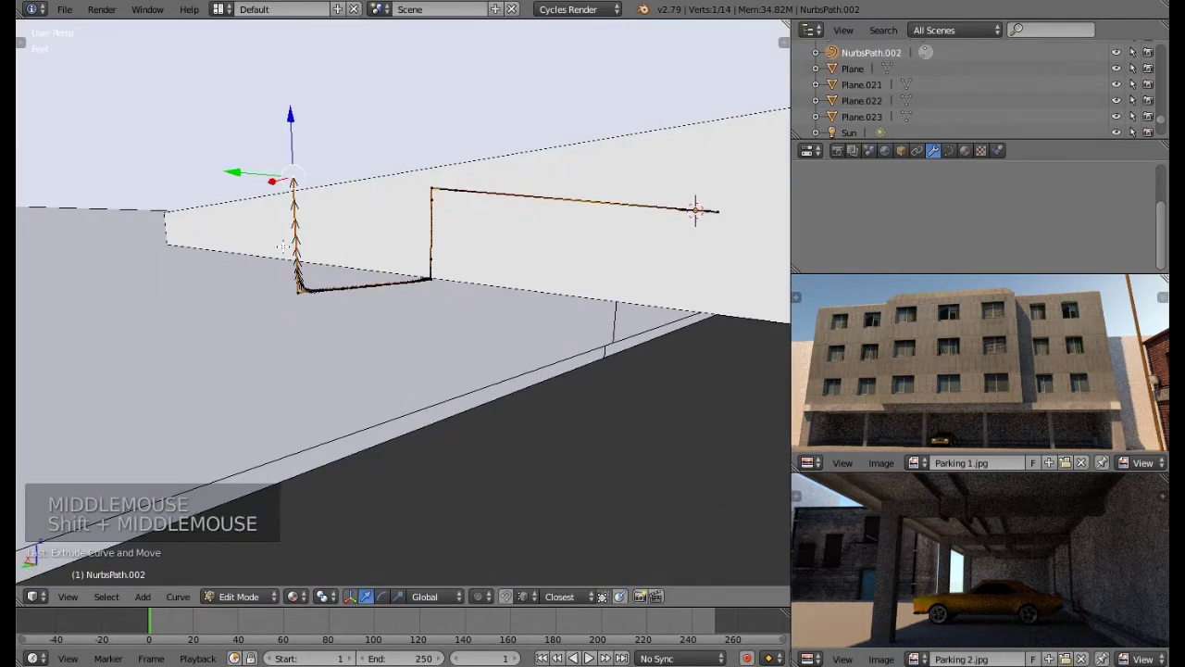
Step: Turn snapping on, snap the path's end point vertically to the height of its ceiling run, and turn snapping off
{"action": "left_click", "coordinate": [506, 596]}
{"action": "left_click_drag", "start_coordinate": [291, 112], "coordinate": [428, 188]}
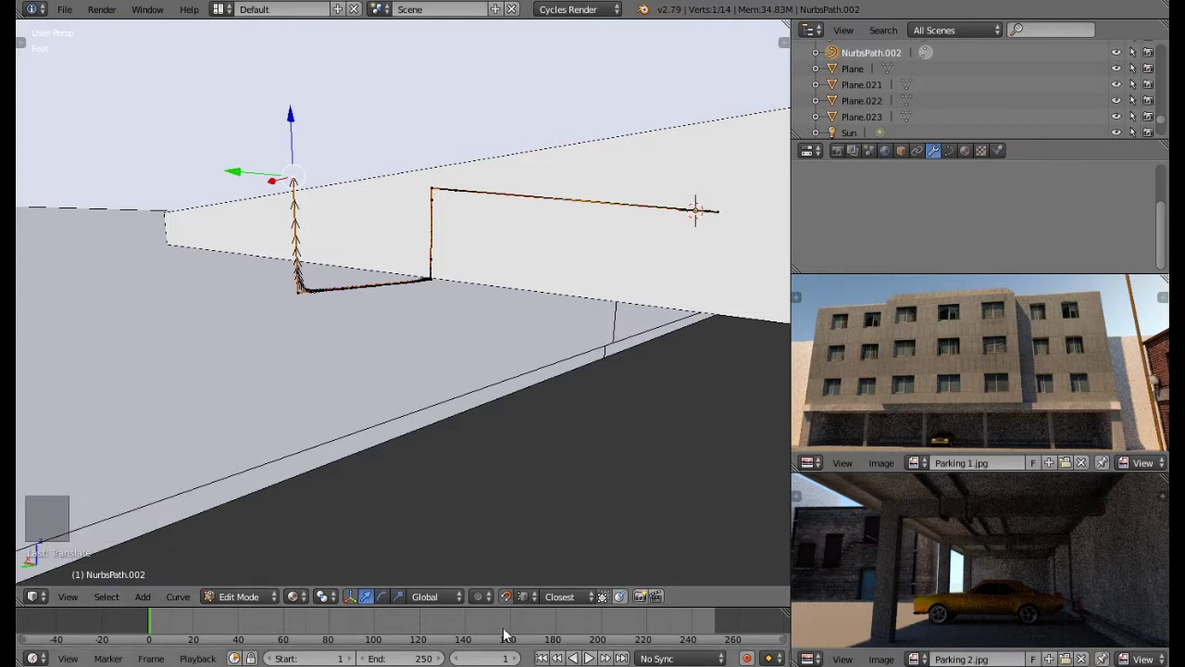
{"action": "left_click", "coordinate": [505, 596]}
{"action": "middle_click_drag", "start_coordinate": [288, 402], "coordinate": [274, 400]}
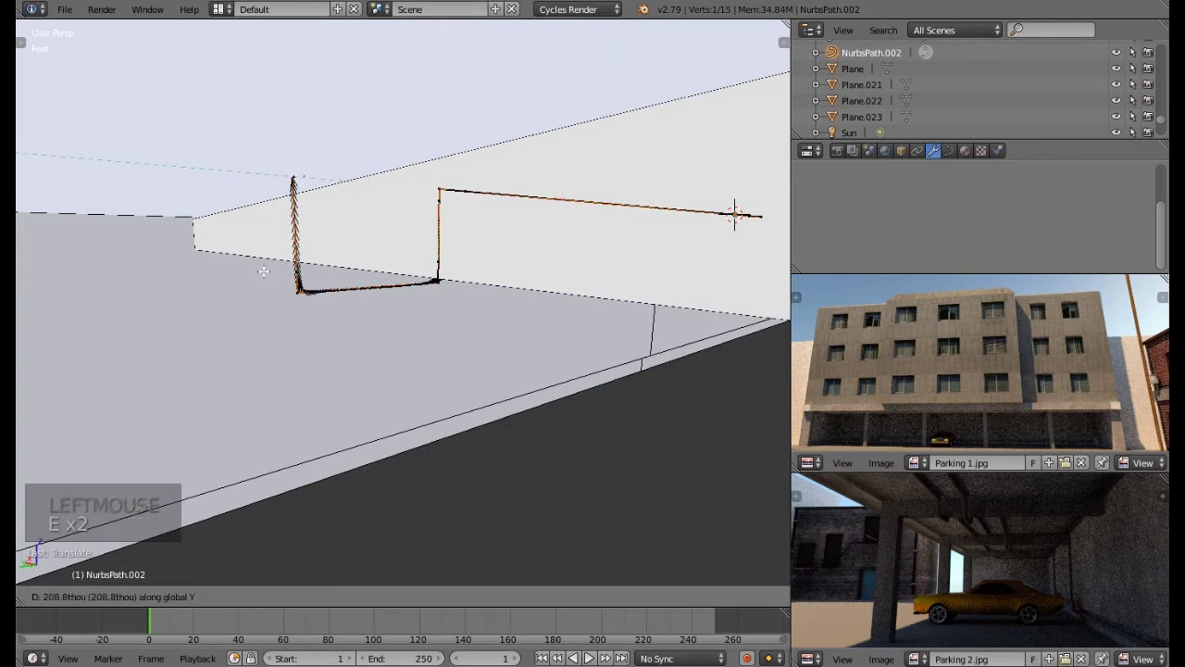
Step: Extrude a short corner segment and a longer segment from the path's end along Y, and adjust the end point's distance past the beam
{"action": "key", "text": "e"}
{"action": "key", "text": "e"}
{"action": "key", "text": "e"}
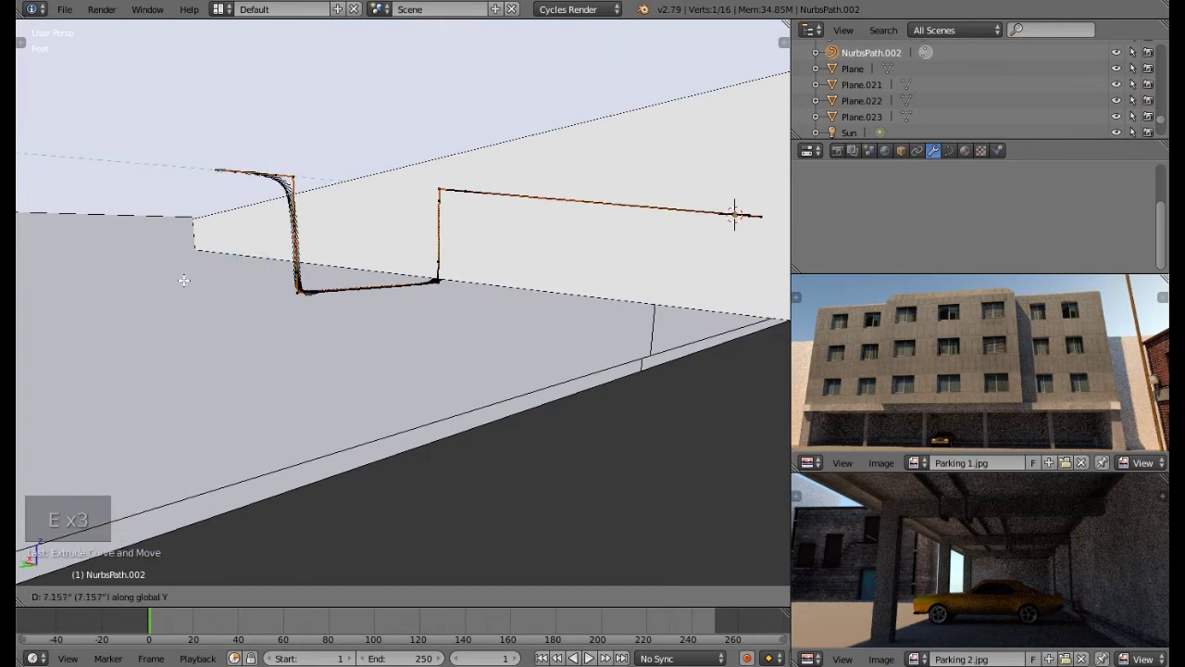
{"action": "left_click", "coordinate": [153, 282]}
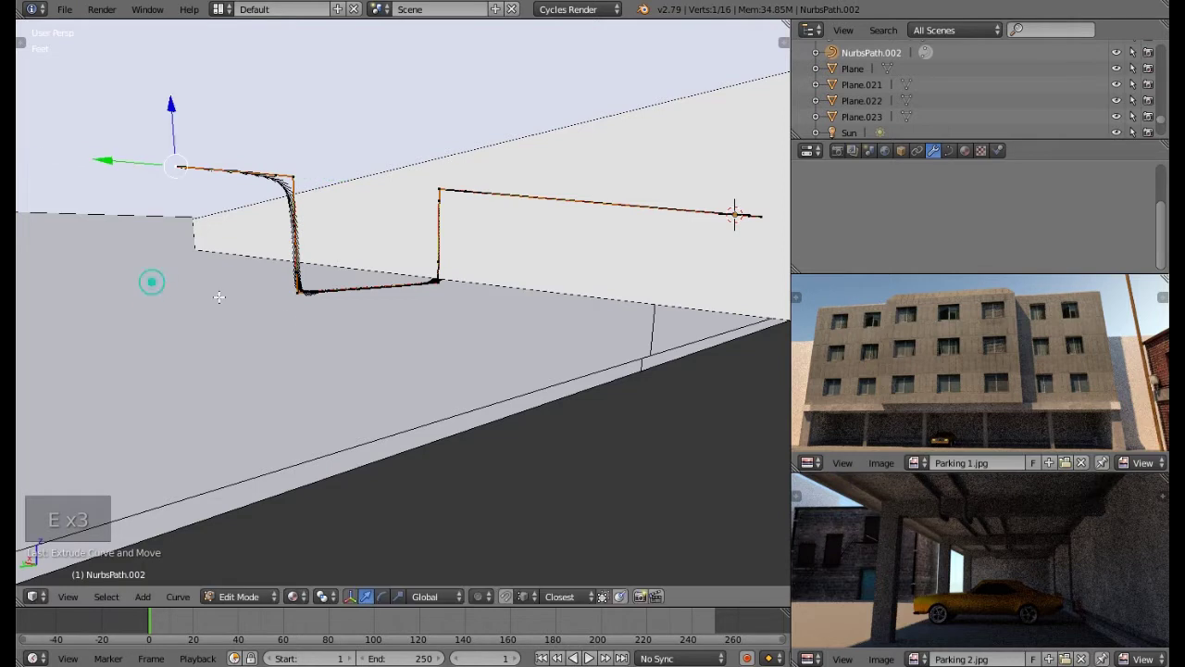
{"action": "middle_click_drag", "start_coordinate": [277, 318], "coordinate": [316, 200]}
{"action": "scroll", "coordinate": [316, 201], "scroll_direction": "down", "scroll_amount": 3}
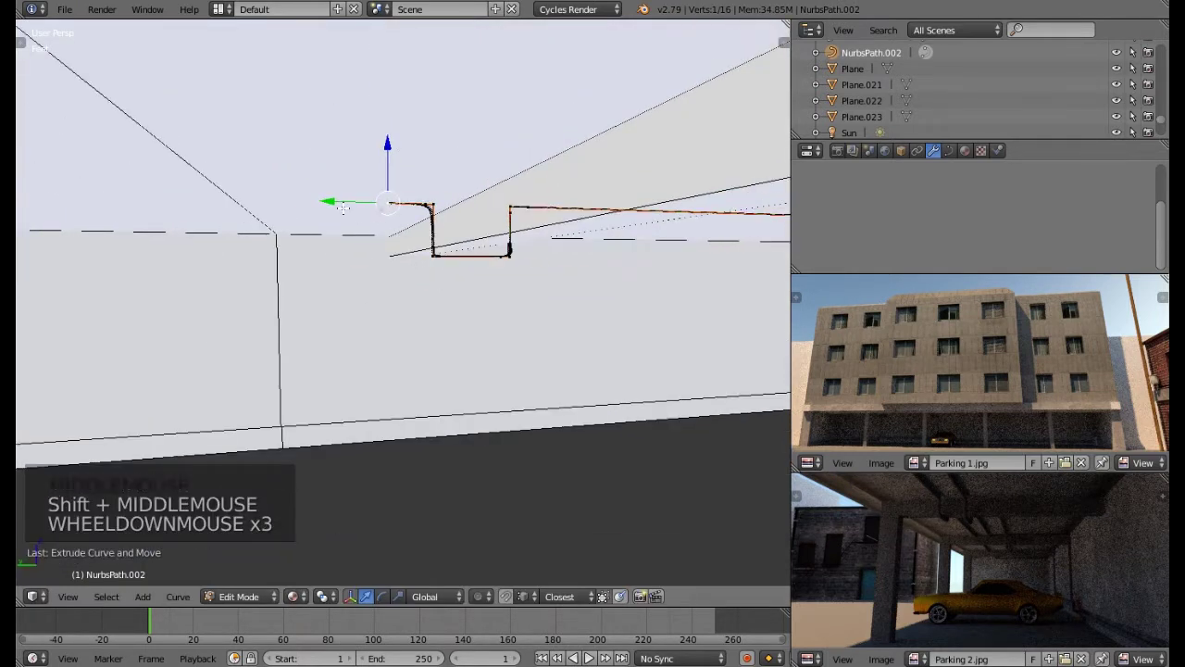
{"action": "left_click_drag", "start_coordinate": [316, 201], "coordinate": [198, 197]}
{"action": "scroll", "coordinate": [202, 203], "scroll_direction": "down", "scroll_amount": 2}
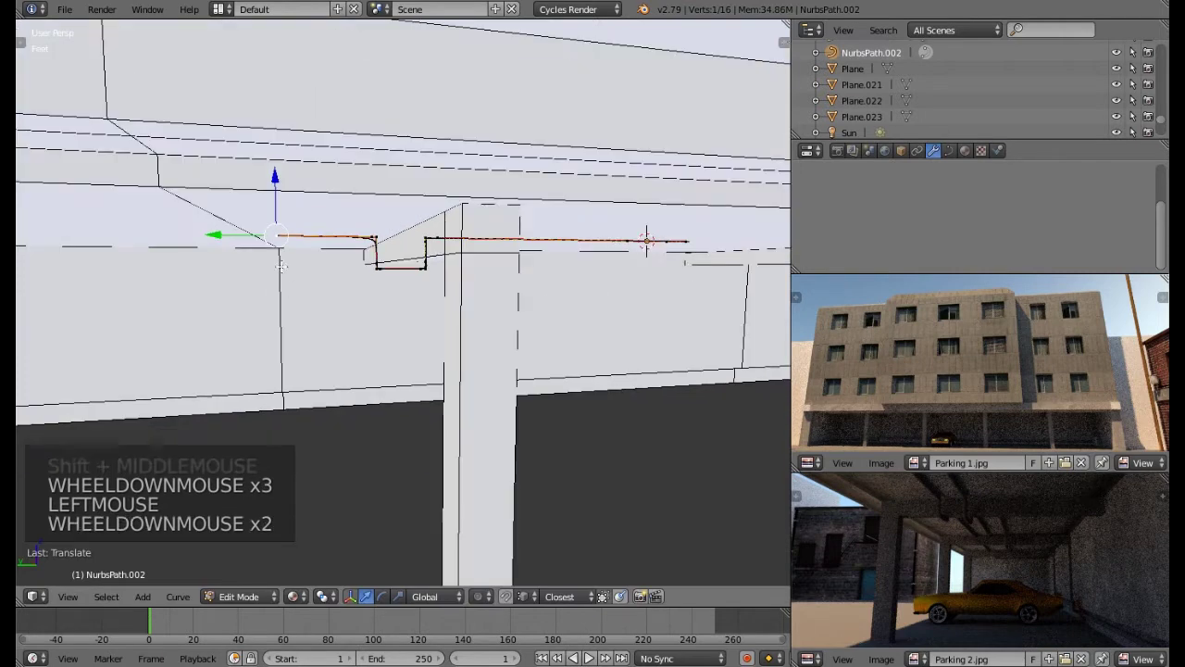
{"action": "left_click_drag", "start_coordinate": [216, 238], "coordinate": [287, 237]}
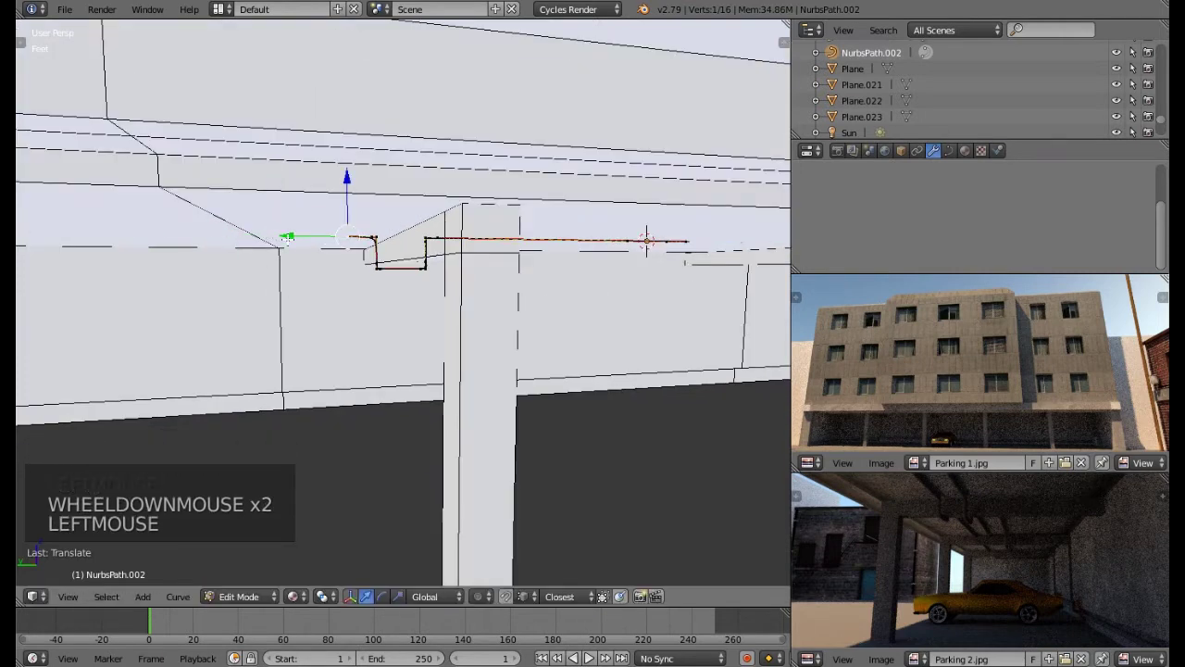
Step: Extrude another segment along Y beneath the ceiling and pull its end point across the bay to the next beam
{"action": "key", "text": "e"}
{"action": "key", "text": "e"}
{"action": "left_click", "coordinate": [145, 243]}
{"action": "middle_click_drag", "start_coordinate": [145, 243], "coordinate": [612, 227], "text": "shift"}
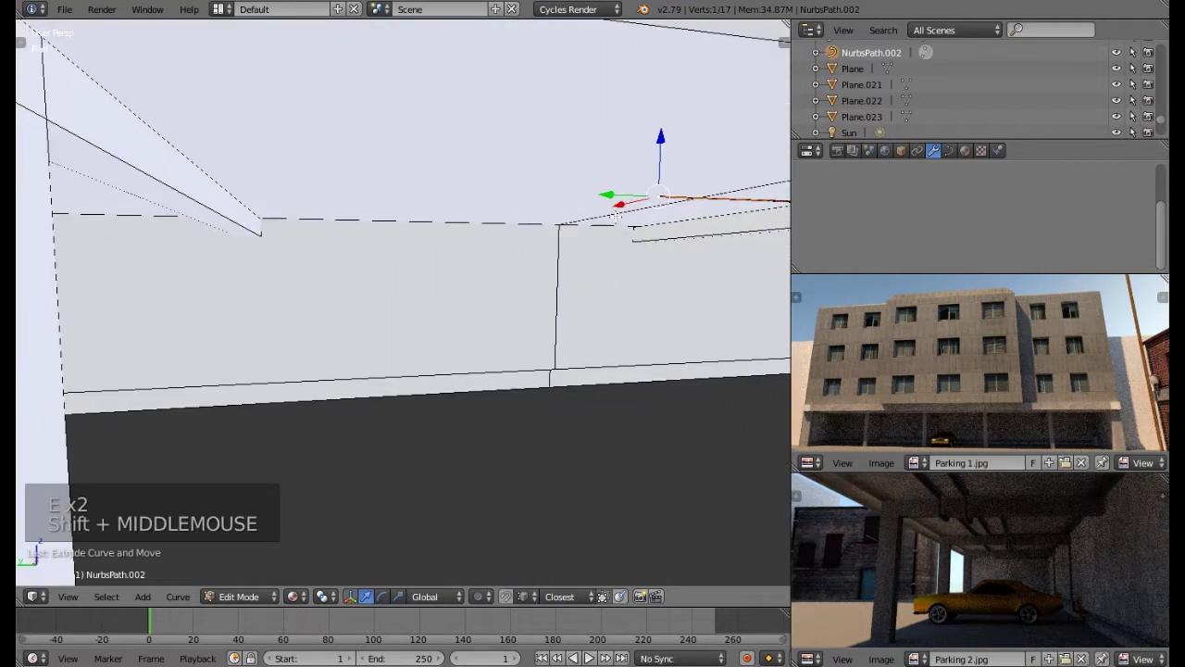
{"action": "left_click_drag", "start_coordinate": [608, 196], "coordinate": [162, 212]}
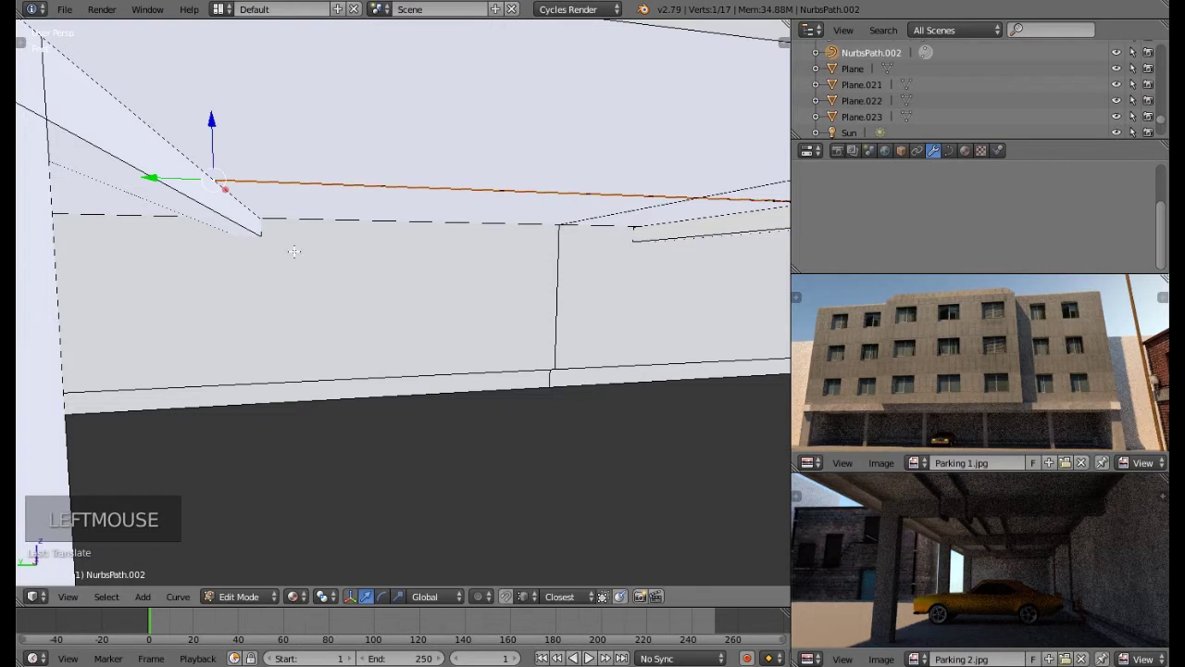
Step: Check the ceiling pipes in Parking 2.jpg and pull the path's end point along Y past the last pillar to the side wall
{"action": "mouse_move", "coordinate": [966, 546]}
{"action": "middle_mouse_down"}
{"action": "mouse_move", "coordinate": [934, 514]}
{"action": "mouse_move", "coordinate": [949, 553]}
{"action": "middle_mouse_up"}
{"action": "scroll", "coordinate": [935, 513], "scroll_direction": "up", "scroll_amount": 3}
{"action": "scroll", "coordinate": [953, 554], "scroll_direction": "up", "scroll_amount": 2}
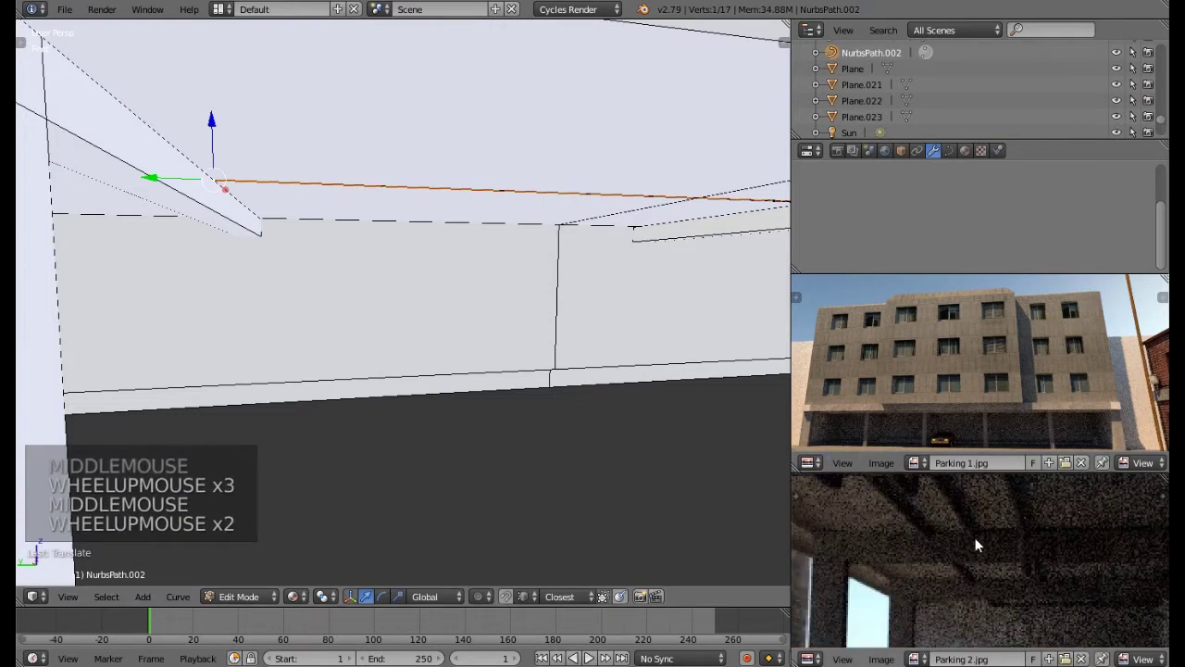
{"action": "middle_click_drag", "start_coordinate": [476, 466], "coordinate": [383, 216]}
{"action": "scroll", "coordinate": [377, 149], "scroll_direction": "down", "scroll_amount": 2}
{"action": "middle_click_drag", "start_coordinate": [378, 149], "coordinate": [404, 106]}
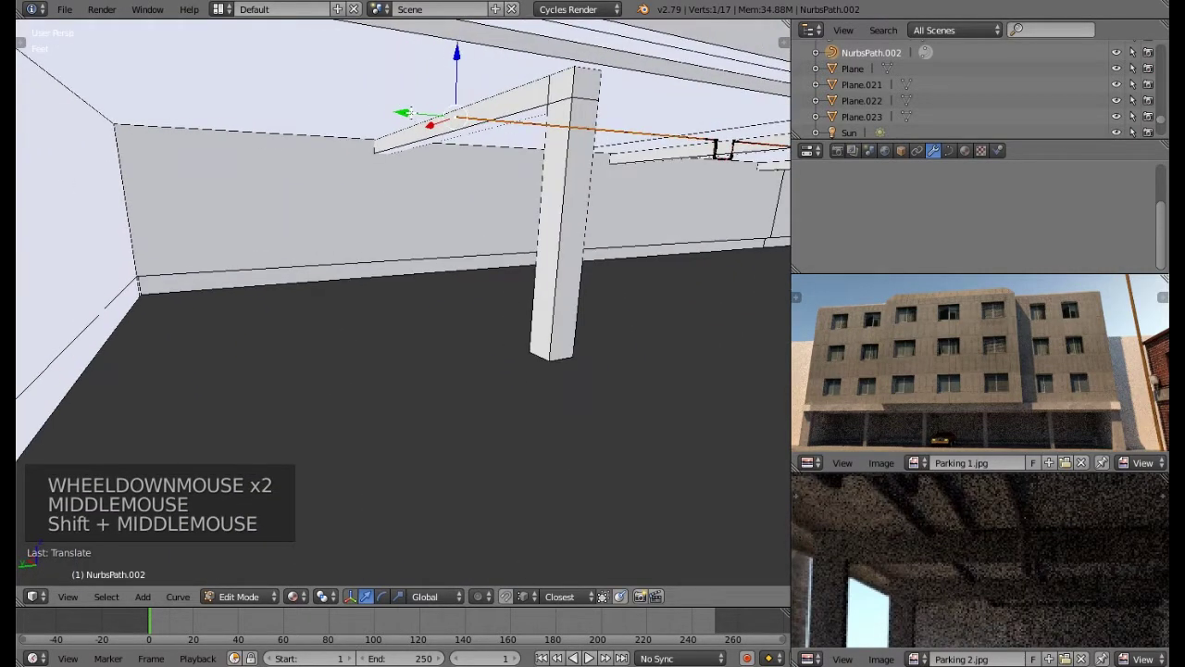
{"action": "left_click", "coordinate": [412, 113]}
{"action": "middle_click_drag", "start_coordinate": [199, 206], "coordinate": [222, 157], "text": "shift"}
{"action": "left_click", "coordinate": [169, 129]}
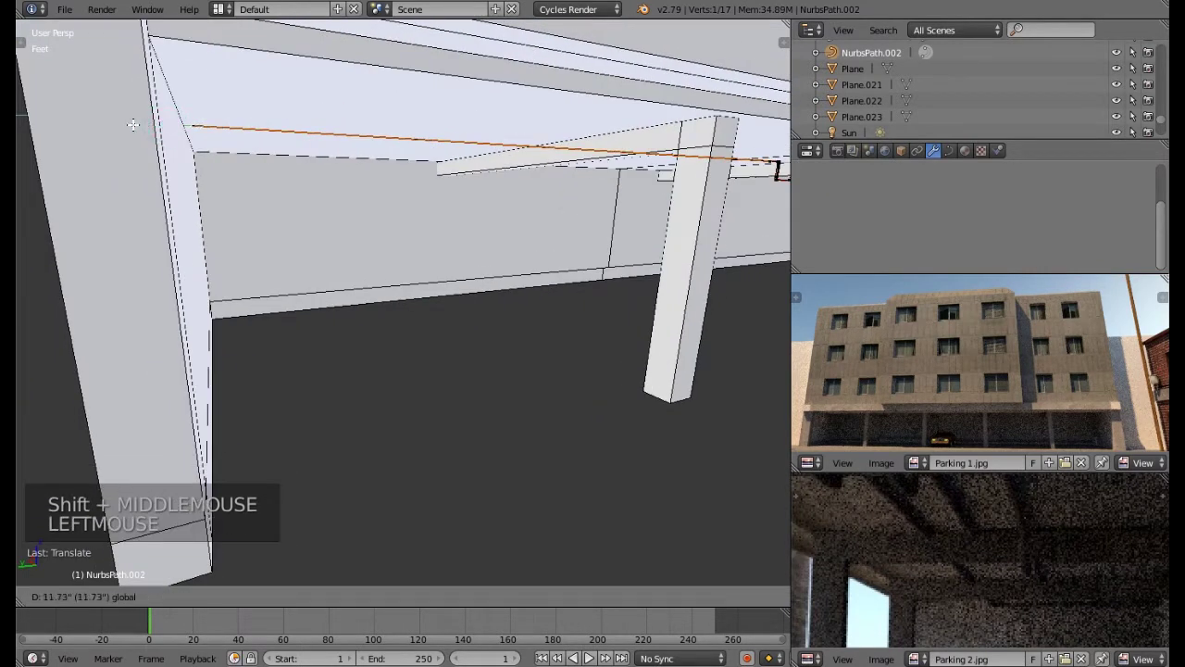
Step: Fine-tune the path's end point along Y so it sits just short of the side wall
{"action": "middle_click_drag", "start_coordinate": [580, 198], "coordinate": [508, 201]}
{"action": "middle_click_drag", "start_coordinate": [557, 253], "coordinate": [496, 273], "text": "shift"}
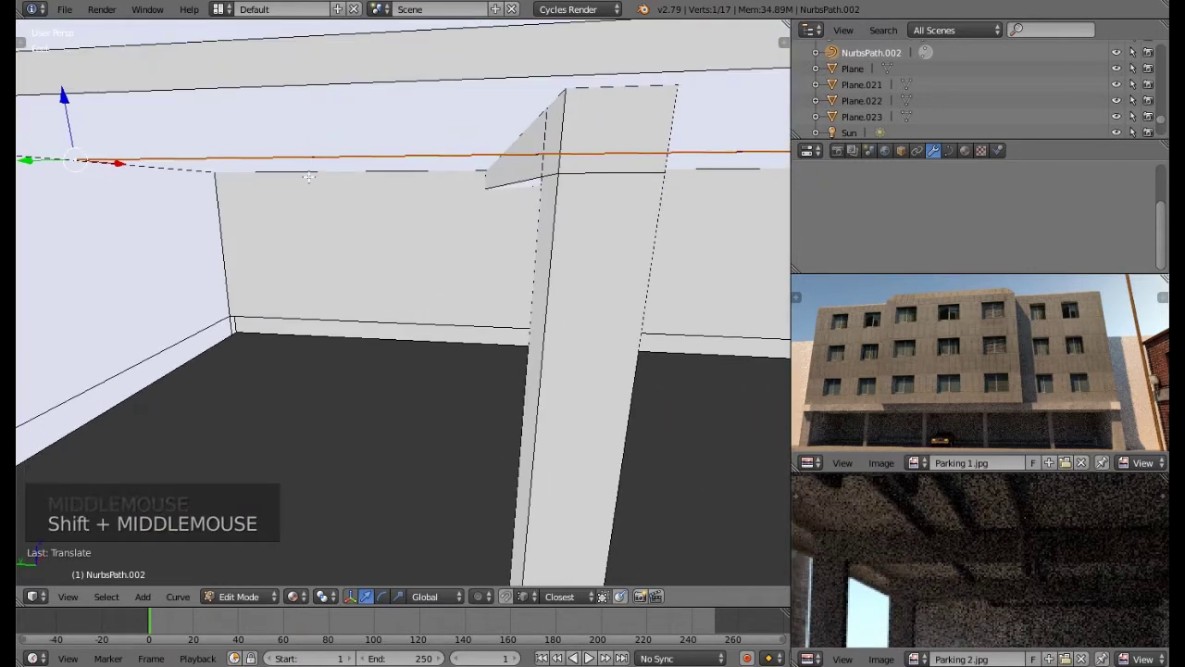
{"action": "middle_click_drag", "start_coordinate": [285, 285], "coordinate": [356, 258]}
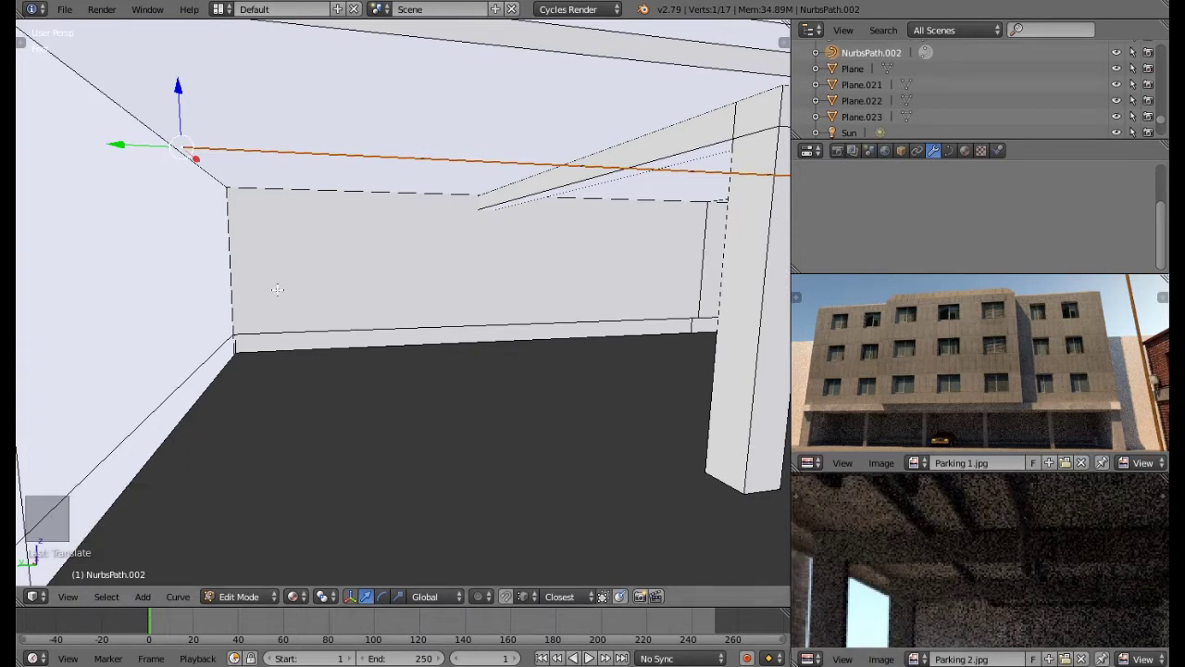
{"action": "middle_click_drag", "start_coordinate": [264, 286], "coordinate": [260, 215]}
{"action": "scroll", "coordinate": [157, 169], "scroll_direction": "up", "scroll_amount": 2}
{"action": "scroll", "coordinate": [157, 169], "scroll_direction": "up", "scroll_amount": 1, "text": "shift"}
{"action": "left_click_drag", "start_coordinate": [231, 240], "coordinate": [190, 249]}
{"action": "middle_click_drag", "start_coordinate": [190, 249], "coordinate": [229, 280]}
{"action": "left_click_drag", "start_coordinate": [123, 245], "coordinate": [202, 248]}
{"action": "middle_click_drag", "start_coordinate": [202, 248], "coordinate": [239, 234]}
{"action": "scroll", "coordinate": [239, 234], "scroll_direction": "up", "scroll_amount": 3}
{"action": "middle_click_drag", "start_coordinate": [335, 282], "coordinate": [232, 284]}
{"action": "scroll", "coordinate": [416, 367], "scroll_direction": "down", "scroll_amount": 1}
{"action": "scroll", "coordinate": [418, 371], "scroll_direction": "down", "scroll_amount": 1}
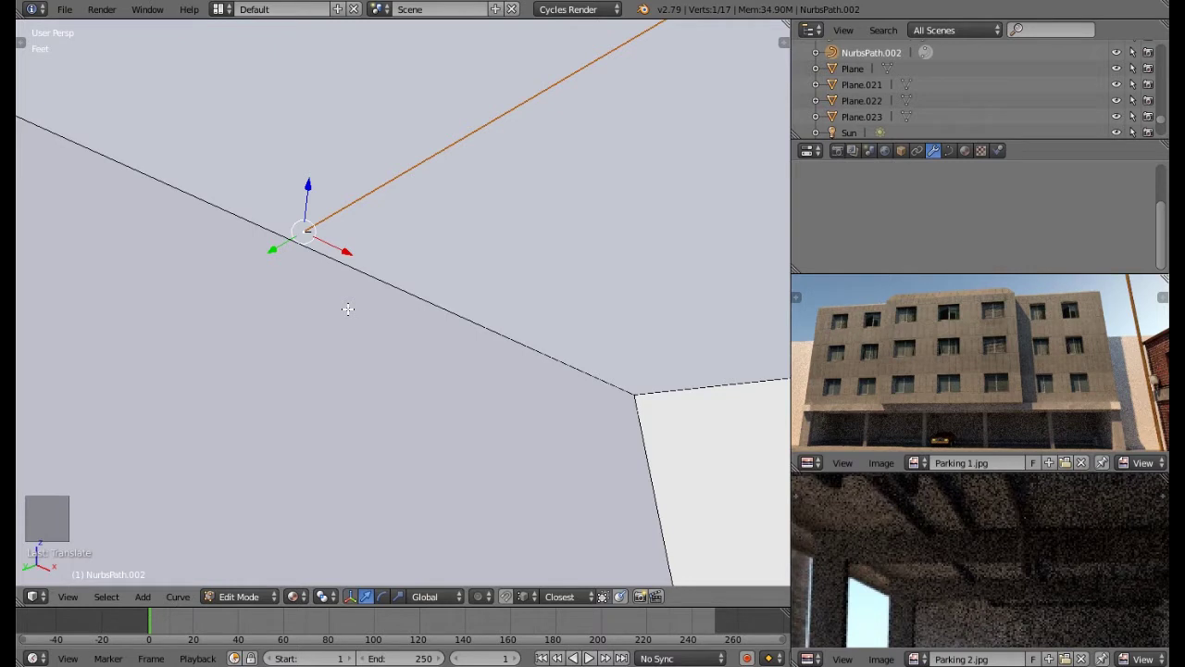
Step: Extrude a tiny corner segment from the path's end and move the new point along Y against the side wall
{"action": "key", "text": "e"}
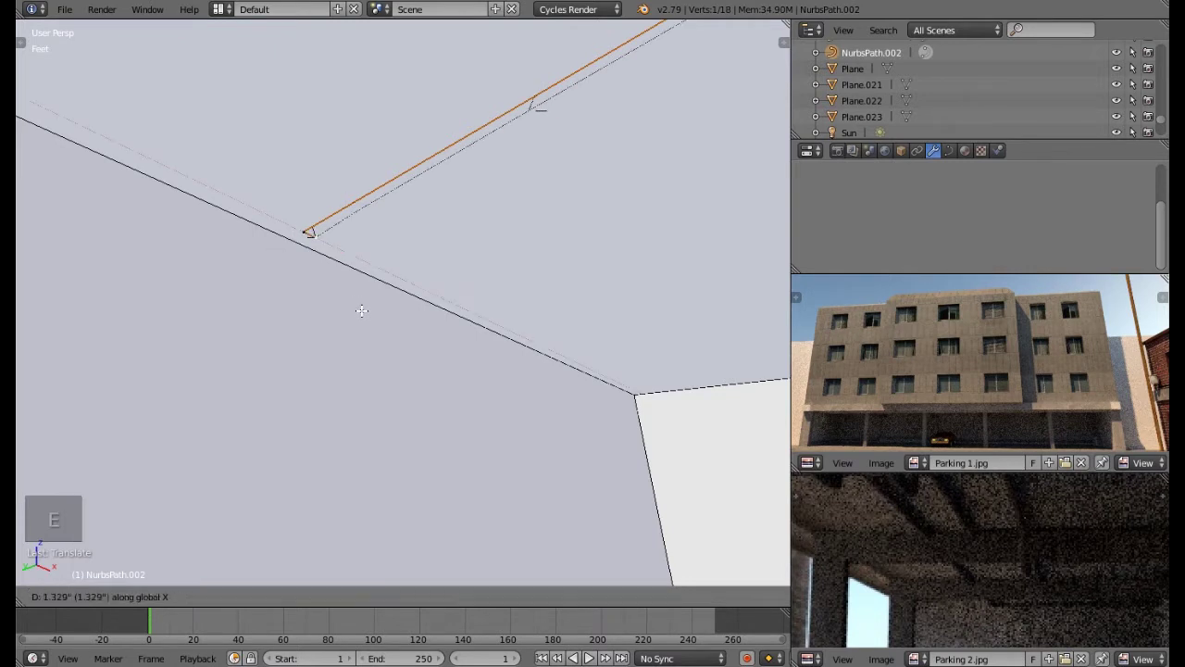
{"action": "left_click", "coordinate": [361, 311]}
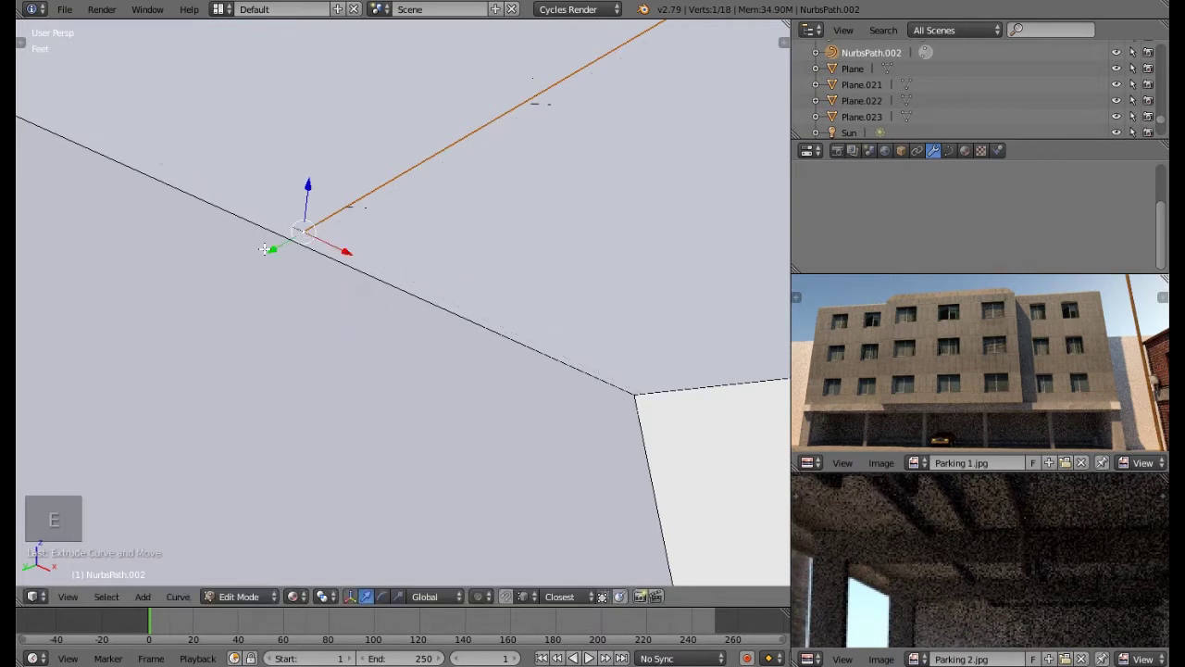
{"action": "left_click_drag", "start_coordinate": [276, 249], "coordinate": [298, 280]}
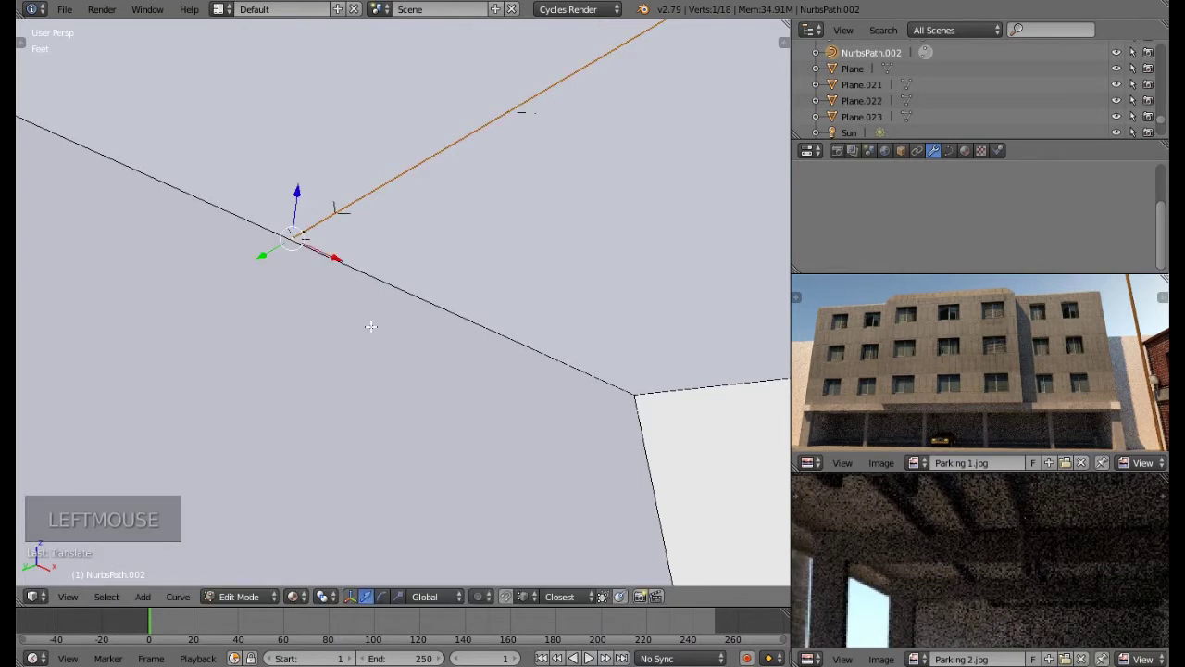
Step: Extrude the path along X beside the side wall in several segments and position its end point at the back wall
{"action": "key", "text": "e"}
{"action": "key", "text": "e"}
{"action": "key", "text": "e"}
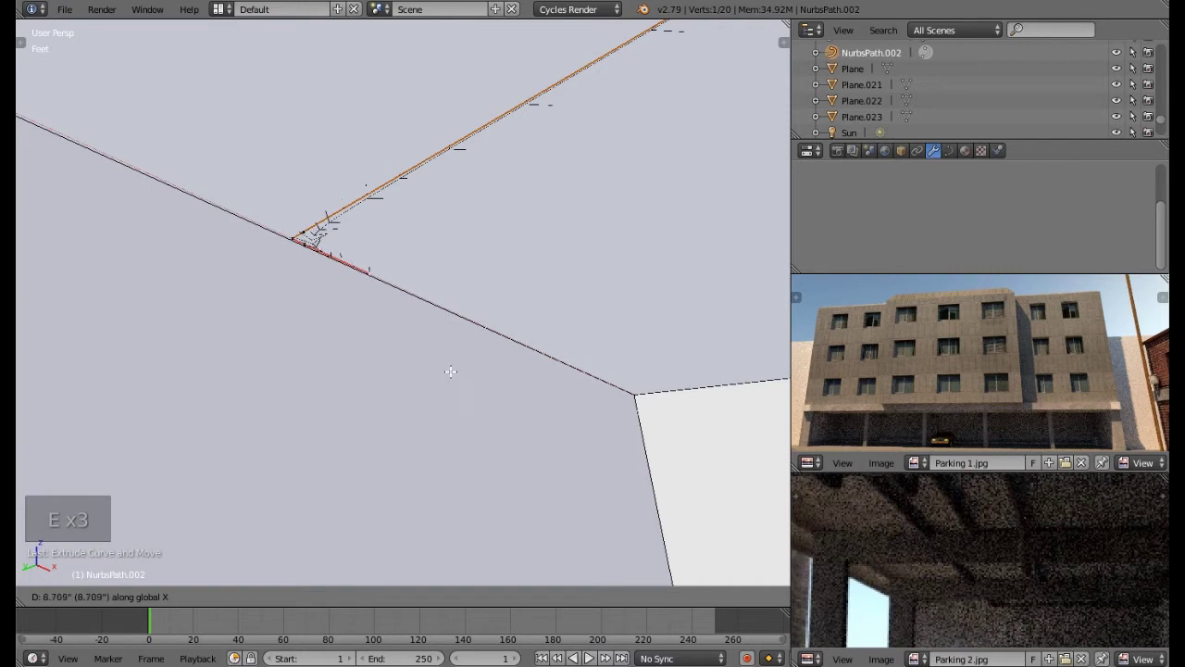
{"action": "left_click", "coordinate": [478, 384]}
{"action": "key", "text": "e"}
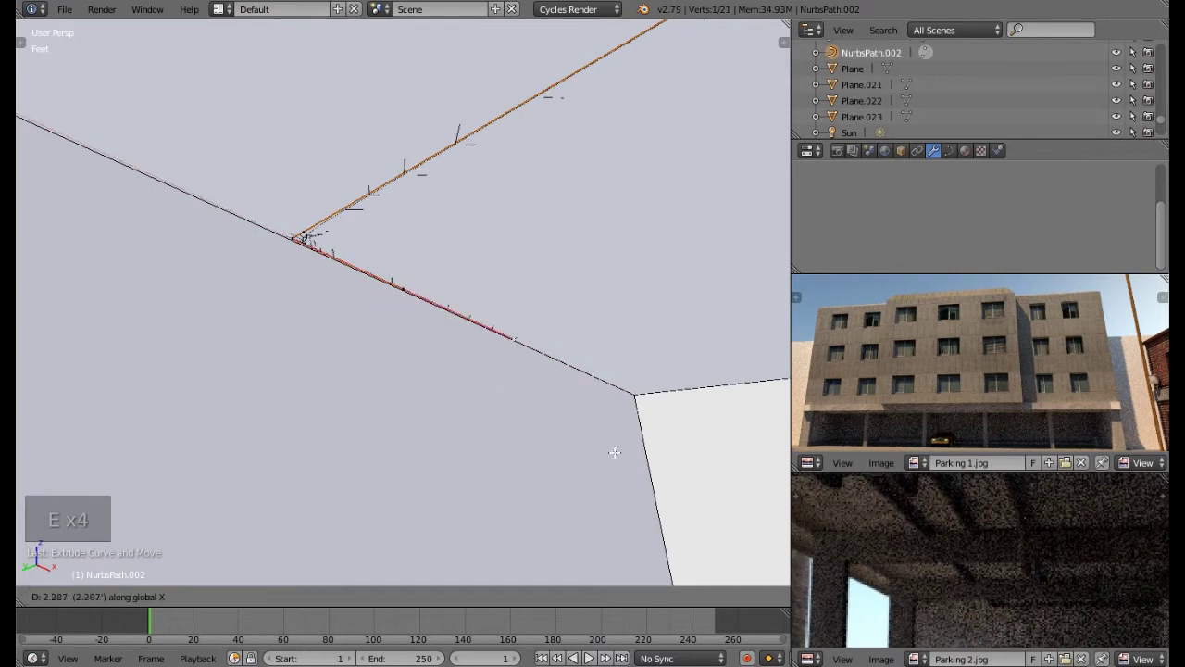
{"action": "left_click", "coordinate": [726, 509]}
{"action": "middle_click_drag", "start_coordinate": [733, 510], "coordinate": [670, 434]}
{"action": "left_click_drag", "start_coordinate": [699, 410], "coordinate": [631, 411]}
Step: Select the corner and end points beside the side wall, move them about 3.7 inches along Y away from it, and leave edit mode
{"action": "middle_click_drag", "start_coordinate": [344, 423], "coordinate": [468, 371], "text": "shift"}
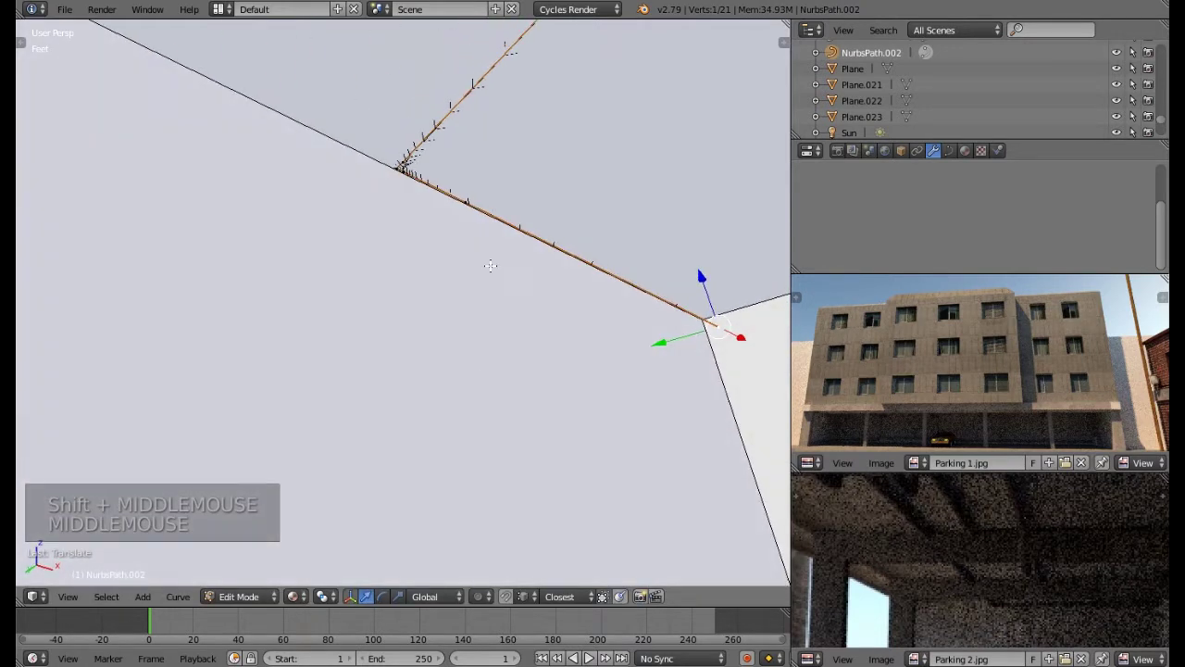
{"action": "key", "text": "a"}
{"action": "key", "text": "c"}
{"action": "left_click", "coordinate": [408, 167]}
{"action": "right_click", "coordinate": [396, 203]}
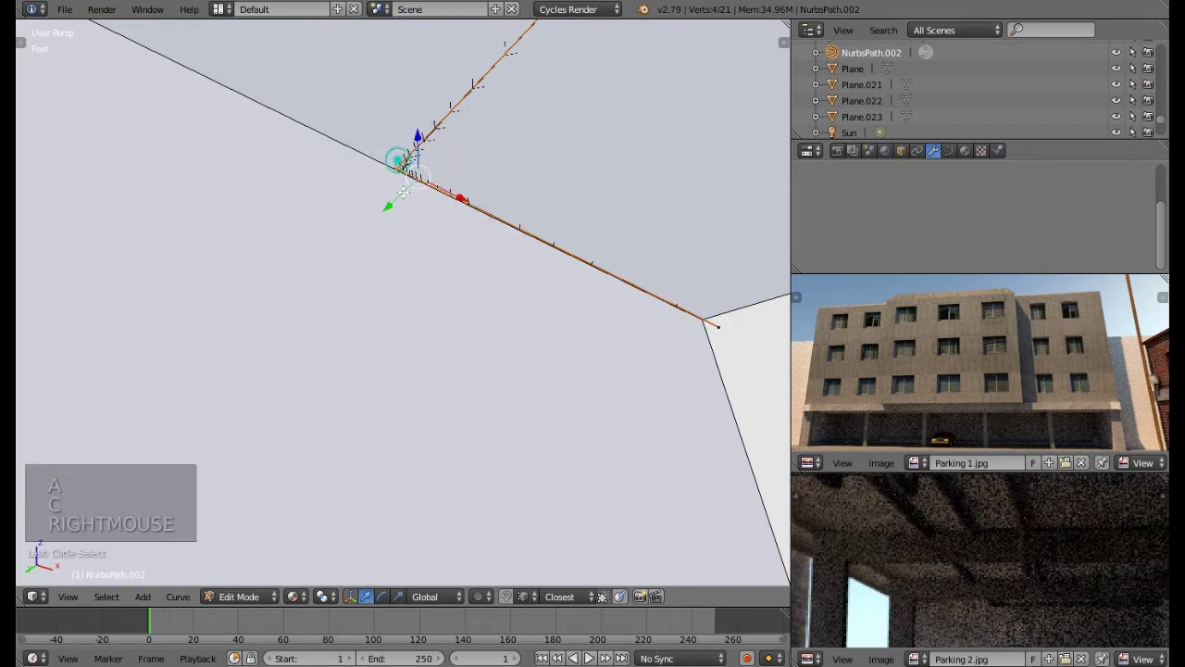
{"action": "key", "text": "c"}
{"action": "left_click", "coordinate": [699, 322]}
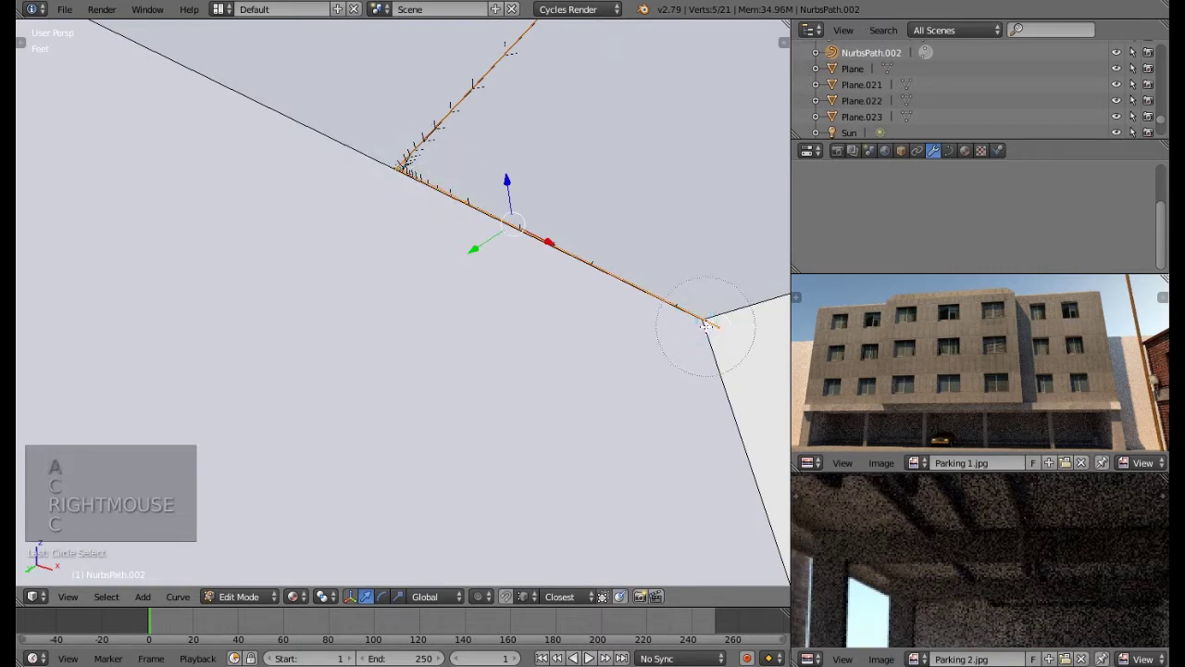
{"action": "right_click", "coordinate": [706, 326]}
{"action": "left_click", "coordinate": [482, 245]}
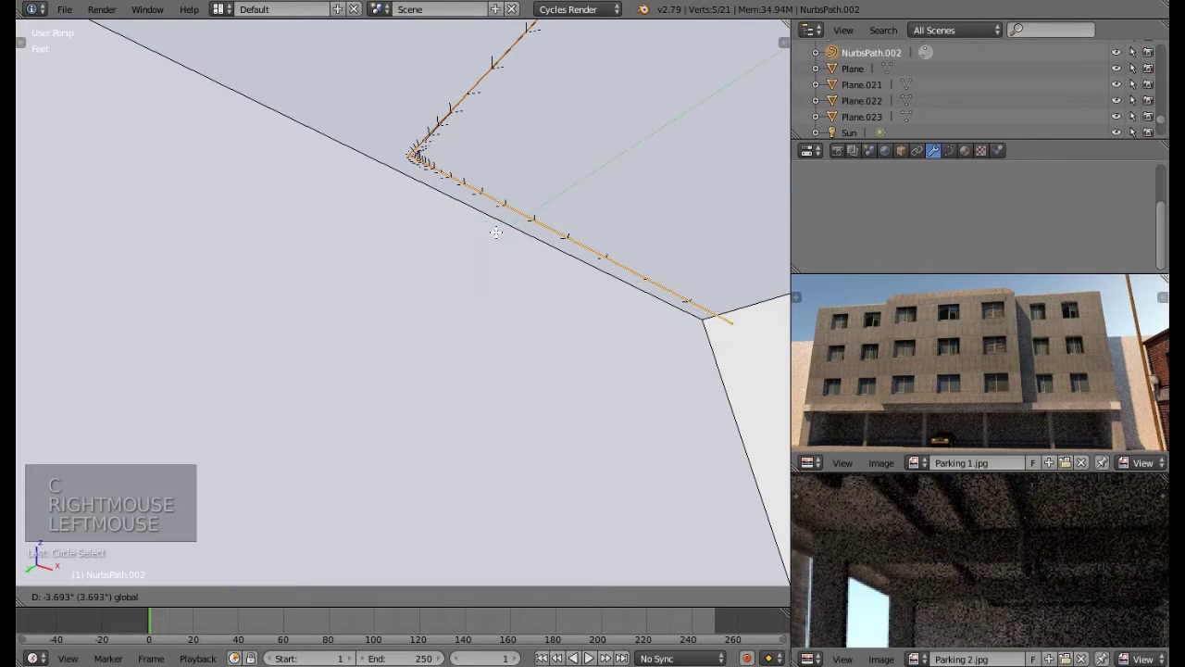
{"action": "key", "text": "Tab"}
Step: Edit the path again, select the three points at its starting end, and pull them along Y through the bay toward the neighbouring beam
{"action": "middle_click_drag", "start_coordinate": [499, 237], "coordinate": [439, 344]}
{"action": "scroll", "coordinate": [521, 269], "scroll_direction": "down", "scroll_amount": 6}
{"action": "scroll", "coordinate": [457, 373], "scroll_direction": "down", "scroll_amount": 2}
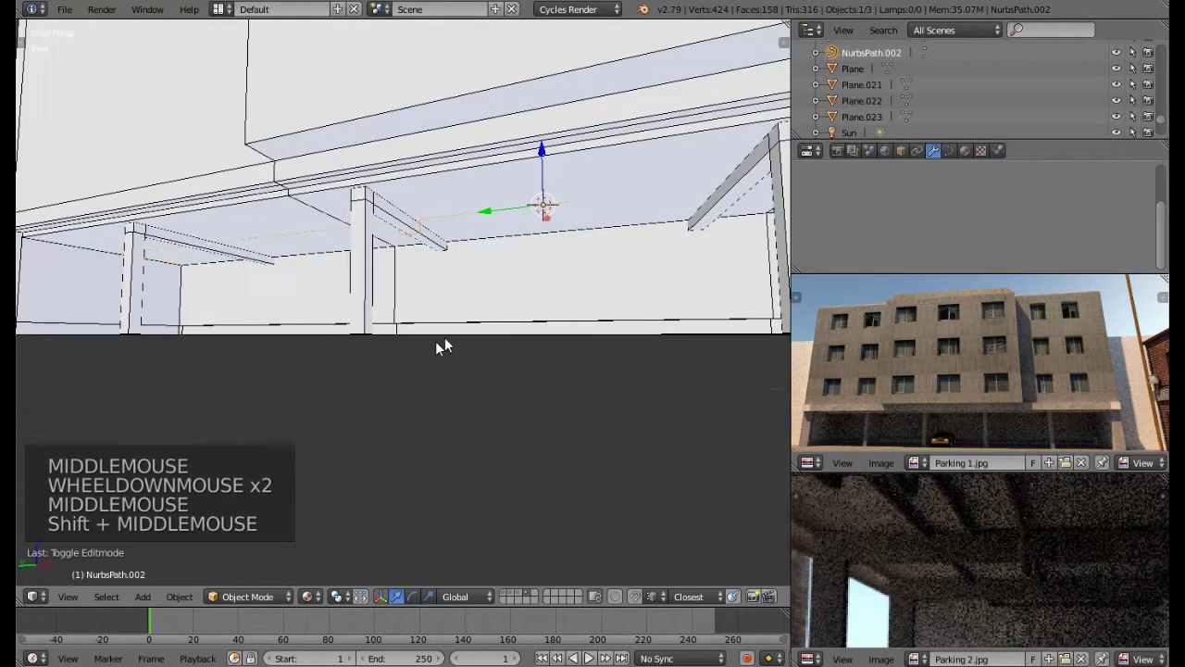
{"action": "middle_click_drag", "start_coordinate": [516, 257], "coordinate": [570, 272]}
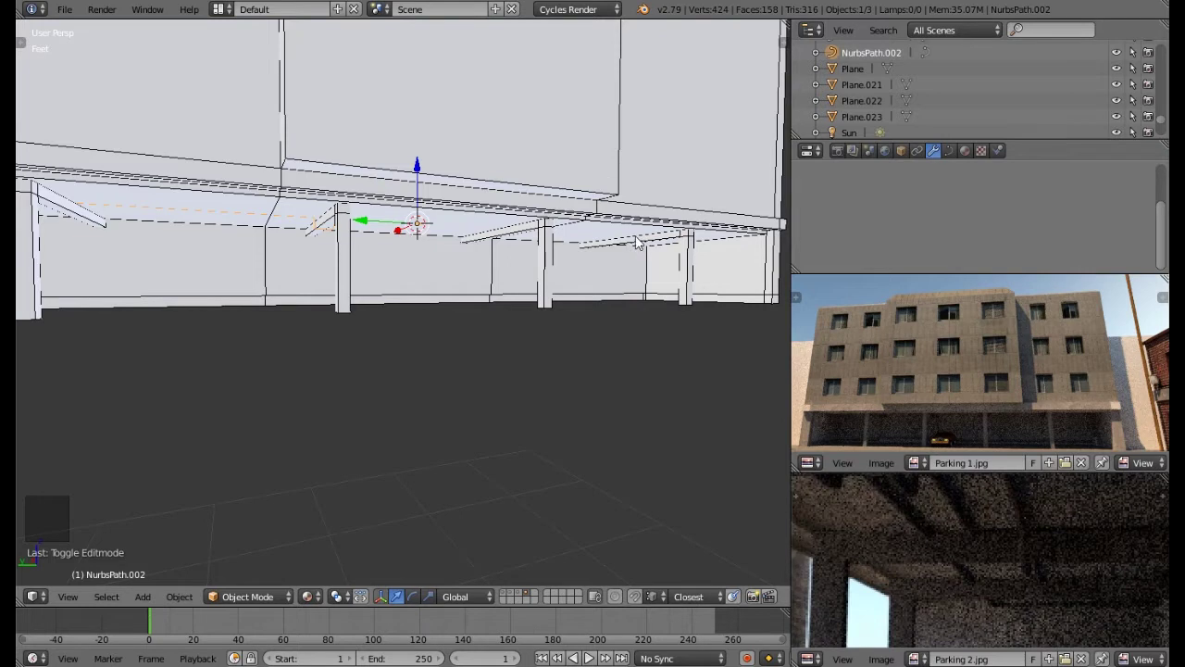
{"action": "scroll", "coordinate": [646, 242], "scroll_direction": "up", "scroll_amount": 2}
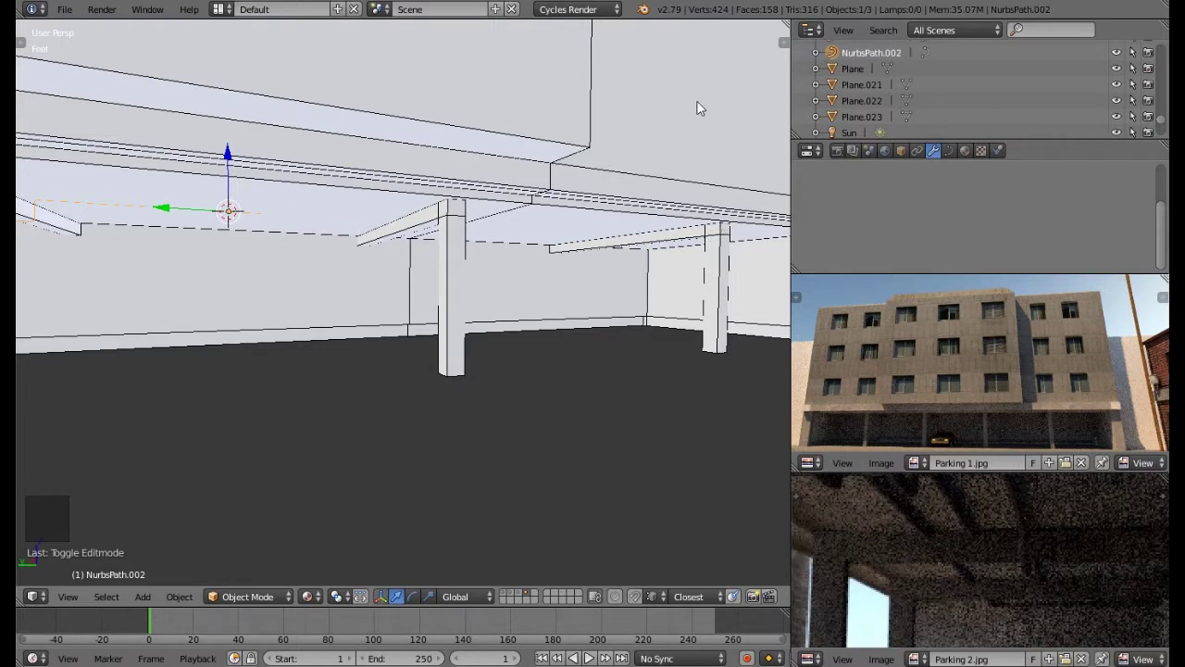
{"action": "left_click", "coordinate": [170, 213]}
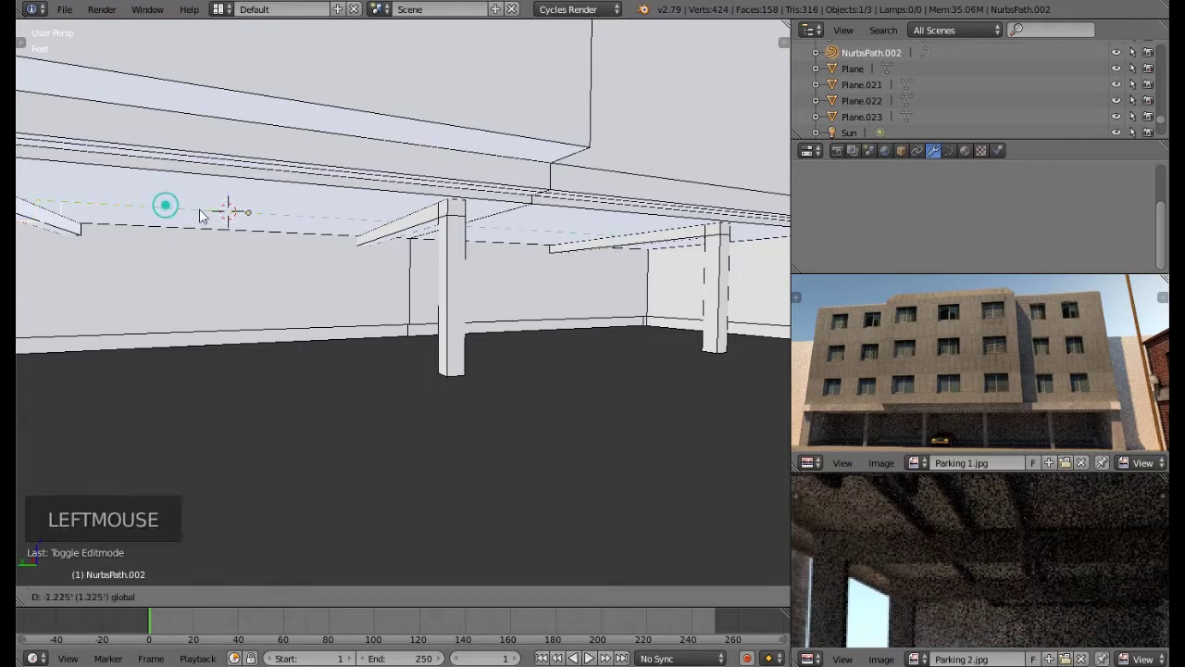
{"action": "key", "text": "Tab"}
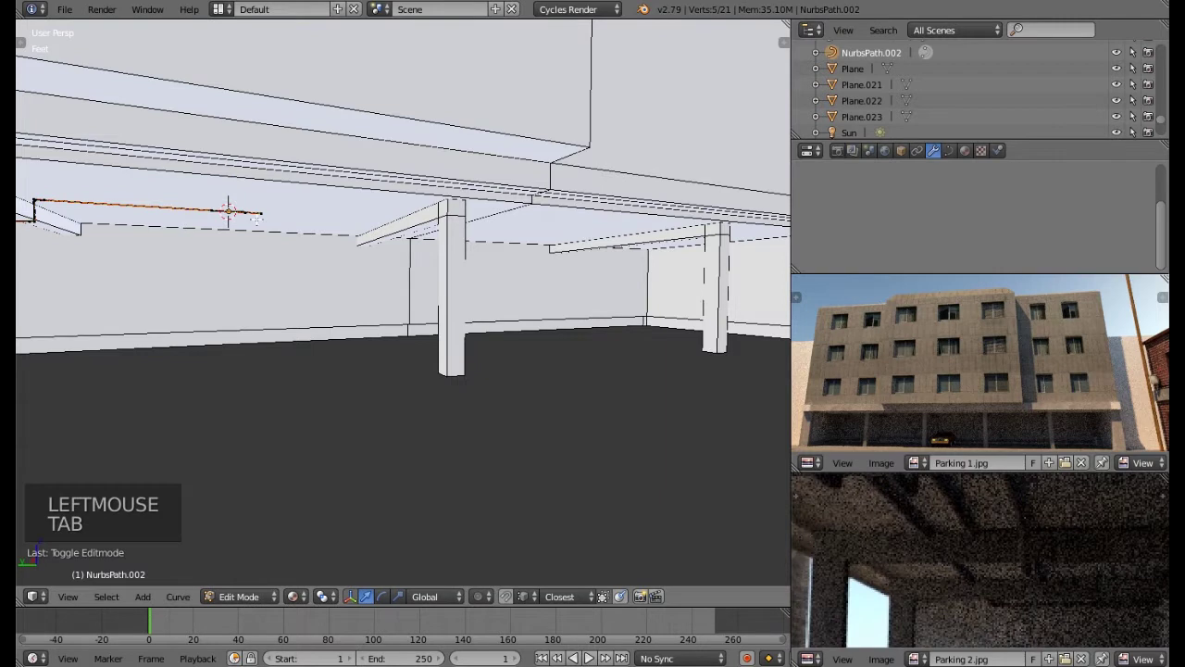
{"action": "right_click", "coordinate": [259, 213]}
{"action": "right_click", "coordinate": [236, 212], "text": "shift"}
{"action": "right_click", "coordinate": [201, 211], "text": "shift"}
{"action": "left_click_drag", "start_coordinate": [176, 210], "coordinate": [540, 246]}
Step: Select the two outermost points of the starting end and pull them farther along Y, close to the next beam
{"action": "right_click", "coordinate": [410, 221]}
{"action": "right_click", "coordinate": [428, 223], "text": "shift"}
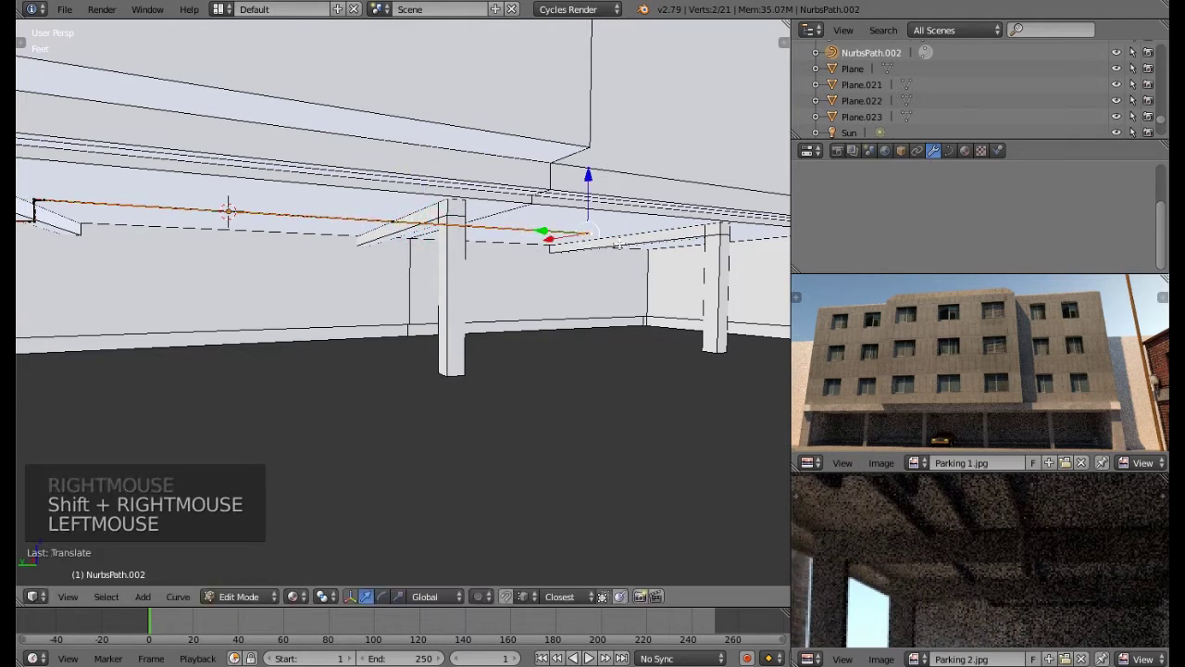
{"action": "key", "text": "KP_Decimal"}
{"action": "scroll", "coordinate": [457, 285], "scroll_direction": "down", "scroll_amount": 4}
{"action": "middle_click_drag", "start_coordinate": [457, 285], "coordinate": [304, 251]}
{"action": "left_click_drag", "start_coordinate": [276, 230], "coordinate": [639, 333]}
{"action": "middle_click_drag", "start_coordinate": [639, 333], "coordinate": [283, 291], "text": "shift"}
{"action": "left_click_drag", "start_coordinate": [405, 267], "coordinate": [347, 262]}
Step: Select the outermost starting point, adjust it along Y near the beam, and extrude a short segment toward the beam
{"action": "right_click", "coordinate": [453, 275]}
{"action": "middle_click_drag", "start_coordinate": [454, 278], "coordinate": [552, 343]}
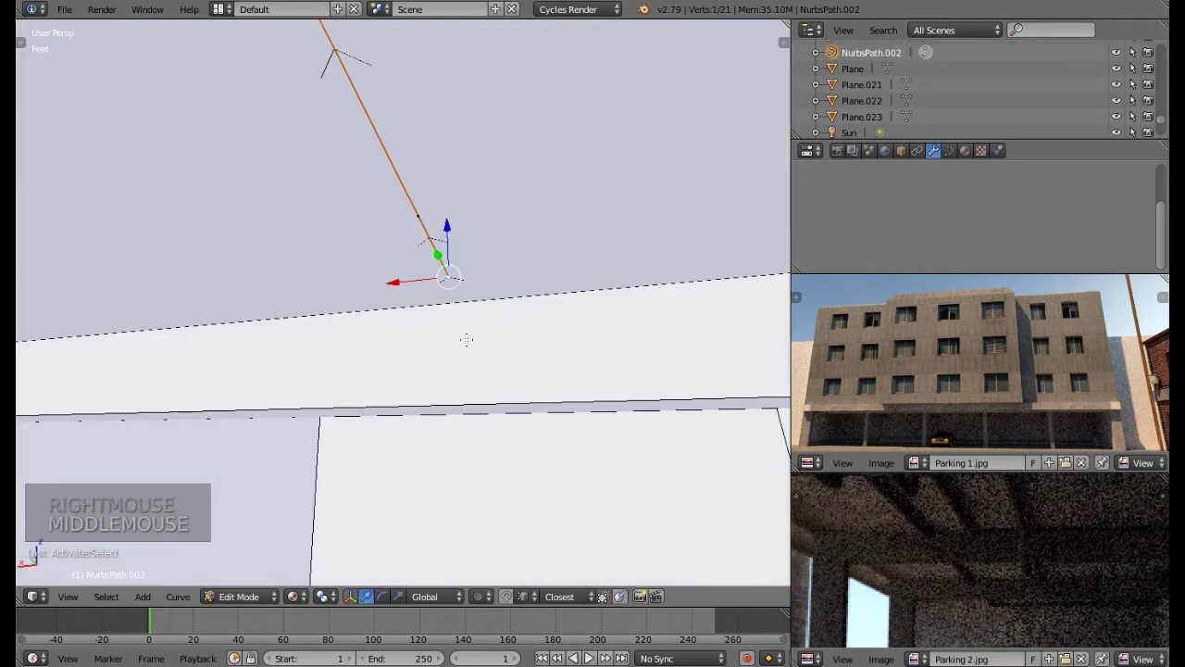
{"action": "middle_click_drag", "start_coordinate": [466, 337], "coordinate": [410, 269]}
{"action": "left_click_drag", "start_coordinate": [395, 260], "coordinate": [395, 316]}
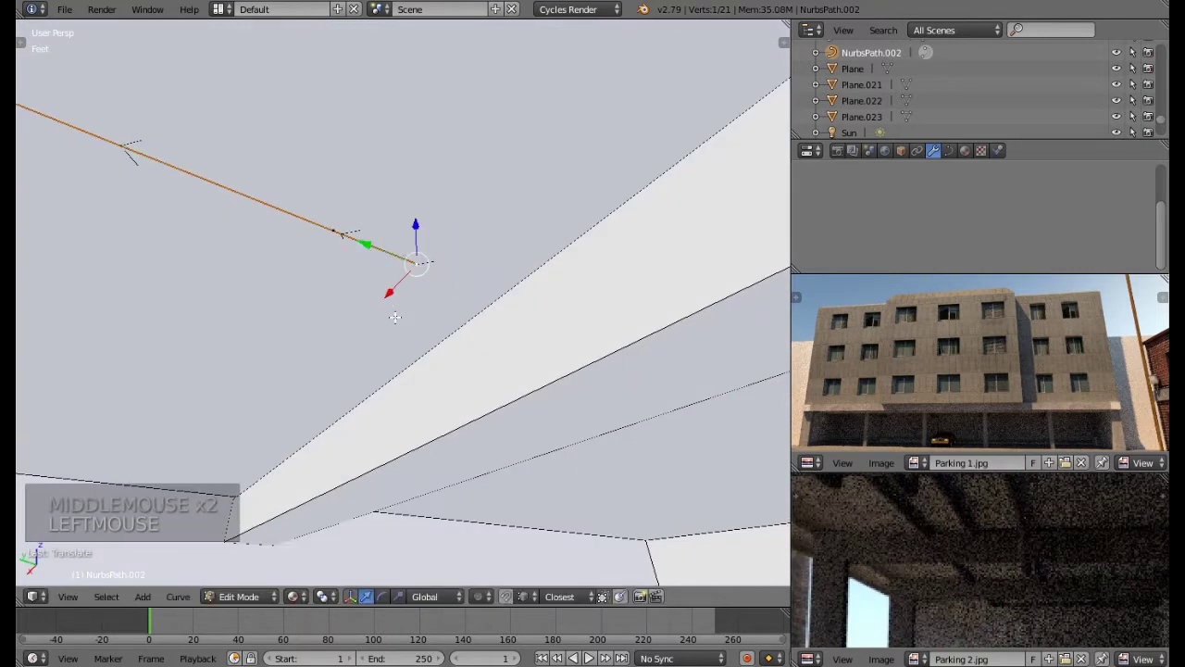
{"action": "key", "text": "e"}
{"action": "left_click", "coordinate": [430, 335]}
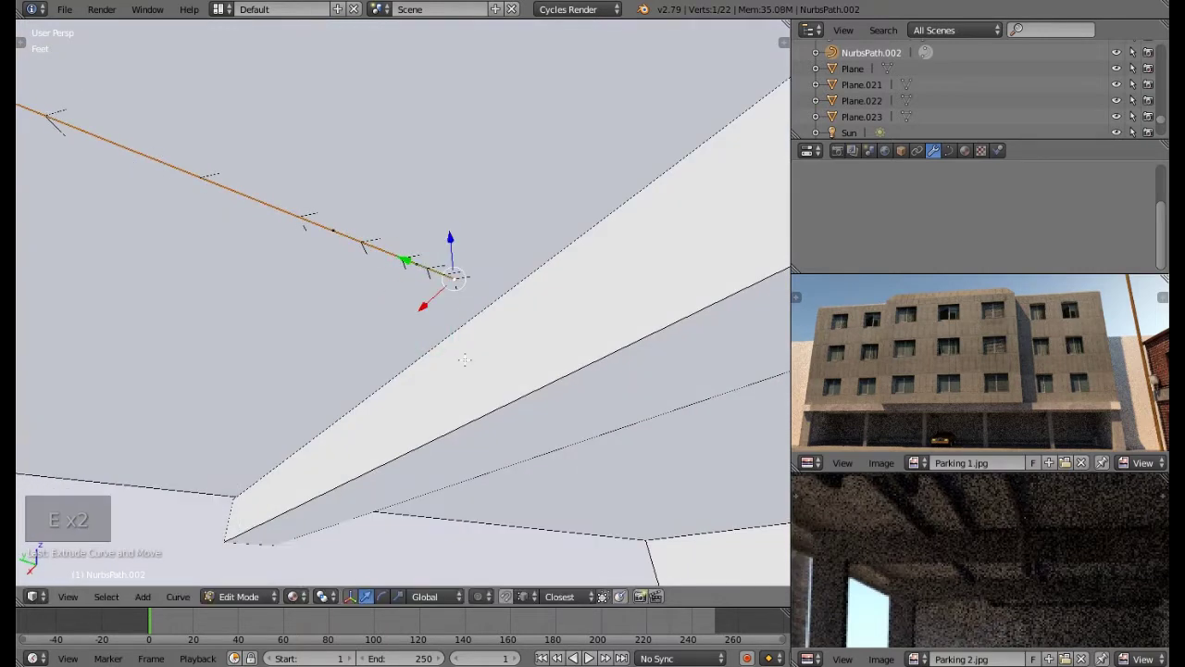
Step: Extrude a short corner segment and a longer segment along X beside the beam, and pull the end point farther toward the building's front
{"action": "key", "text": "e"}
{"action": "left_click", "coordinate": [479, 341]}
{"action": "key", "text": "e"}
{"action": "left_click", "coordinate": [585, 242]}
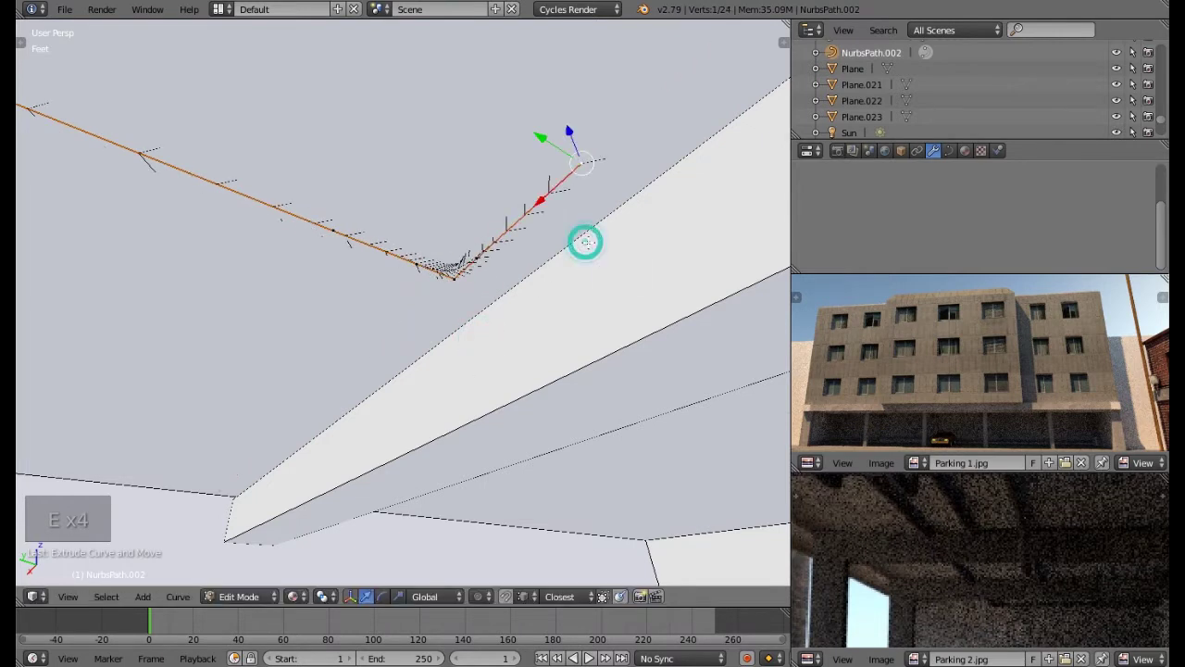
{"action": "scroll", "coordinate": [585, 242], "scroll_direction": "down", "scroll_amount": 3}
{"action": "middle_click_drag", "start_coordinate": [585, 242], "coordinate": [484, 300]}
{"action": "scroll", "coordinate": [588, 306], "scroll_direction": "down", "scroll_amount": 2}
{"action": "left_click_drag", "start_coordinate": [512, 245], "coordinate": [636, 207]}
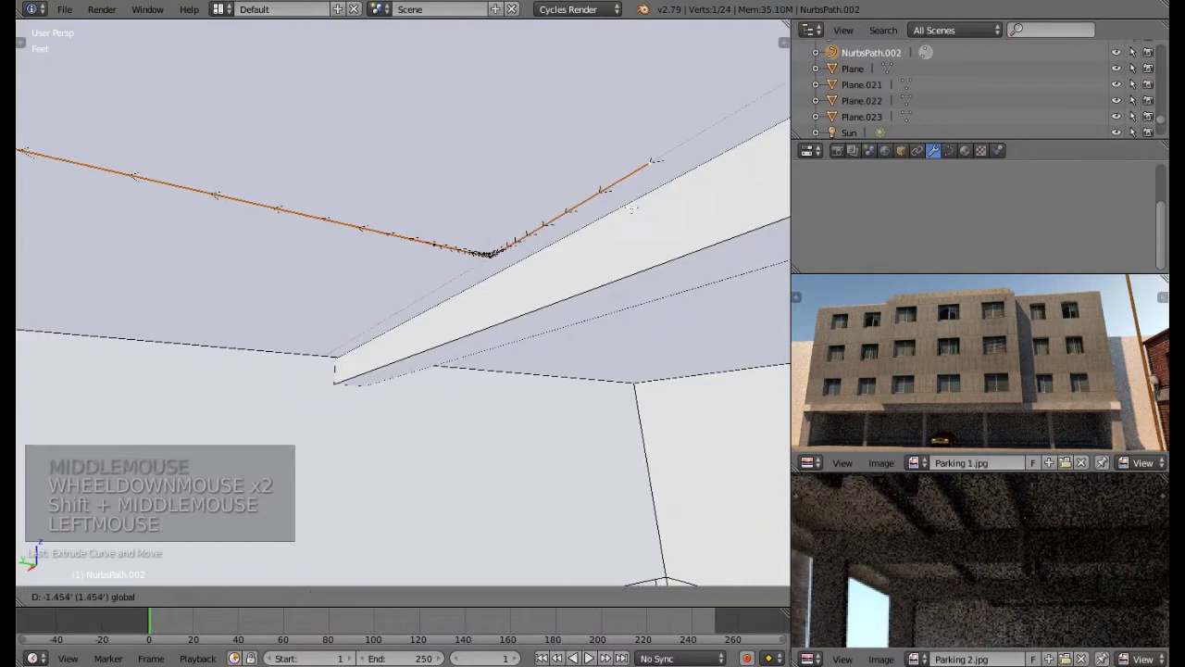
Step: Pull the path's end point along X past the pillar to the building's front and adjust its final reach
{"action": "scroll", "coordinate": [635, 207], "scroll_direction": "down", "scroll_amount": 2}
{"action": "scroll", "coordinate": [635, 208], "scroll_direction": "down", "scroll_amount": 4}
{"action": "middle_click_drag", "start_coordinate": [635, 208], "coordinate": [535, 295]}
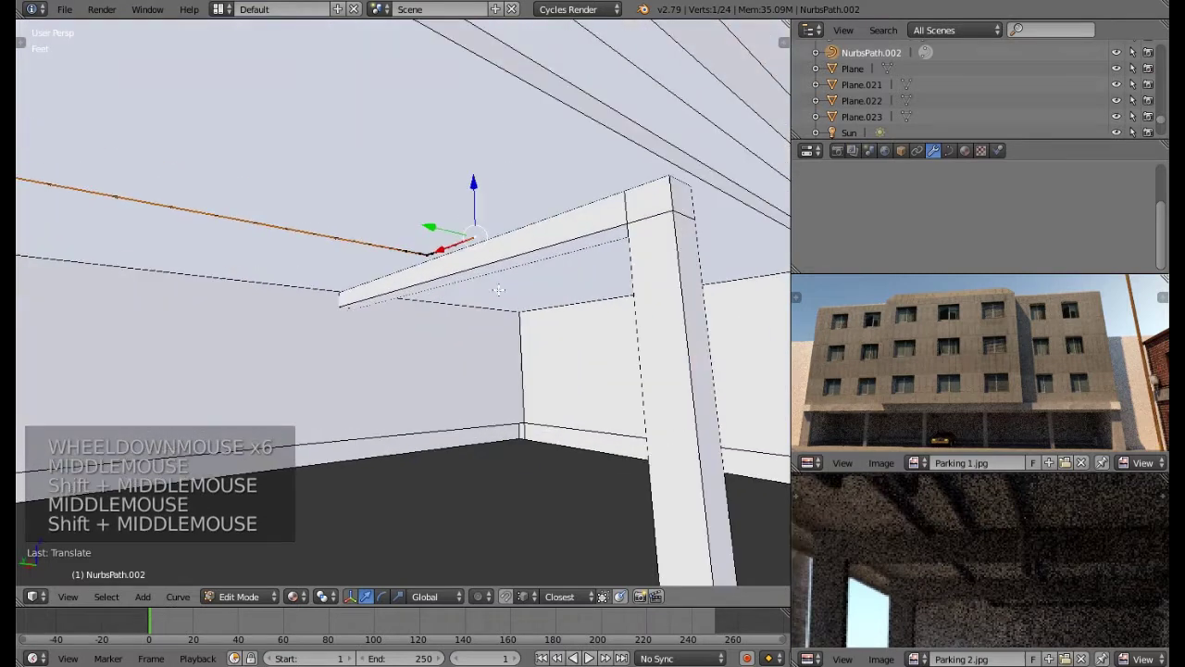
{"action": "left_click_drag", "start_coordinate": [458, 241], "coordinate": [657, 211]}
{"action": "middle_click_drag", "start_coordinate": [657, 211], "coordinate": [717, 193]}
{"action": "left_click_drag", "start_coordinate": [719, 193], "coordinate": [690, 195]}
{"action": "middle_click_drag", "start_coordinate": [690, 195], "coordinate": [666, 243]}
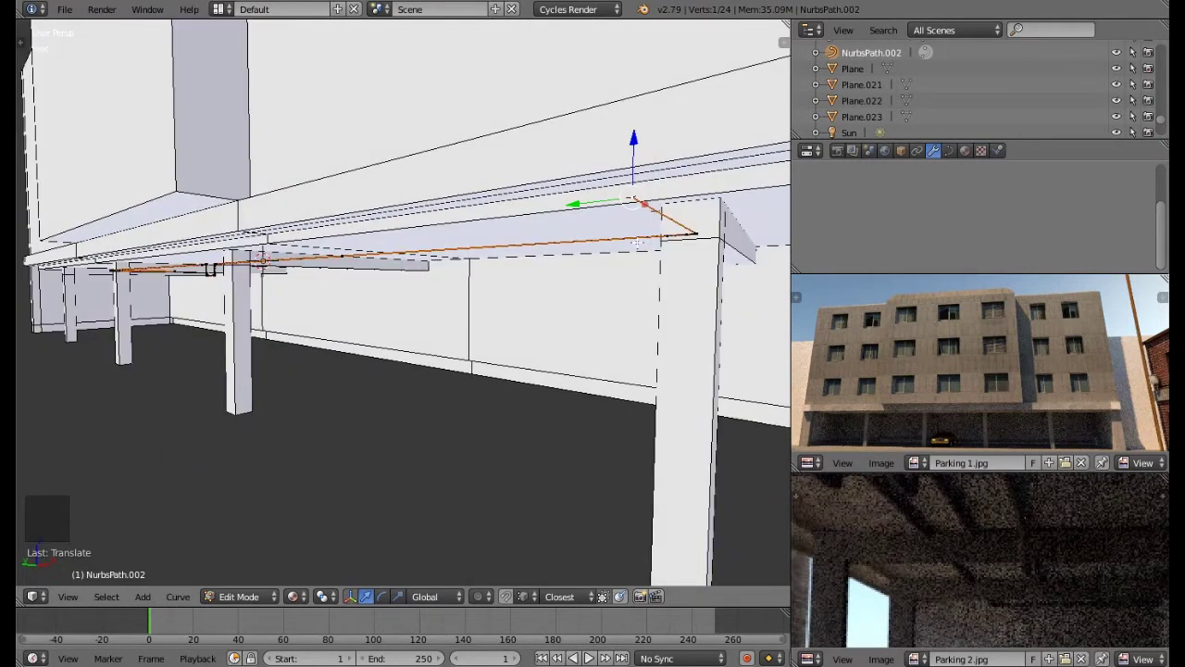
Step: Select all points of the pipe path and shift the whole path slightly along the Z axis
{"action": "key", "text": "a"}
{"action": "key", "text": "a"}
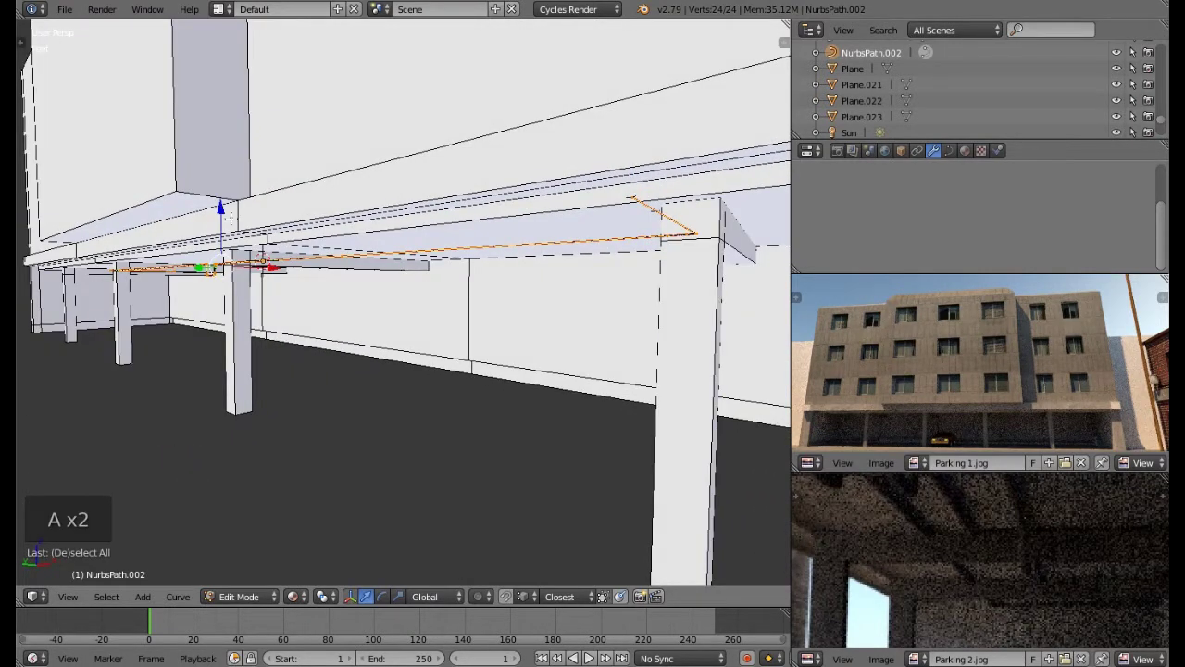
{"action": "left_click_drag", "start_coordinate": [221, 209], "coordinate": [234, 214]}
{"action": "middle_click_drag", "start_coordinate": [233, 215], "coordinate": [538, 266]}
Step: Select the path's end point, adjust it along X, and extrude it a short distance in the X direction
{"action": "right_click", "coordinate": [404, 239]}
{"action": "middle_click_drag", "start_coordinate": [403, 239], "coordinate": [328, 249]}
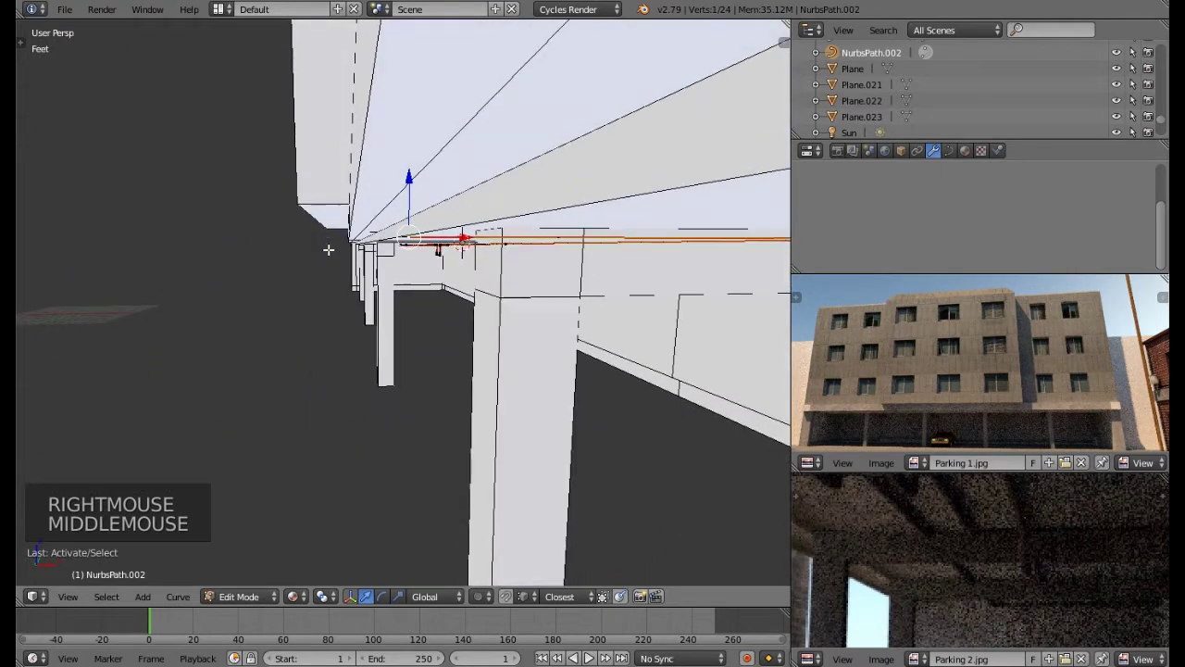
{"action": "left_click_drag", "start_coordinate": [454, 238], "coordinate": [481, 262]}
{"action": "key", "text": "e"}
{"action": "key", "text": "e"}
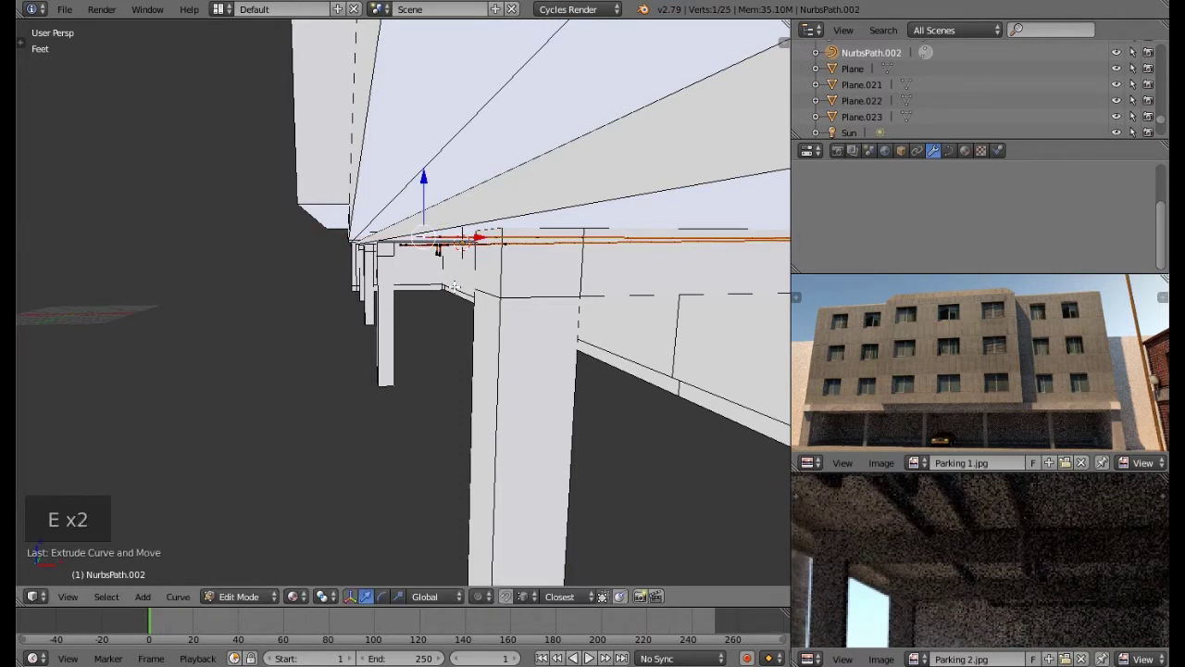
Step: Extrude the path's end point upward along Z twice to form a bend into the ceiling, and finish editing the path
{"action": "key", "text": "e"}
{"action": "key", "text": "z"}
{"action": "left_click", "coordinate": [461, 270]}
{"action": "key", "text": "e"}
{"action": "key", "text": "z"}
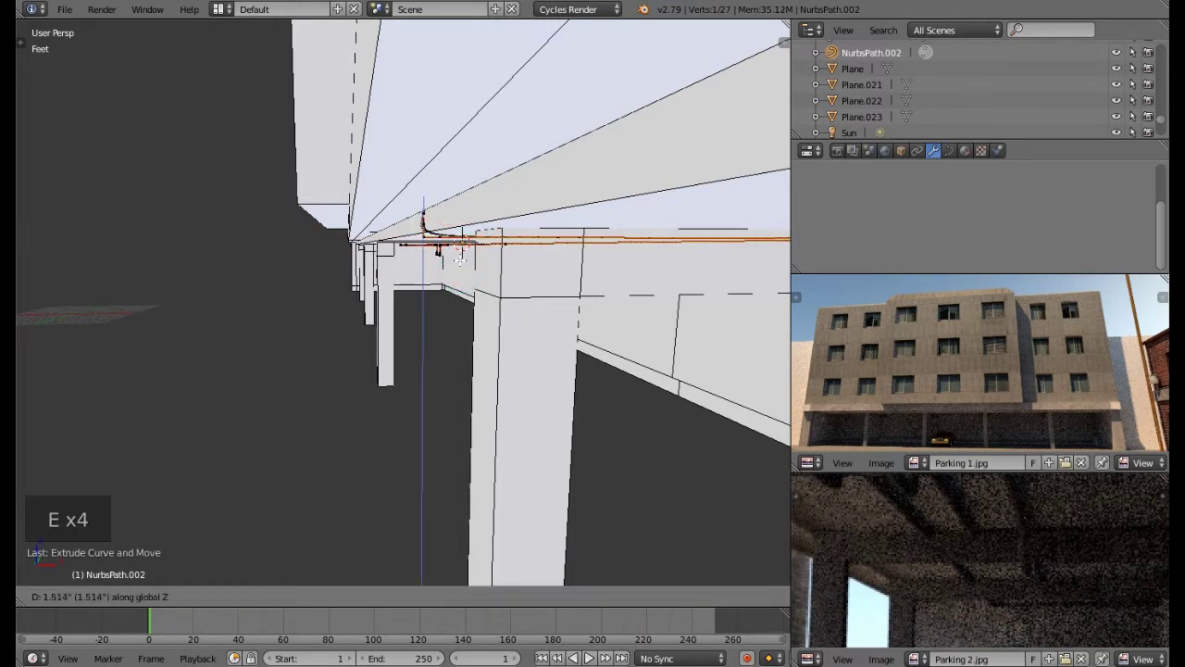
{"action": "left_click", "coordinate": [461, 231]}
{"action": "middle_click_drag", "start_coordinate": [460, 232], "coordinate": [426, 135]}
{"action": "mouse_move", "coordinate": [426, 135]}
{"action": "left_mouse_down"}
{"action": "mouse_move", "coordinate": [430, 157]}
{"action": "mouse_move", "coordinate": [436, 148]}
{"action": "left_mouse_up"}
{"action": "middle_click_drag", "start_coordinate": [436, 149], "coordinate": [462, 299]}
{"action": "key", "text": "Tab"}
Step: Examine the pipe routing along the parking ceiling and walls in the Parking 2.jpg reference image
{"action": "scroll", "coordinate": [458, 294], "scroll_direction": "down", "scroll_amount": 5}
{"action": "scroll", "coordinate": [487, 251], "scroll_direction": "up", "scroll_amount": 8}
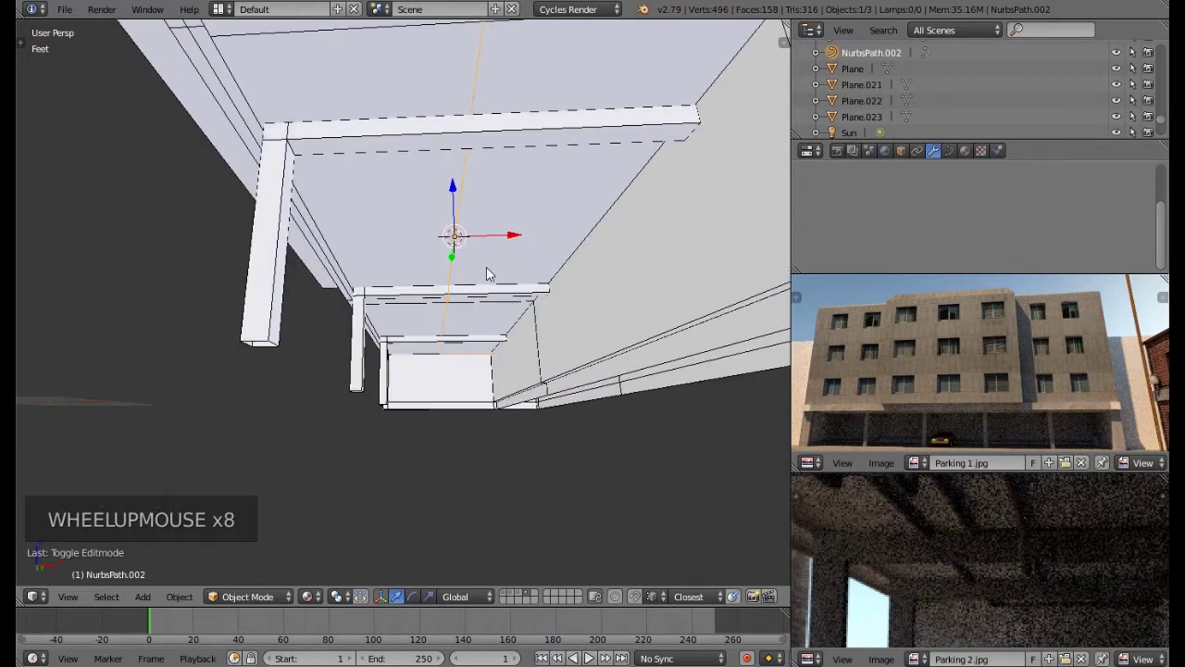
{"action": "middle_click_drag", "start_coordinate": [952, 519], "coordinate": [960, 596]}
{"action": "scroll", "coordinate": [964, 561], "scroll_direction": "up", "scroll_amount": 1}
{"action": "scroll", "coordinate": [963, 560], "scroll_direction": "down", "scroll_amount": 3}
{"action": "scroll", "coordinate": [957, 605], "scroll_direction": "down", "scroll_amount": 4}
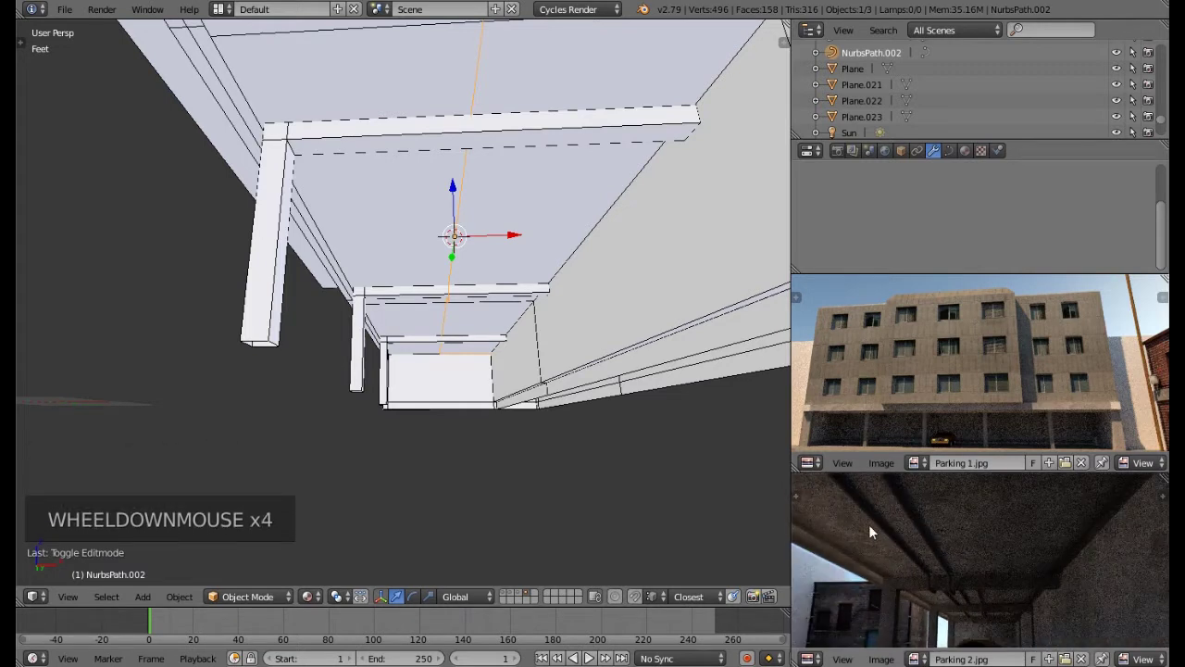
{"action": "scroll", "coordinate": [998, 629], "scroll_direction": "up", "scroll_amount": 5}
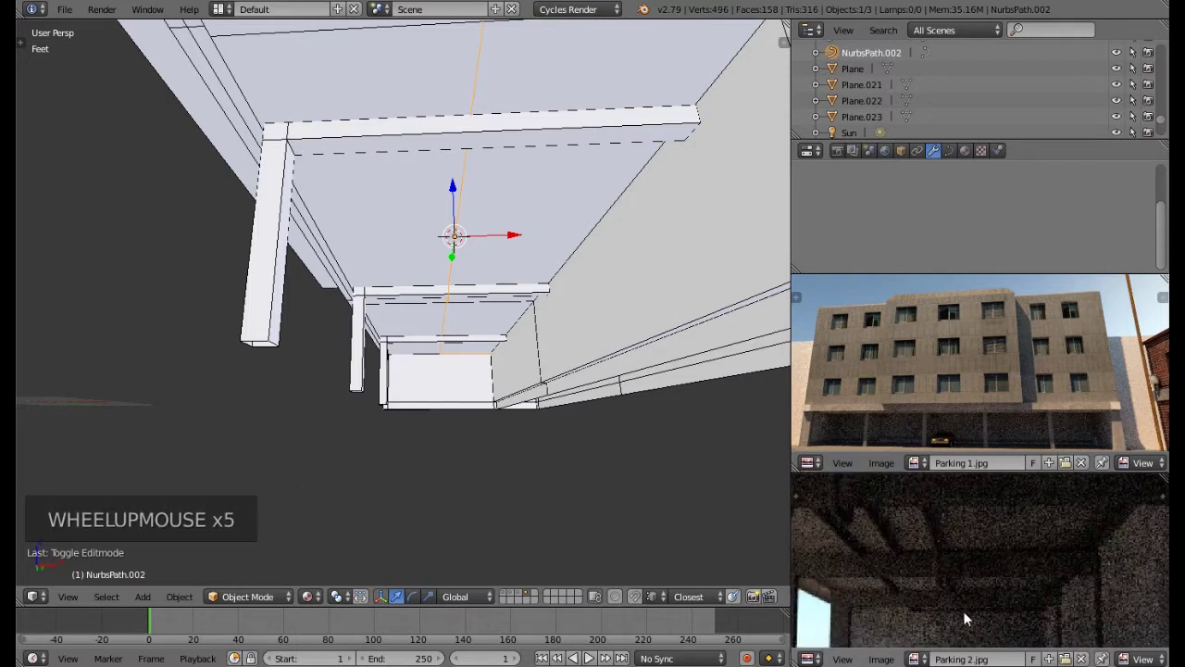
{"action": "scroll", "coordinate": [963, 616], "scroll_direction": "down", "scroll_amount": 3}
{"action": "middle_click_drag", "start_coordinate": [985, 598], "coordinate": [980, 568]}
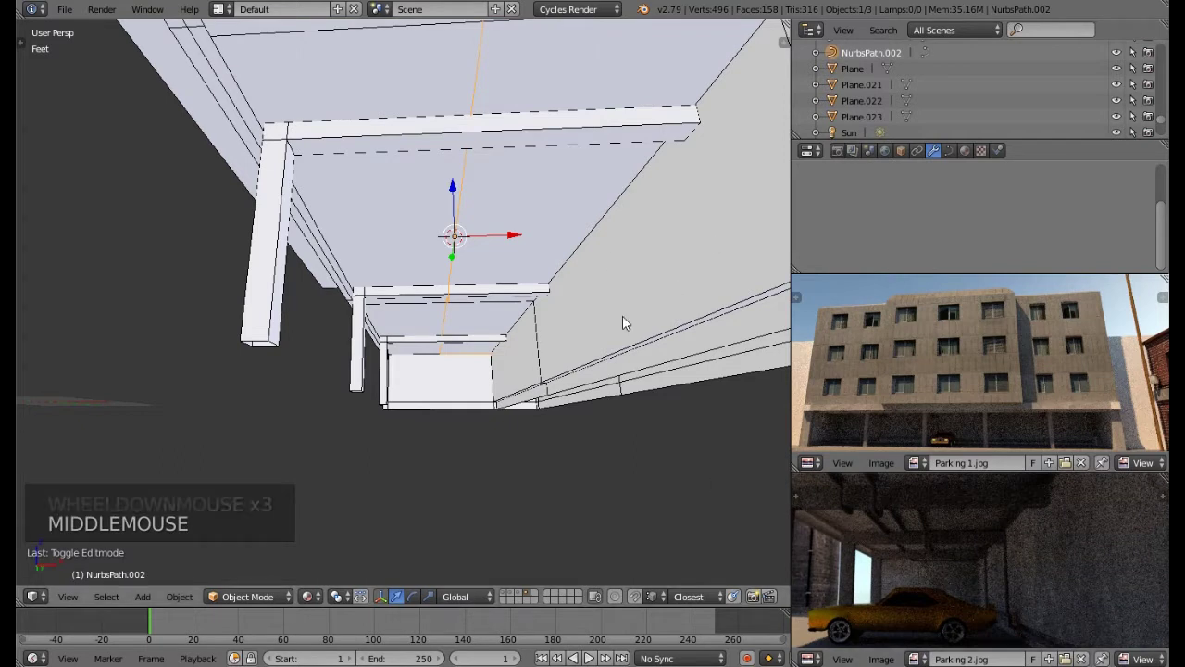
{"action": "middle_click_drag", "start_coordinate": [1006, 612], "coordinate": [998, 588]}
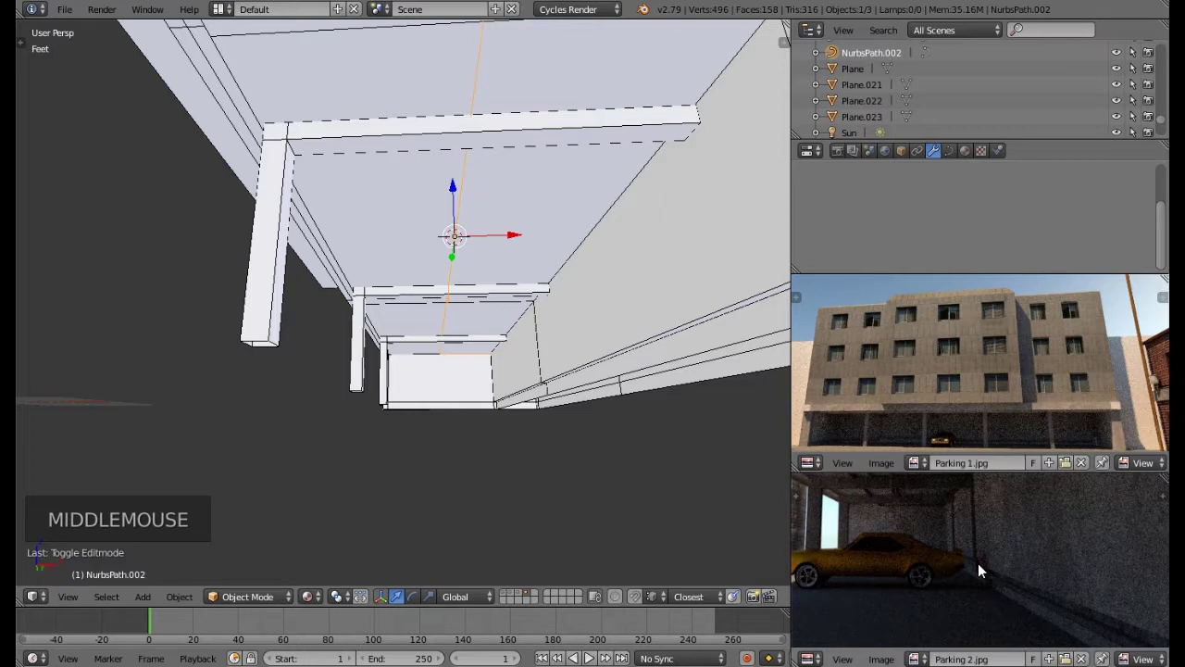
Step: Duplicate the ceiling pipe path and move the copy slightly along the X axis beside the original
{"action": "middle_click_drag", "start_coordinate": [386, 292], "coordinate": [366, 306]}
{"action": "middle_click_drag", "start_coordinate": [438, 313], "coordinate": [454, 313]}
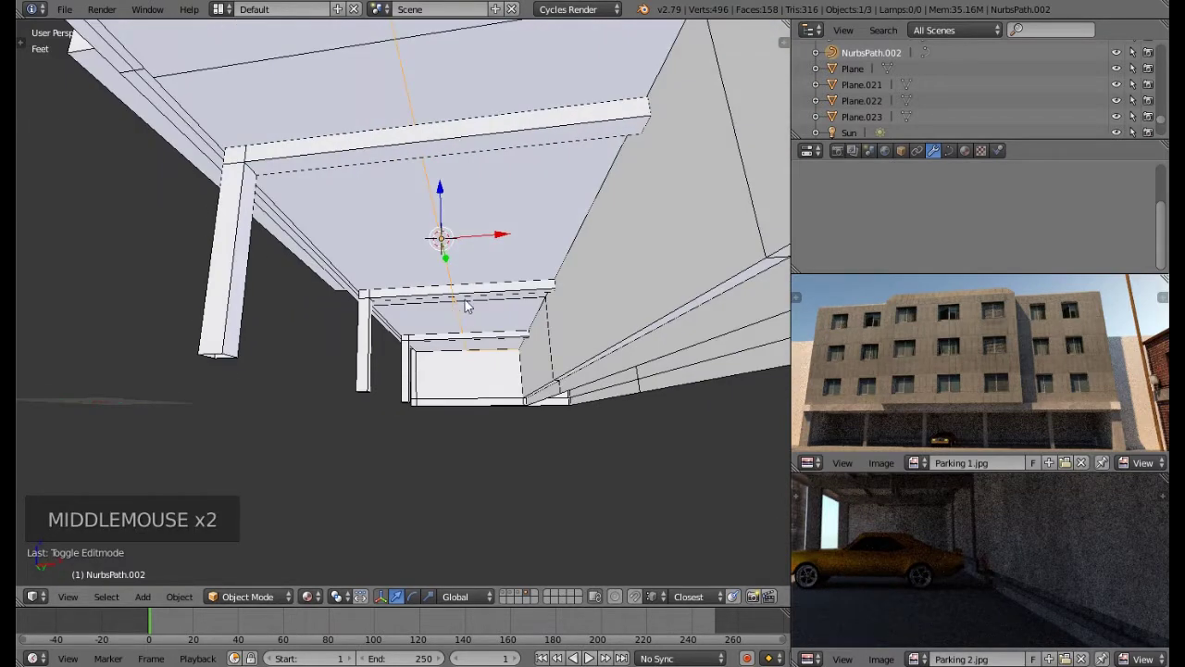
{"action": "key", "text": "shift+d"}
{"action": "left_click", "coordinate": [479, 235]}
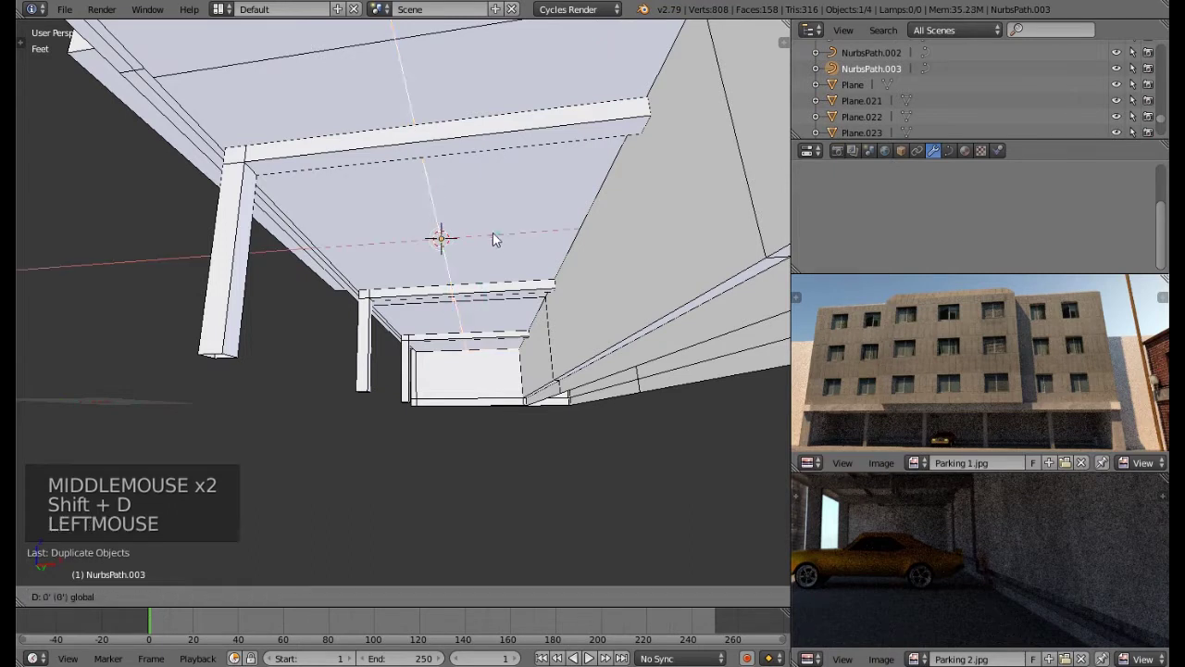
{"action": "middle_click_drag", "start_coordinate": [443, 294], "coordinate": [516, 373]}
Step: Delete the two vertices of the duplicated path that run along the far end wall towards the back corner
{"action": "scroll", "coordinate": [295, 367], "scroll_direction": "up", "scroll_amount": 8}
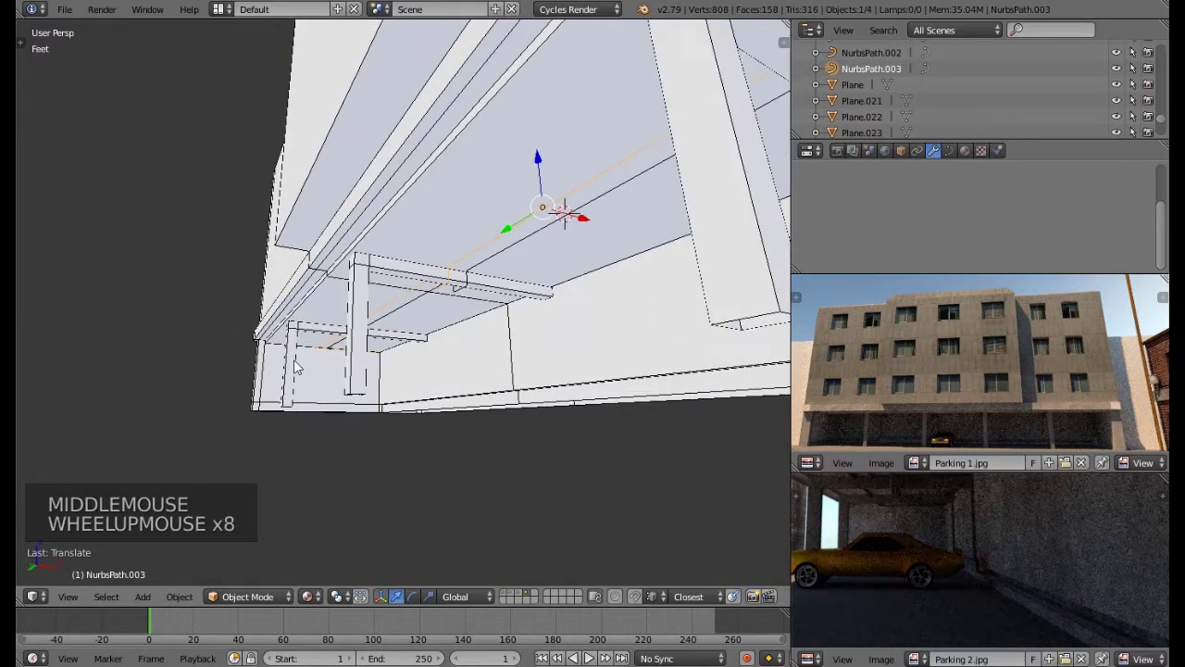
{"action": "key", "text": "Tab"}
{"action": "key", "text": "a"}
{"action": "key", "text": "a"}
{"action": "key", "text": "c"}
{"action": "left_click", "coordinate": [329, 370]}
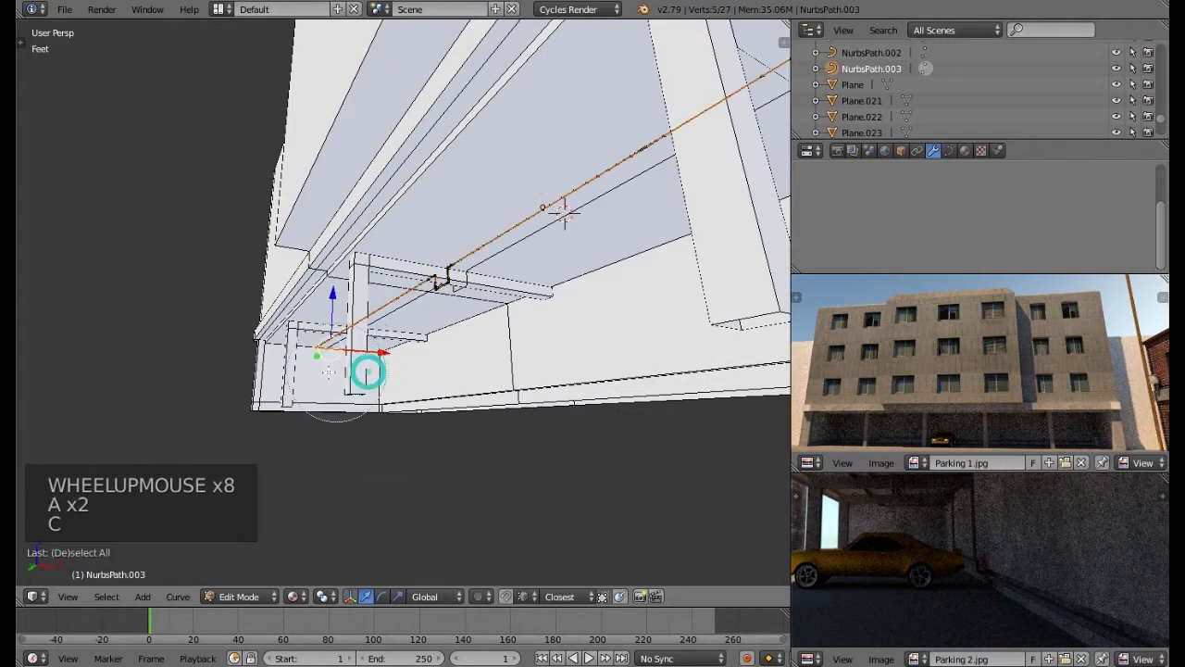
{"action": "right_click", "coordinate": [329, 371]}
{"action": "key", "text": "KP_Decimal"}
{"action": "middle_click_drag", "start_coordinate": [410, 352], "coordinate": [500, 365]}
{"action": "scroll", "coordinate": [373, 312], "scroll_direction": "up", "scroll_amount": 1}
{"action": "key", "text": "a"}
{"action": "key", "text": "c"}
{"action": "left_click", "coordinate": [398, 292]}
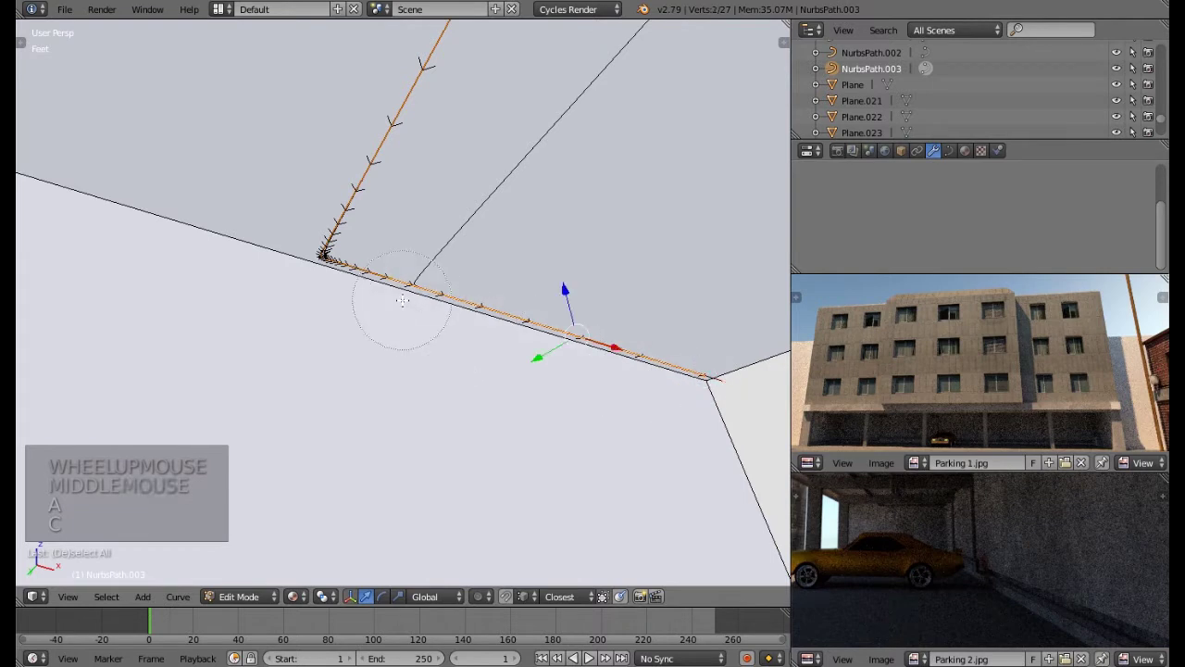
{"action": "right_click", "coordinate": [396, 294]}
{"action": "key", "text": "Delete"}
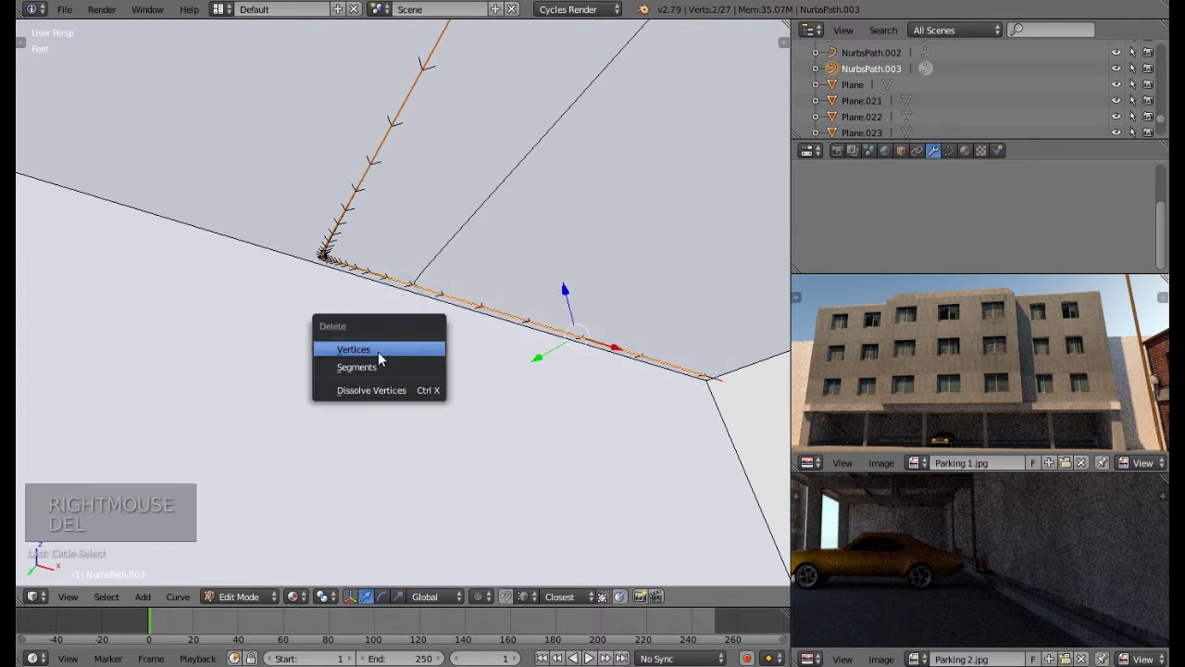
{"action": "left_click", "coordinate": [378, 351]}
Step: Move the duplicated path's remaining end point along X to the other side, so the bend faces the front of the building
{"action": "middle_click_drag", "start_coordinate": [239, 238], "coordinate": [432, 309], "text": "shift"}
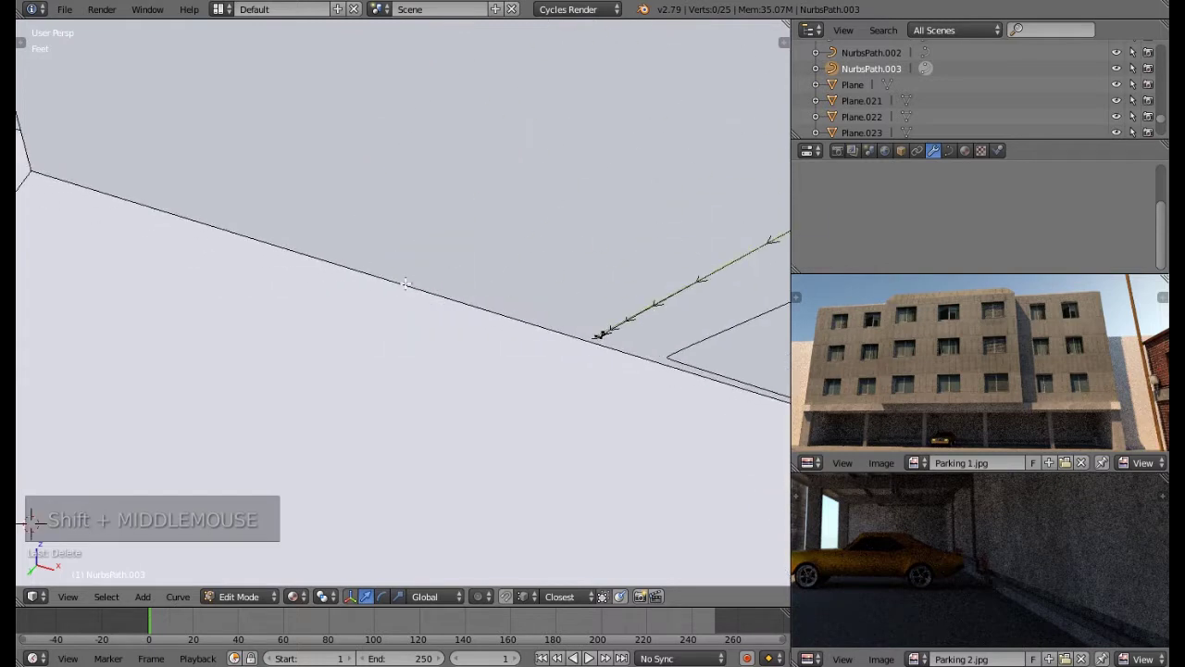
{"action": "scroll", "coordinate": [605, 347], "scroll_direction": "up", "scroll_amount": 4}
{"action": "right_click", "coordinate": [504, 305]}
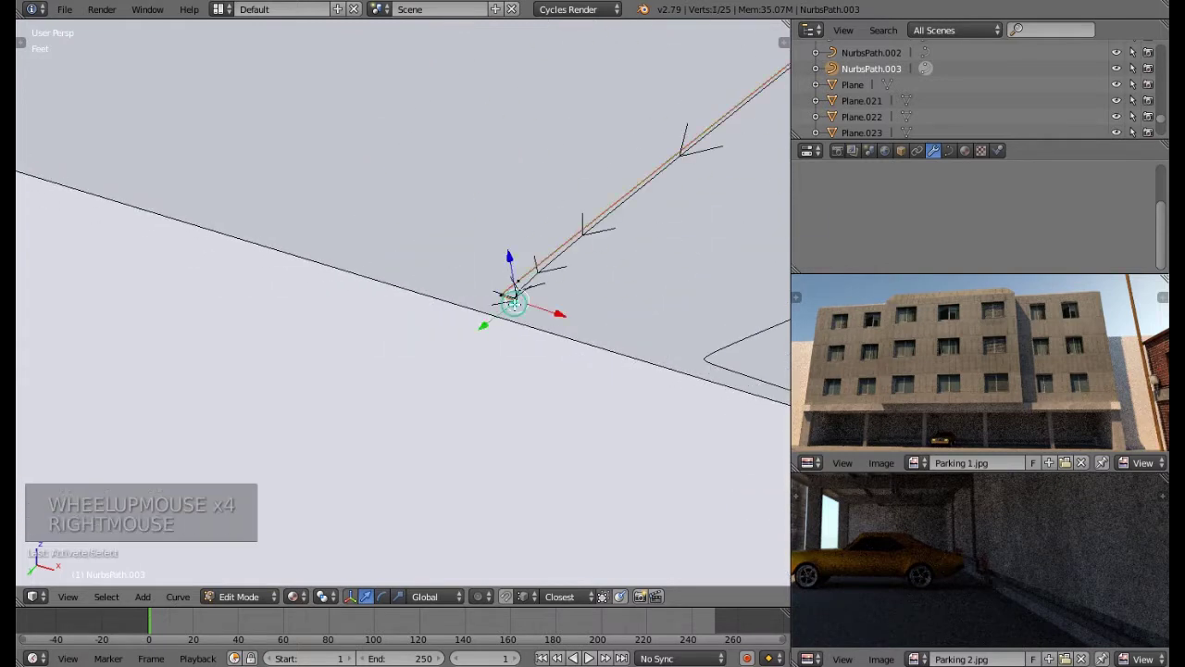
{"action": "scroll", "coordinate": [511, 298], "scroll_direction": "up", "scroll_amount": 3}
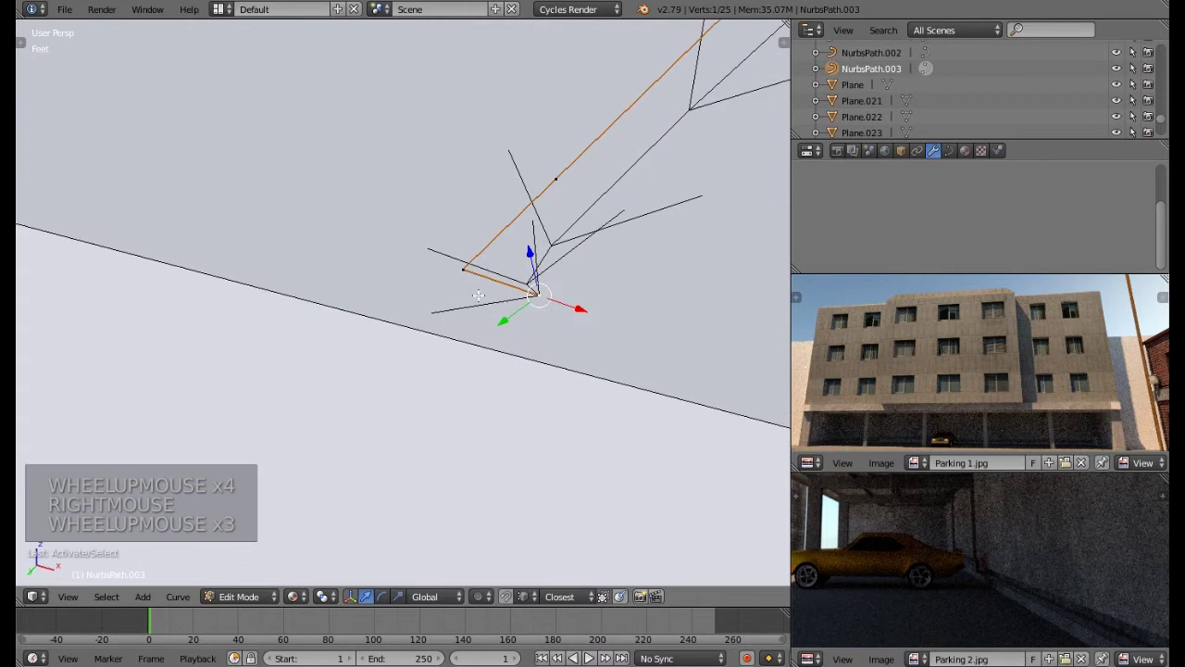
{"action": "left_click_drag", "start_coordinate": [561, 309], "coordinate": [374, 311]}
{"action": "scroll", "coordinate": [394, 291], "scroll_direction": "down", "scroll_amount": 2}
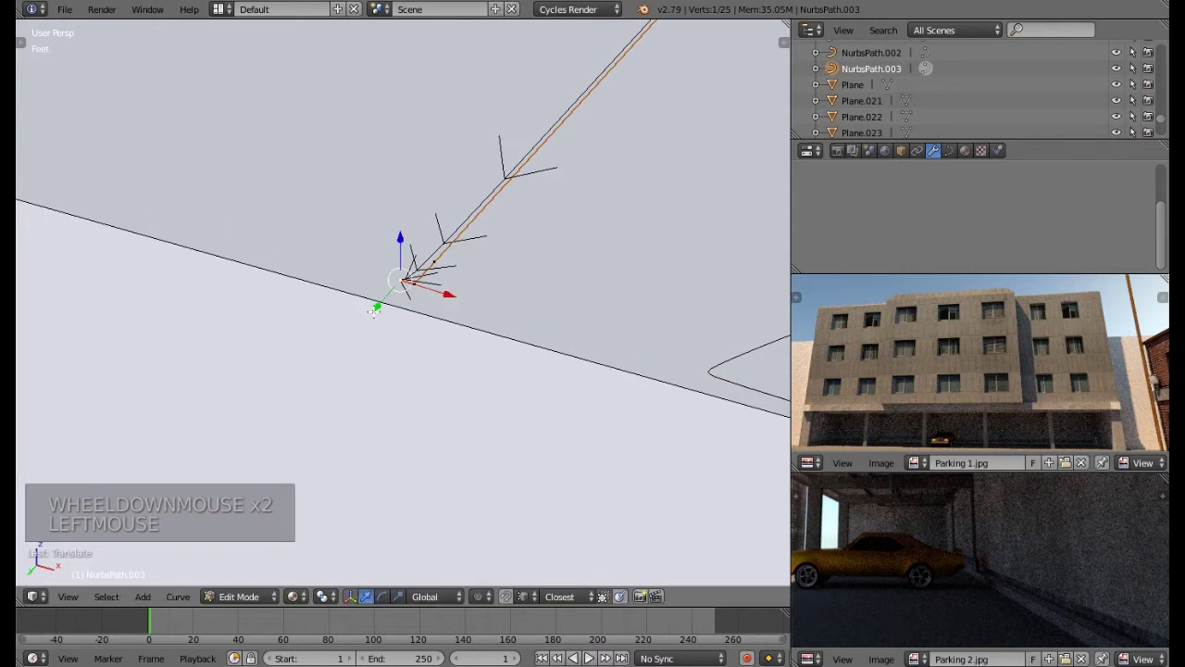
Step: Extrude the path end a short distance along negative X, and again about 6.7 feet along the end wall towards the front pillar
{"action": "key", "text": "e"}
{"action": "key", "text": "e"}
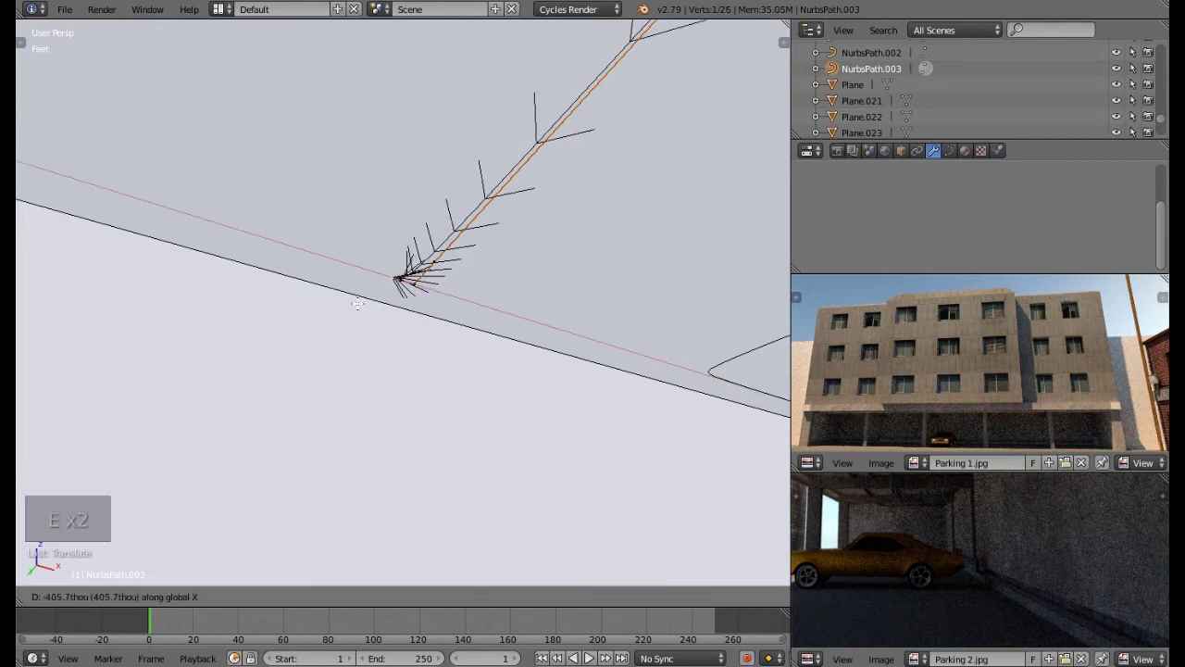
{"action": "left_click", "coordinate": [263, 273]}
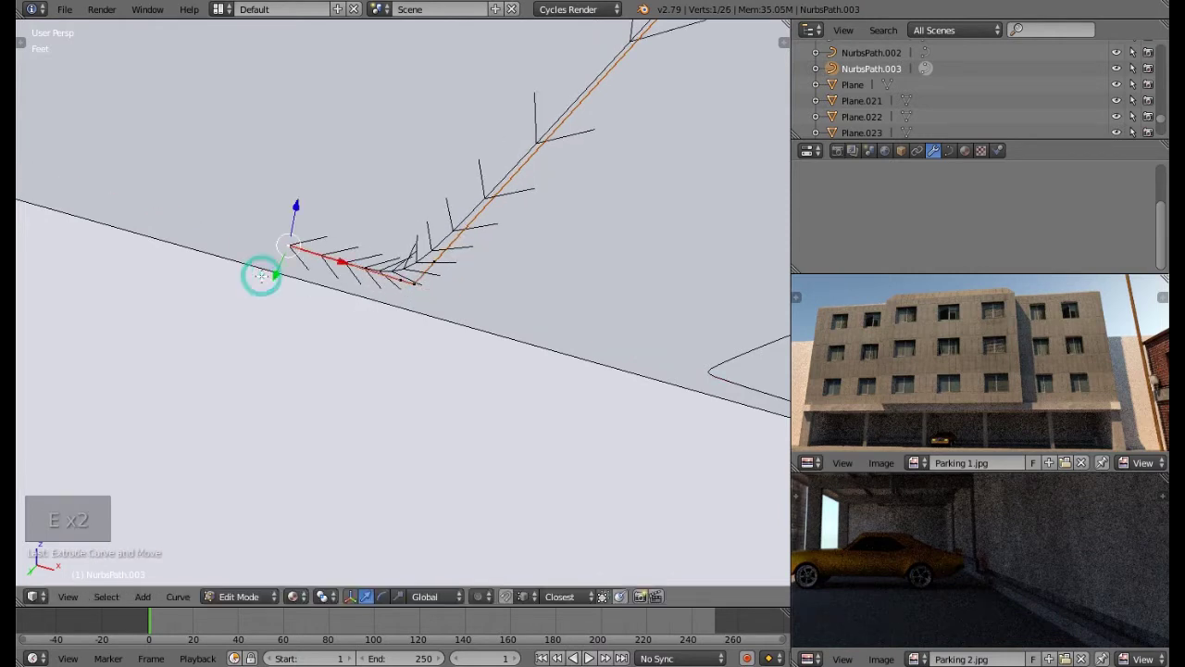
{"action": "scroll", "coordinate": [278, 282], "scroll_direction": "down", "scroll_amount": 2}
{"action": "middle_click_drag", "start_coordinate": [287, 289], "coordinate": [504, 339], "text": "shift"}
{"action": "scroll", "coordinate": [458, 318], "scroll_direction": "down", "scroll_amount": 5}
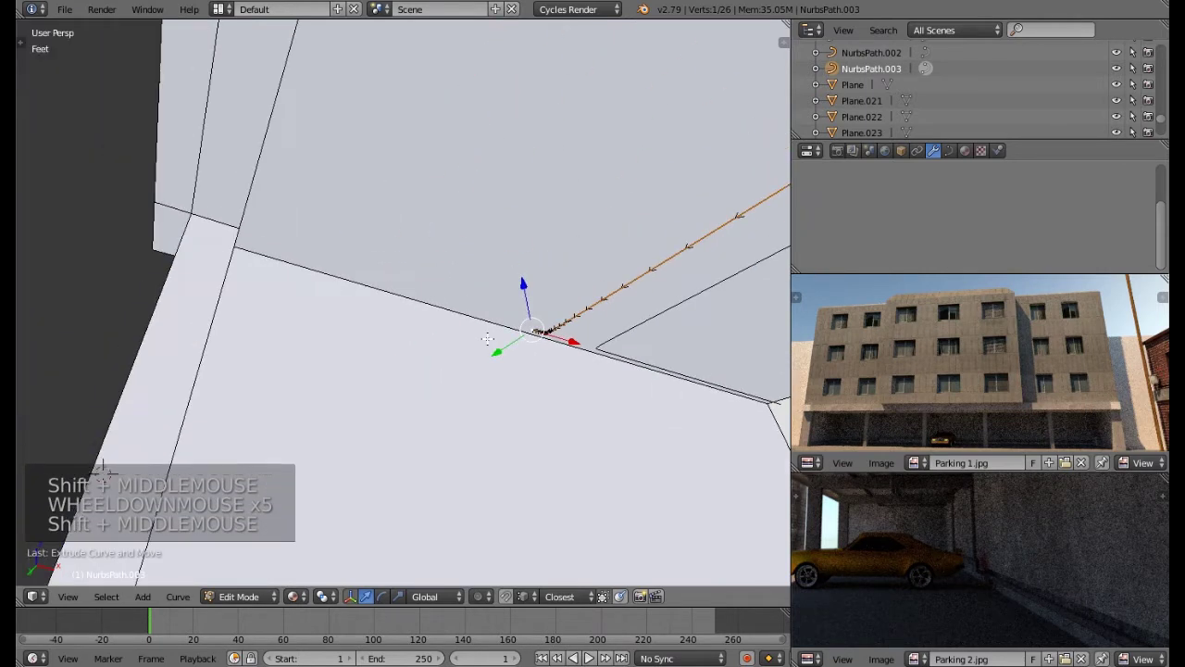
{"action": "key", "text": "e"}
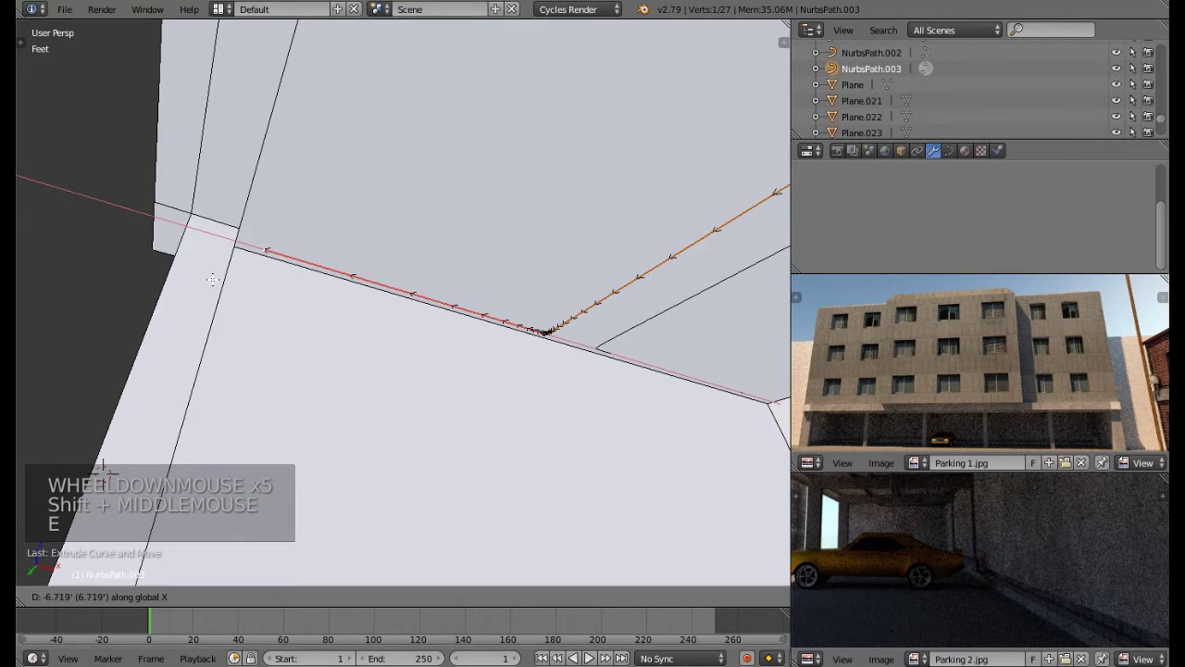
{"action": "left_click", "coordinate": [211, 276]}
{"action": "scroll", "coordinate": [299, 259], "scroll_direction": "down", "scroll_amount": 3}
{"action": "middle_click_drag", "start_coordinate": [299, 260], "coordinate": [297, 413]}
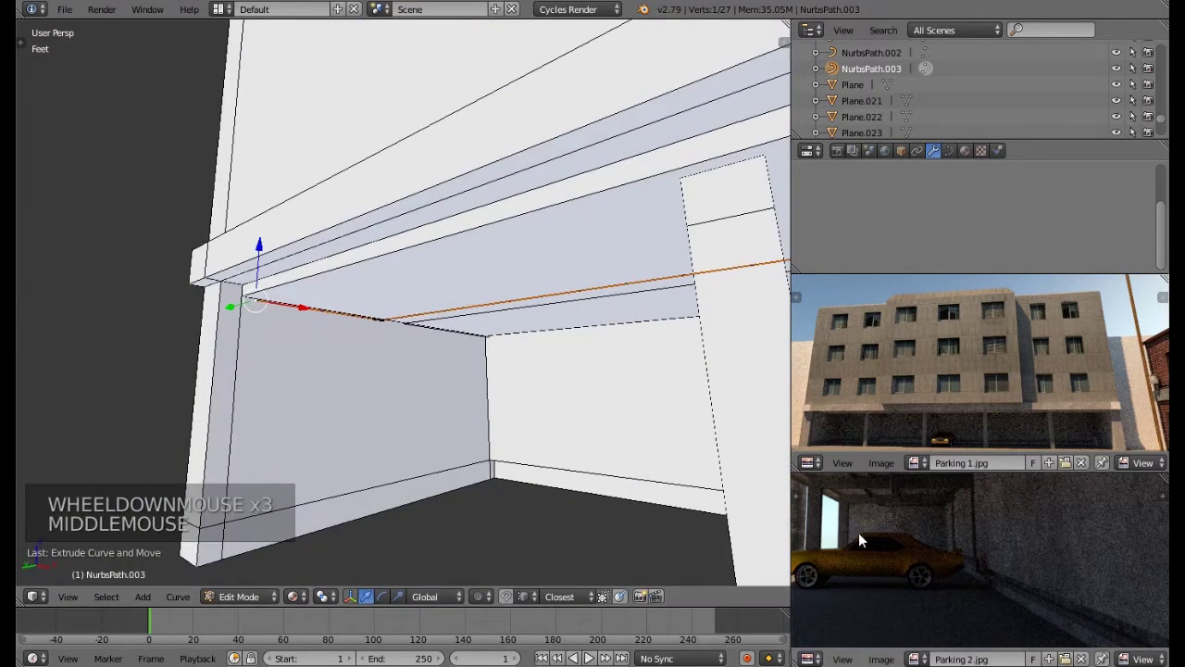
Step: Extrude the path end about 5.7 inches along negative X and a short distance down along Z to form the corner bend
{"action": "middle_click_drag", "start_coordinate": [827, 430], "coordinate": [891, 377]}
{"action": "scroll", "coordinate": [855, 409], "scroll_direction": "up", "scroll_amount": 5}
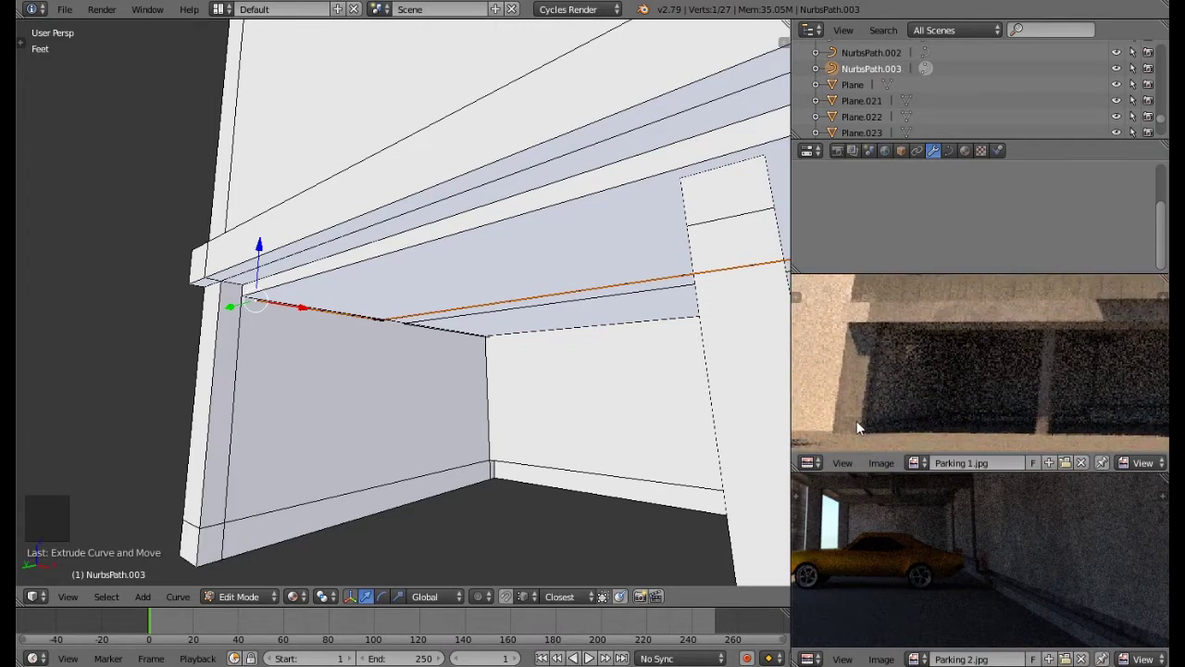
{"action": "middle_click_drag", "start_coordinate": [320, 370], "coordinate": [320, 334]}
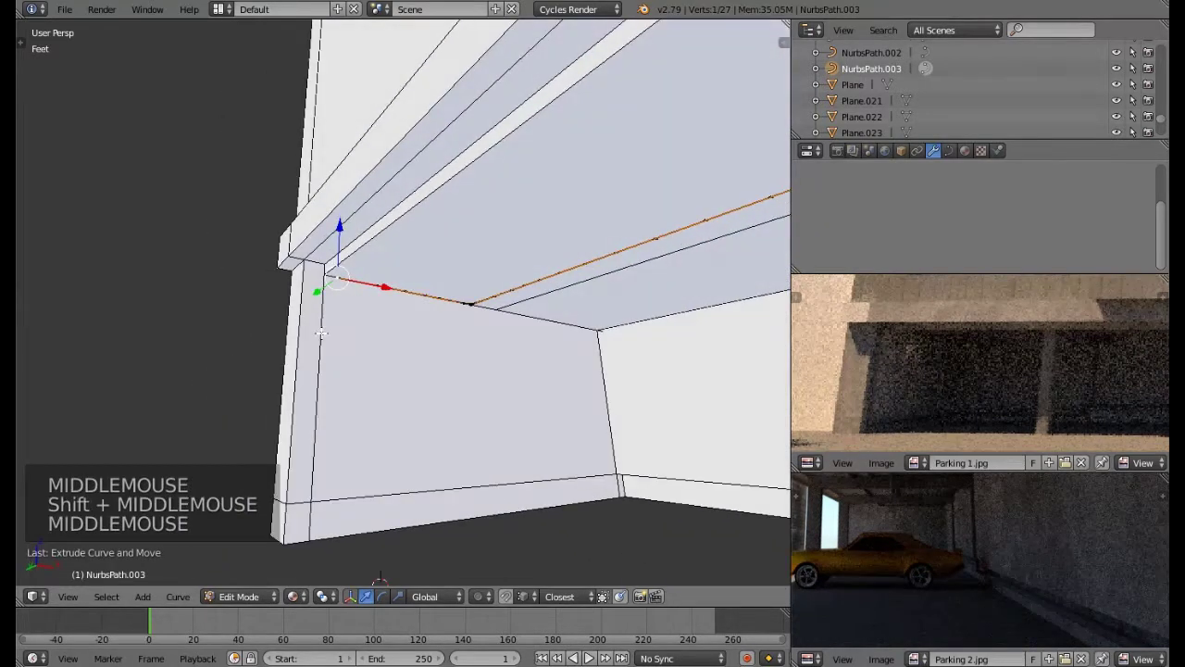
{"action": "key", "text": "e"}
{"action": "key", "text": "e"}
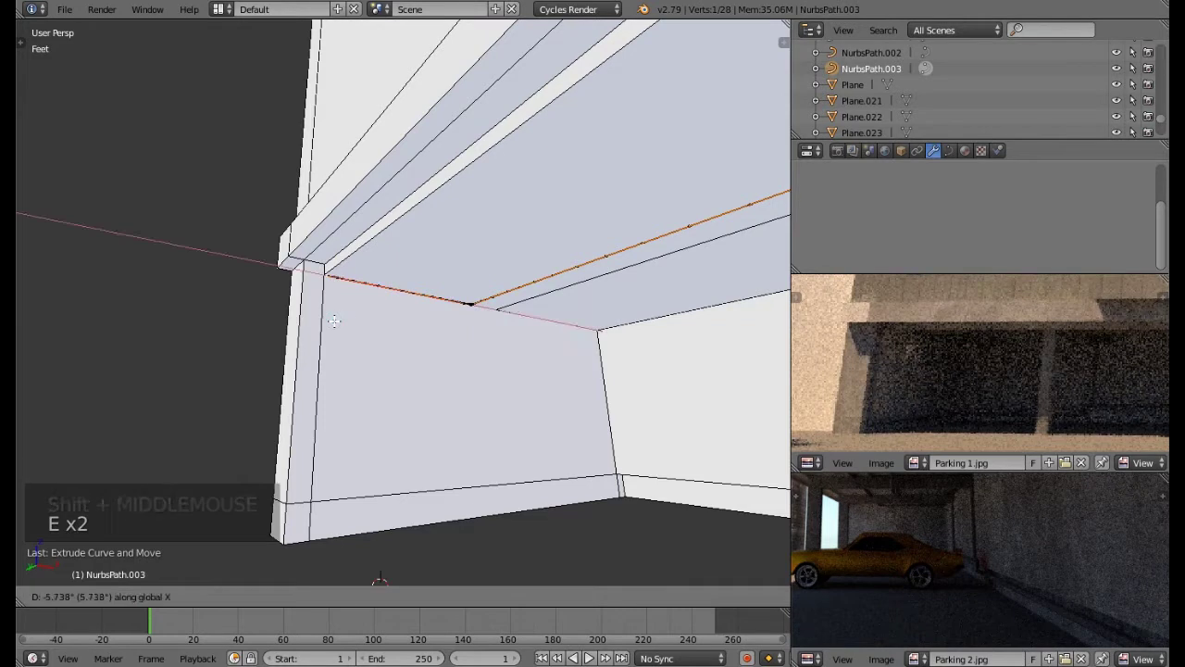
{"action": "left_click", "coordinate": [335, 321]}
{"action": "key", "text": "e"}
{"action": "key", "text": "z"}
{"action": "left_click", "coordinate": [334, 335]}
Step: Extrude the path end straight down along Z beside the front pillar to just above the floor
{"action": "key", "text": "e"}
{"action": "key", "text": "z"}
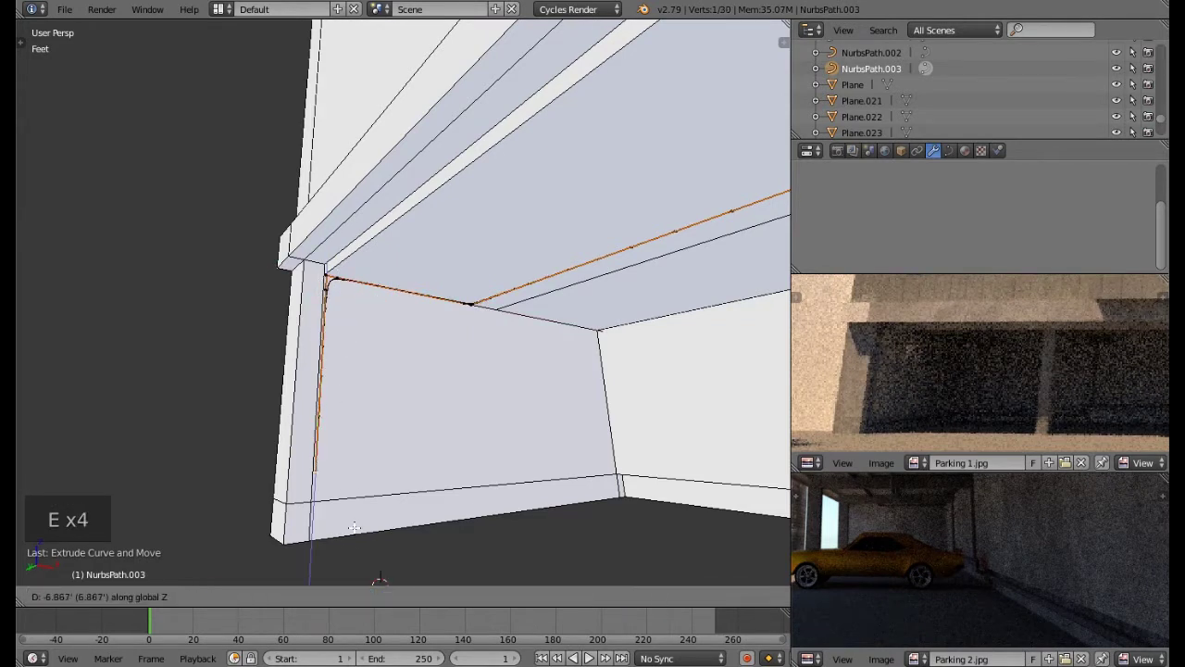
{"action": "left_click", "coordinate": [358, 563]}
{"action": "middle_click_drag", "start_coordinate": [358, 562], "coordinate": [416, 484]}
{"action": "scroll", "coordinate": [380, 505], "scroll_direction": "up", "scroll_amount": 1}
{"action": "scroll", "coordinate": [380, 504], "scroll_direction": "up", "scroll_amount": 1}
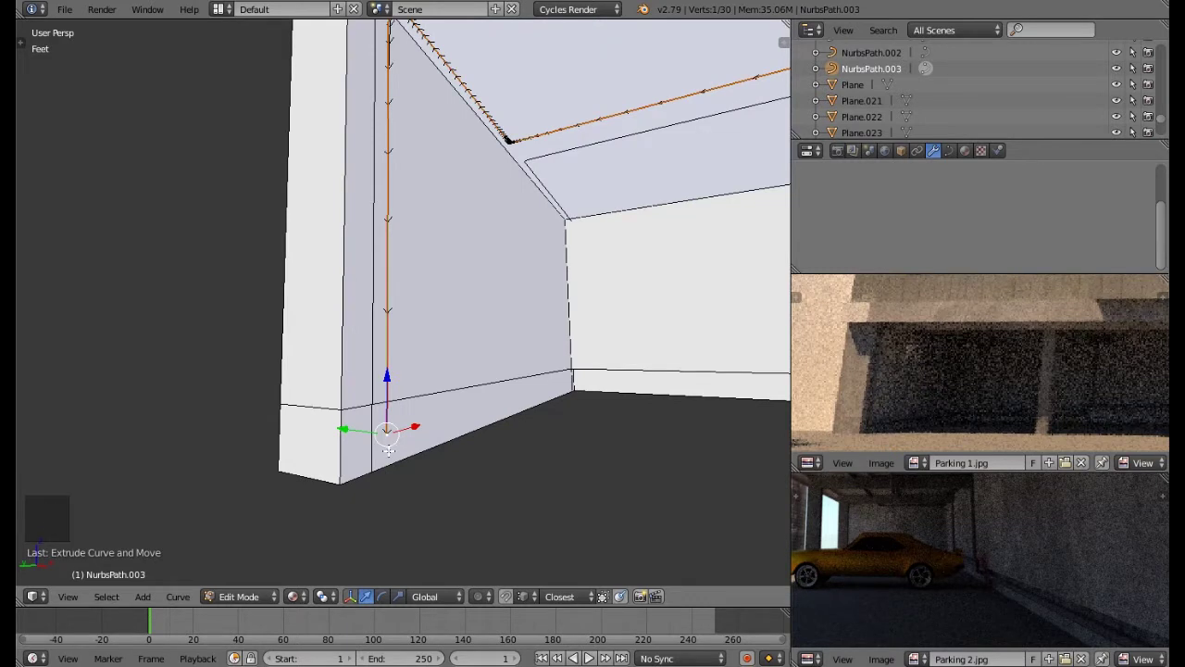
{"action": "middle_click_drag", "start_coordinate": [377, 468], "coordinate": [384, 464]}
{"action": "scroll", "coordinate": [385, 463], "scroll_direction": "down", "scroll_amount": 2}
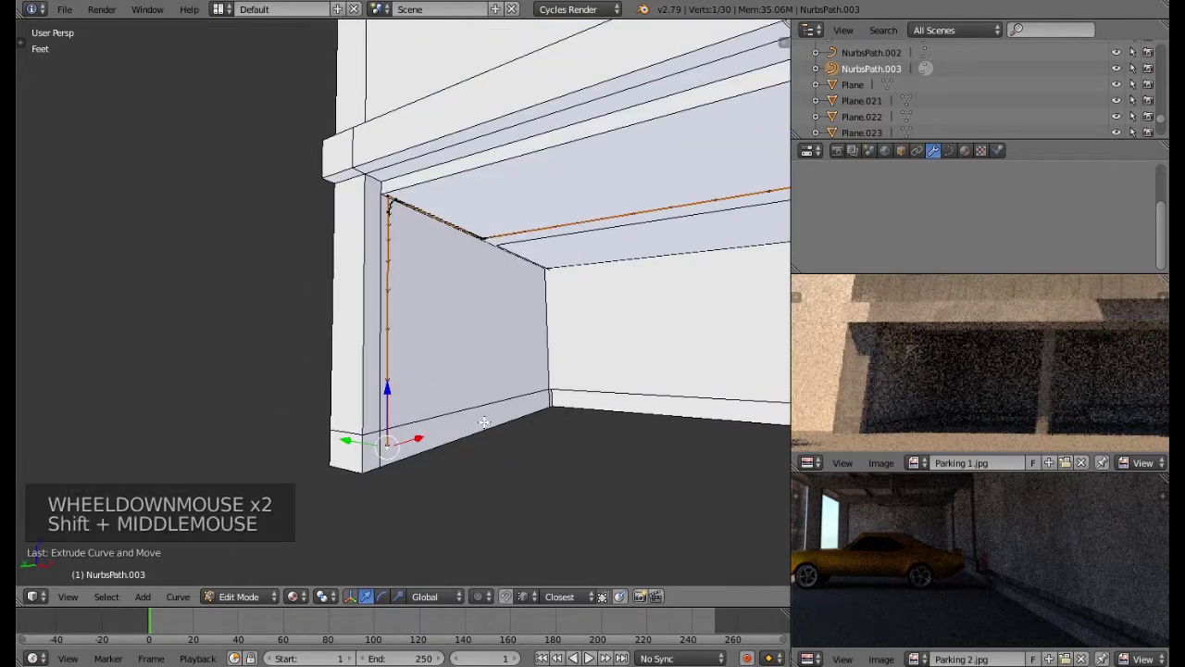
Step: Check the pillar bases in the Parking 1.jpg reference and snap the 3D cursor to the path's lower end point
{"action": "middle_click_drag", "start_coordinate": [421, 435], "coordinate": [400, 435], "text": "shift"}
{"action": "scroll", "coordinate": [1096, 356], "scroll_direction": "down", "scroll_amount": 3}
{"action": "middle_click_drag", "start_coordinate": [1098, 366], "coordinate": [1041, 366]}
{"action": "scroll", "coordinate": [1114, 394], "scroll_direction": "up", "scroll_amount": 4}
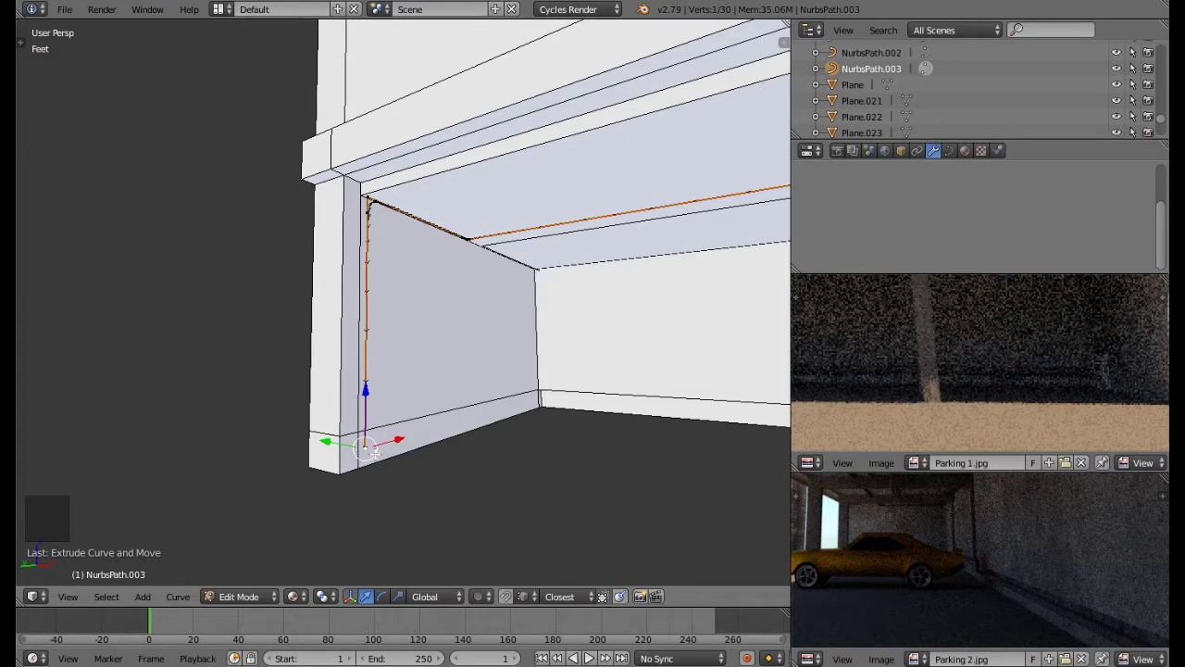
{"action": "key", "text": "shift+s"}
{"action": "left_click", "coordinate": [324, 451]}
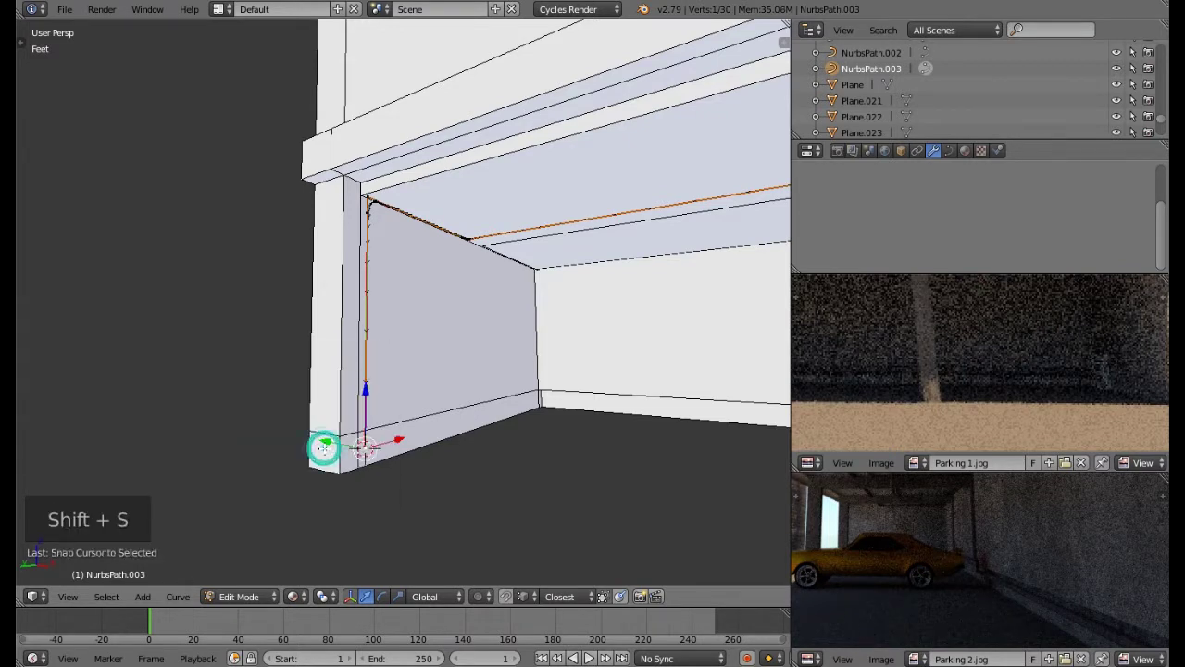
Step: Finish editing the path, add a cube mesh at the 3D cursor, and move it along X beside the pipe's lower end
{"action": "key", "text": "Tab"}
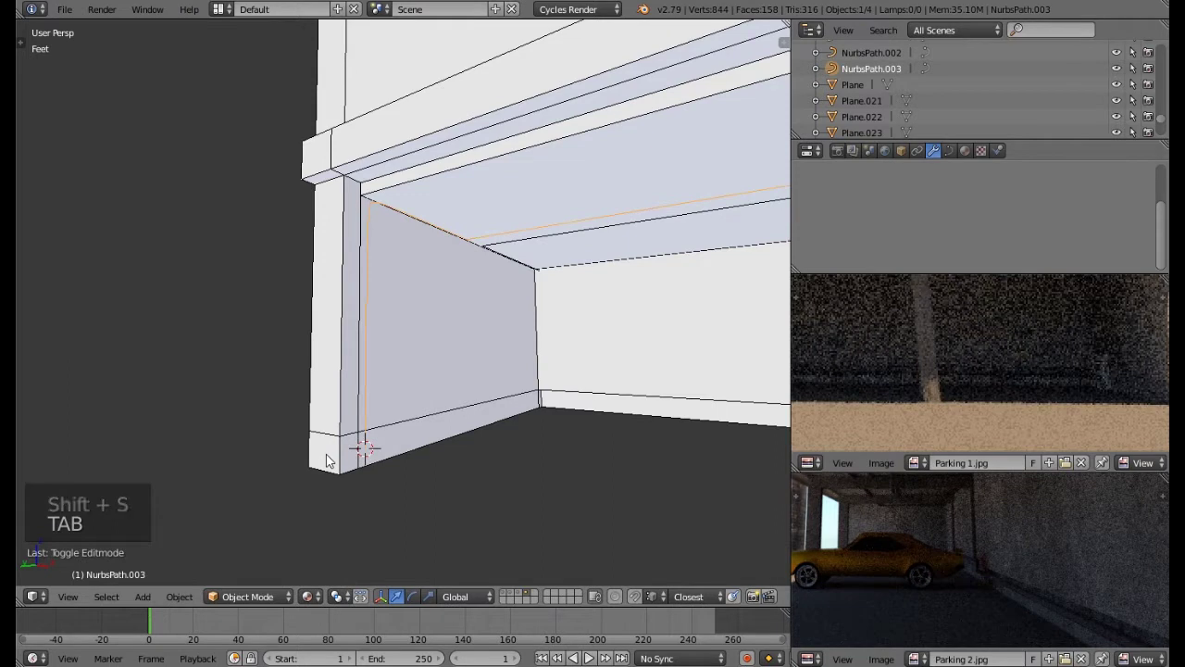
{"action": "key", "text": "shift+a"}
{"action": "mouse_move", "coordinate": [312, 420]}
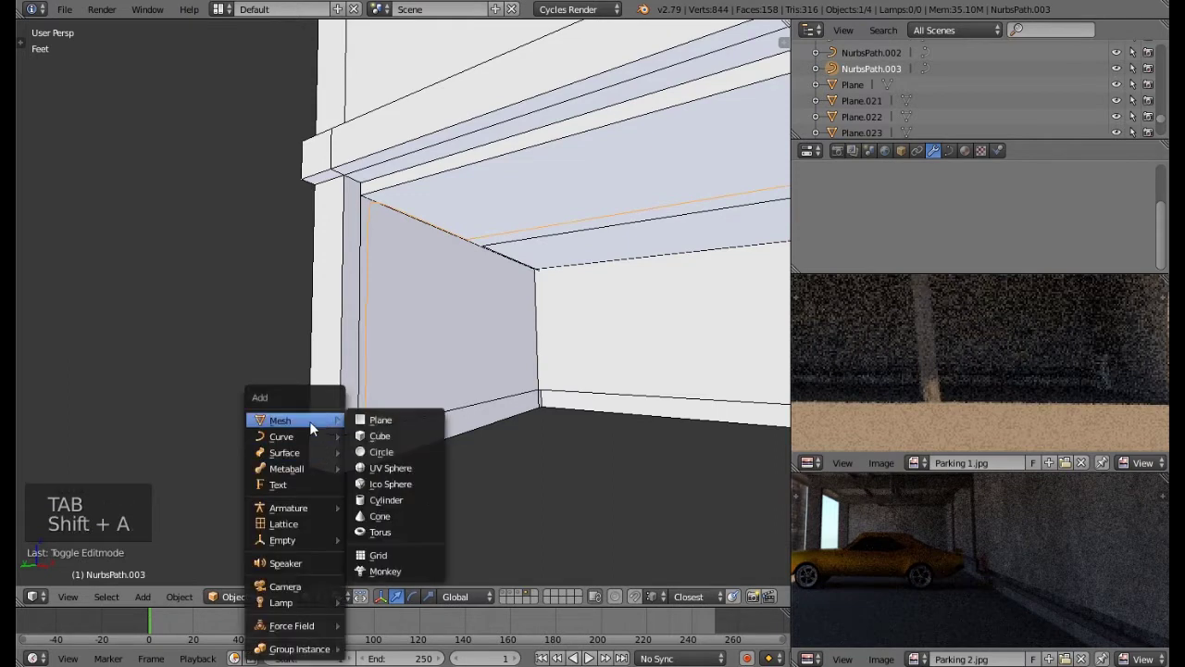
{"action": "left_click", "coordinate": [375, 435]}
{"action": "left_click_drag", "start_coordinate": [408, 438], "coordinate": [428, 441]}
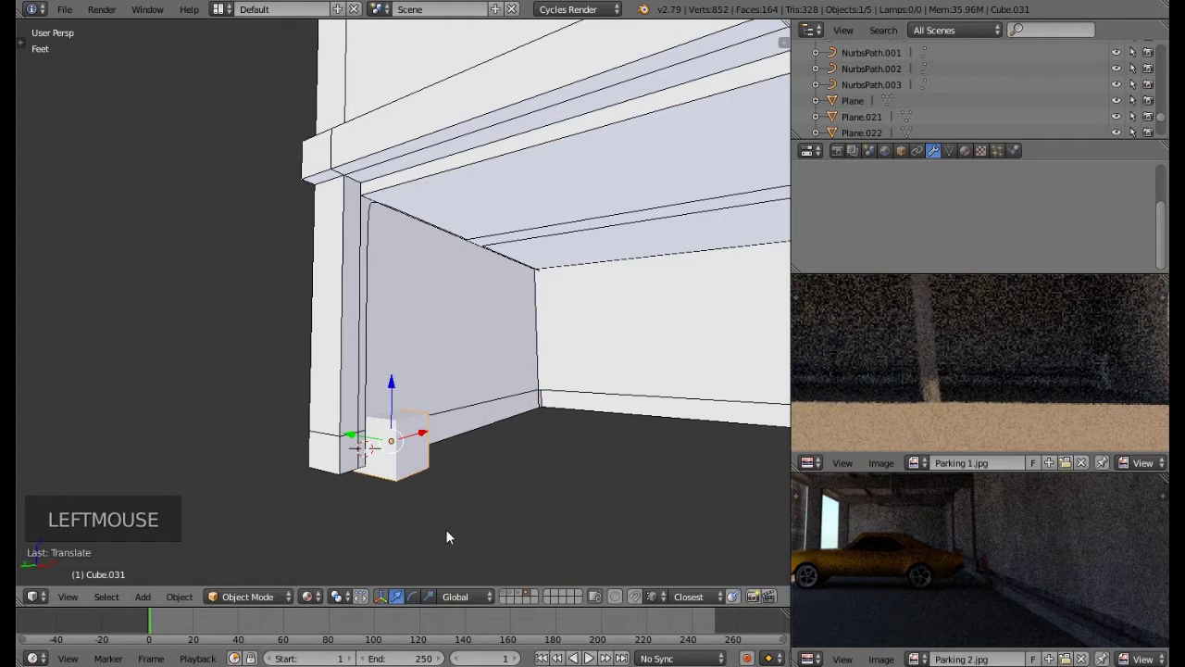
Step: Scale the cube along Y to about 0.36 to flatten it into a thin box
{"action": "key", "text": "s"}
{"action": "key", "text": "y"}
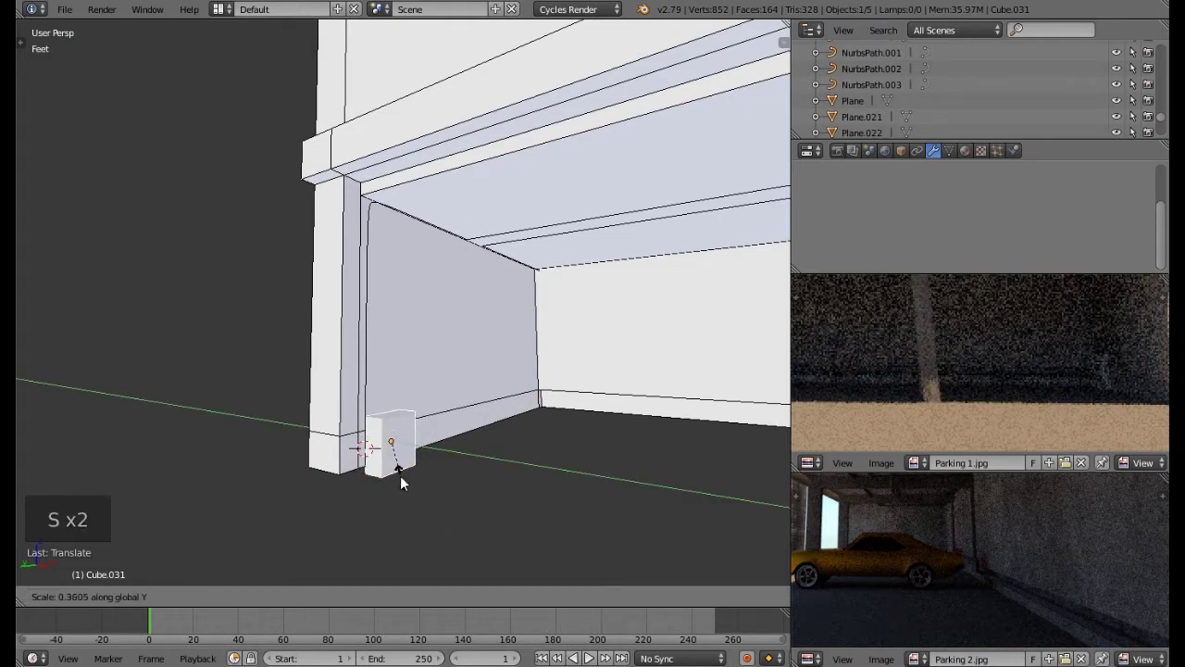
{"action": "left_click", "coordinate": [400, 476]}
Step: Nudge the box along Y toward the side wall, turn snapping on, and raise the box slightly along Z
{"action": "middle_click_drag", "start_coordinate": [429, 477], "coordinate": [473, 475]}
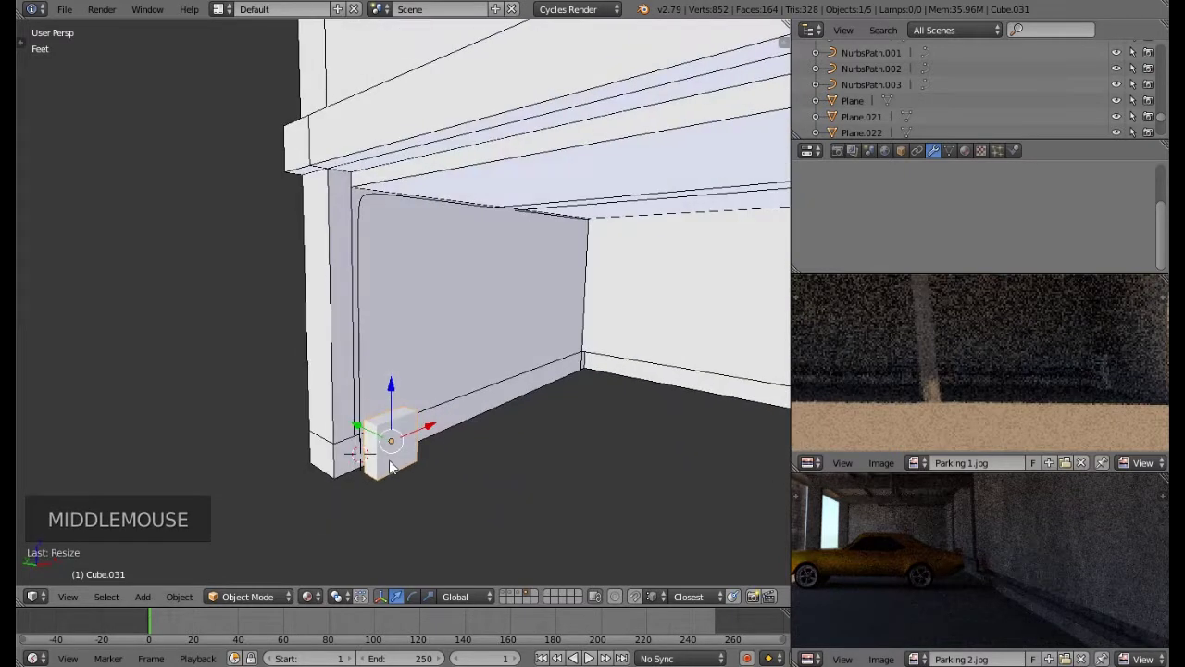
{"action": "scroll", "coordinate": [383, 465], "scroll_direction": "up", "scroll_amount": 3}
{"action": "left_click_drag", "start_coordinate": [370, 401], "coordinate": [363, 397]}
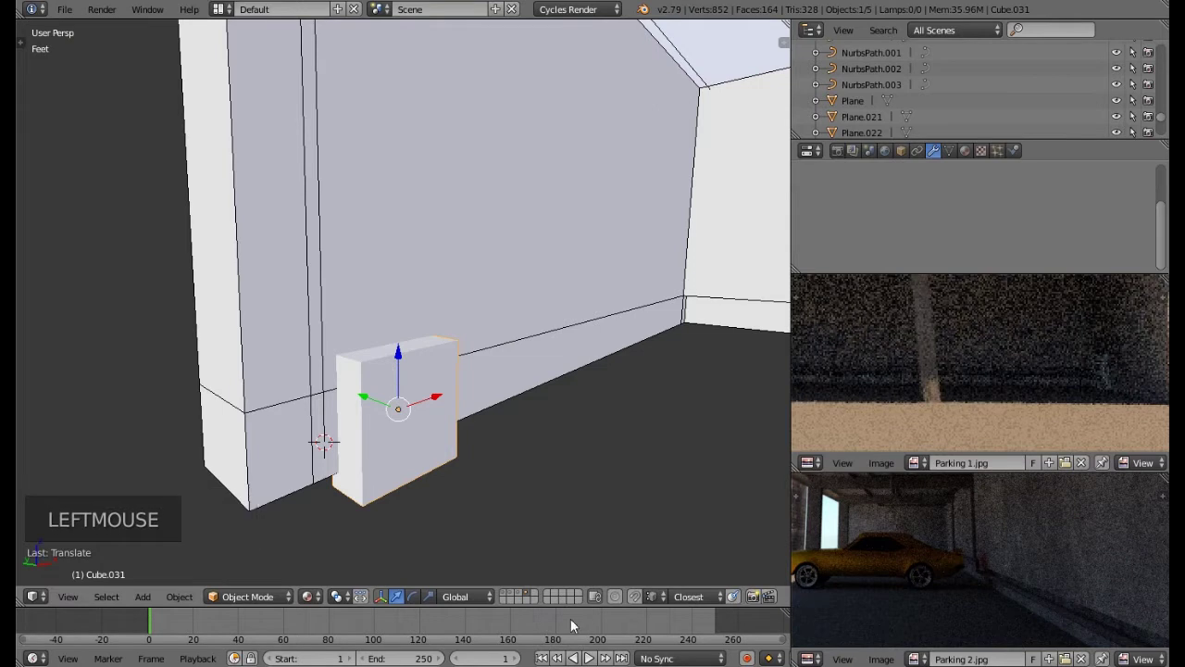
{"action": "left_click", "coordinate": [634, 596]}
{"action": "mouse_move", "coordinate": [400, 356]}
{"action": "left_mouse_down"}
{"action": "mouse_move", "coordinate": [400, 463]}
{"action": "mouse_move", "coordinate": [400, 344]}
{"action": "left_mouse_up"}
{"action": "middle_click_drag", "start_coordinate": [419, 468], "coordinate": [438, 502]}
Step: Extrude the box's large outward-facing side a short distance and scale that face down slightly to taper its rim
{"action": "key", "text": "Tab"}
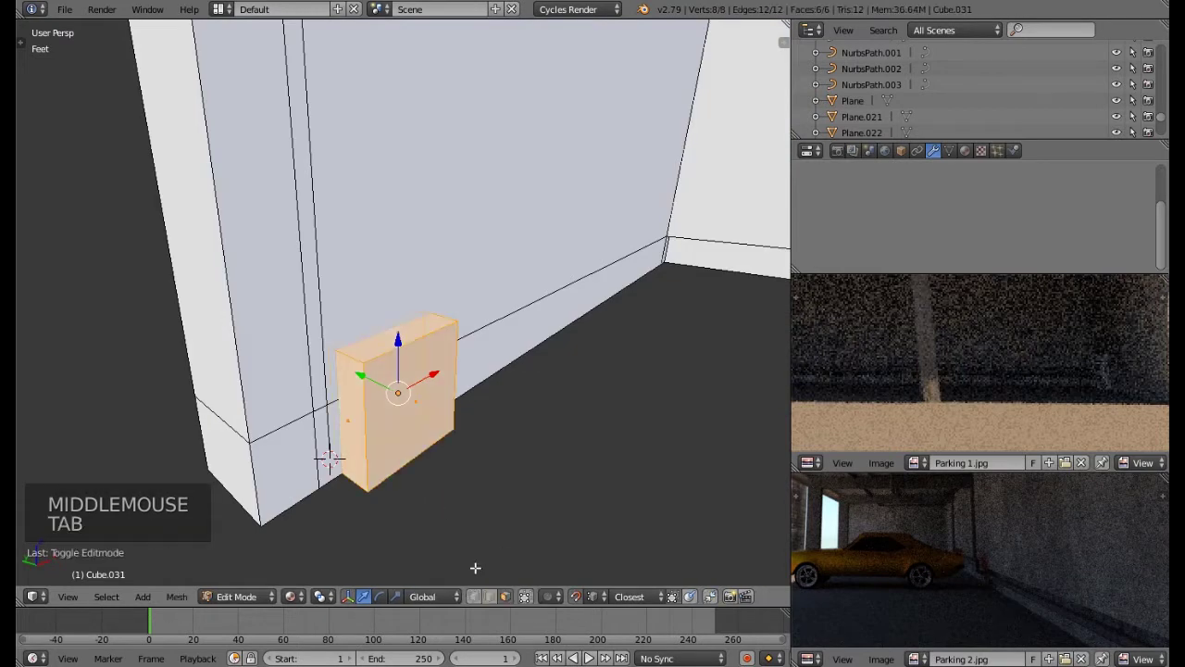
{"action": "right_click", "coordinate": [422, 453]}
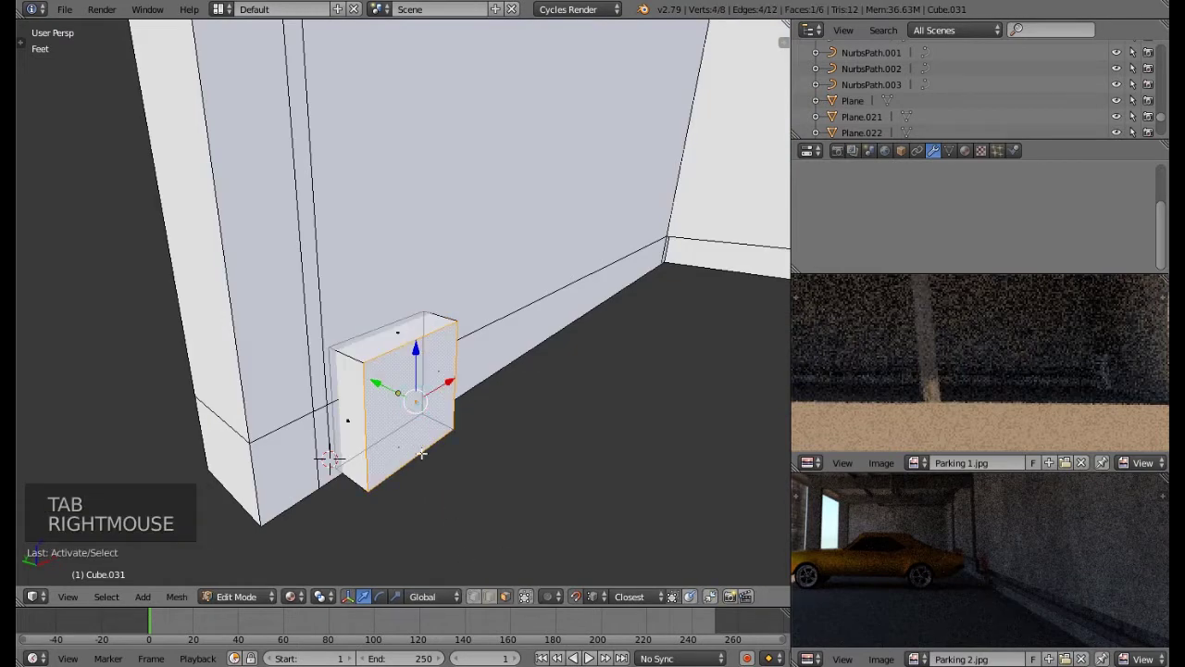
{"action": "key", "text": "e"}
{"action": "key", "text": "e"}
{"action": "left_click", "coordinate": [428, 465]}
{"action": "key", "text": "s"}
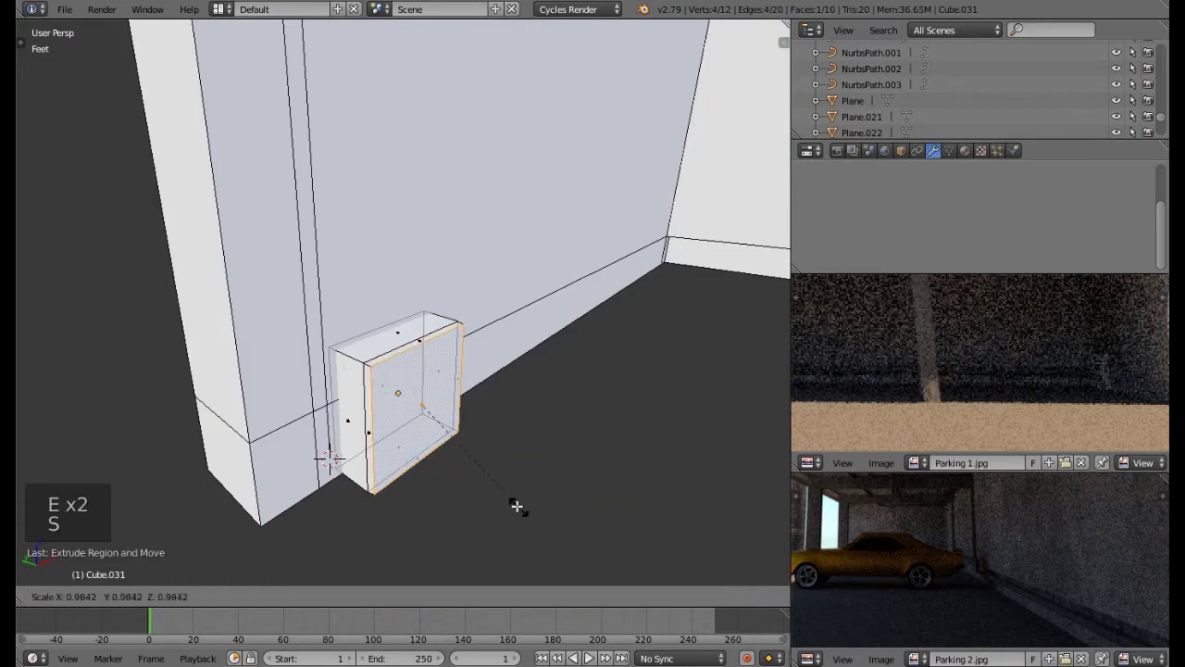
{"action": "left_click", "coordinate": [505, 497]}
{"action": "middle_click_drag", "start_coordinate": [506, 499], "coordinate": [338, 389]}
{"action": "key", "text": "Tab"}
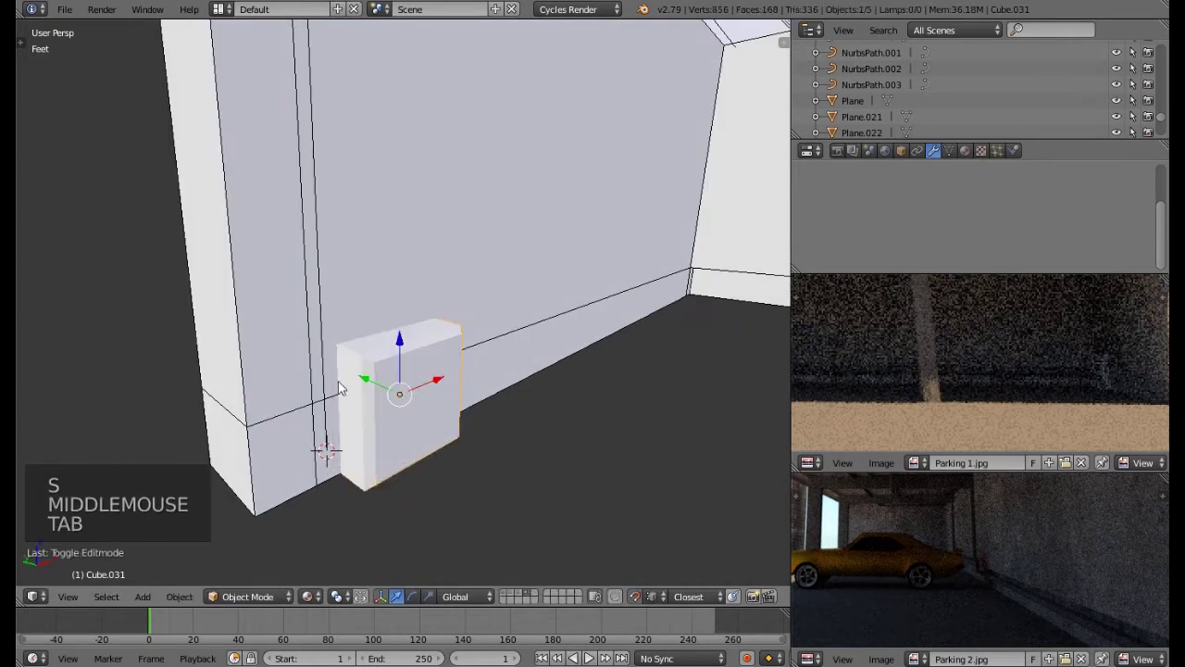
Step: Raise the pipe path's lower end point along Z beside the box and turn snapping off
{"action": "right_click", "coordinate": [322, 331]}
{"action": "key", "text": "Tab"}
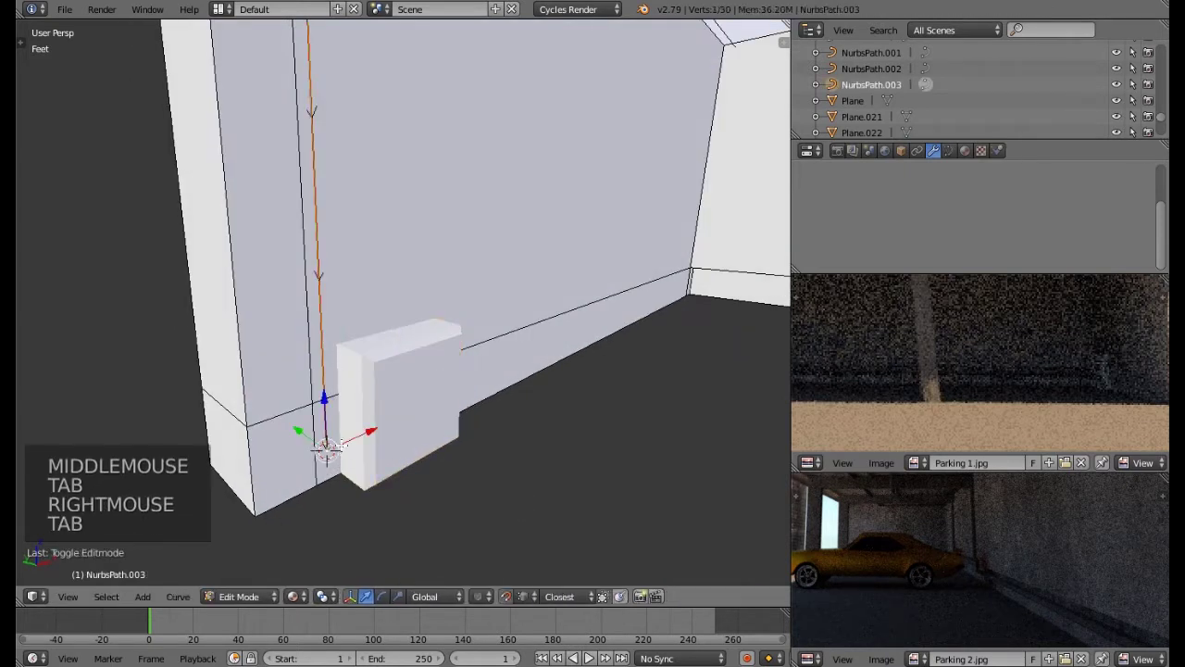
{"action": "mouse_move", "coordinate": [325, 406]}
{"action": "left_mouse_down"}
{"action": "mouse_move", "coordinate": [329, 391]}
{"action": "mouse_move", "coordinate": [339, 419]}
{"action": "left_mouse_up"}
{"action": "right_click", "coordinate": [329, 390]}
{"action": "left_click", "coordinate": [507, 597]}
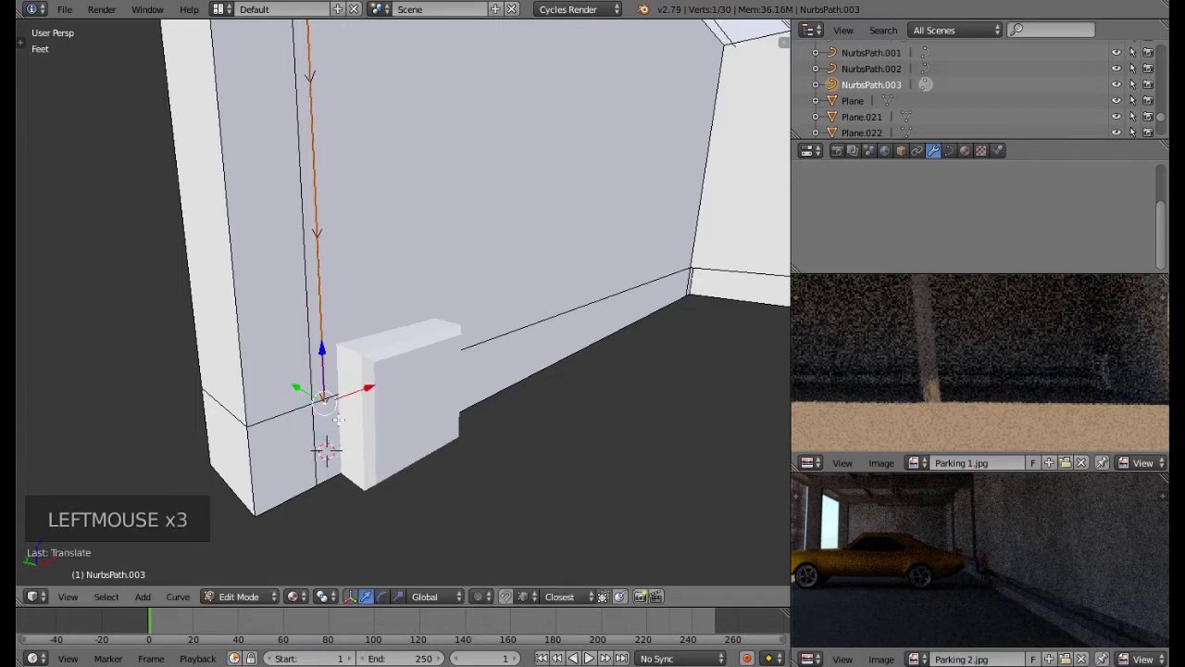
Step: Extrude the path end a short distance down, bend it, and continue it along X into the side of the box
{"action": "key", "text": "e"}
{"action": "left_click", "coordinate": [342, 441]}
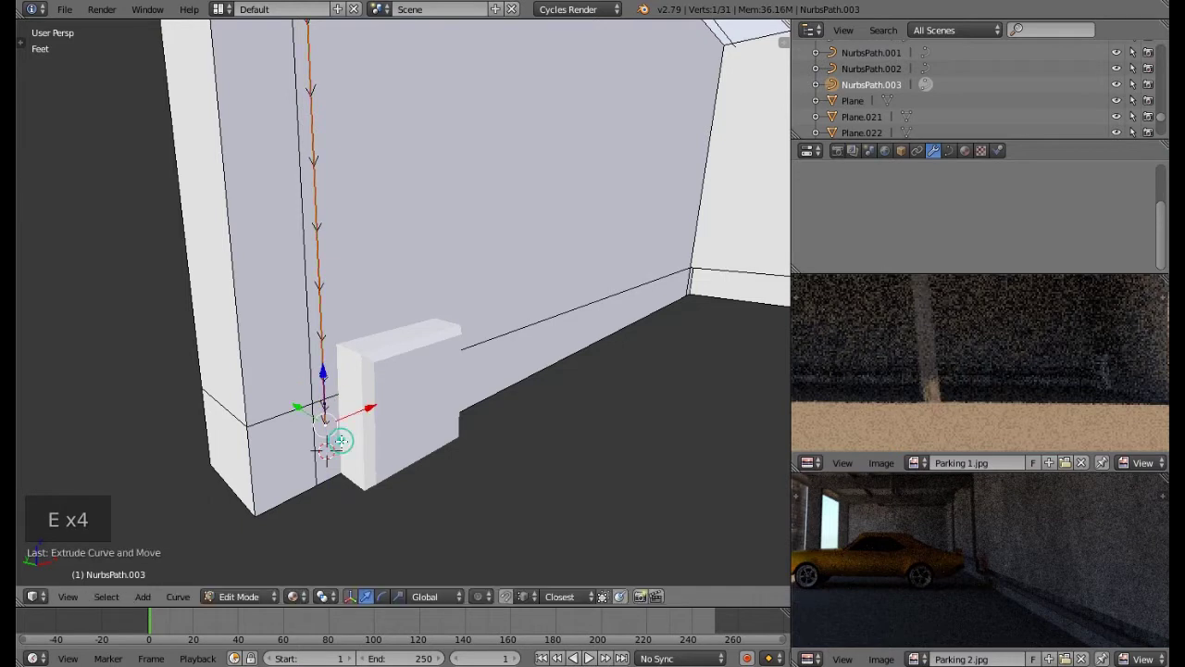
{"action": "key", "text": "e"}
{"action": "left_click", "coordinate": [350, 440]}
{"action": "key", "text": "e"}
{"action": "left_click", "coordinate": [387, 441]}
Step: Delete the group of control points above the last pillar's top at the path's opposite end
{"action": "middle_click_drag", "start_coordinate": [387, 440], "coordinate": [297, 365]}
{"action": "scroll", "coordinate": [405, 448], "scroll_direction": "down", "scroll_amount": 5}
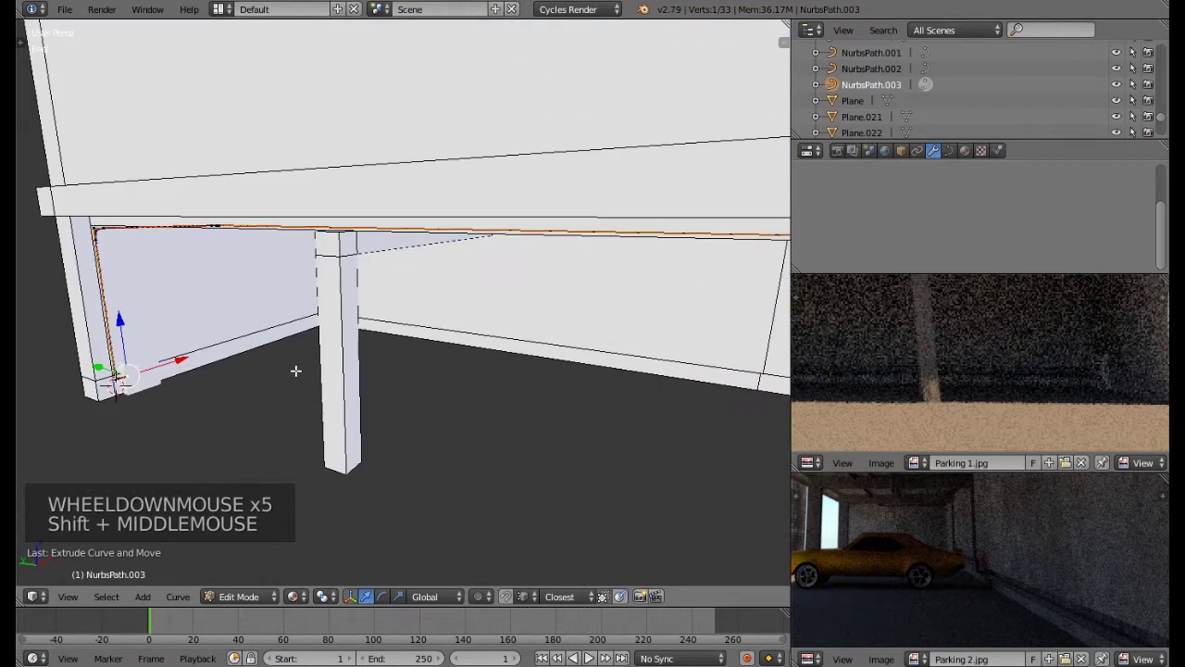
{"action": "scroll", "coordinate": [350, 421], "scroll_direction": "down", "scroll_amount": 2}
{"action": "middle_click_drag", "start_coordinate": [350, 421], "coordinate": [530, 394]}
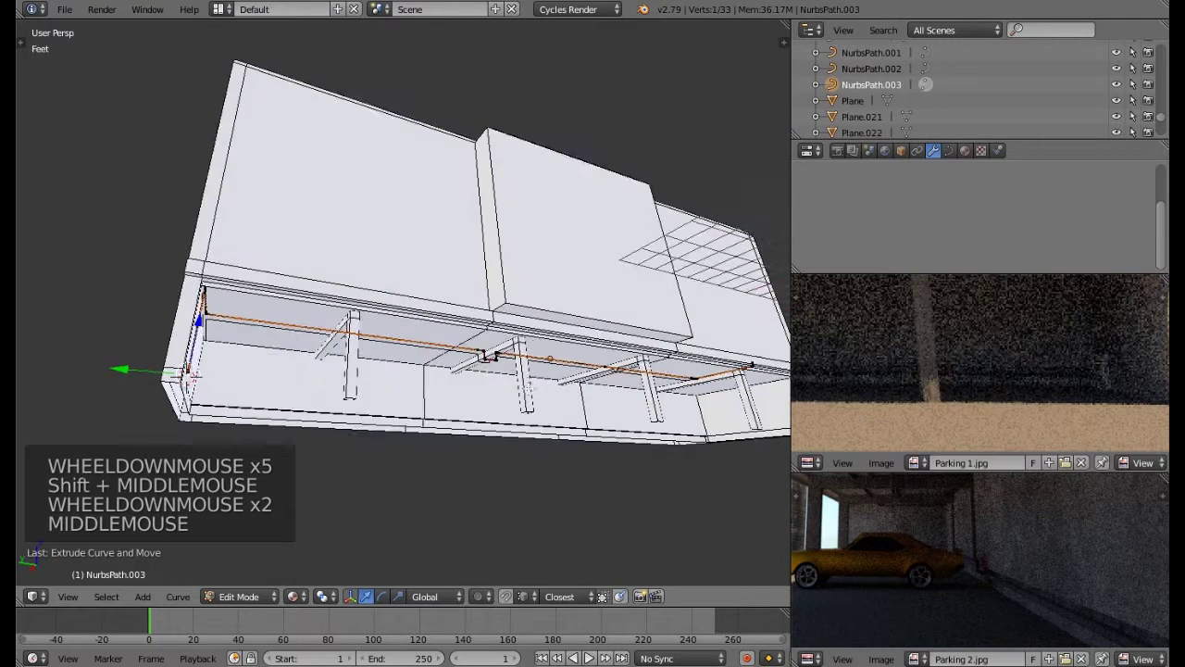
{"action": "scroll", "coordinate": [530, 393], "scroll_direction": "up", "scroll_amount": 3}
{"action": "scroll", "coordinate": [607, 386], "scroll_direction": "up", "scroll_amount": 1}
{"action": "middle_click_drag", "start_coordinate": [608, 386], "coordinate": [434, 425]}
{"action": "scroll", "coordinate": [445, 398], "scroll_direction": "down", "scroll_amount": 2}
{"action": "scroll", "coordinate": [446, 398], "scroll_direction": "down", "scroll_amount": 2}
{"action": "scroll", "coordinate": [405, 426], "scroll_direction": "down", "scroll_amount": 3}
{"action": "scroll", "coordinate": [401, 429], "scroll_direction": "down", "scroll_amount": 1}
{"action": "scroll", "coordinate": [434, 425], "scroll_direction": "up", "scroll_amount": 4}
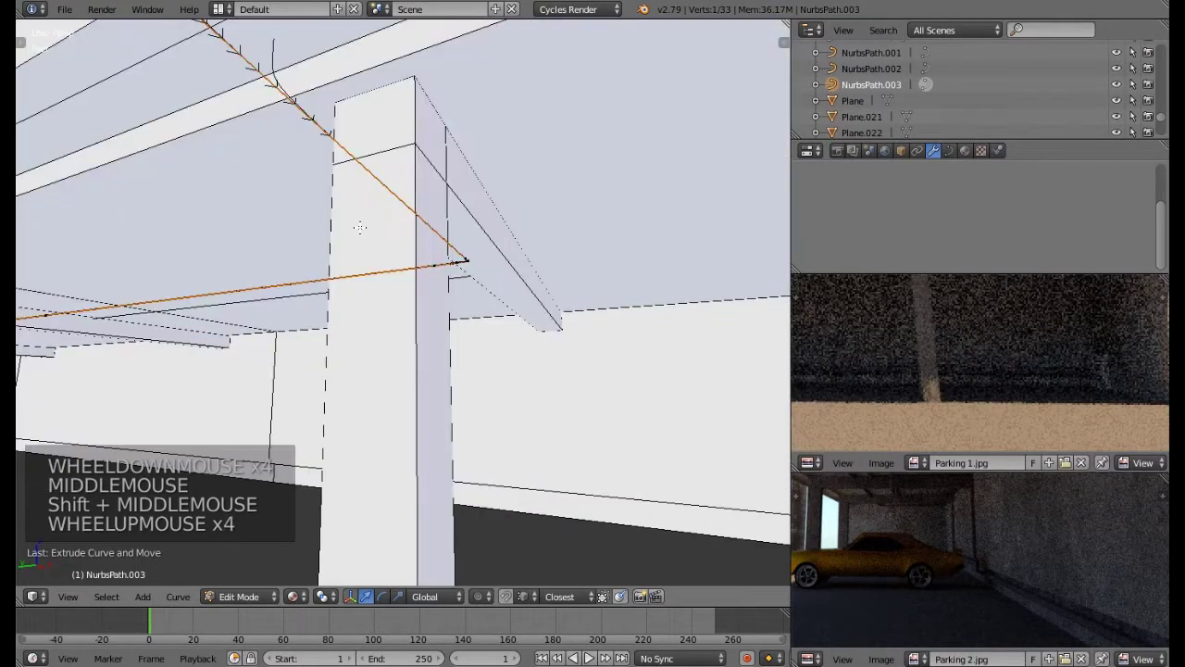
{"action": "scroll", "coordinate": [361, 226], "scroll_direction": "down", "scroll_amount": 1}
{"action": "key", "text": "a"}
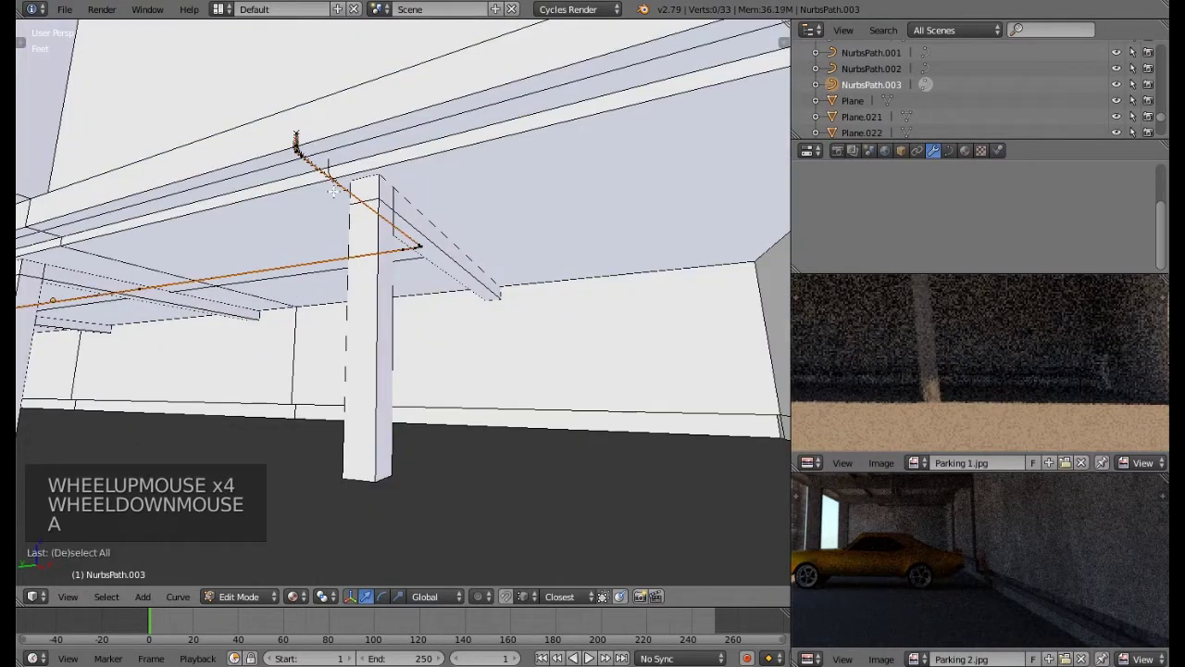
{"action": "key", "text": "a"}
{"action": "key", "text": "a"}
{"action": "key", "text": "c"}
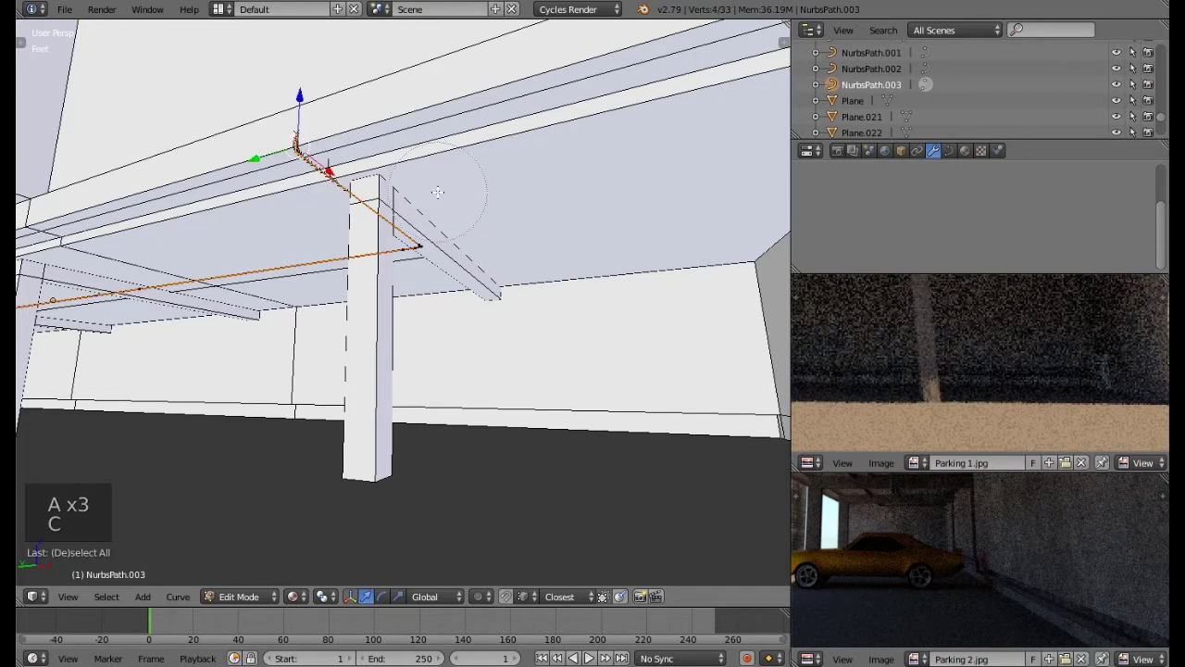
{"action": "right_click", "coordinate": [396, 185]}
{"action": "middle_click_drag", "start_coordinate": [354, 187], "coordinate": [231, 217]}
{"action": "middle_click_drag", "start_coordinate": [444, 236], "coordinate": [470, 231]}
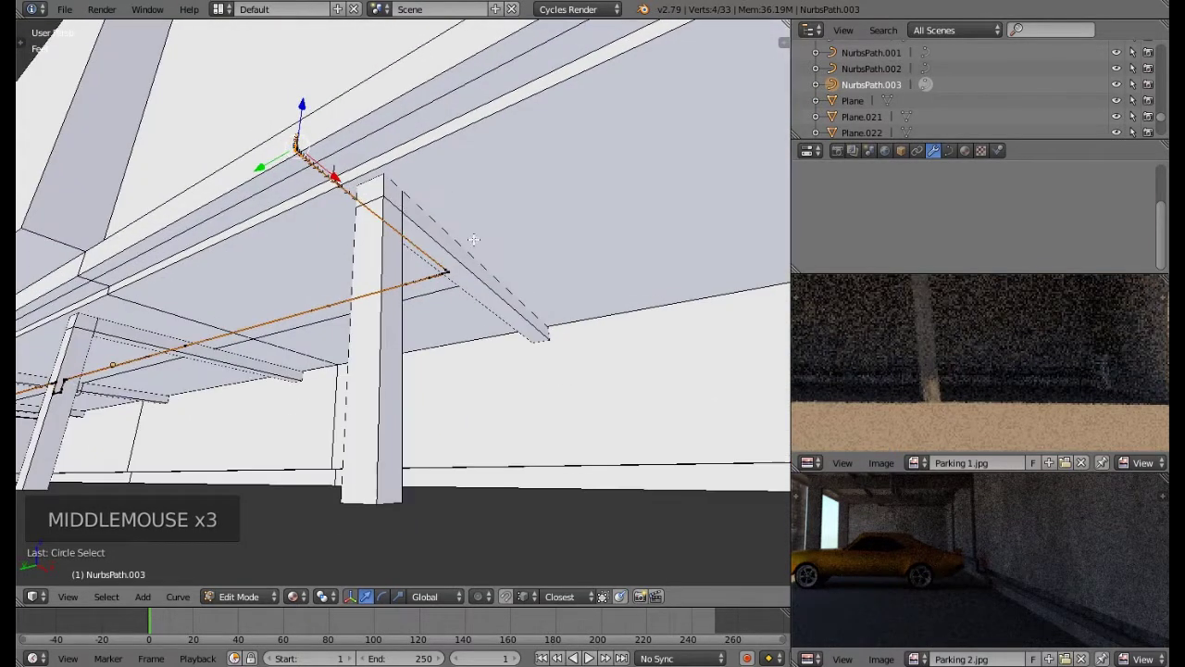
{"action": "middle_click_drag", "start_coordinate": [451, 291], "coordinate": [572, 343]}
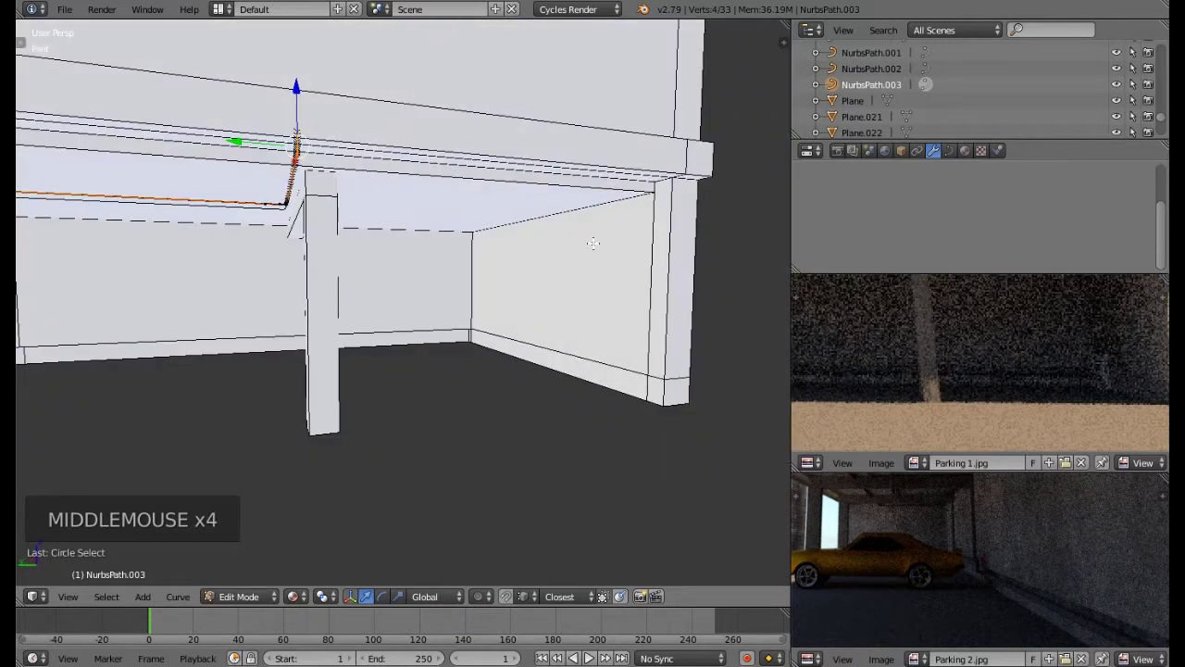
{"action": "middle_click_drag", "start_coordinate": [298, 198], "coordinate": [267, 187]}
{"action": "key", "text": "Delete"}
{"action": "left_click", "coordinate": [256, 190]}
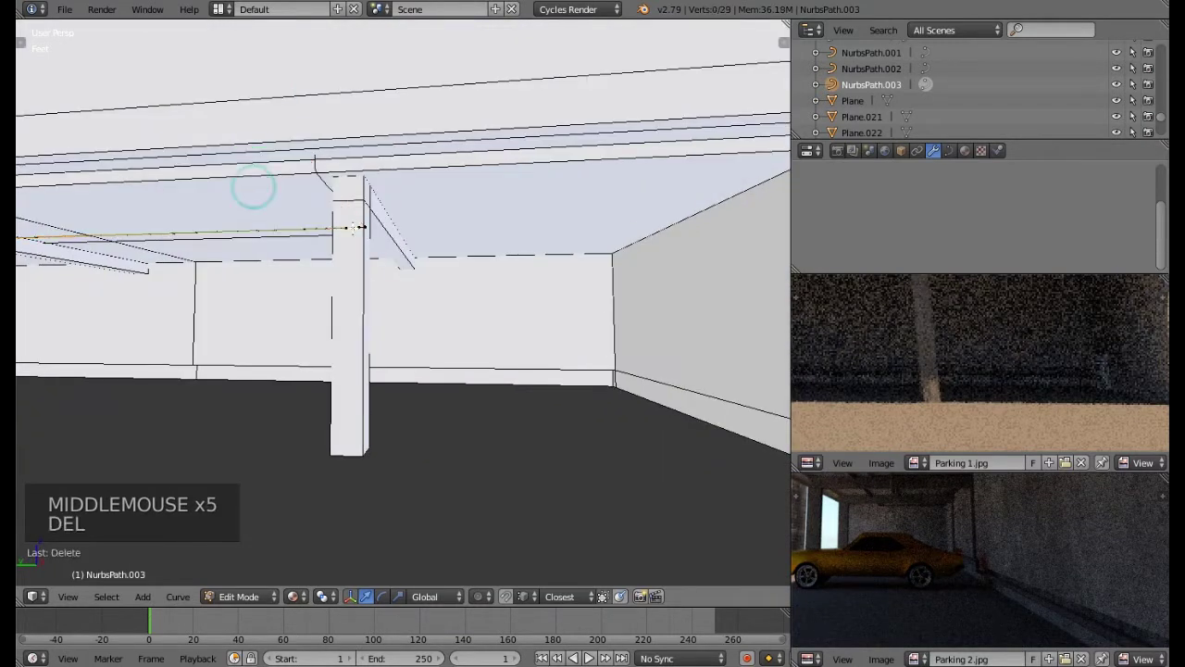
Step: Delete the leftover corner end point of the path beside the last ceiling beam
{"action": "scroll", "coordinate": [361, 233], "scroll_direction": "up", "scroll_amount": 2}
{"action": "right_click", "coordinate": [377, 210]}
{"action": "scroll", "coordinate": [377, 211], "scroll_direction": "up", "scroll_amount": 2}
{"action": "scroll", "coordinate": [378, 212], "scroll_direction": "down", "scroll_amount": 2}
{"action": "middle_click_drag", "start_coordinate": [378, 211], "coordinate": [345, 202]}
{"action": "left_click_drag", "start_coordinate": [337, 209], "coordinate": [446, 210]}
{"action": "scroll", "coordinate": [355, 232], "scroll_direction": "up", "scroll_amount": 1}
{"action": "scroll", "coordinate": [355, 232], "scroll_direction": "down", "scroll_amount": 1}
{"action": "key", "text": "Delete"}
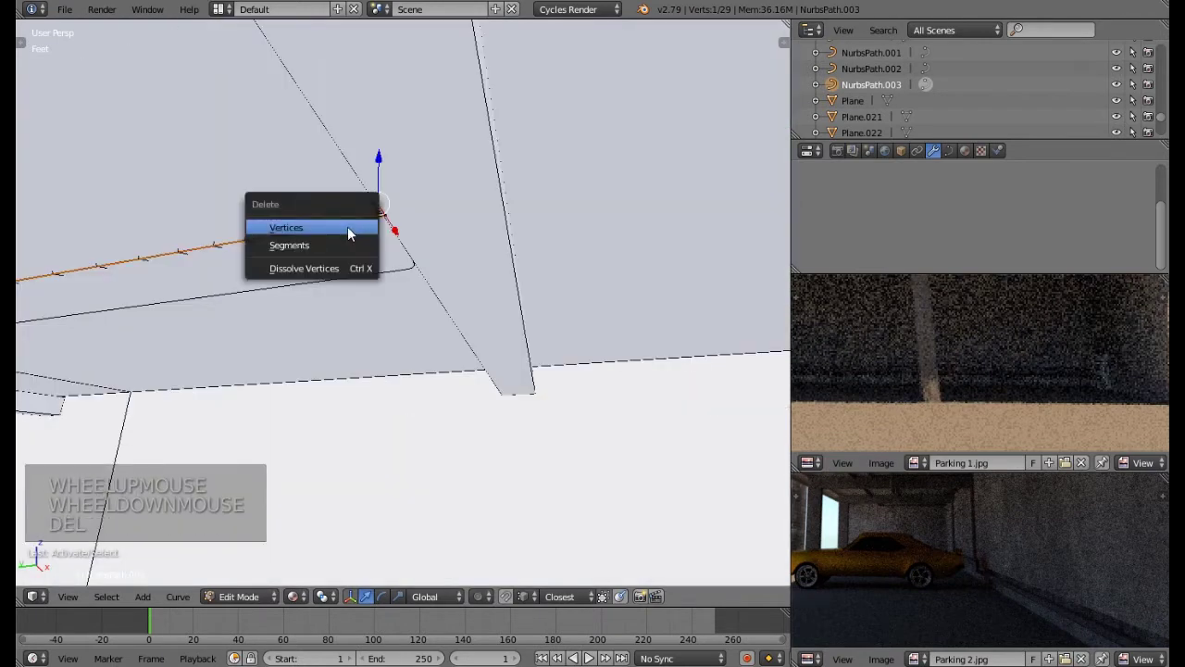
{"action": "left_click", "coordinate": [347, 228]}
Step: Move the path's new end point along Y through the last bay until it meets the far side wall at the ceiling
{"action": "right_click", "coordinate": [398, 216]}
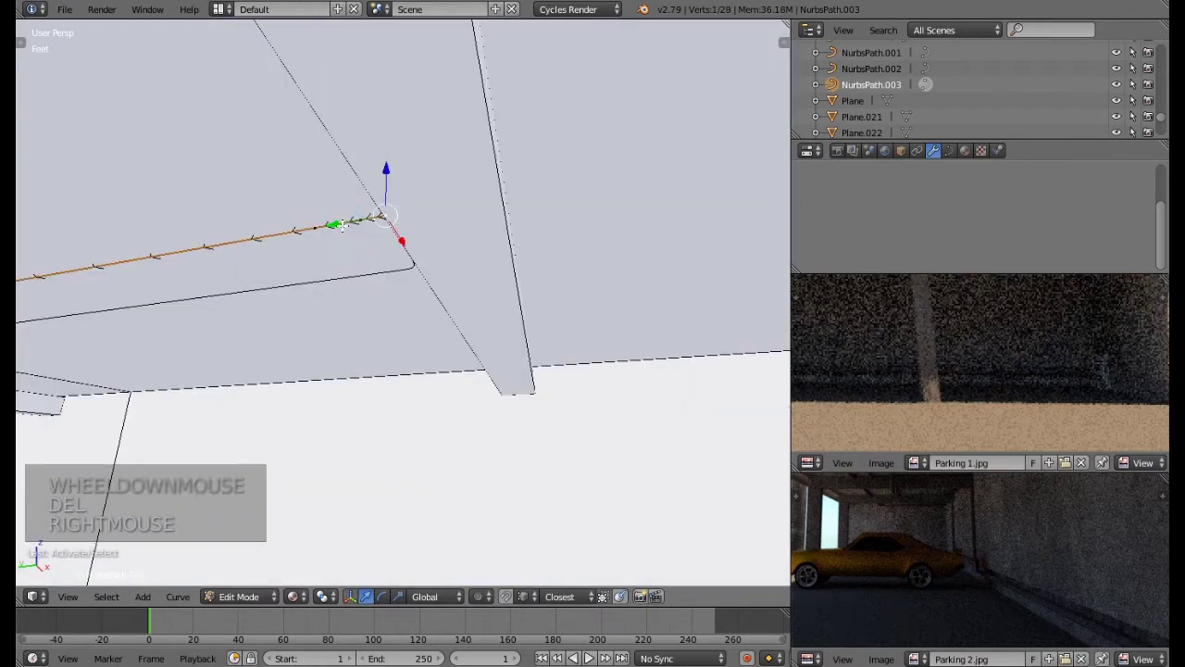
{"action": "left_click_drag", "start_coordinate": [335, 225], "coordinate": [466, 219]}
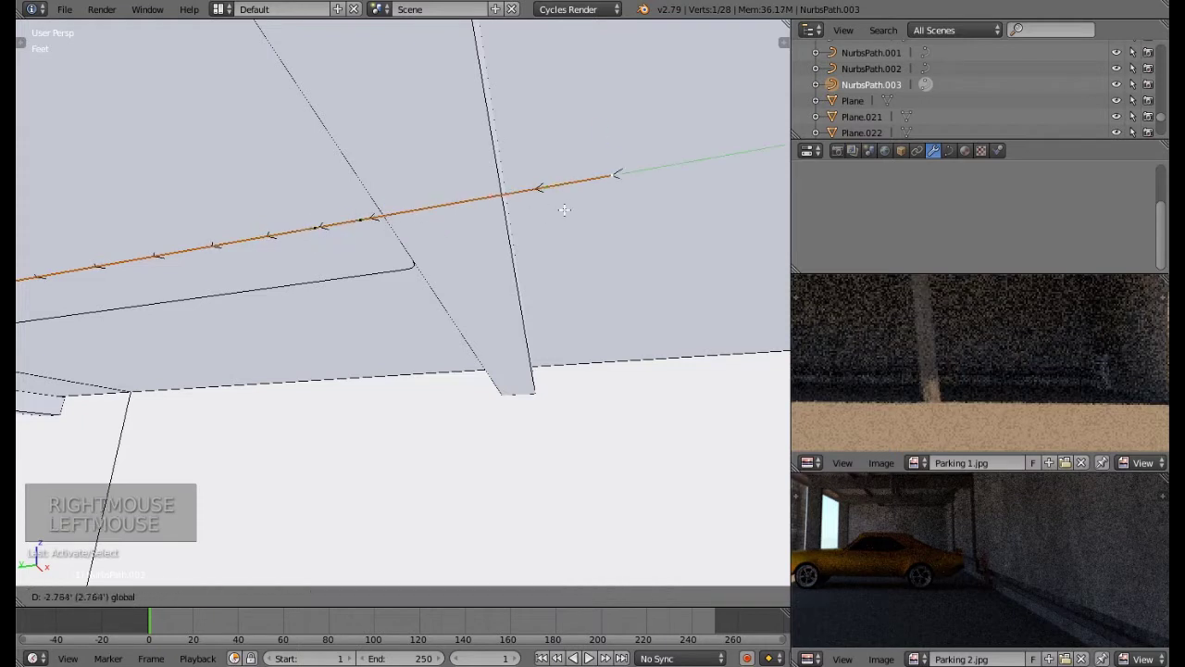
{"action": "left_click_drag", "start_coordinate": [564, 209], "coordinate": [564, 209]}
{"action": "scroll", "coordinate": [564, 209], "scroll_direction": "down", "scroll_amount": 2}
{"action": "middle_click_drag", "start_coordinate": [564, 209], "coordinate": [342, 319], "text": "shift"}
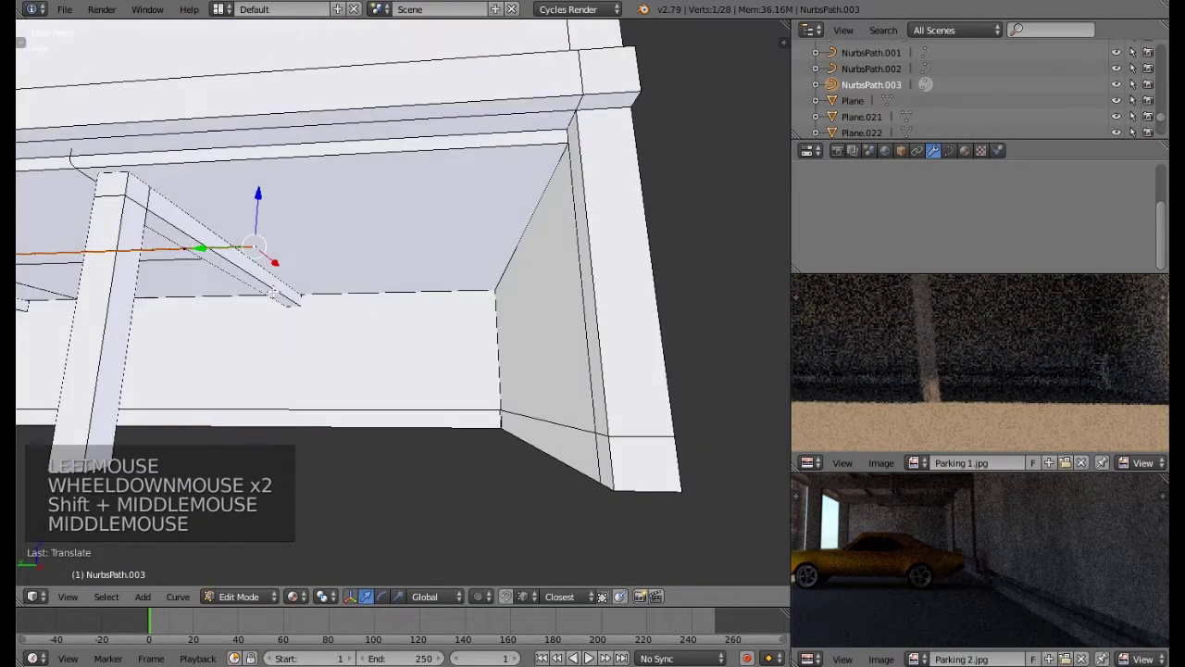
{"action": "left_click_drag", "start_coordinate": [204, 248], "coordinate": [482, 265]}
{"action": "middle_click_drag", "start_coordinate": [482, 264], "coordinate": [506, 287]}
{"action": "scroll", "coordinate": [456, 285], "scroll_direction": "up", "scroll_amount": 6}
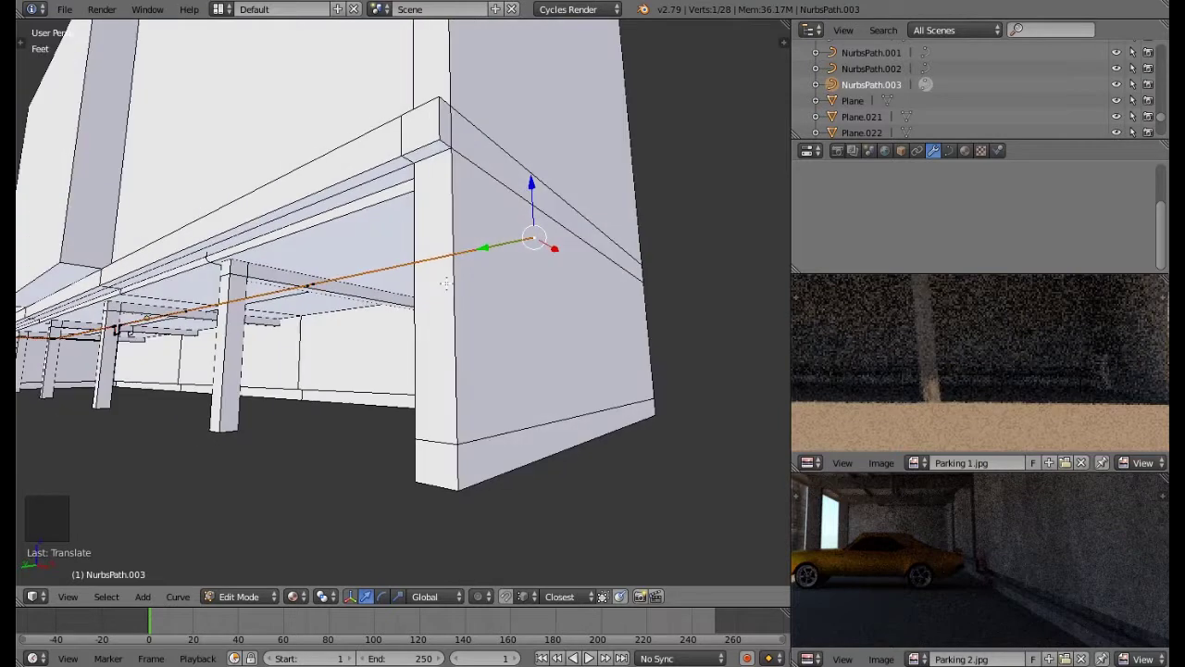
{"action": "scroll", "coordinate": [538, 242], "scroll_direction": "up", "scroll_amount": 3}
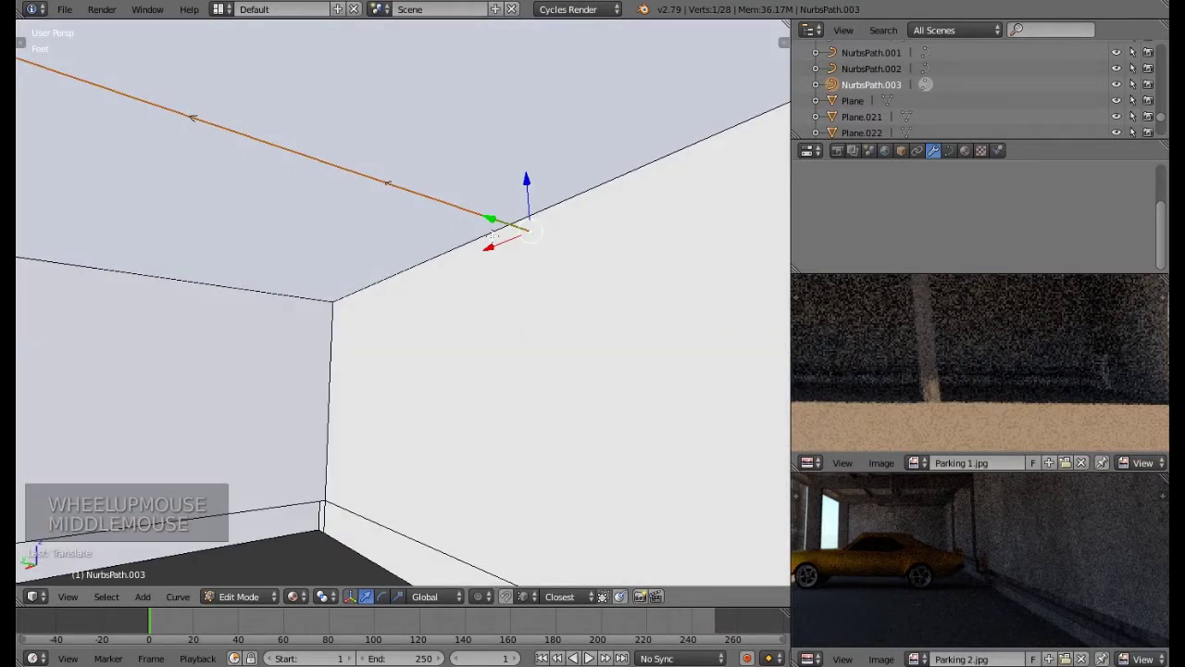
{"action": "left_click_drag", "start_coordinate": [490, 219], "coordinate": [463, 211]}
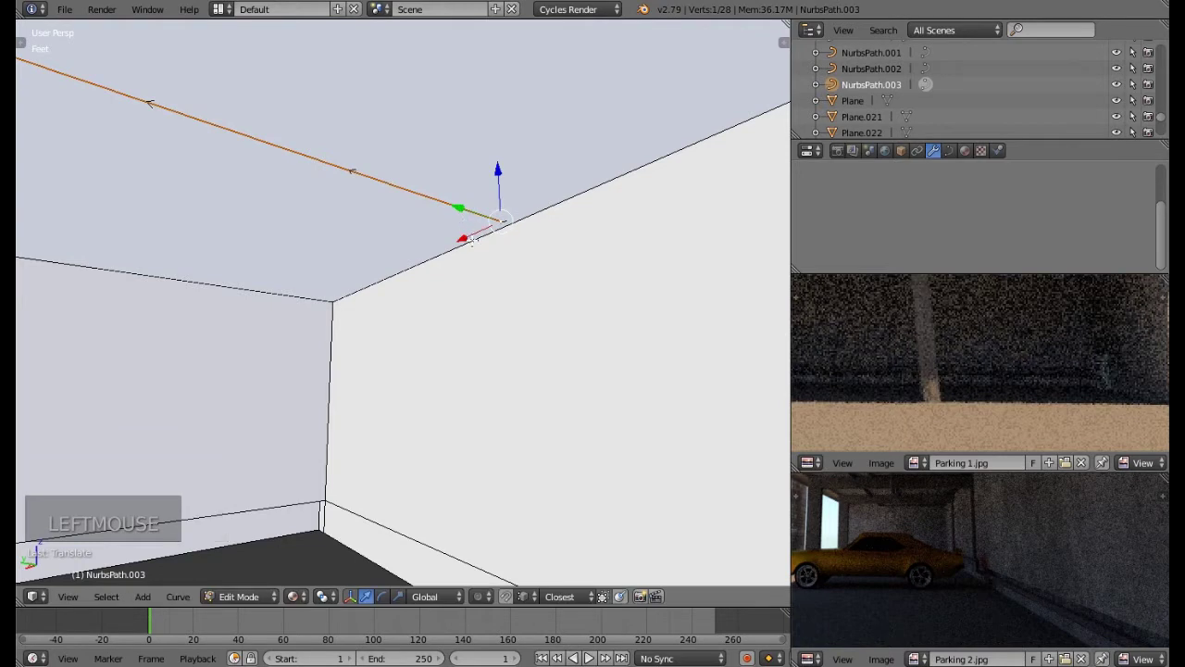
{"action": "middle_click_drag", "start_coordinate": [505, 239], "coordinate": [488, 229]}
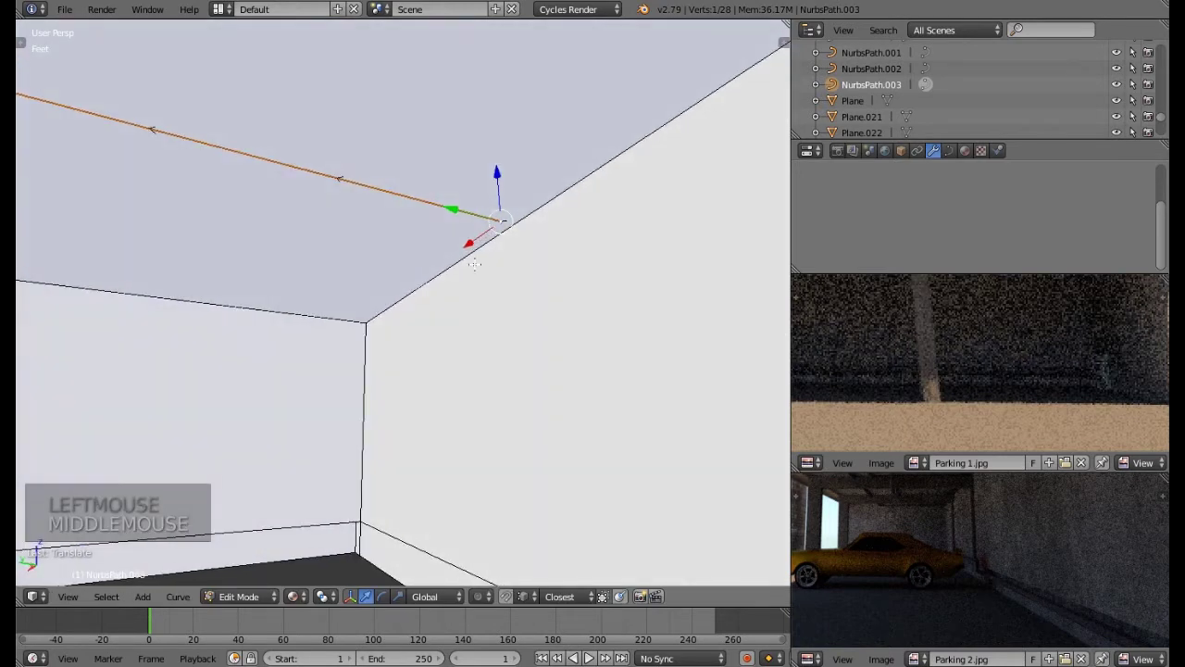
Step: Extrude a short bend at the side wall and continue the path along X under the ceiling to the back corner
{"action": "key", "text": "e"}
{"action": "key", "text": "e"}
{"action": "left_click", "coordinate": [489, 270]}
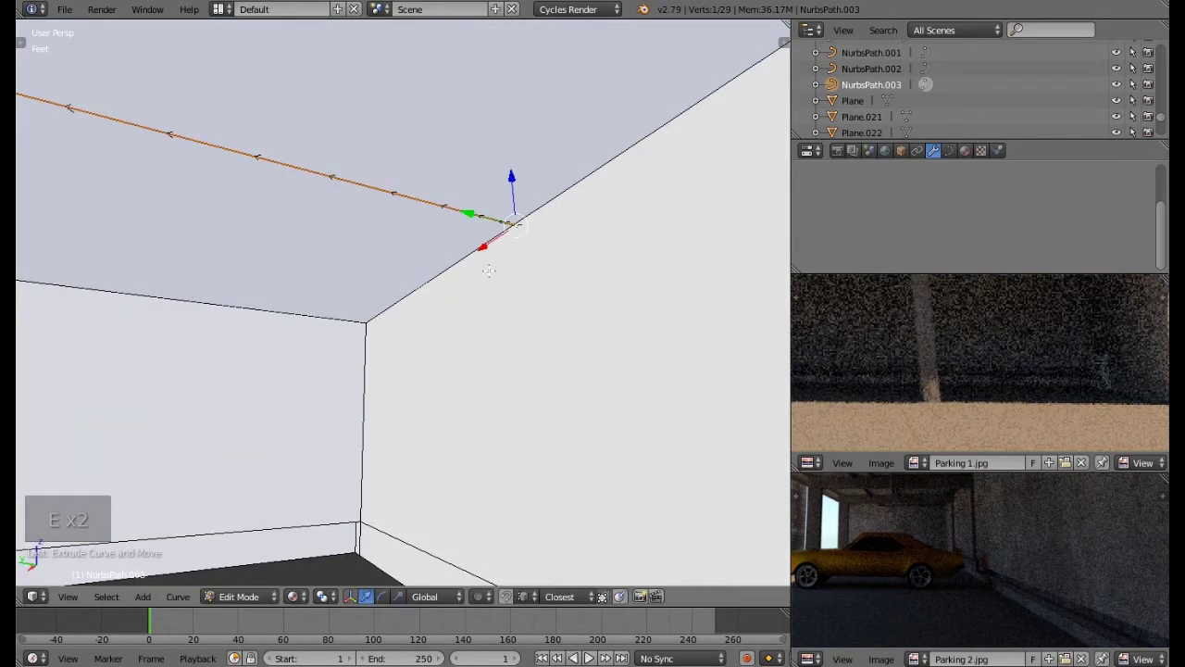
{"action": "key", "text": "e"}
{"action": "left_click", "coordinate": [480, 273]}
{"action": "key", "text": "e"}
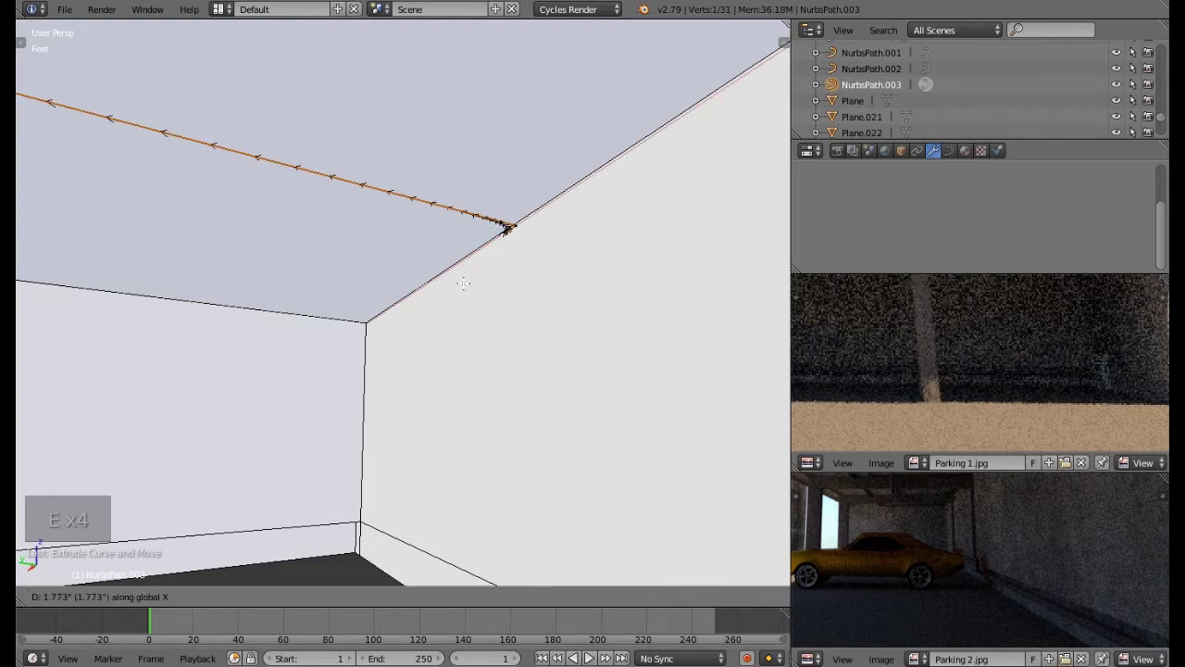
{"action": "left_click", "coordinate": [340, 373]}
{"action": "middle_click_drag", "start_coordinate": [343, 373], "coordinate": [421, 380]}
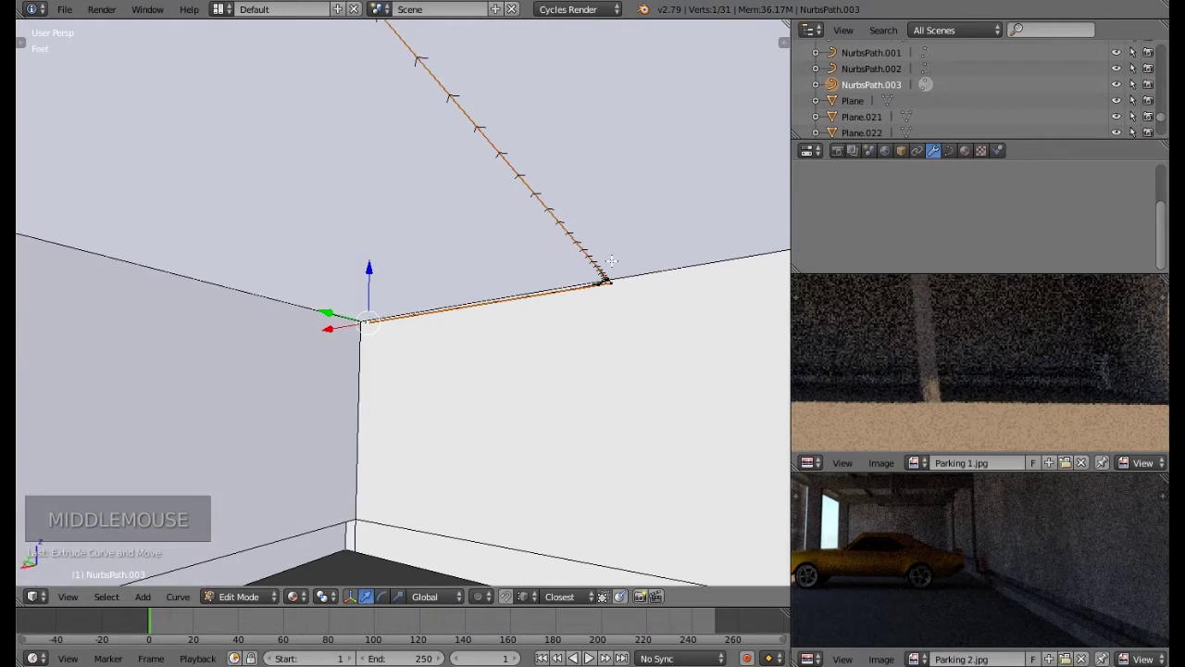
Step: Extrude the path end twice by short distances in the back ceiling corner to turn the pipe downward
{"action": "scroll", "coordinate": [347, 352], "scroll_direction": "up", "scroll_amount": 1}
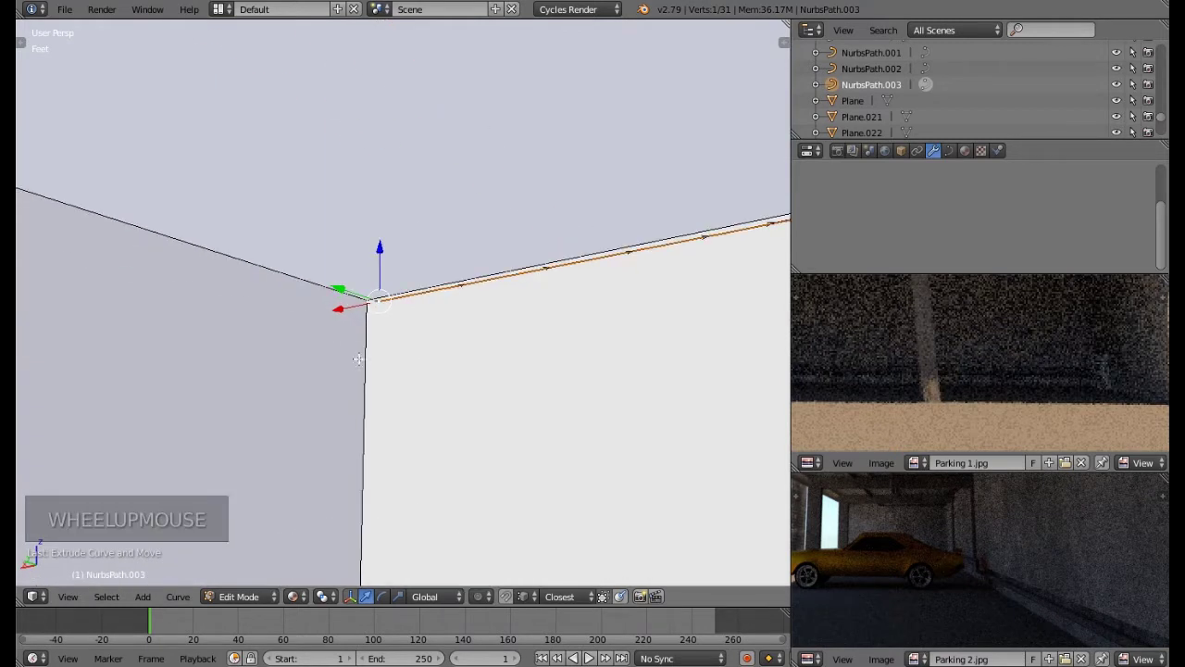
{"action": "scroll", "coordinate": [384, 318], "scroll_direction": "up", "scroll_amount": 1}
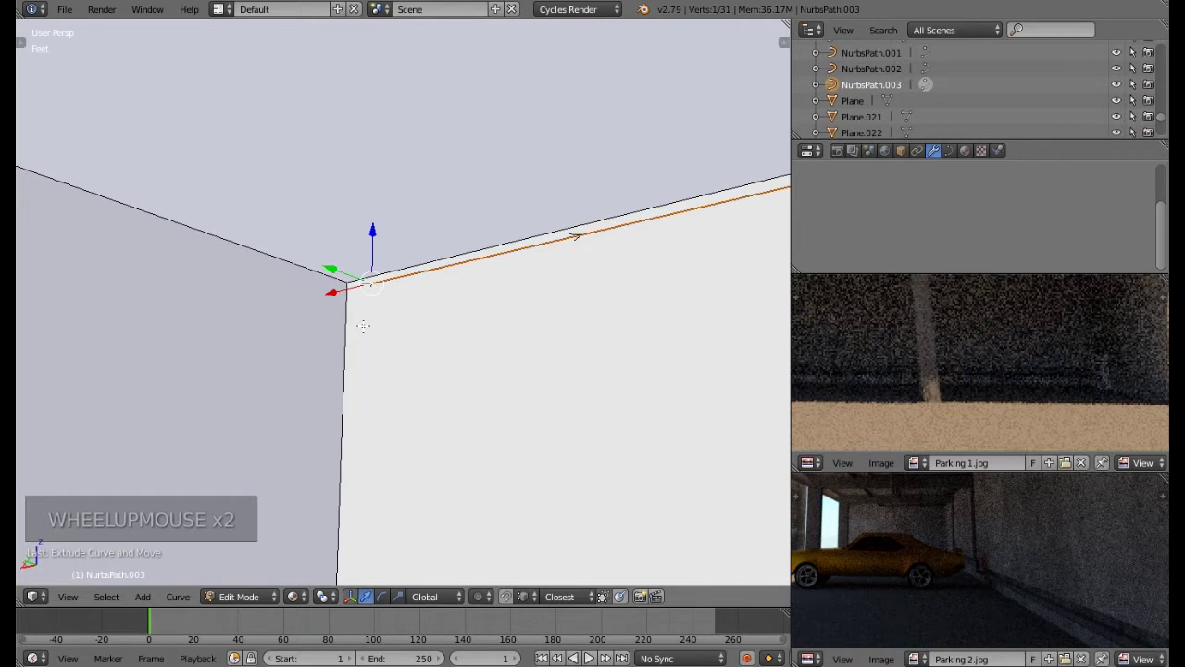
{"action": "key", "text": "e"}
{"action": "key", "text": "e"}
{"action": "key", "text": "e"}
{"action": "left_click", "coordinate": [369, 333]}
{"action": "key", "text": "e"}
{"action": "left_click", "coordinate": [369, 364]}
Step: Extrude the path end down along Z in the back corner and lower it to just above the baseboard
{"action": "key", "text": "e"}
{"action": "left_click", "coordinate": [377, 486]}
{"action": "middle_click_drag", "start_coordinate": [394, 454], "coordinate": [392, 392], "text": "shift"}
{"action": "scroll", "coordinate": [397, 390], "scroll_direction": "down", "scroll_amount": 2}
{"action": "left_click_drag", "start_coordinate": [400, 171], "coordinate": [411, 396]}
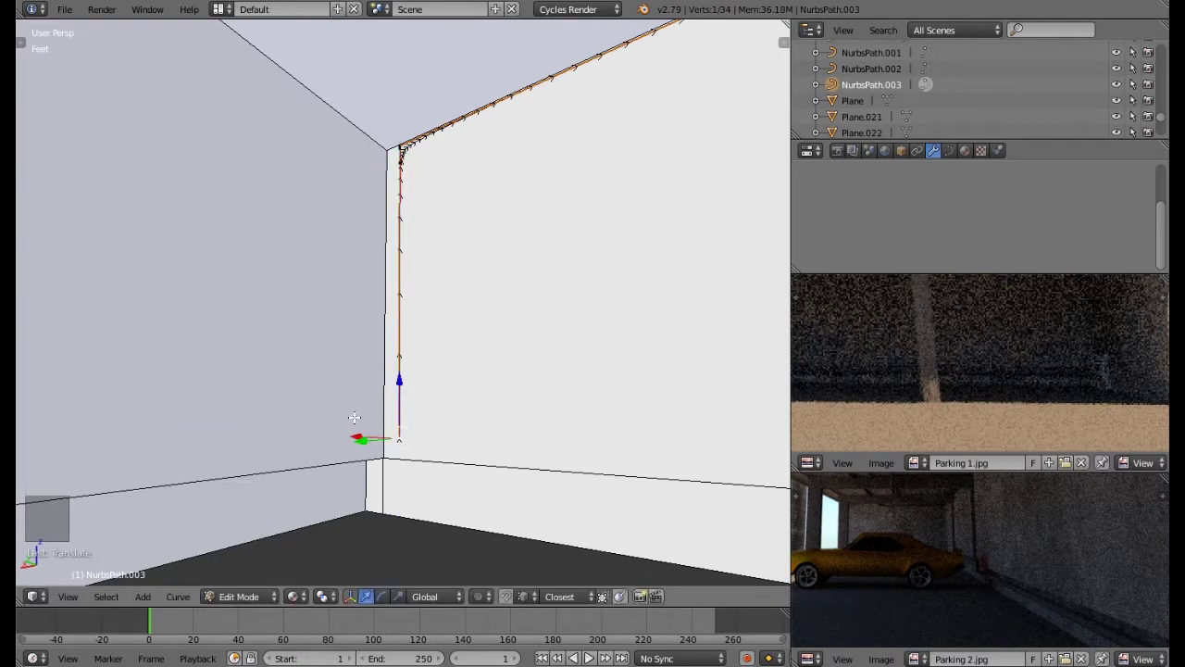
Step: Finish editing the path, duplicate the box at the front pillar's base, and move the copy along Y to the building's far end
{"action": "scroll", "coordinate": [356, 439], "scroll_direction": "down", "scroll_amount": 4}
{"action": "middle_click_drag", "start_coordinate": [356, 439], "coordinate": [629, 431]}
{"action": "middle_click_drag", "start_coordinate": [417, 436], "coordinate": [502, 436], "text": "shift"}
{"action": "key", "text": "Tab"}
{"action": "right_click", "coordinate": [245, 467]}
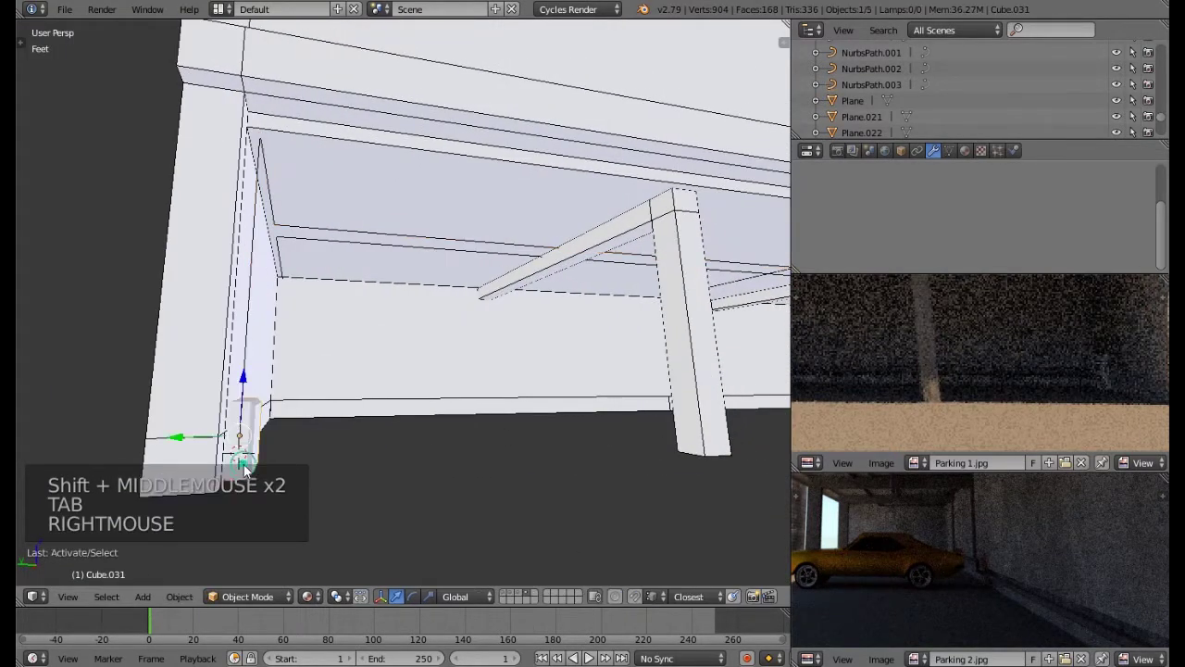
{"action": "key", "text": "shift+d"}
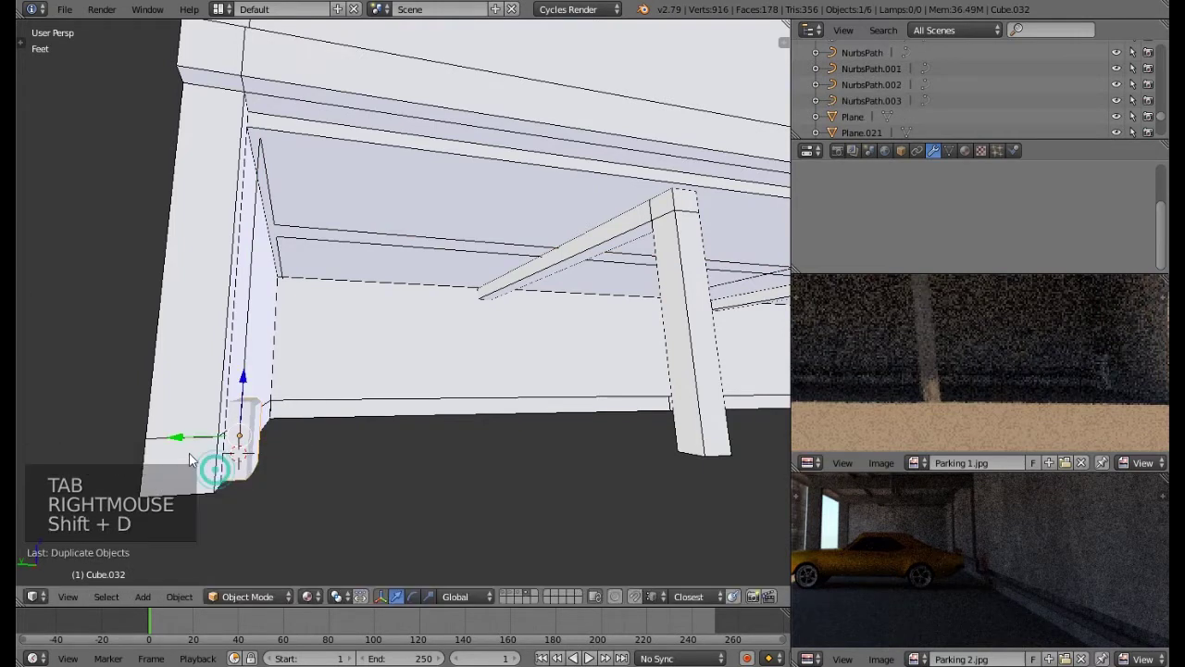
{"action": "left_click_drag", "start_coordinate": [178, 442], "coordinate": [492, 435]}
{"action": "scroll", "coordinate": [492, 435], "scroll_direction": "down", "scroll_amount": 3}
{"action": "middle_click_drag", "start_coordinate": [564, 427], "coordinate": [238, 405], "text": "shift"}
{"action": "left_click_drag", "start_coordinate": [151, 412], "coordinate": [590, 430]}
Step: Move the copied box along X into the back corner beneath the pipe's vertical run
{"action": "mouse_move", "coordinate": [595, 407]}
{"action": "middle_mouse_down"}
{"action": "mouse_move", "coordinate": [604, 420]}
{"action": "mouse_move", "coordinate": [597, 393]}
{"action": "middle_mouse_up"}
{"action": "left_click_drag", "start_coordinate": [597, 393], "coordinate": [546, 383]}
{"action": "scroll", "coordinate": [604, 389], "scroll_direction": "up", "scroll_amount": 5}
{"action": "scroll", "coordinate": [593, 376], "scroll_direction": "up", "scroll_amount": 2}
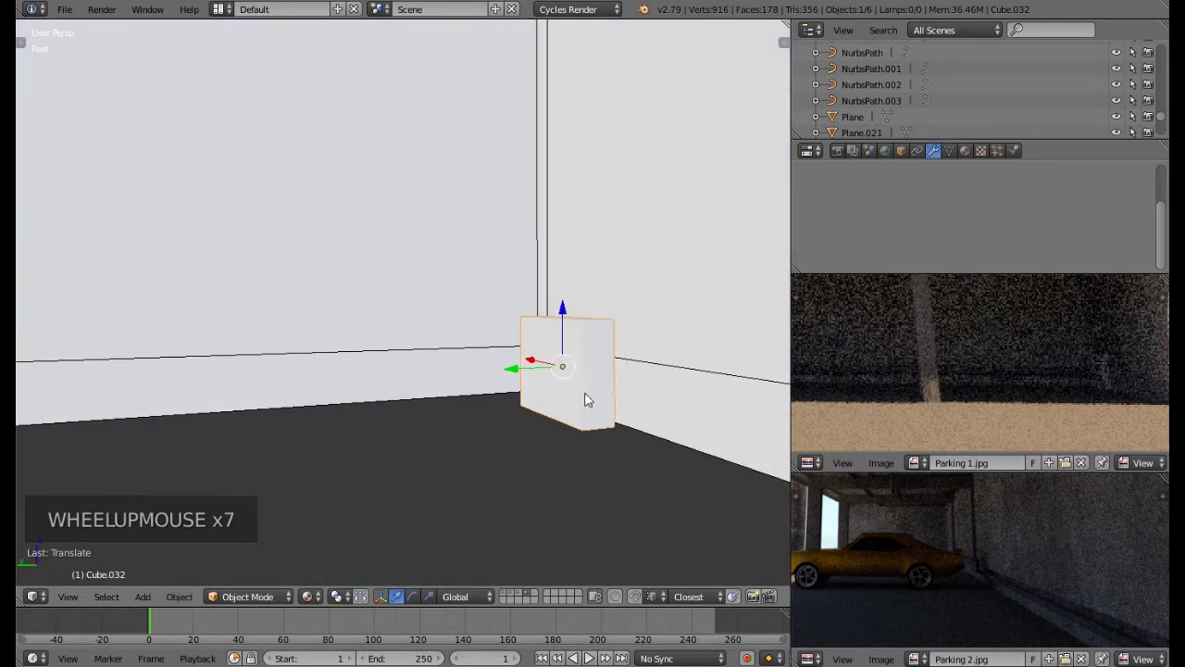
Step: Rotate the back corner's box about Z to face the end wall and shift it along X beneath the vertical pipe
{"action": "middle_click_drag", "start_coordinate": [587, 385], "coordinate": [585, 407]}
{"action": "key", "text": "r"}
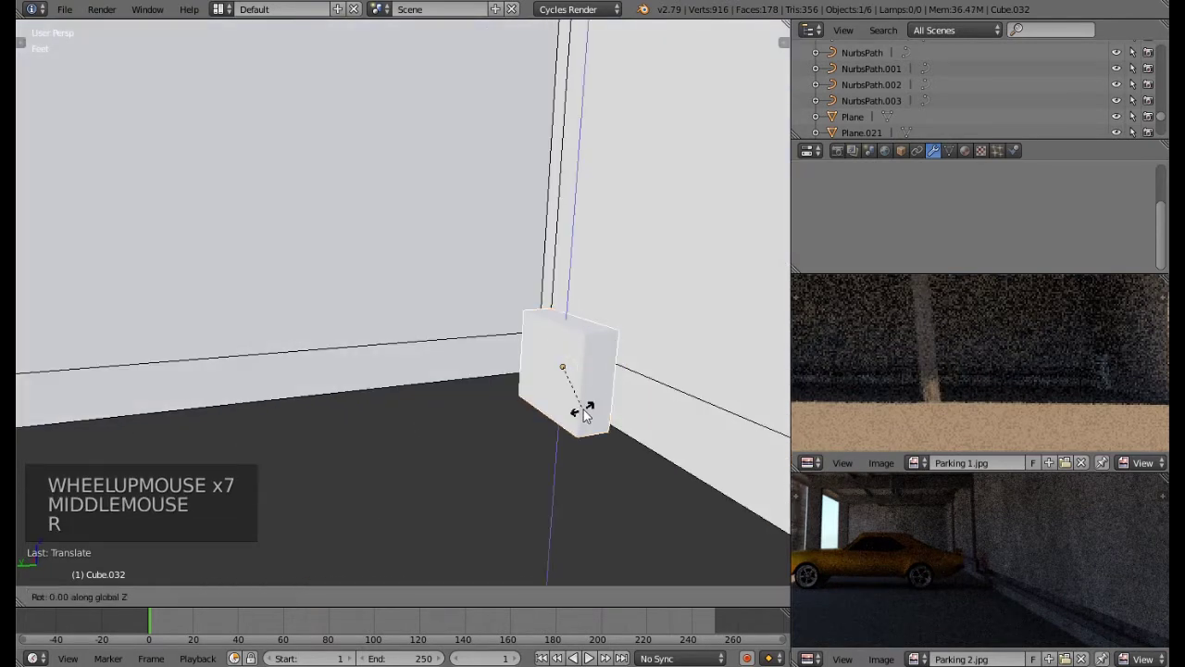
{"action": "left_click", "coordinate": [578, 416]}
{"action": "middle_click_drag", "start_coordinate": [577, 420], "coordinate": [635, 439]}
{"action": "right_click", "coordinate": [521, 289]}
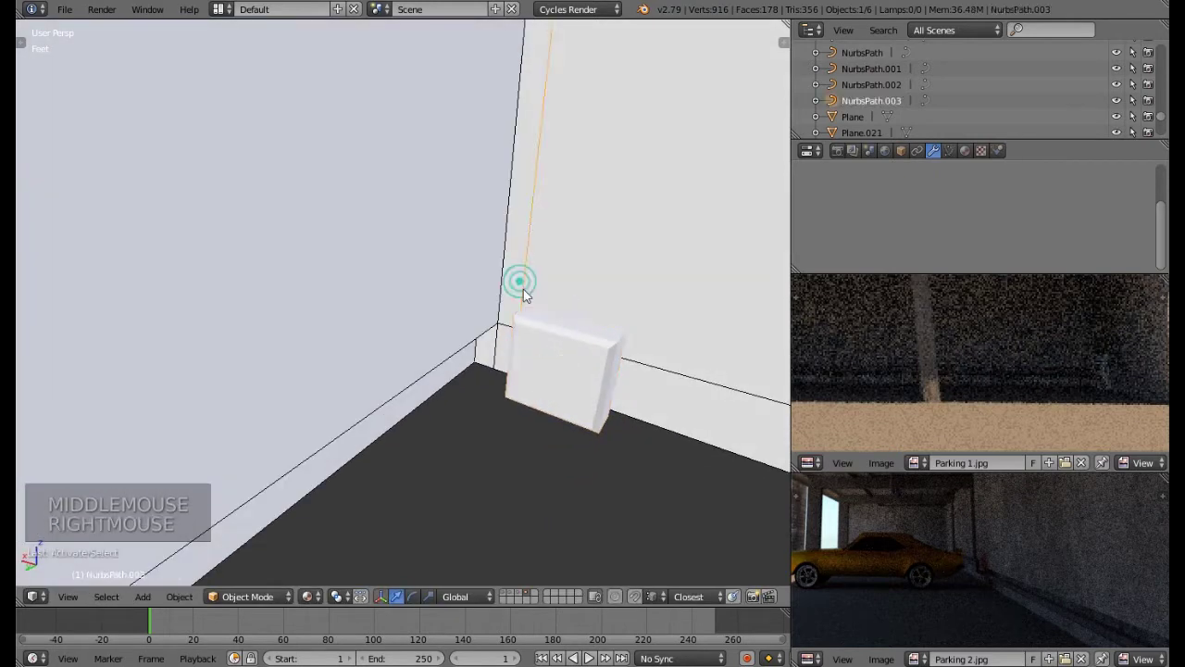
{"action": "middle_click_drag", "start_coordinate": [553, 338], "coordinate": [508, 330]}
{"action": "right_click", "coordinate": [472, 324]}
{"action": "scroll", "coordinate": [447, 311], "scroll_direction": "up", "scroll_amount": 3}
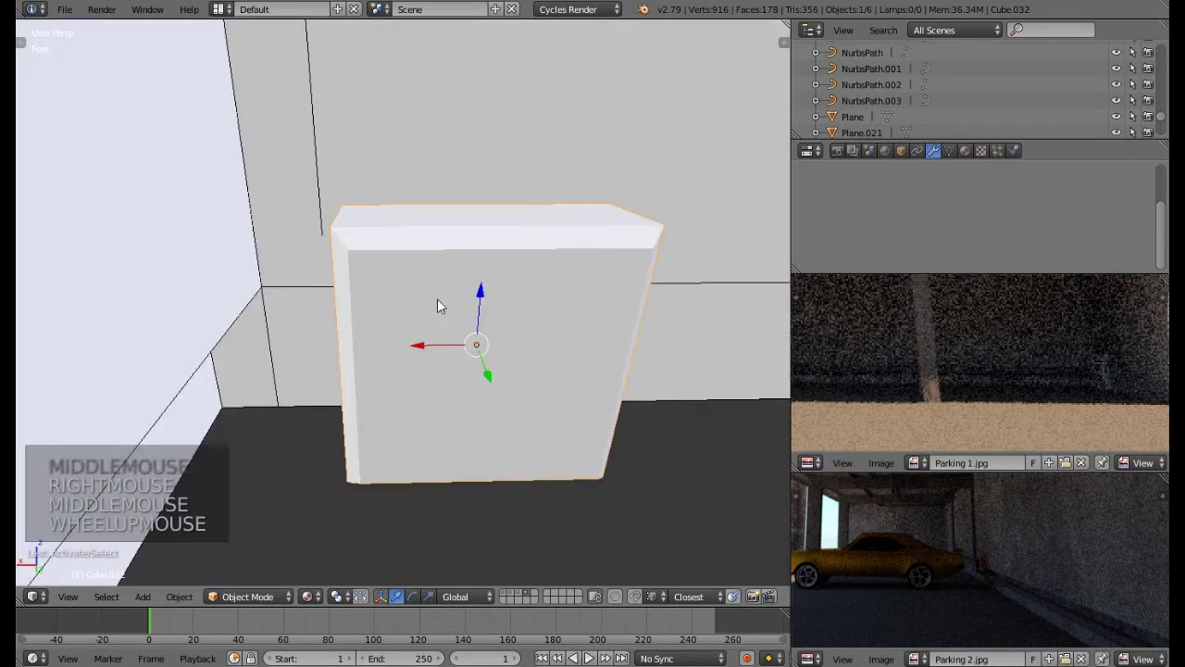
{"action": "left_click_drag", "start_coordinate": [421, 347], "coordinate": [318, 193]}
Step: Edit the corner pipe's path, extrude its bottom end point, and lower it slightly along Z beside the box
{"action": "right_click", "coordinate": [315, 192]}
{"action": "middle_click_drag", "start_coordinate": [315, 192], "coordinate": [236, 204]}
{"action": "key", "text": "Tab"}
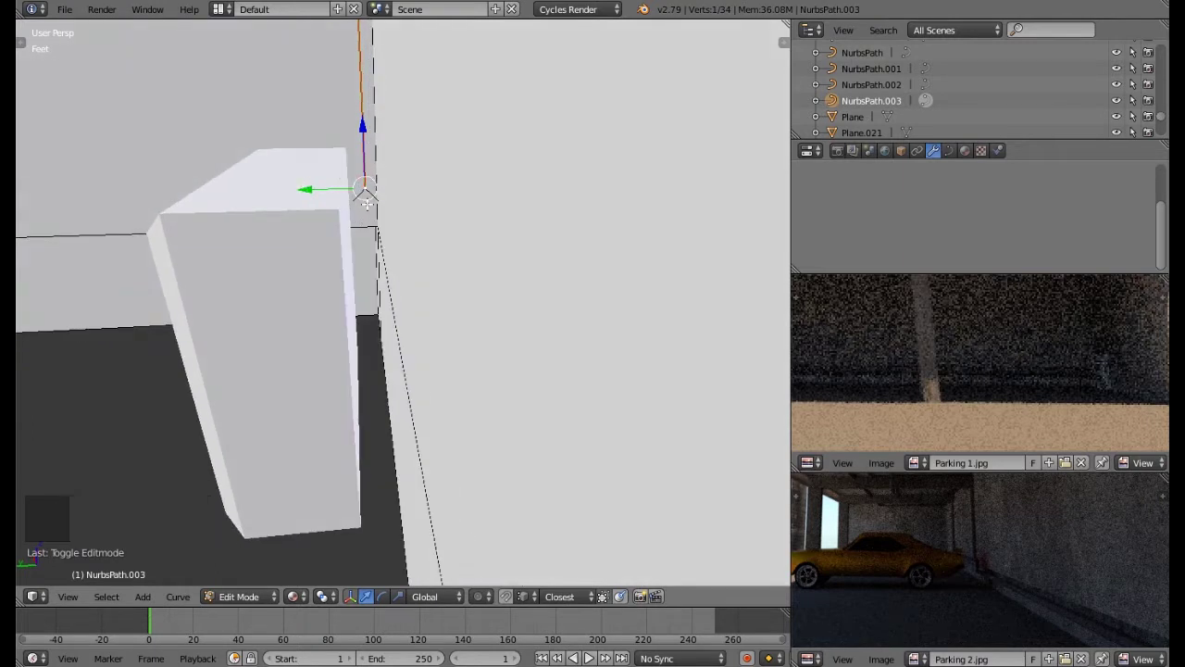
{"action": "key", "text": "e"}
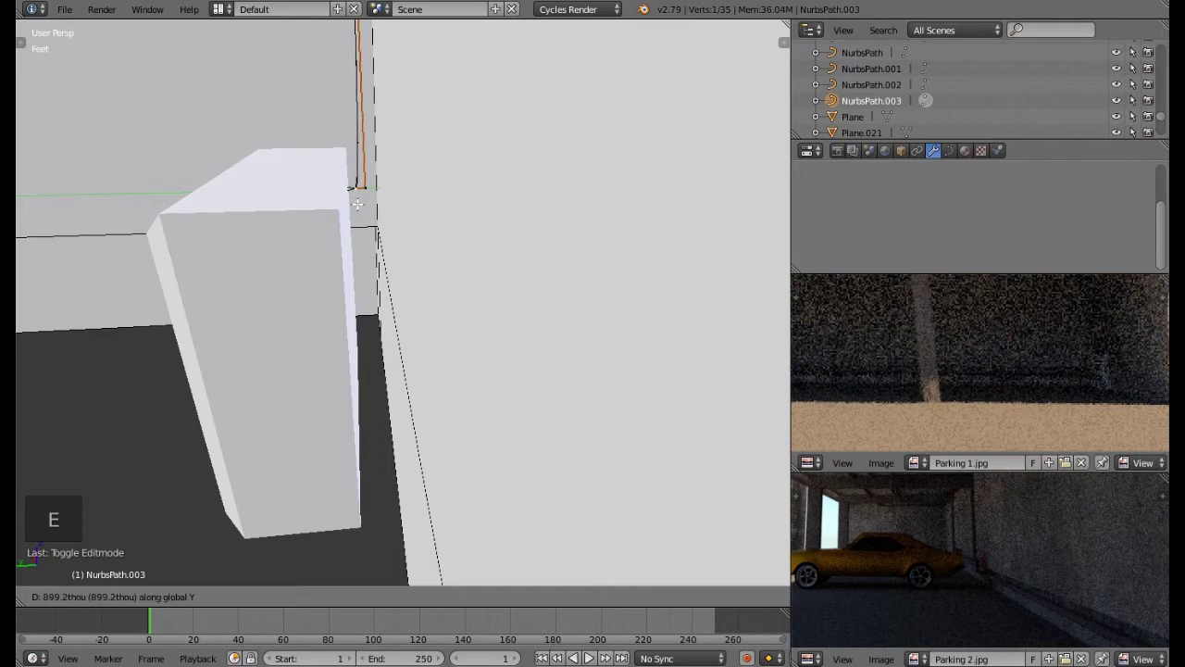
{"action": "left_click", "coordinate": [357, 203]}
{"action": "left_click_drag", "start_coordinate": [364, 129], "coordinate": [387, 216]}
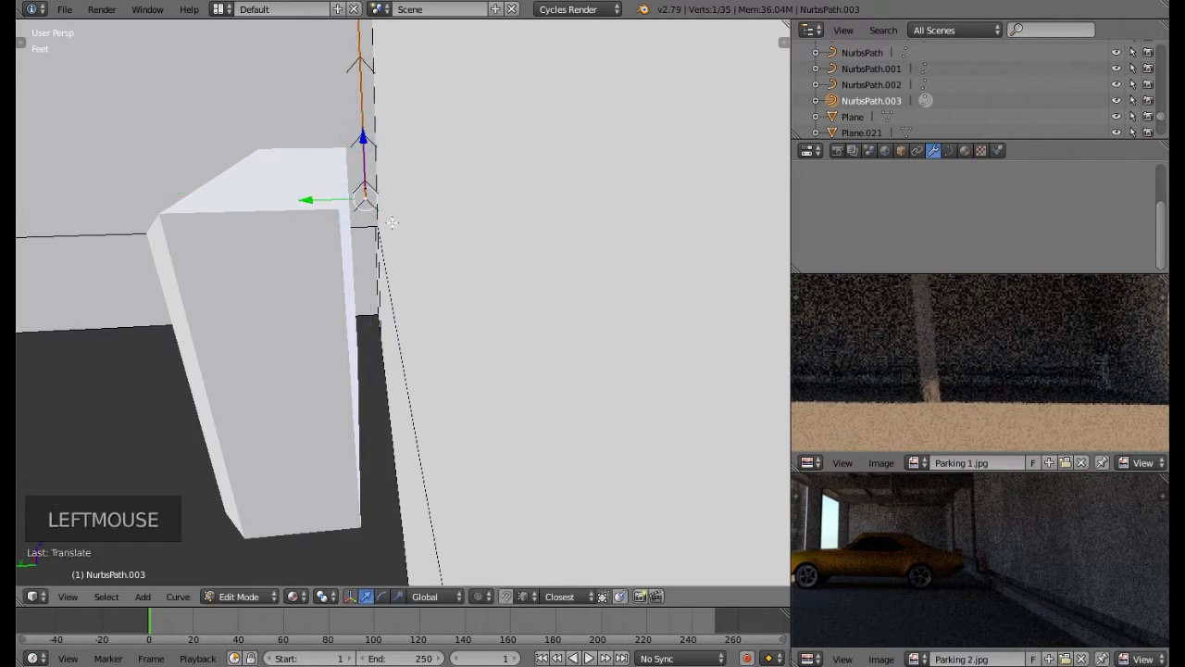
Step: Extrude the pipe's bottom end further in short segments to bend it into the box, and finish editing the path
{"action": "key", "text": "e"}
{"action": "key", "text": "e"}
{"action": "left_click", "coordinate": [412, 310]}
{"action": "key", "text": "e"}
{"action": "middle_click_drag", "start_coordinate": [367, 313], "coordinate": [437, 256]}
{"action": "key", "text": "Tab"}
Step: Examine the pipes along the wall in the Parking 2.jpg reference and compare them with the modelled parking area
{"action": "scroll", "coordinate": [358, 325], "scroll_direction": "down", "scroll_amount": 3}
{"action": "scroll", "coordinate": [437, 257], "scroll_direction": "down", "scroll_amount": 1}
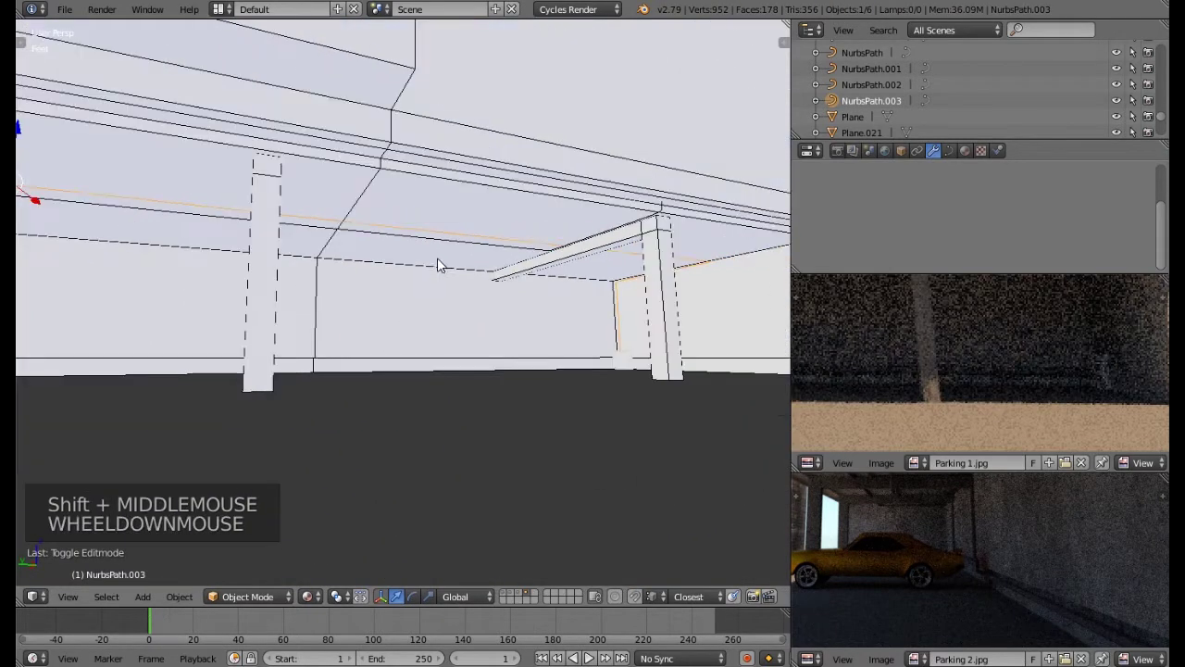
{"action": "middle_click_drag", "start_coordinate": [363, 319], "coordinate": [538, 321], "text": "shift"}
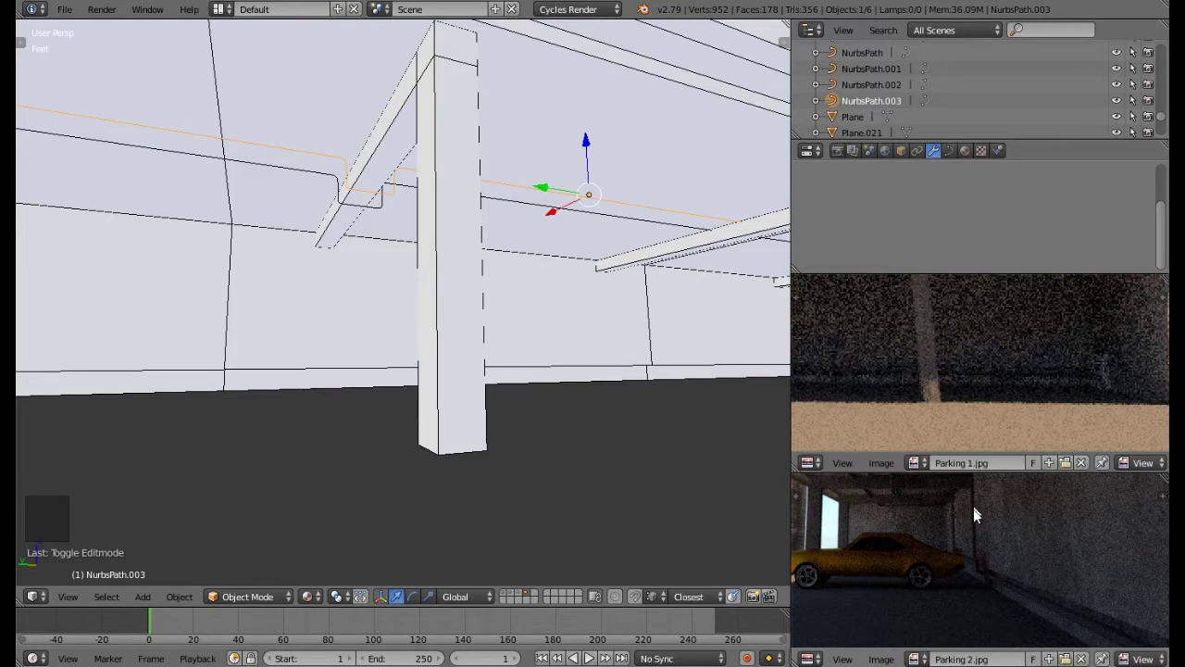
{"action": "middle_click_drag", "start_coordinate": [962, 540], "coordinate": [951, 570]}
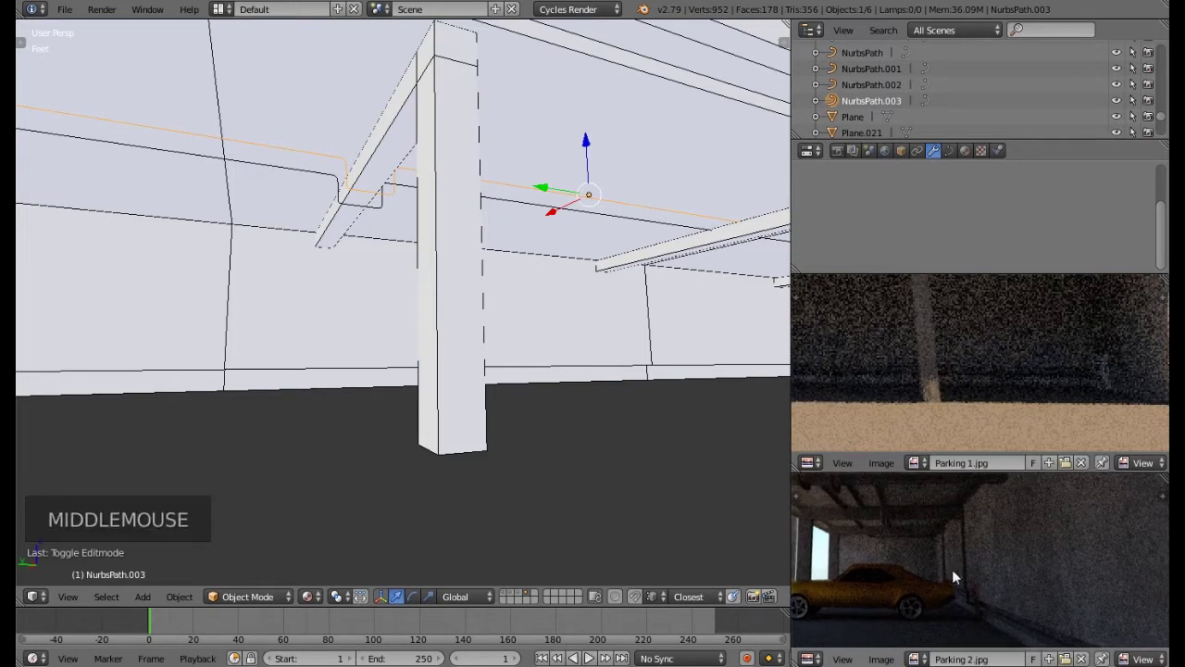
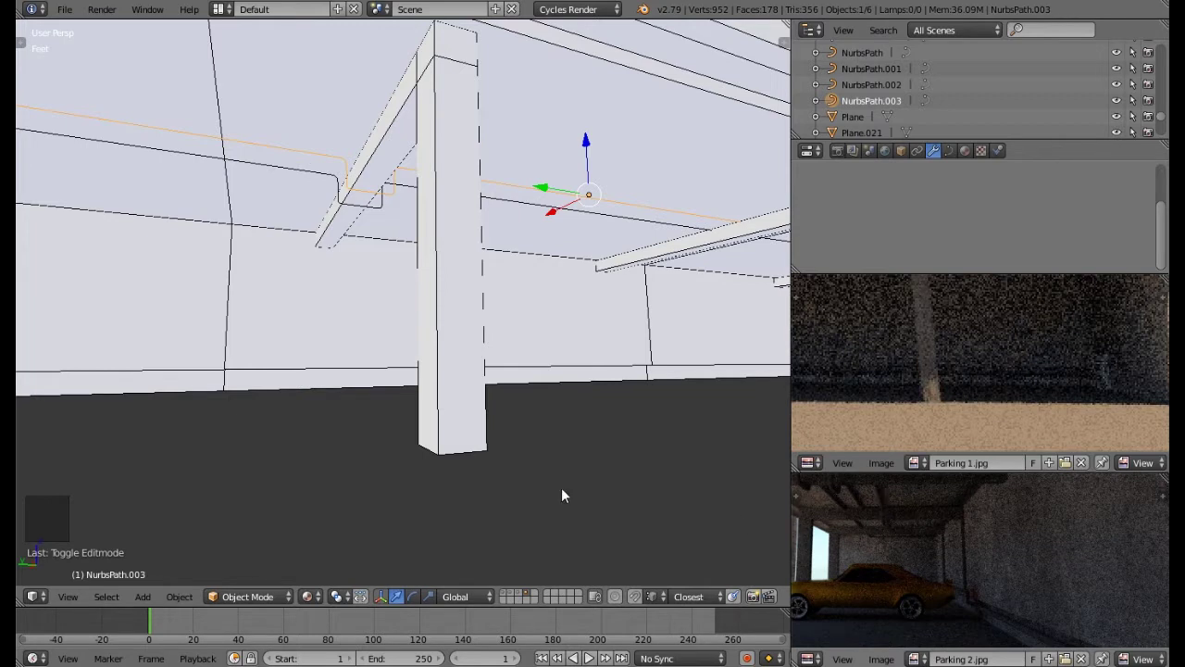
{"action": "middle_click_drag", "start_coordinate": [347, 399], "coordinate": [410, 352]}
{"action": "scroll", "coordinate": [386, 402], "scroll_direction": "down", "scroll_amount": 2}
{"action": "scroll", "coordinate": [452, 394], "scroll_direction": "up", "scroll_amount": 1}
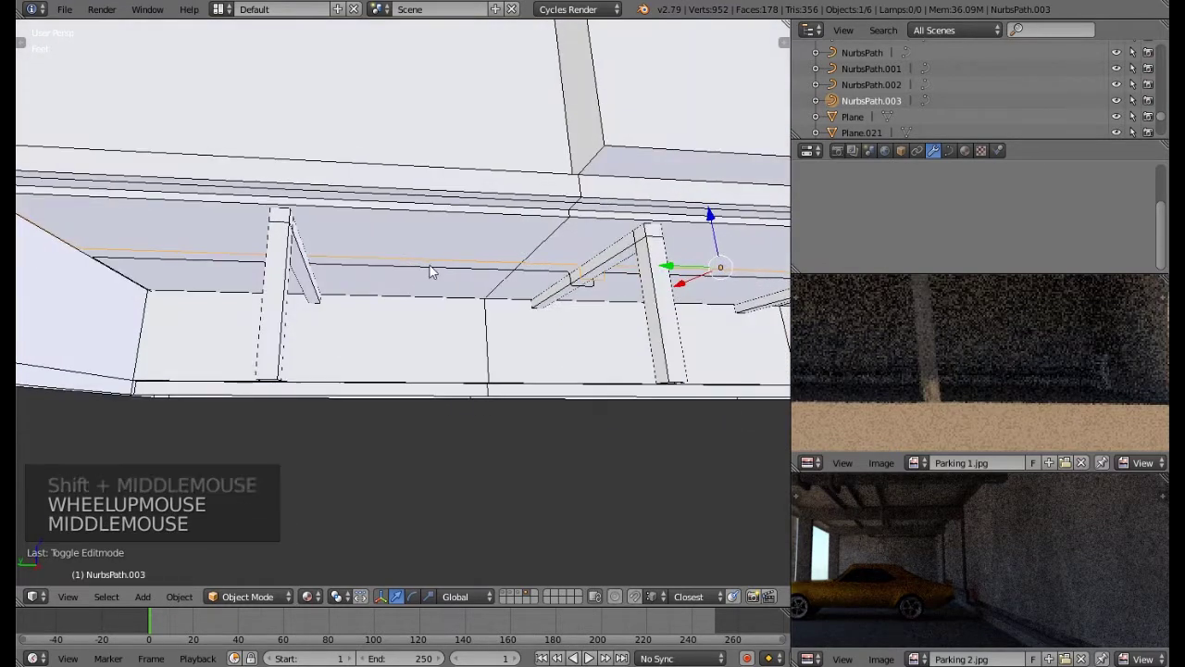
Step: Snap the 3D cursor to the centre of the building's baseboard face behind the end pillar
{"action": "right_click", "coordinate": [422, 395]}
{"action": "key", "text": "Tab"}
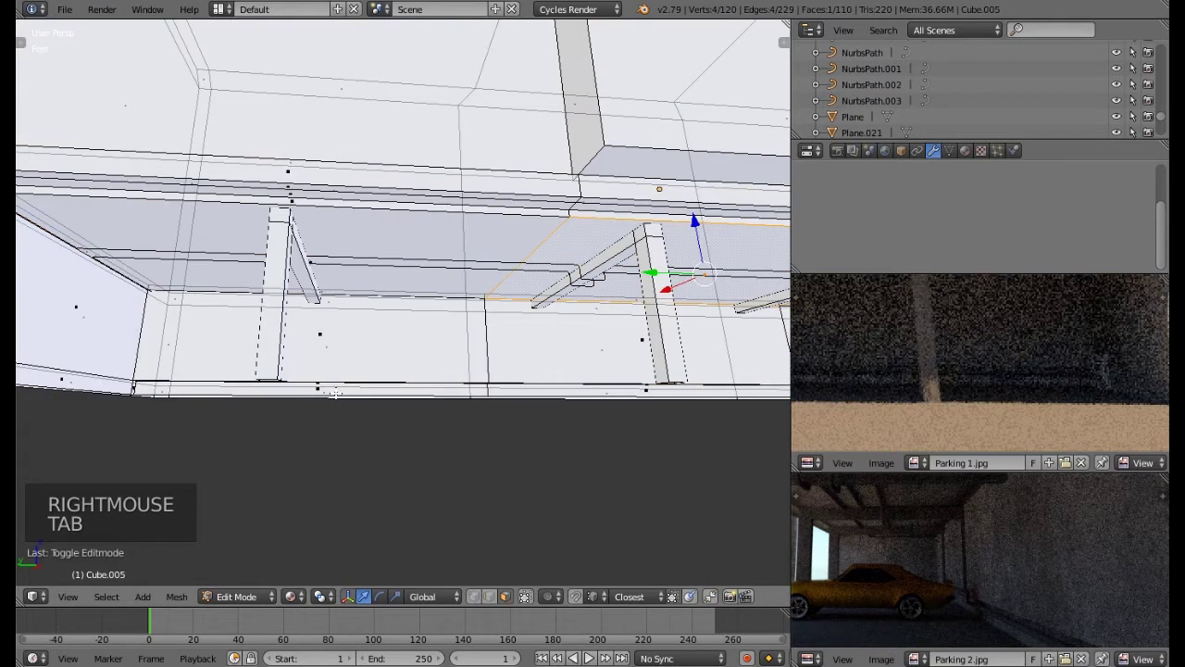
{"action": "right_click", "coordinate": [337, 393]}
{"action": "right_click", "coordinate": [312, 387]}
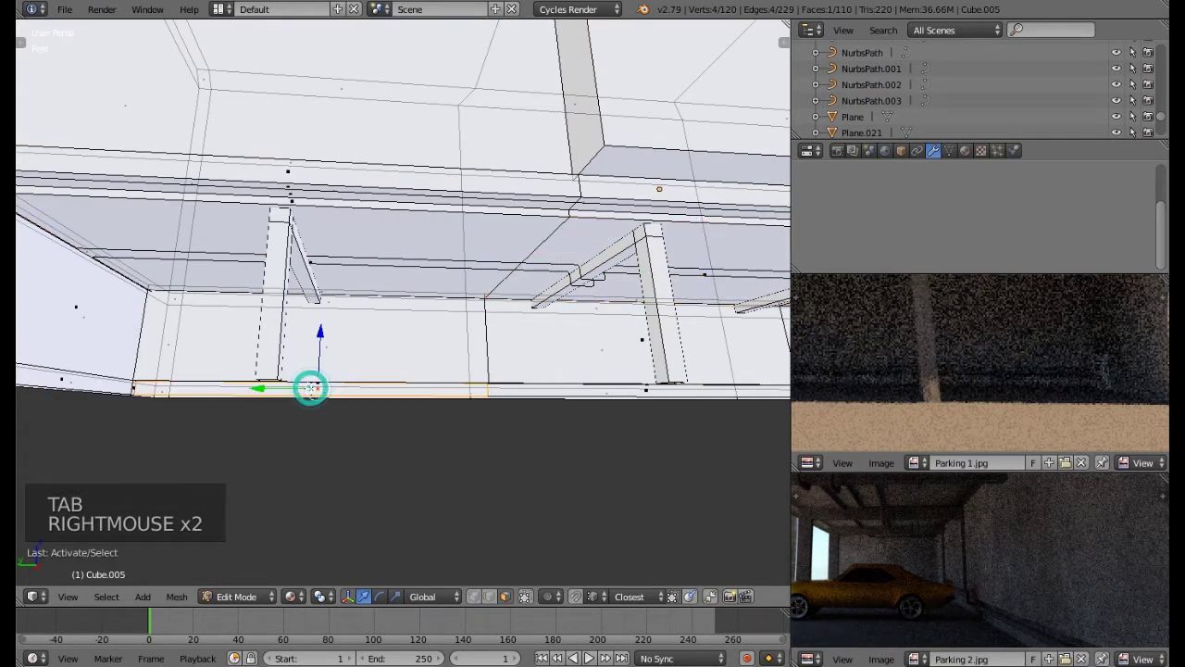
{"action": "key", "text": "shift+s"}
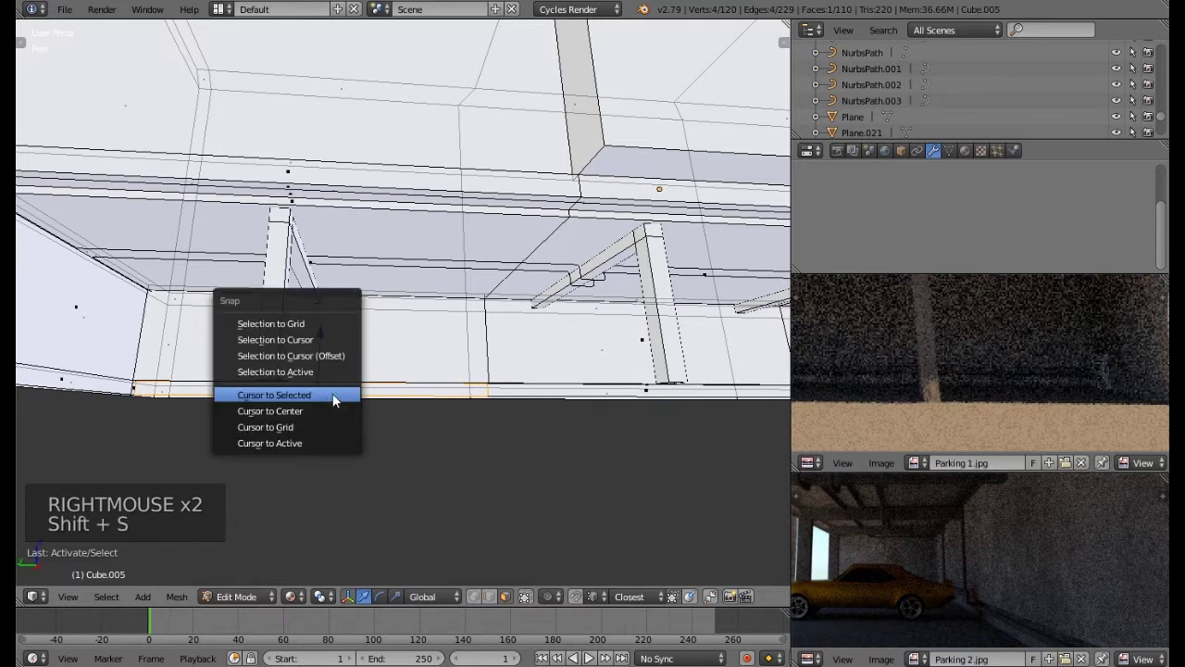
{"action": "left_click", "coordinate": [324, 396]}
{"action": "key", "text": "Tab"}
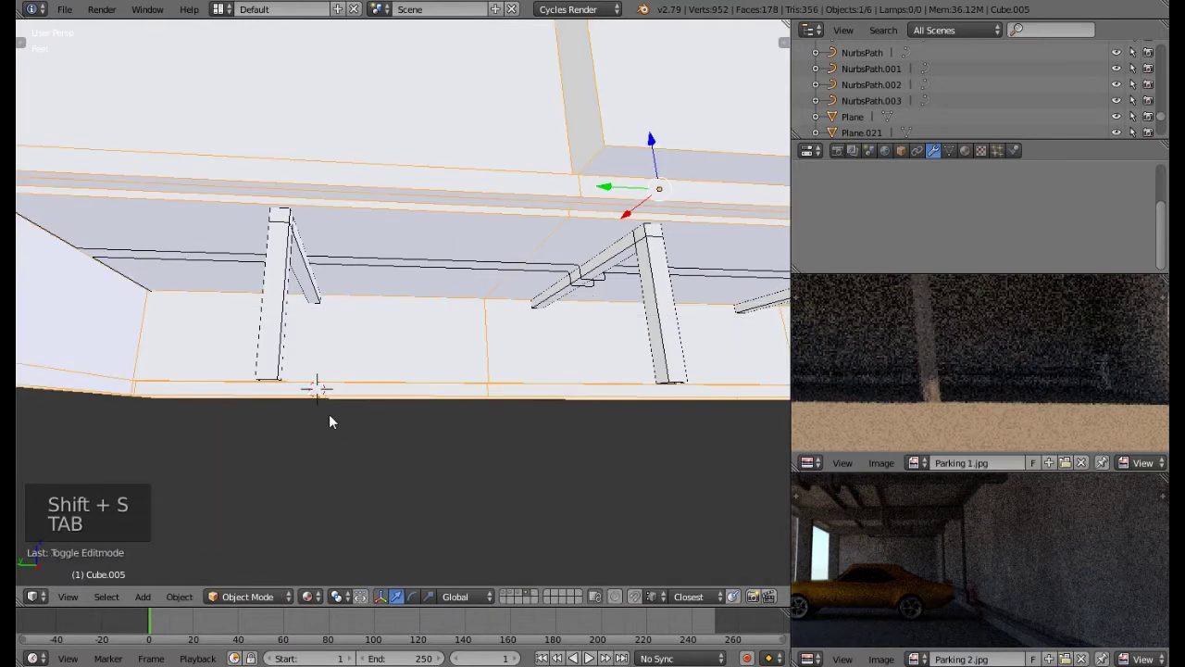
Step: Add a path curve at the 3D cursor and rotate it about Z to run parallel to the back wall's baseboard
{"action": "key", "text": "shift+a"}
{"action": "mouse_move", "coordinate": [319, 435]}
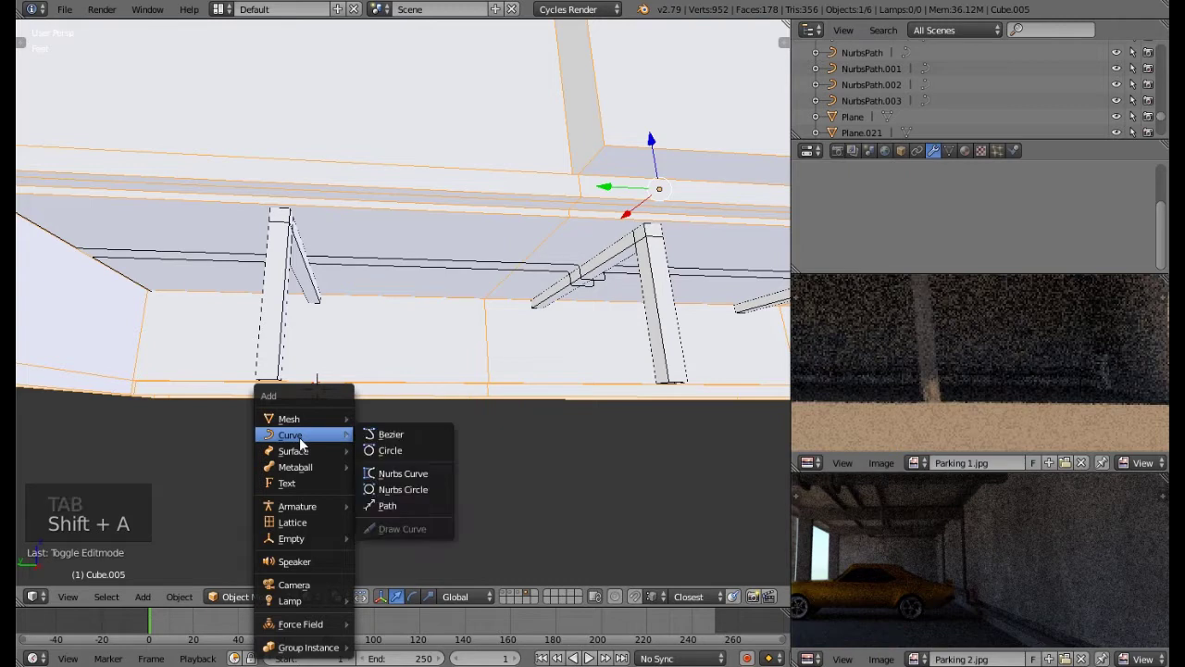
{"action": "left_click", "coordinate": [404, 507]}
{"action": "middle_click_drag", "start_coordinate": [357, 431], "coordinate": [308, 418]}
{"action": "scroll", "coordinate": [314, 398], "scroll_direction": "up", "scroll_amount": 3}
{"action": "scroll", "coordinate": [315, 405], "scroll_direction": "up", "scroll_amount": 1}
{"action": "scroll", "coordinate": [365, 392], "scroll_direction": "down", "scroll_amount": 1}
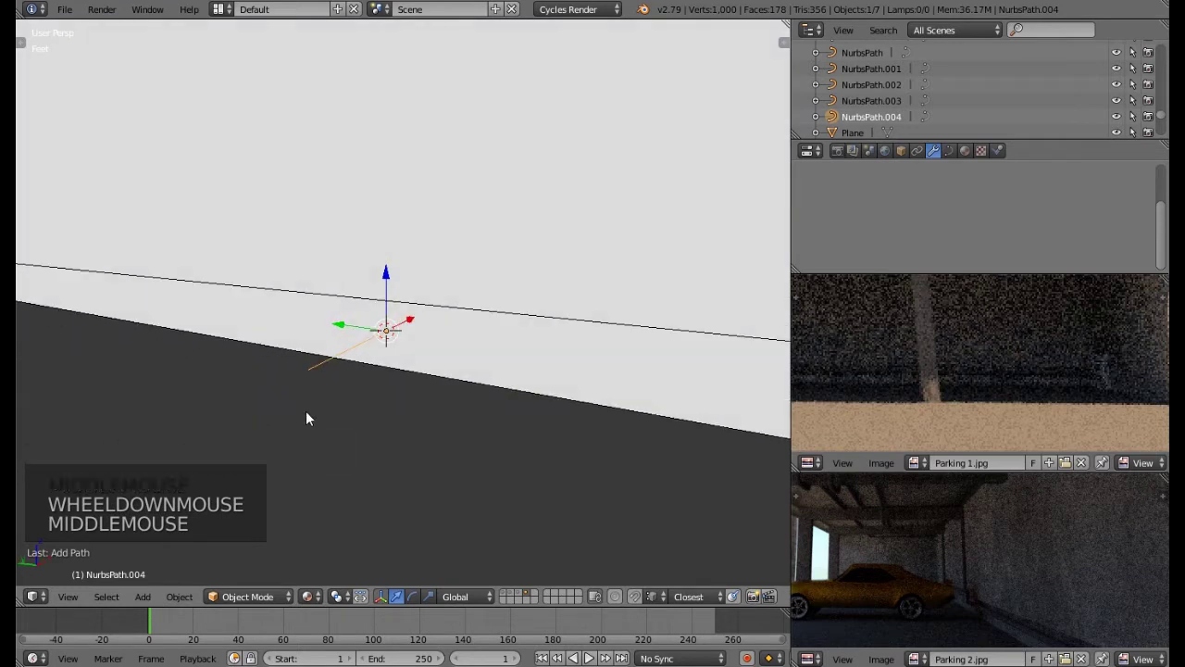
{"action": "key", "text": "r"}
{"action": "key", "text": "z"}
{"action": "left_click", "coordinate": [305, 417]}
{"action": "middle_click_drag", "start_coordinate": [306, 417], "coordinate": [285, 320]}
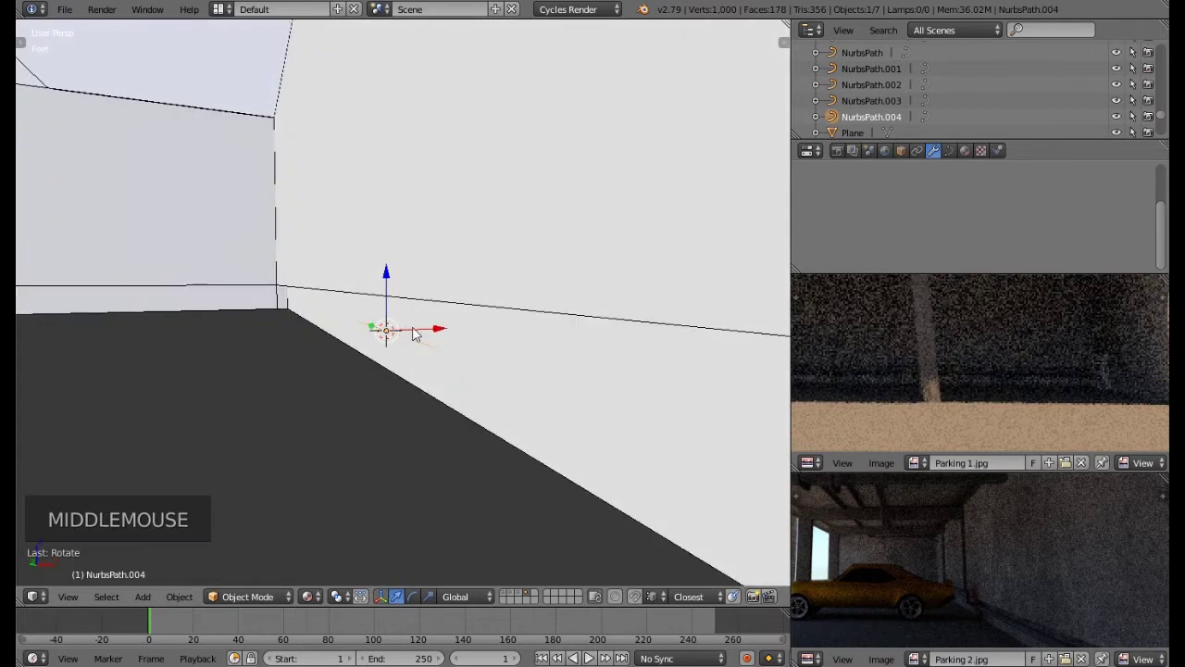
Step: Align the new path with the baseboard along X and move it along Y toward the next wall section
{"action": "left_click_drag", "start_coordinate": [427, 334], "coordinate": [389, 330]}
{"action": "mouse_move", "coordinate": [388, 331]}
{"action": "middle_mouse_down"}
{"action": "mouse_move", "coordinate": [352, 339]}
{"action": "mouse_move", "coordinate": [373, 365]}
{"action": "mouse_move", "coordinate": [381, 344]}
{"action": "mouse_move", "coordinate": [328, 329]}
{"action": "mouse_move", "coordinate": [325, 346]}
{"action": "mouse_move", "coordinate": [356, 342]}
{"action": "middle_mouse_up"}
{"action": "key", "text": "z"}
{"action": "left_click_drag", "start_coordinate": [413, 331], "coordinate": [409, 335]}
{"action": "middle_click_drag", "start_coordinate": [409, 335], "coordinate": [588, 417]}
{"action": "scroll", "coordinate": [487, 387], "scroll_direction": "down", "scroll_amount": 2}
{"action": "middle_click_drag", "start_coordinate": [583, 417], "coordinate": [529, 410], "text": "shift"}
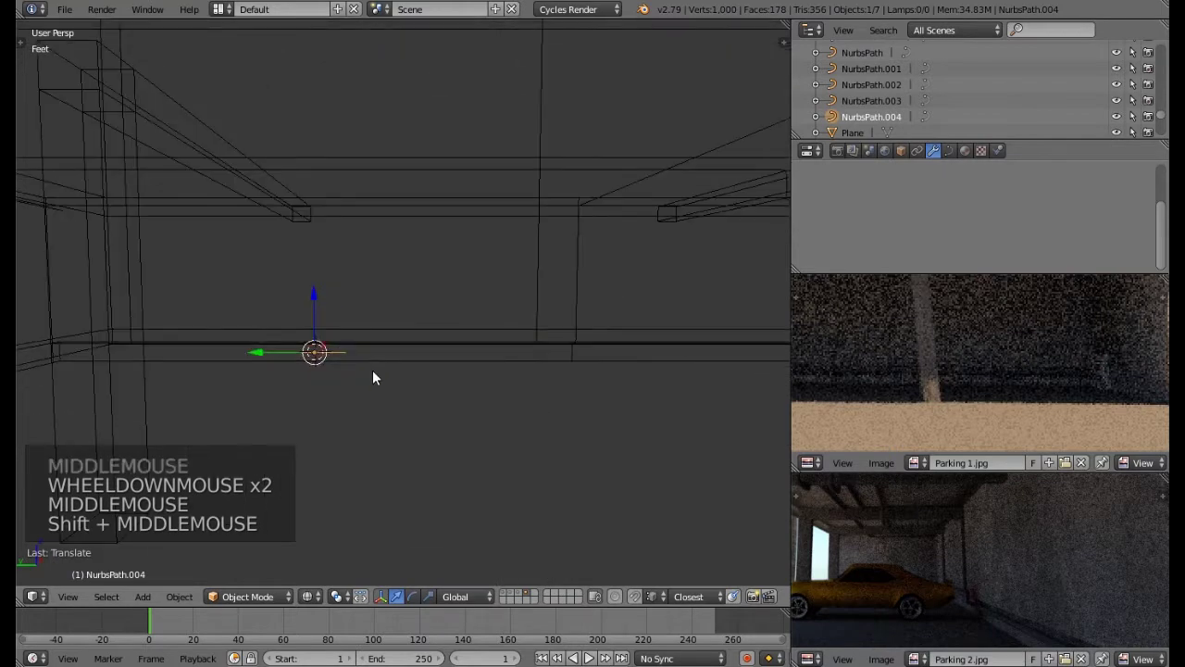
{"action": "left_click_drag", "start_coordinate": [262, 355], "coordinate": [457, 351]}
{"action": "middle_click_drag", "start_coordinate": [457, 351], "coordinate": [516, 389]}
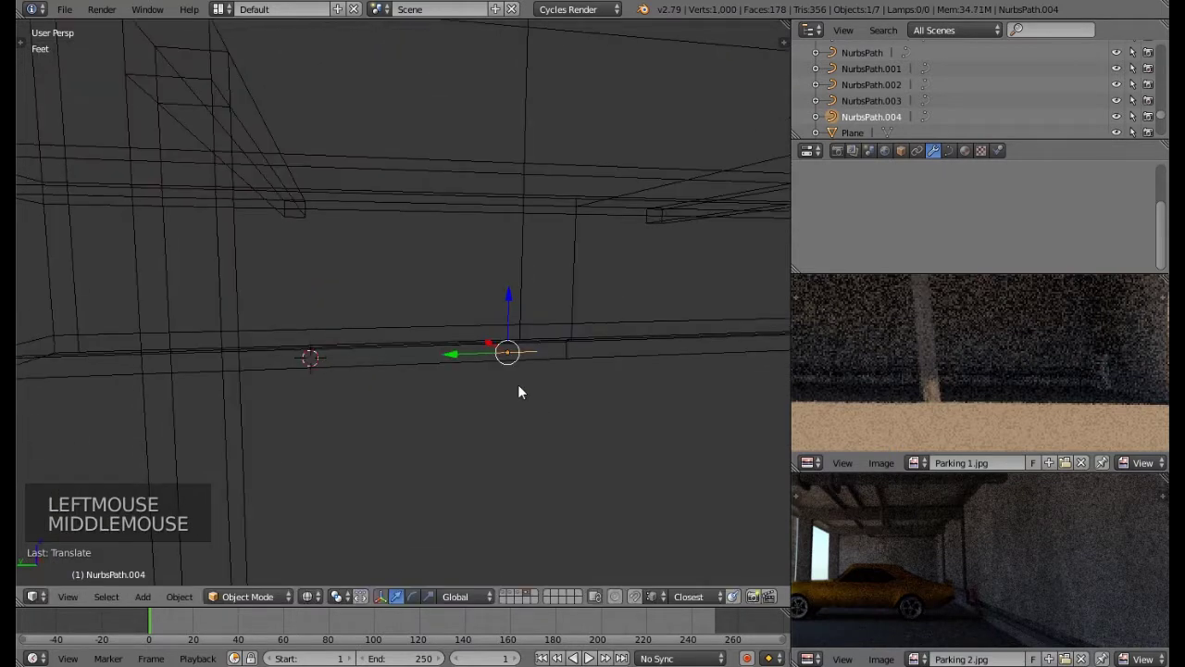
{"action": "key", "text": "z"}
Step: Lengthen the path by moving its end point along Y, and shift all its points back along Y
{"action": "key", "text": "Tab"}
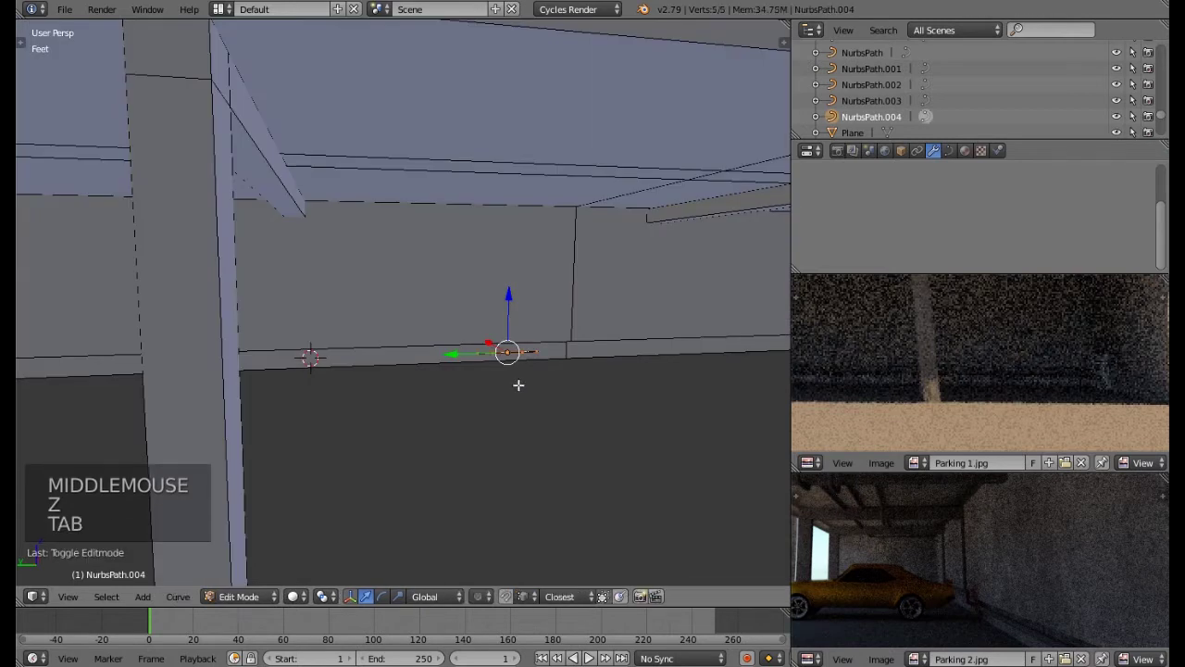
{"action": "right_click", "coordinate": [477, 357]}
{"action": "left_click_drag", "start_coordinate": [445, 357], "coordinate": [357, 355]}
{"action": "scroll", "coordinate": [364, 364], "scroll_direction": "down", "scroll_amount": 2}
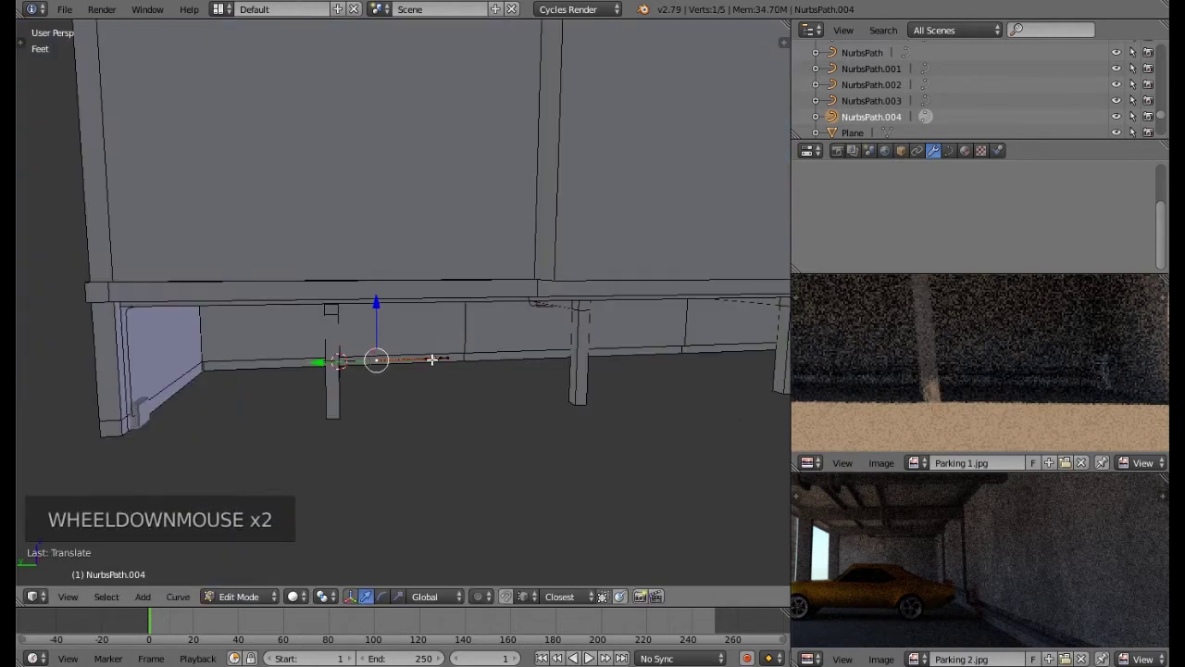
{"action": "scroll", "coordinate": [343, 372], "scroll_direction": "up", "scroll_amount": 1}
{"action": "key", "text": "a"}
{"action": "left_click_drag", "start_coordinate": [364, 363], "coordinate": [417, 364]}
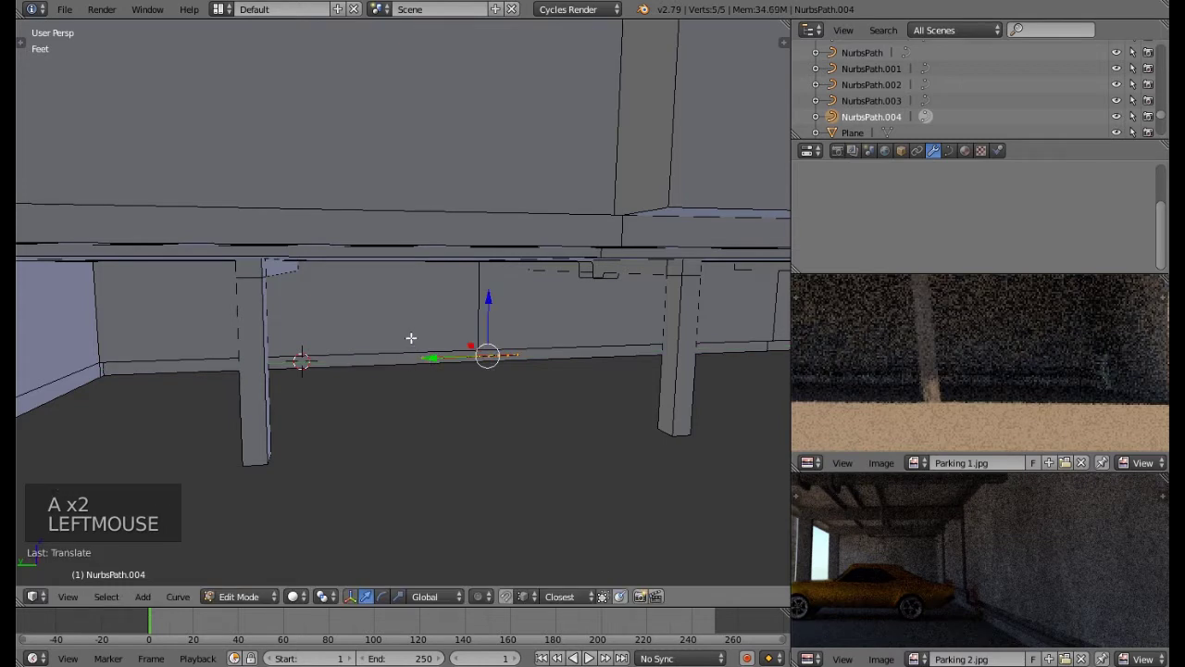
Step: Extrude the baseboard path's end point a short distance along Y and a short distance along X away from the wall
{"action": "scroll", "coordinate": [419, 360], "scroll_direction": "up", "scroll_amount": 1}
{"action": "right_click", "coordinate": [423, 359]}
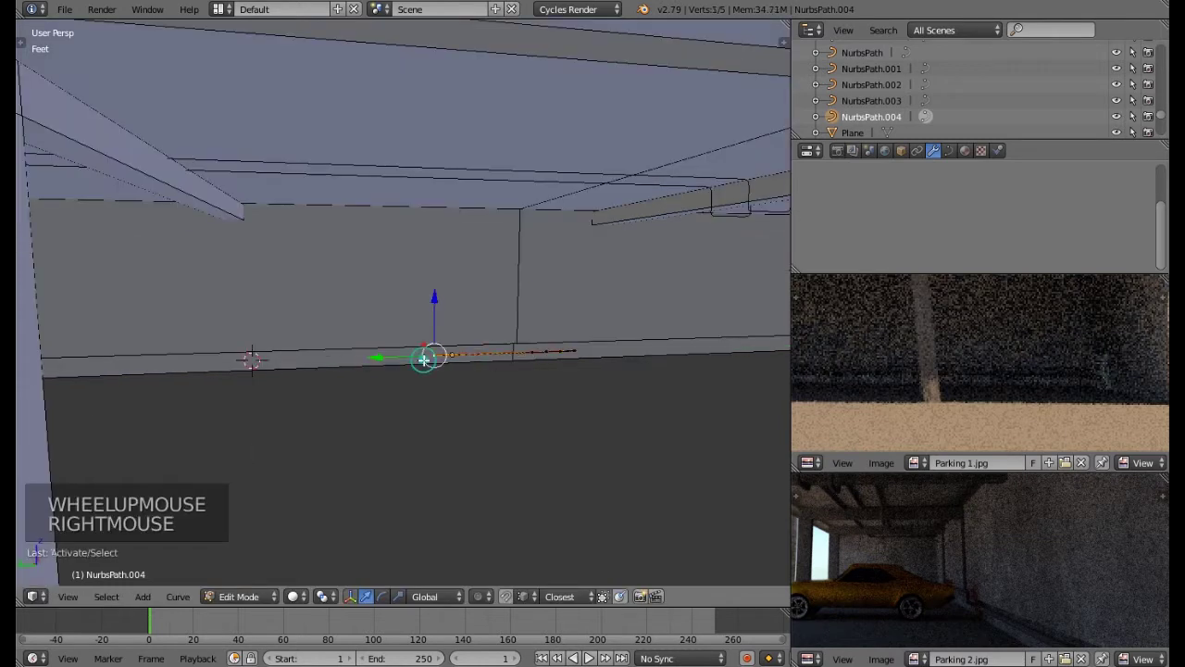
{"action": "scroll", "coordinate": [425, 379], "scroll_direction": "up", "scroll_amount": 1}
{"action": "middle_click_drag", "start_coordinate": [444, 373], "coordinate": [585, 350]}
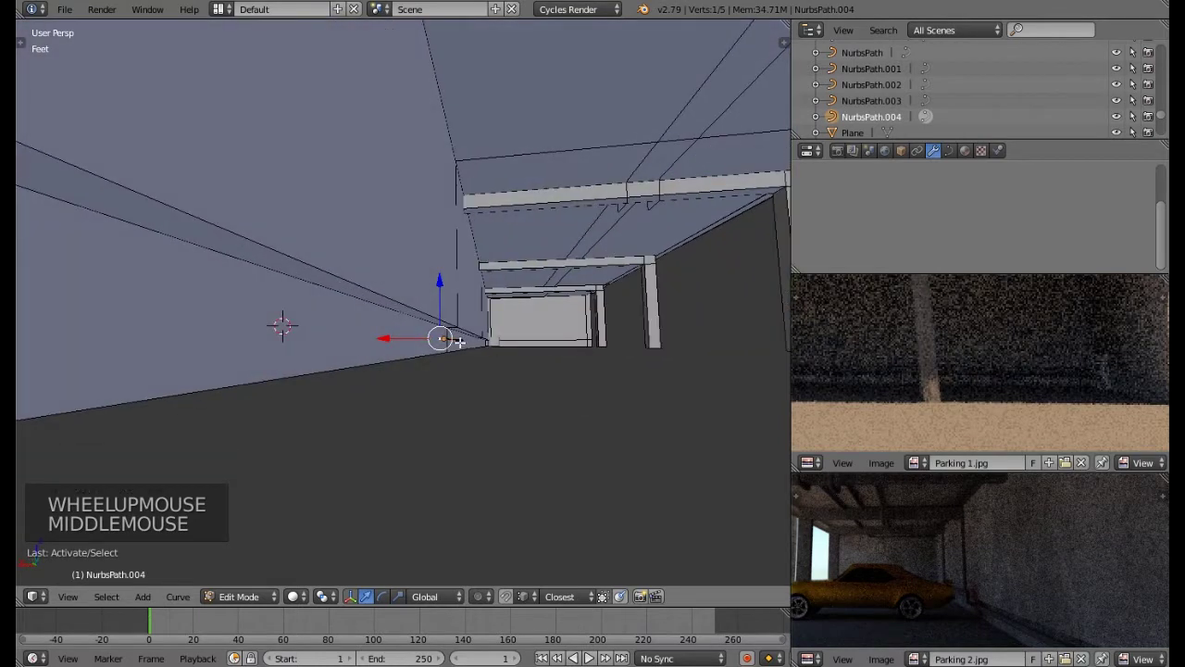
{"action": "scroll", "coordinate": [459, 342], "scroll_direction": "up", "scroll_amount": 1}
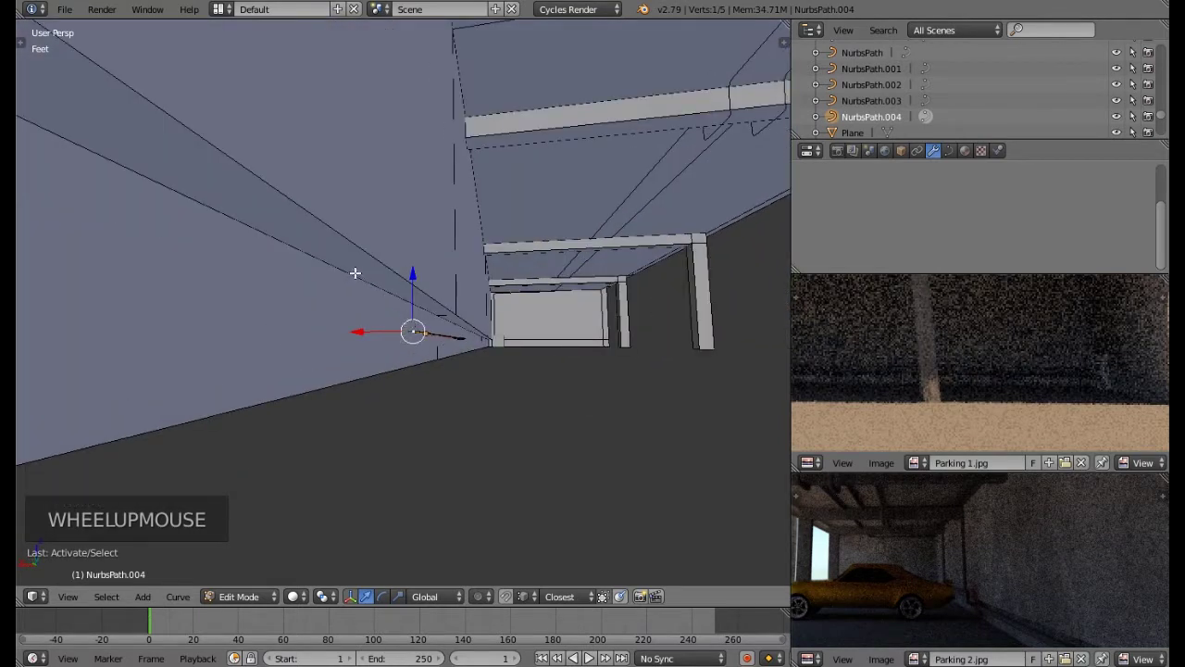
{"action": "middle_click_drag", "start_coordinate": [423, 354], "coordinate": [412, 377]}
{"action": "key", "text": "e"}
{"action": "key", "text": "e"}
{"action": "key", "text": "e"}
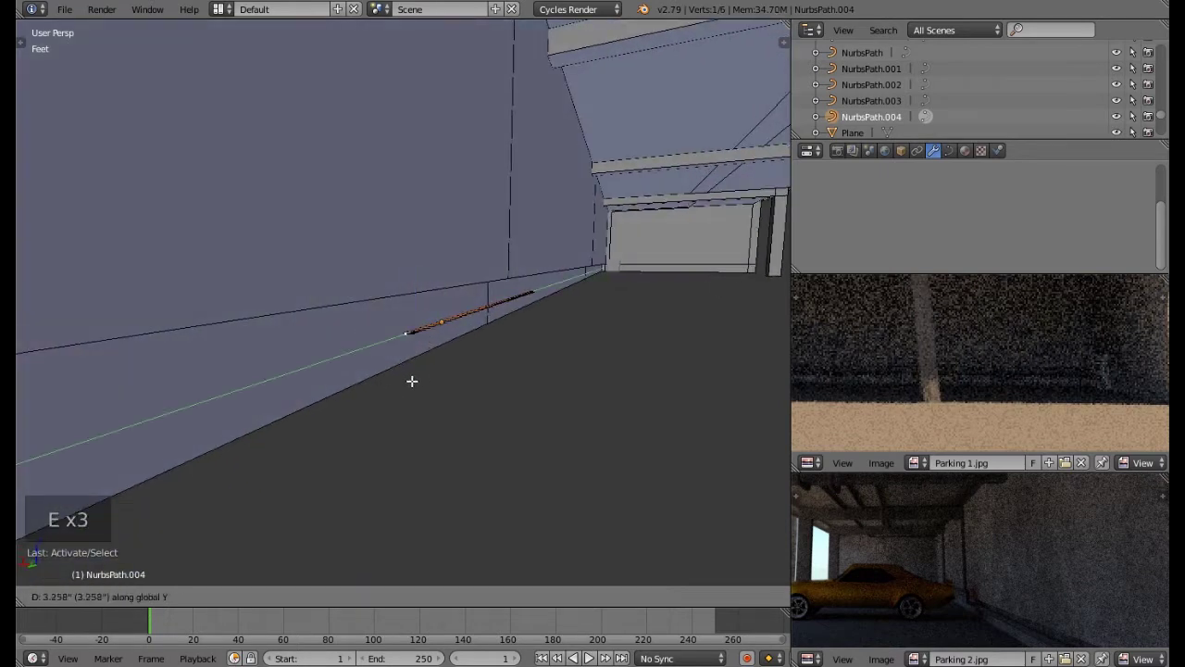
{"action": "key", "text": "e"}
{"action": "key", "text": "x"}
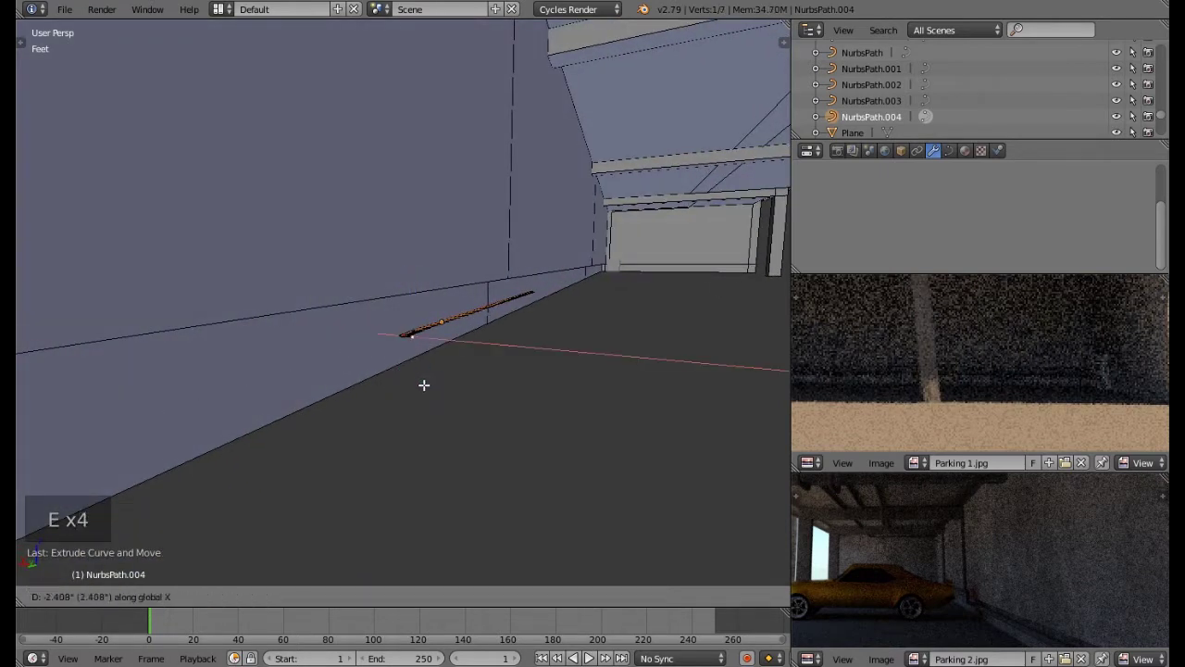
{"action": "left_click", "coordinate": [429, 387]}
Step: Extrude the path end further along X so the pipe projects from the baseboard over the floor
{"action": "mouse_move", "coordinate": [434, 389]}
{"action": "middle_mouse_down"}
{"action": "mouse_move", "coordinate": [434, 428]}
{"action": "mouse_move", "coordinate": [429, 405]}
{"action": "middle_mouse_up"}
{"action": "key", "text": "e"}
{"action": "key", "text": "e"}
{"action": "left_click", "coordinate": [457, 393]}
{"action": "middle_click_drag", "start_coordinate": [457, 393], "coordinate": [463, 378]}
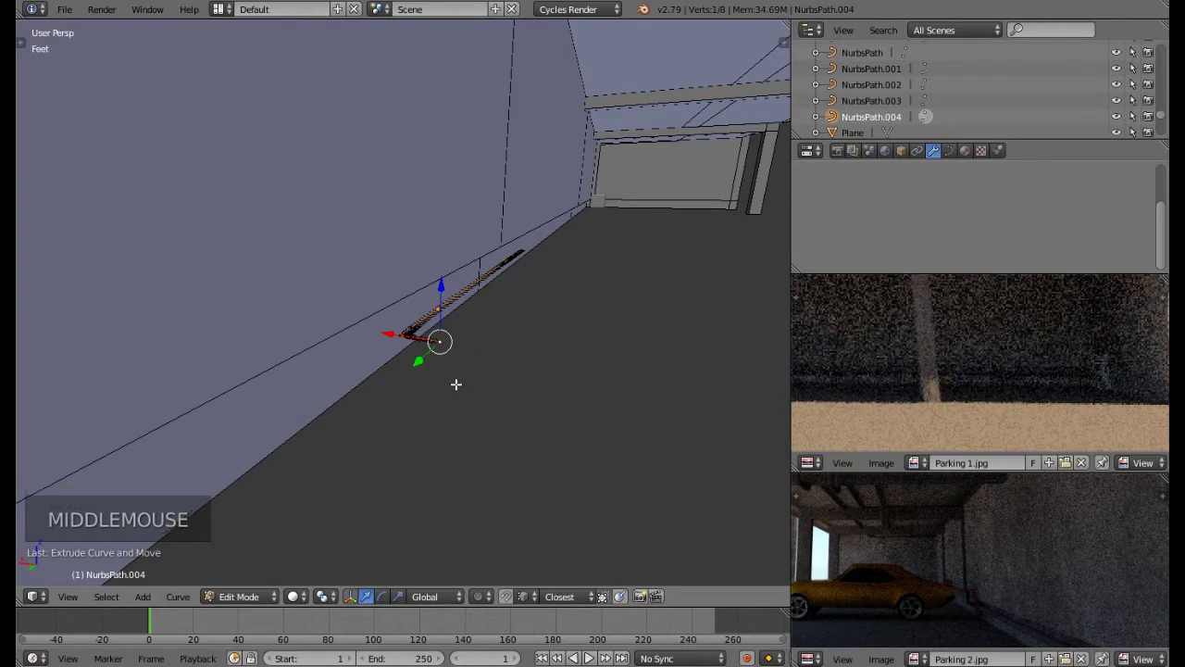
Step: Extrude the path end in short segments to turn it upward, and extend it about 1 ft along Z
{"action": "key", "text": "e"}
{"action": "key", "text": "e"}
{"action": "left_click", "coordinate": [463, 387]}
{"action": "key", "text": "e"}
{"action": "left_click", "coordinate": [468, 373]}
{"action": "key", "text": "e"}
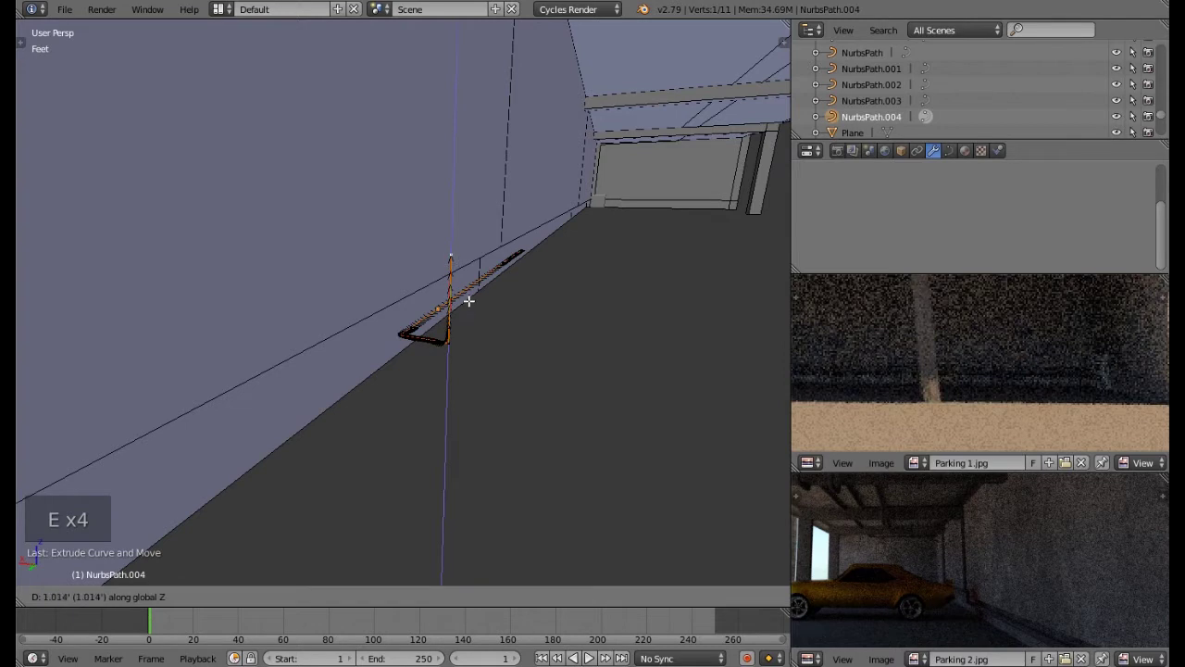
{"action": "left_click", "coordinate": [468, 301]}
Step: Lower the top point of the path's vertical run along Z and extrude a short additional segment upward
{"action": "mouse_move", "coordinate": [466, 333]}
{"action": "middle_mouse_down"}
{"action": "mouse_move", "coordinate": [368, 338]}
{"action": "mouse_move", "coordinate": [425, 320]}
{"action": "mouse_move", "coordinate": [343, 325]}
{"action": "mouse_move", "coordinate": [481, 325]}
{"action": "mouse_move", "coordinate": [467, 323]}
{"action": "middle_mouse_up"}
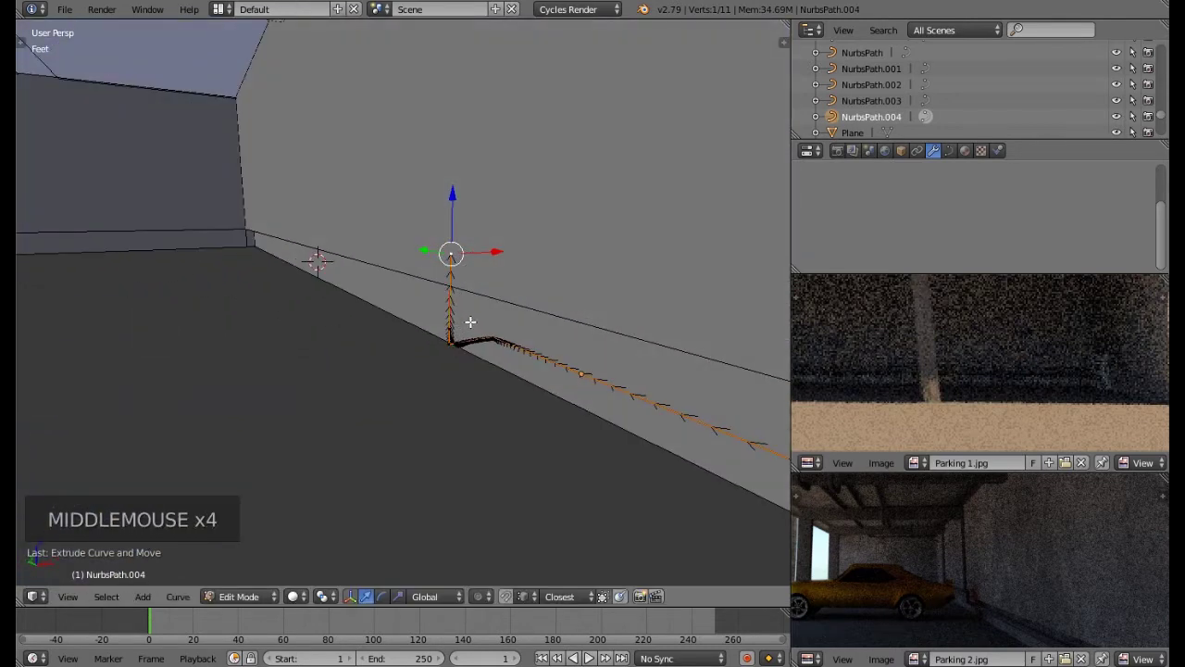
{"action": "middle_click_drag", "start_coordinate": [466, 230], "coordinate": [423, 277]}
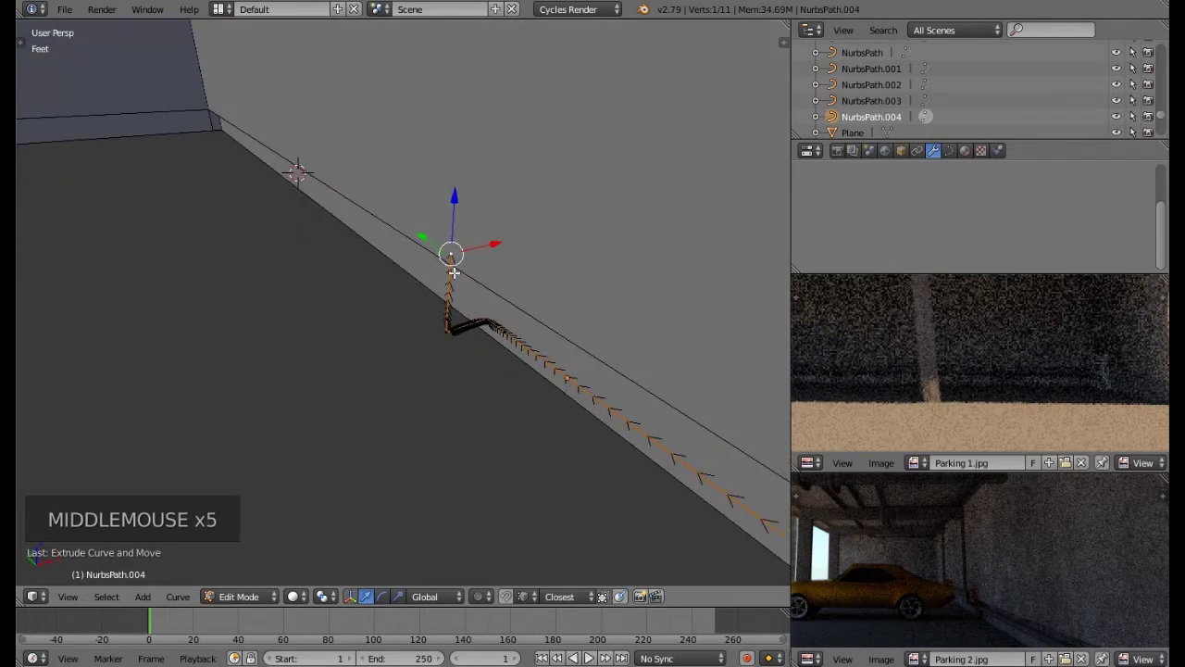
{"action": "middle_click_drag", "start_coordinate": [454, 273], "coordinate": [477, 284]}
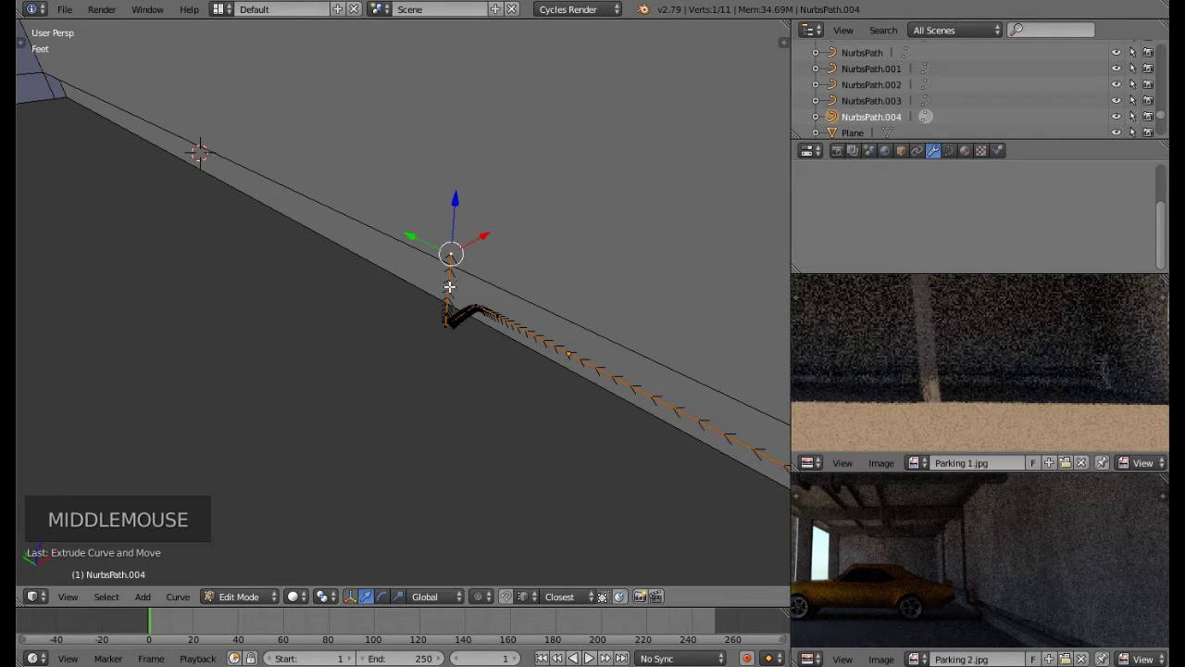
{"action": "left_click_drag", "start_coordinate": [454, 209], "coordinate": [454, 239]}
{"action": "key", "text": "e"}
{"action": "key", "text": "e"}
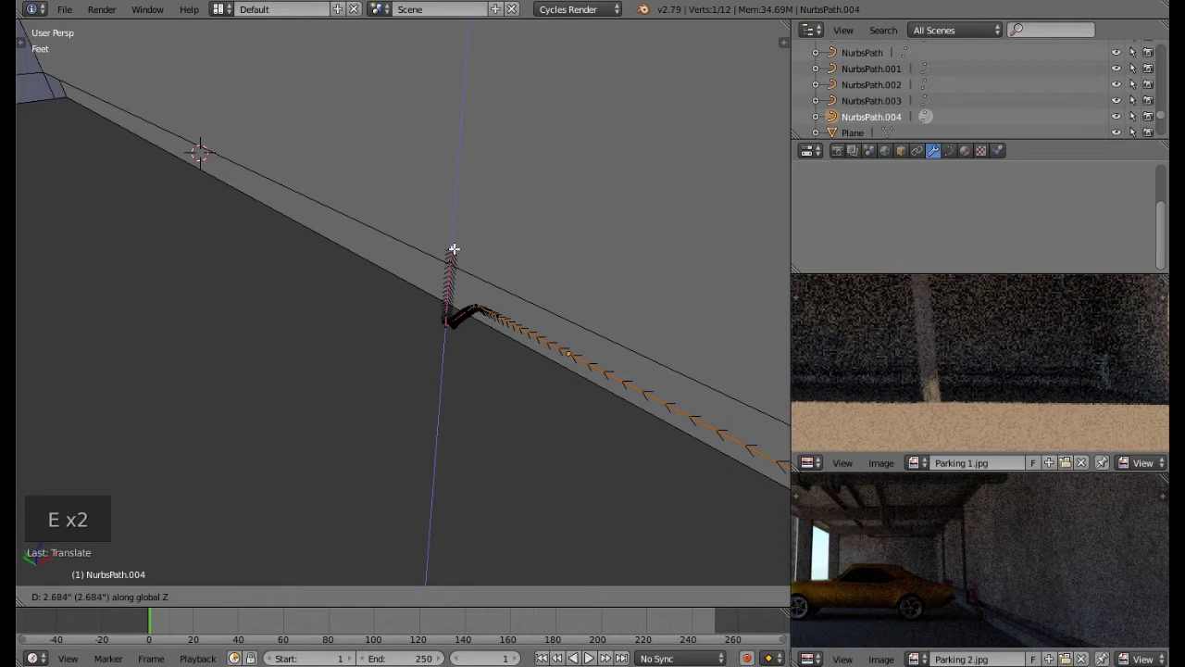
{"action": "left_click", "coordinate": [459, 267]}
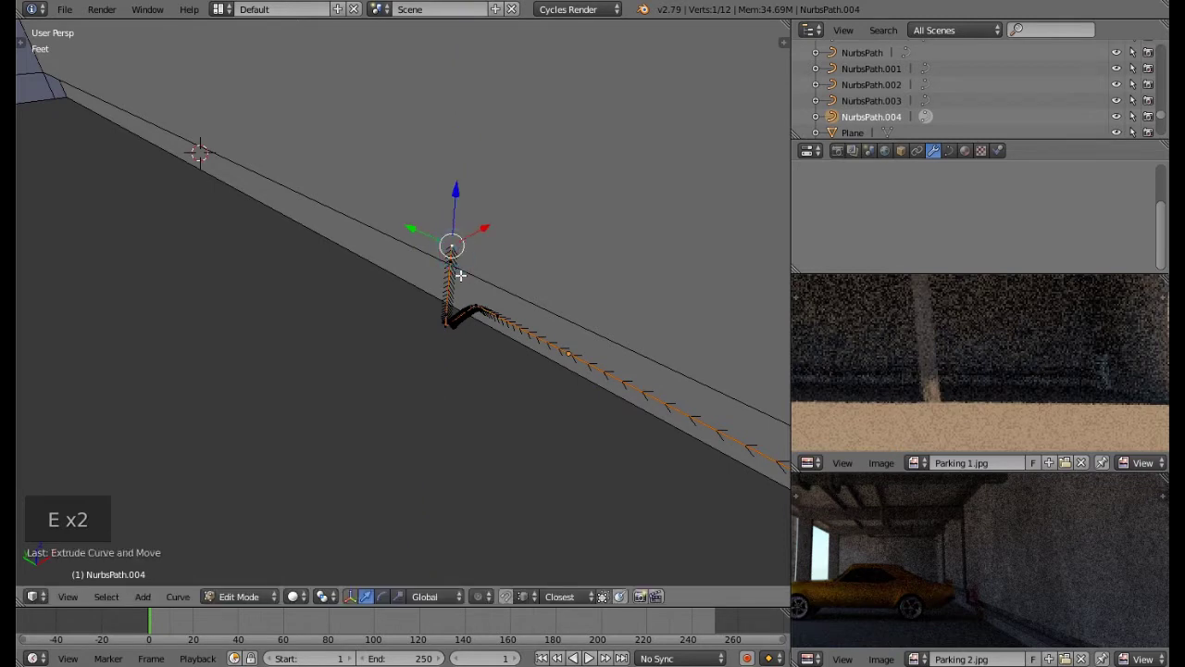
Step: Extrude the path's top end a short distance along Y, and extend a second, much longer segment along the wall in Y
{"action": "key", "text": "e"}
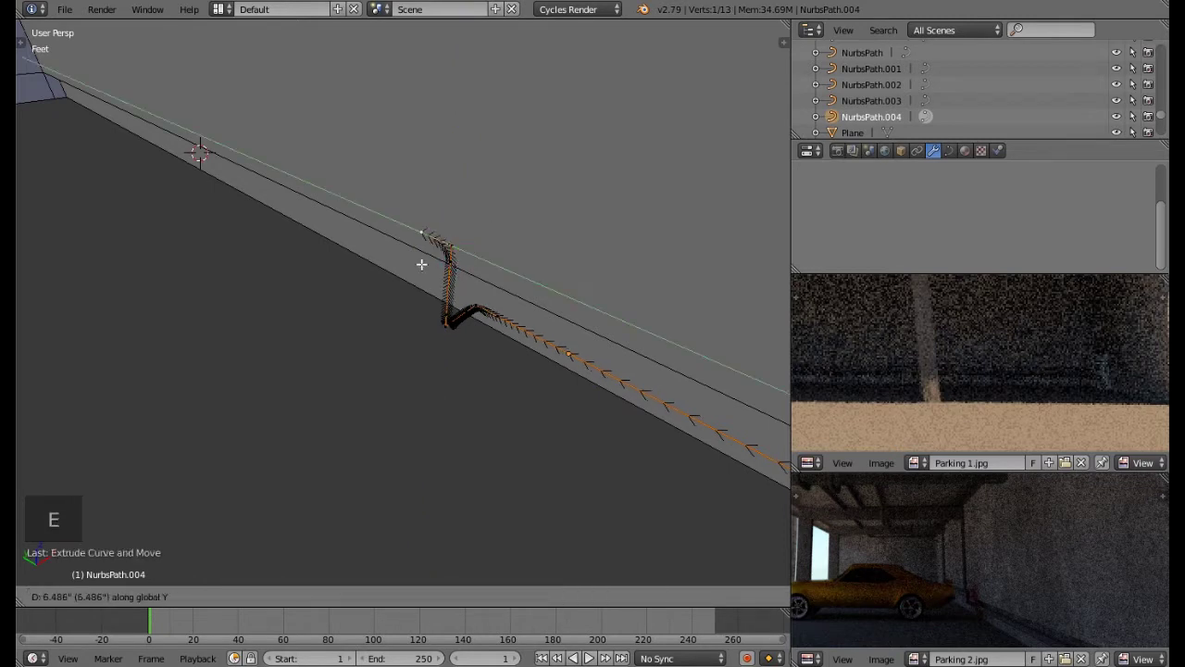
{"action": "left_click", "coordinate": [429, 268]}
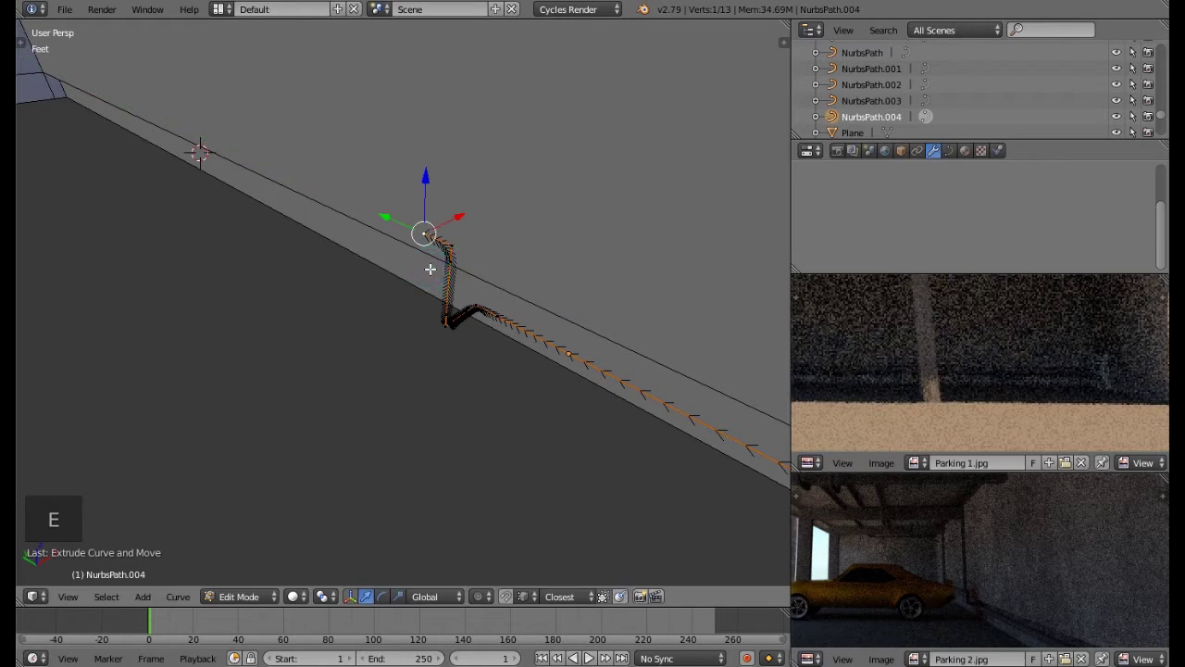
{"action": "key", "text": "e"}
{"action": "left_click", "coordinate": [364, 245]}
{"action": "middle_click_drag", "start_coordinate": [364, 245], "coordinate": [310, 215]}
{"action": "left_click", "coordinate": [220, 244]}
{"action": "scroll", "coordinate": [257, 299], "scroll_direction": "down", "scroll_amount": 2}
{"action": "middle_click_drag", "start_coordinate": [256, 299], "coordinate": [367, 275], "text": "shift"}
{"action": "left_click_drag", "start_coordinate": [418, 197], "coordinate": [322, 188]}
{"action": "middle_click_drag", "start_coordinate": [339, 219], "coordinate": [373, 201]}
{"action": "scroll", "coordinate": [363, 190], "scroll_direction": "down", "scroll_amount": 1}
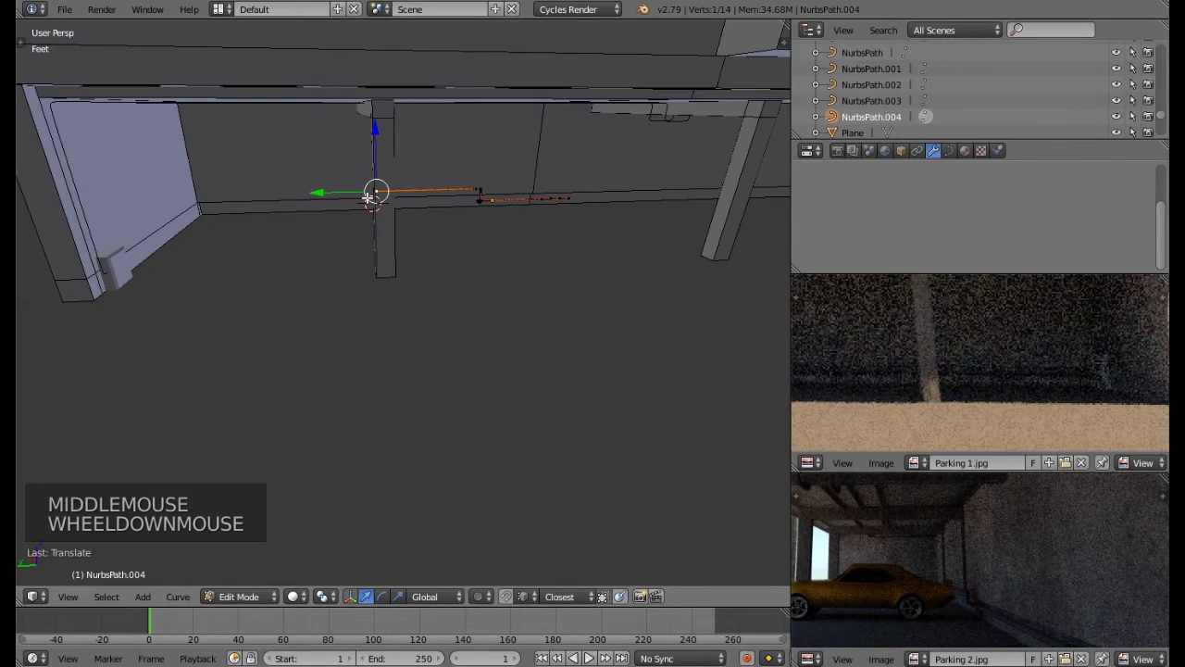
Step: Extrude the path end about 6.5 in along Y, and turn it down along Z with two short segments
{"action": "scroll", "coordinate": [368, 201], "scroll_direction": "up", "scroll_amount": 1}
{"action": "middle_click_drag", "start_coordinate": [368, 202], "coordinate": [345, 201]}
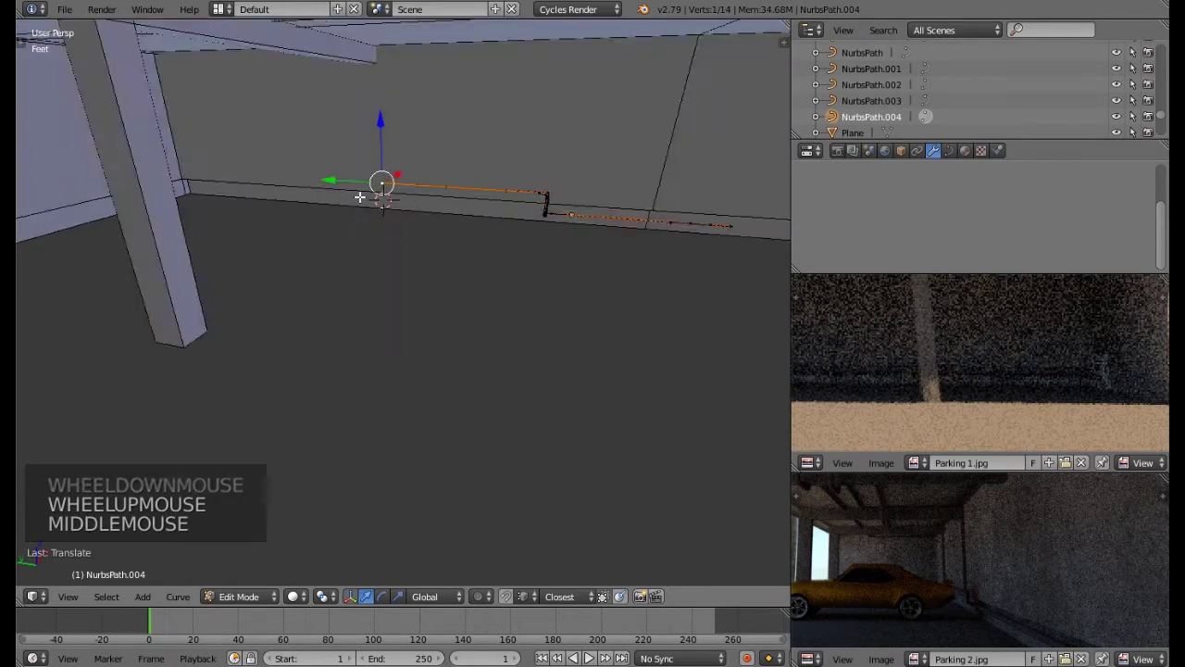
{"action": "scroll", "coordinate": [357, 198], "scroll_direction": "up", "scroll_amount": 1}
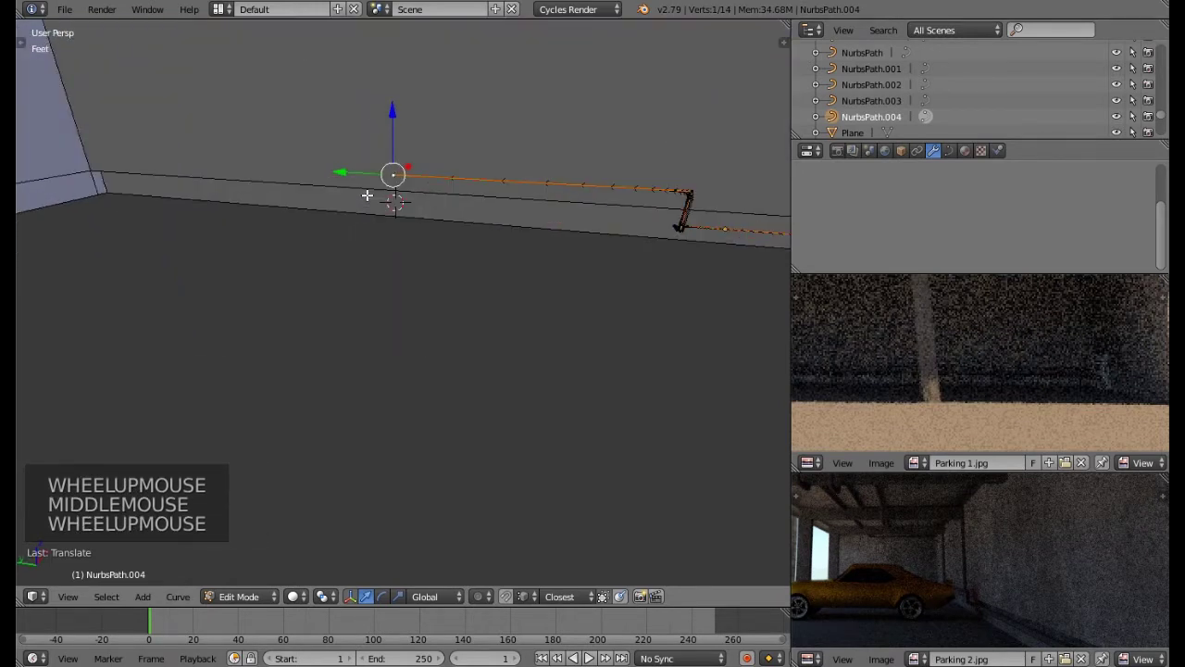
{"action": "key", "text": "e"}
{"action": "key", "text": "e"}
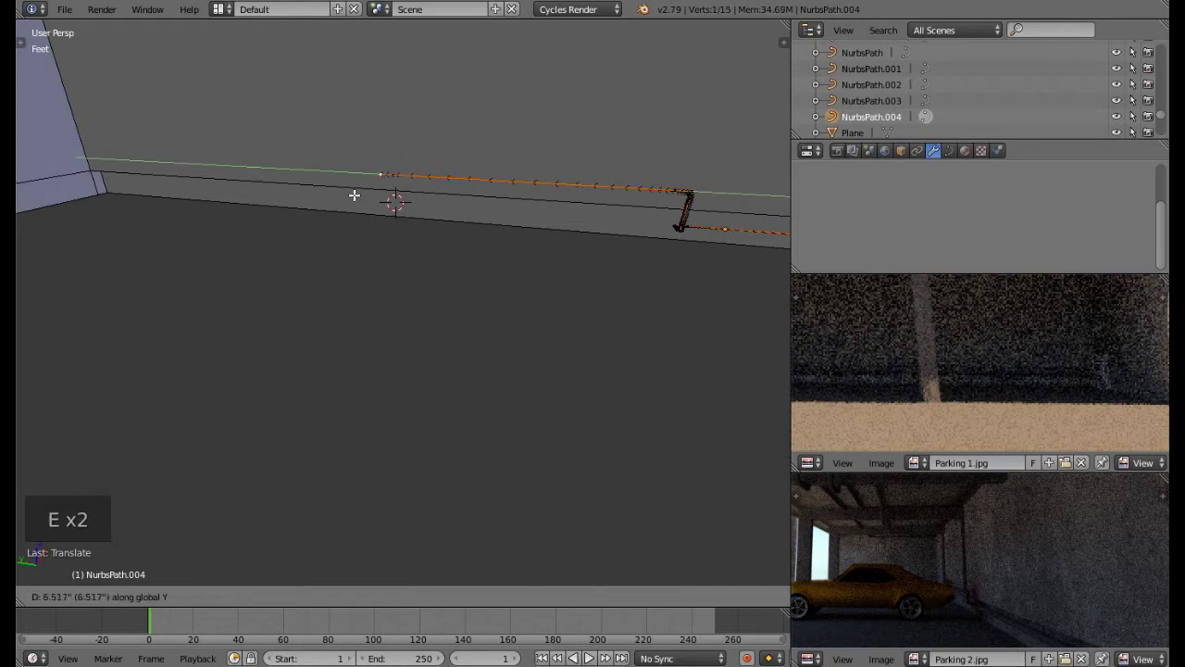
{"action": "left_click", "coordinate": [353, 195]}
{"action": "key", "text": "e"}
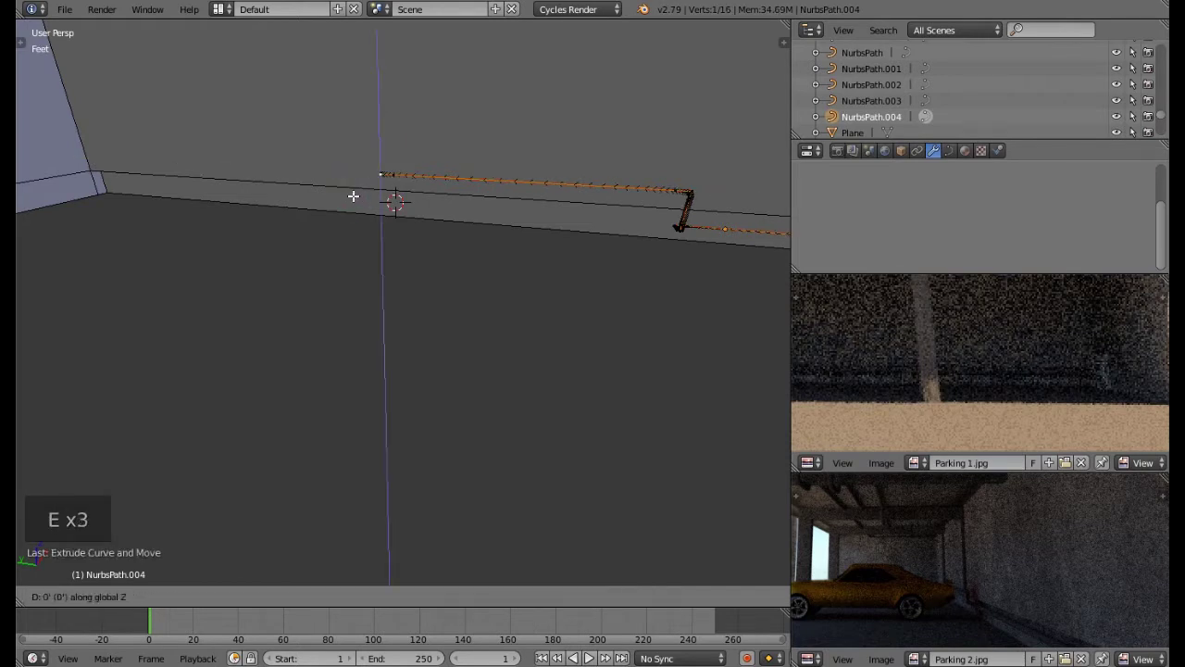
{"action": "left_click", "coordinate": [355, 205]}
{"action": "key", "text": "e"}
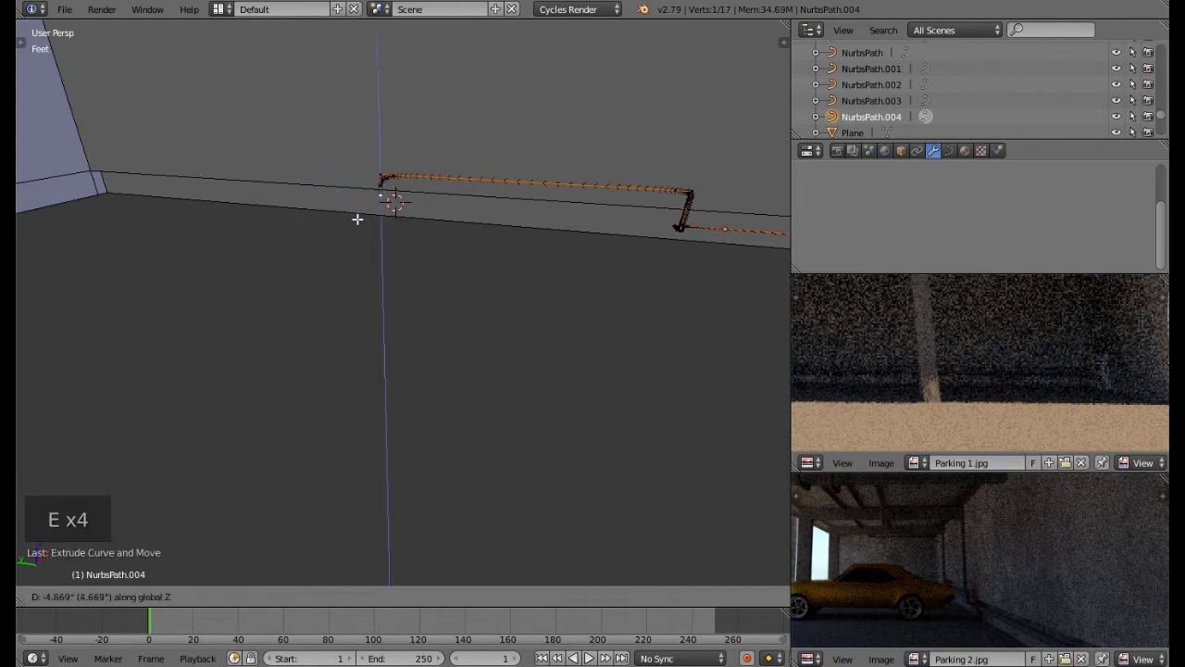
{"action": "left_click", "coordinate": [357, 222]}
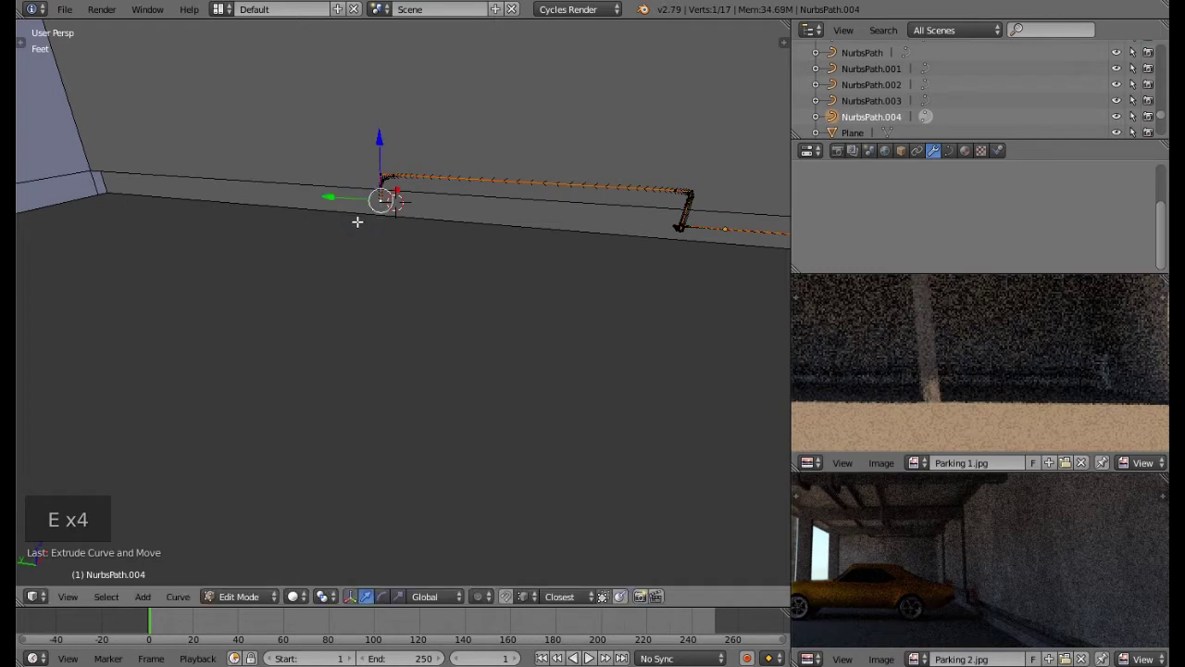
Step: Extrude the lowered path end briefly along Y, and extend a long segment along the baseboard to the far wall corner
{"action": "key", "text": "e"}
{"action": "left_click", "coordinate": [351, 222]}
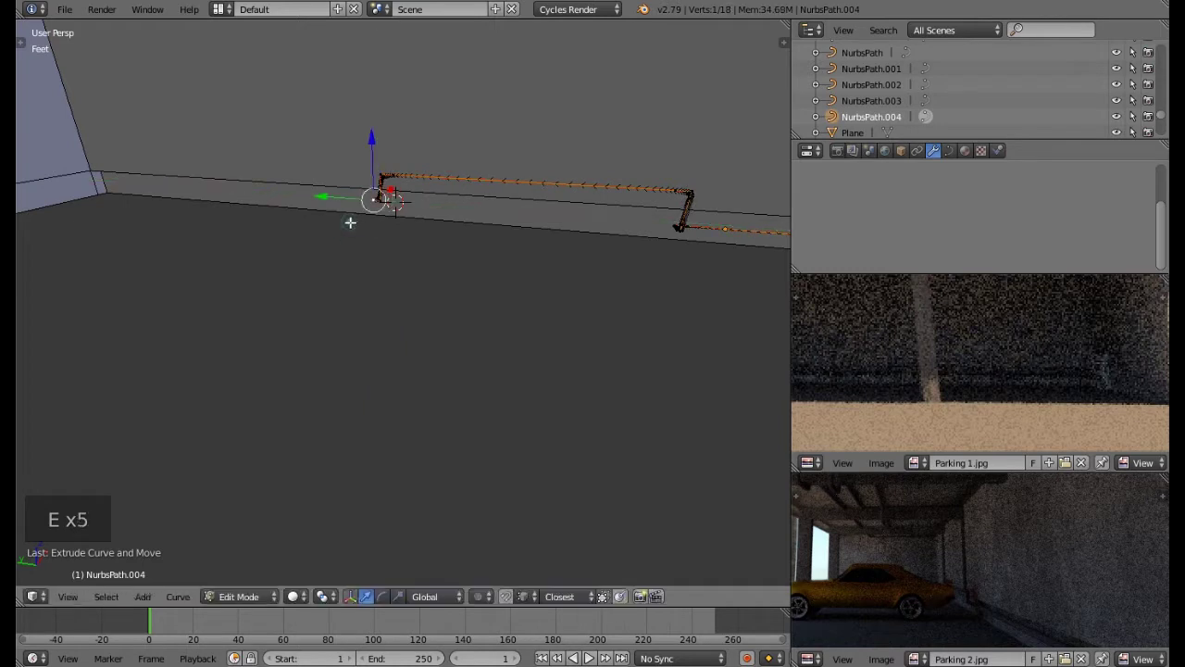
{"action": "key", "text": "e"}
{"action": "left_click", "coordinate": [324, 222]}
{"action": "left_click_drag", "start_coordinate": [318, 194], "coordinate": [54, 195]}
{"action": "middle_click_drag", "start_coordinate": [533, 222], "coordinate": [608, 296]}
Step: Select every path point except the one at the far corner and shift them slightly along Y toward that corner
{"action": "key", "text": "a"}
{"action": "key", "text": "a"}
{"action": "key", "text": "a"}
{"action": "middle_click", "coordinate": [499, 235]}
{"action": "scroll", "coordinate": [551, 217], "scroll_direction": "down", "scroll_amount": 2}
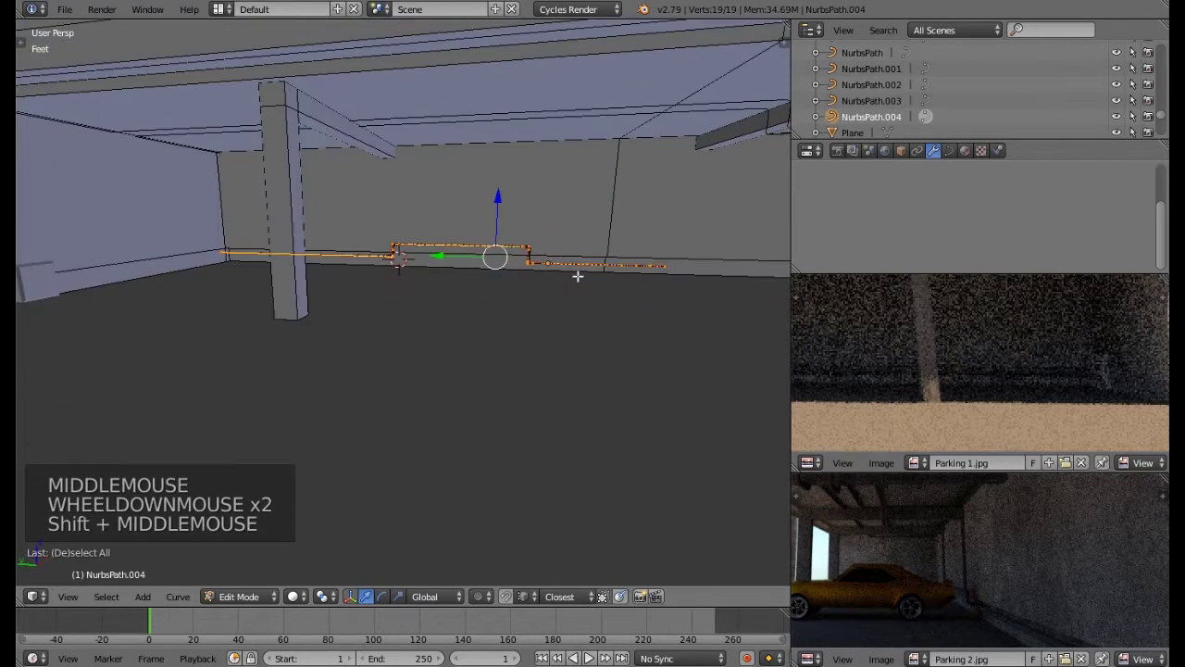
{"action": "key", "text": "a"}
{"action": "key", "text": "c"}
{"action": "mouse_move", "coordinate": [669, 291]}
{"action": "left_mouse_down"}
{"action": "mouse_move", "coordinate": [470, 256]}
{"action": "mouse_move", "coordinate": [398, 261]}
{"action": "mouse_move", "coordinate": [579, 266]}
{"action": "left_mouse_up"}
{"action": "right_click", "coordinate": [398, 261]}
{"action": "middle_click_drag", "start_coordinate": [568, 244], "coordinate": [484, 265], "text": "shift"}
{"action": "left_click_drag", "start_coordinate": [425, 268], "coordinate": [410, 266]}
Step: Examine the baseboard pipe path around the column and wall against the Parking 2 reference image
{"action": "middle_click_drag", "start_coordinate": [410, 265], "coordinate": [325, 225]}
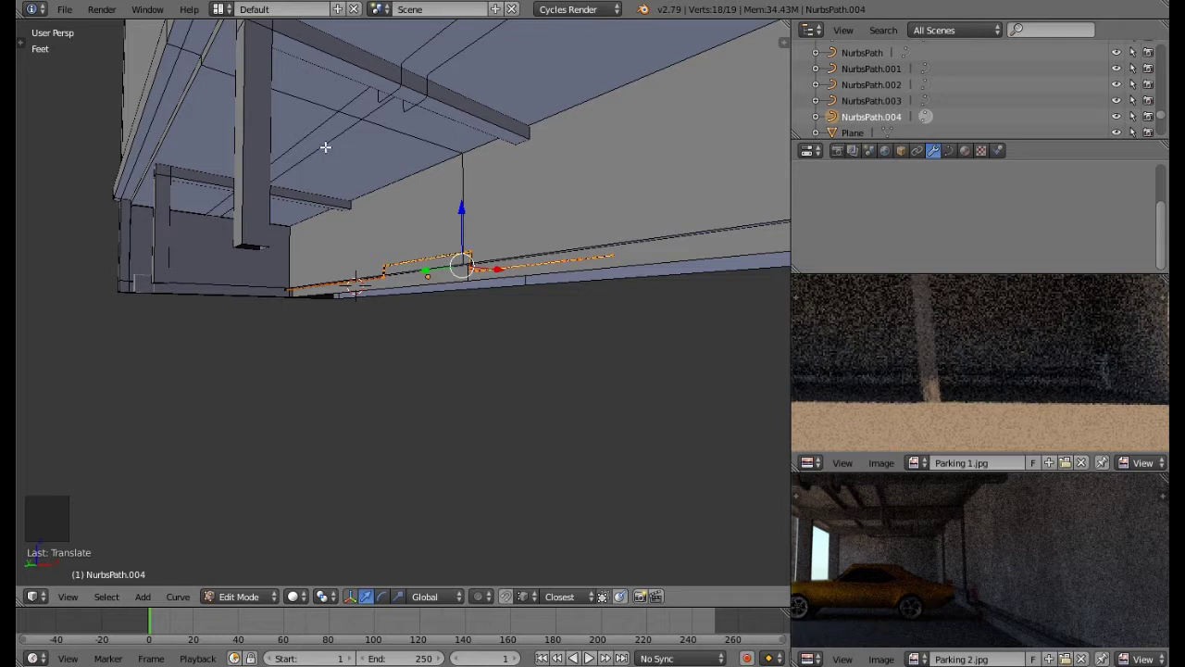
{"action": "middle_click_drag", "start_coordinate": [394, 188], "coordinate": [417, 199]}
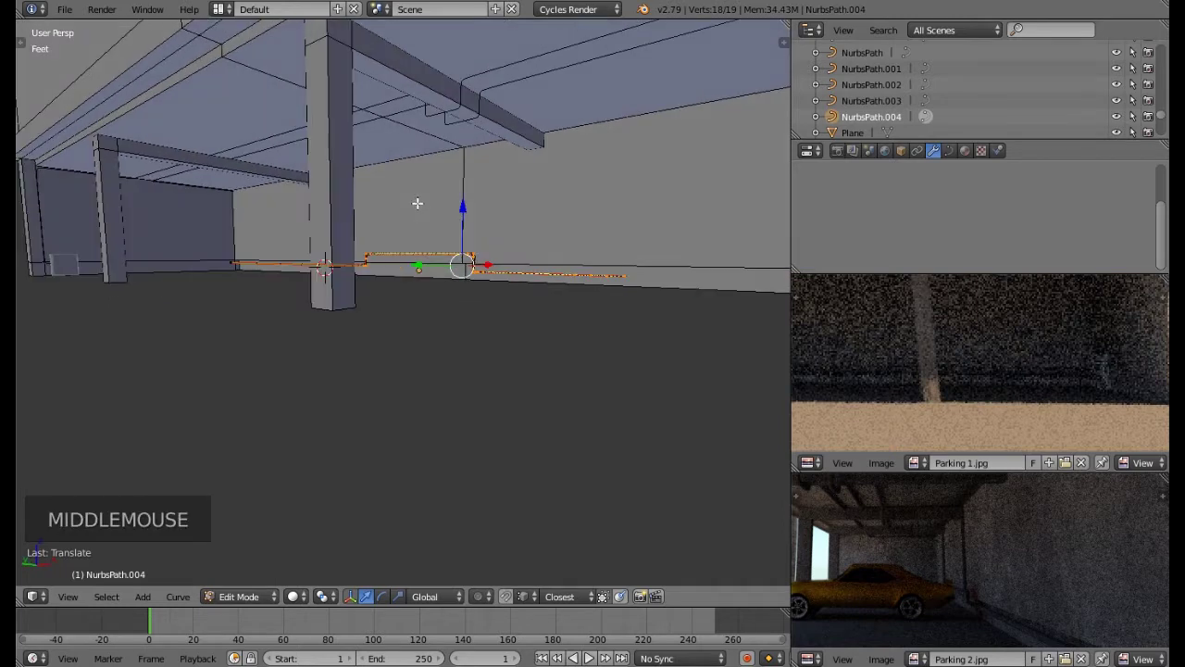
{"action": "middle_click_drag", "start_coordinate": [978, 549], "coordinate": [979, 607]}
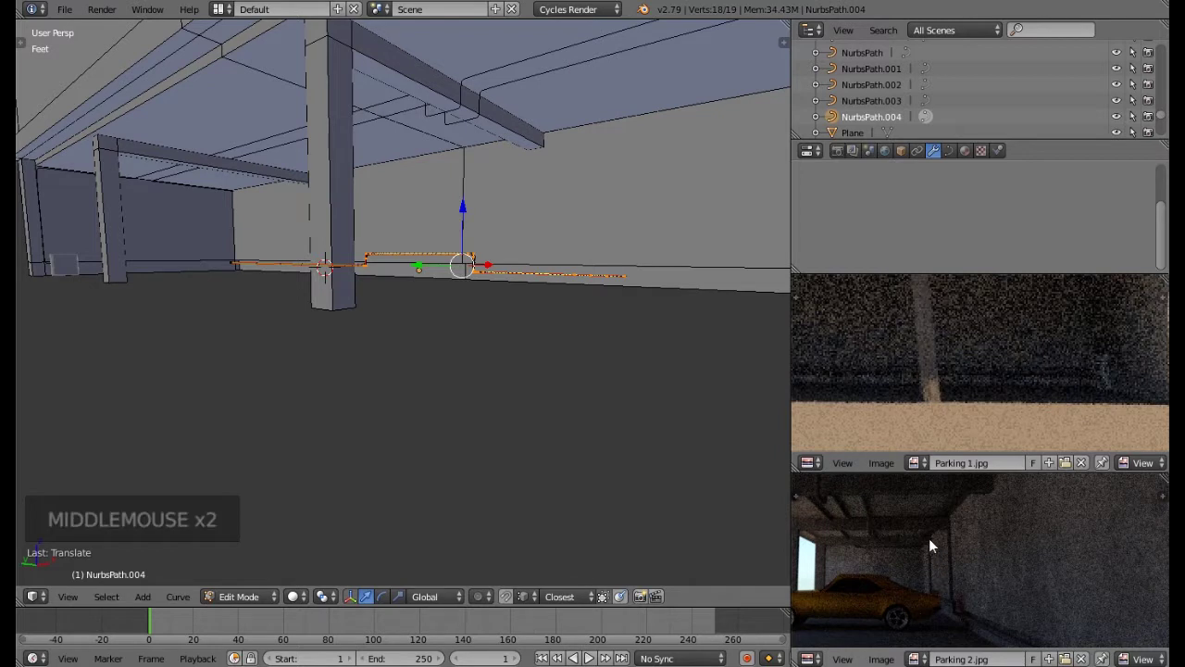
{"action": "middle_click_drag", "start_coordinate": [584, 389], "coordinate": [437, 271]}
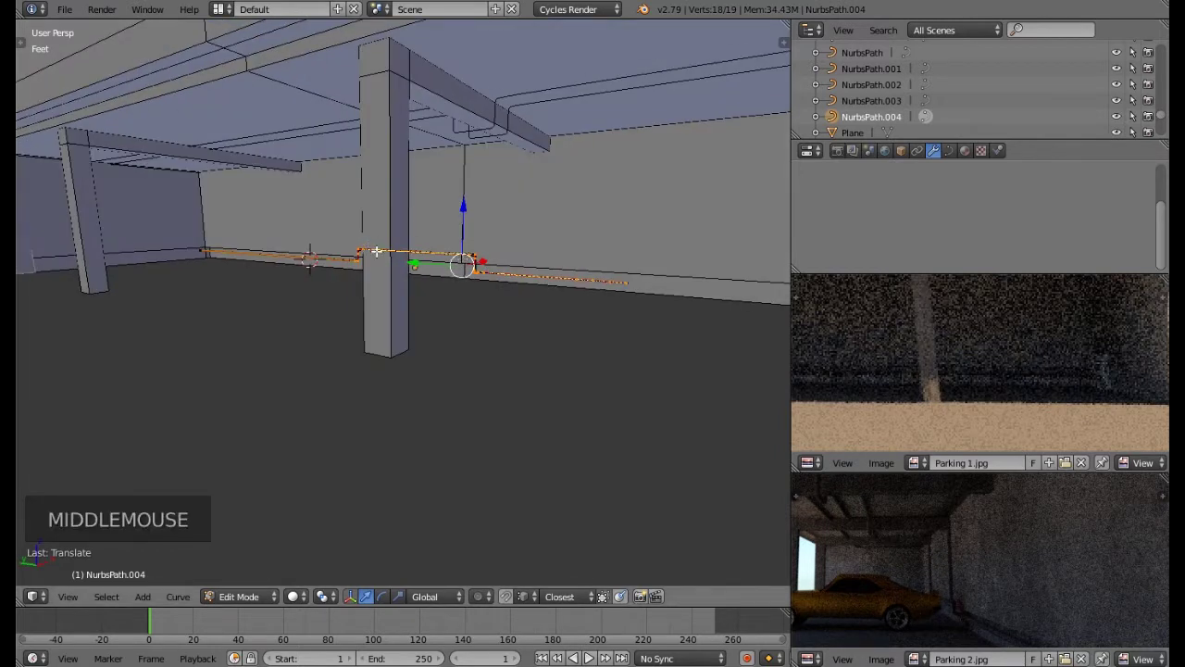
{"action": "middle_click_drag", "start_coordinate": [368, 248], "coordinate": [442, 275]}
{"action": "scroll", "coordinate": [437, 244], "scroll_direction": "up", "scroll_amount": 3}
{"action": "scroll", "coordinate": [437, 244], "scroll_direction": "down", "scroll_amount": 1}
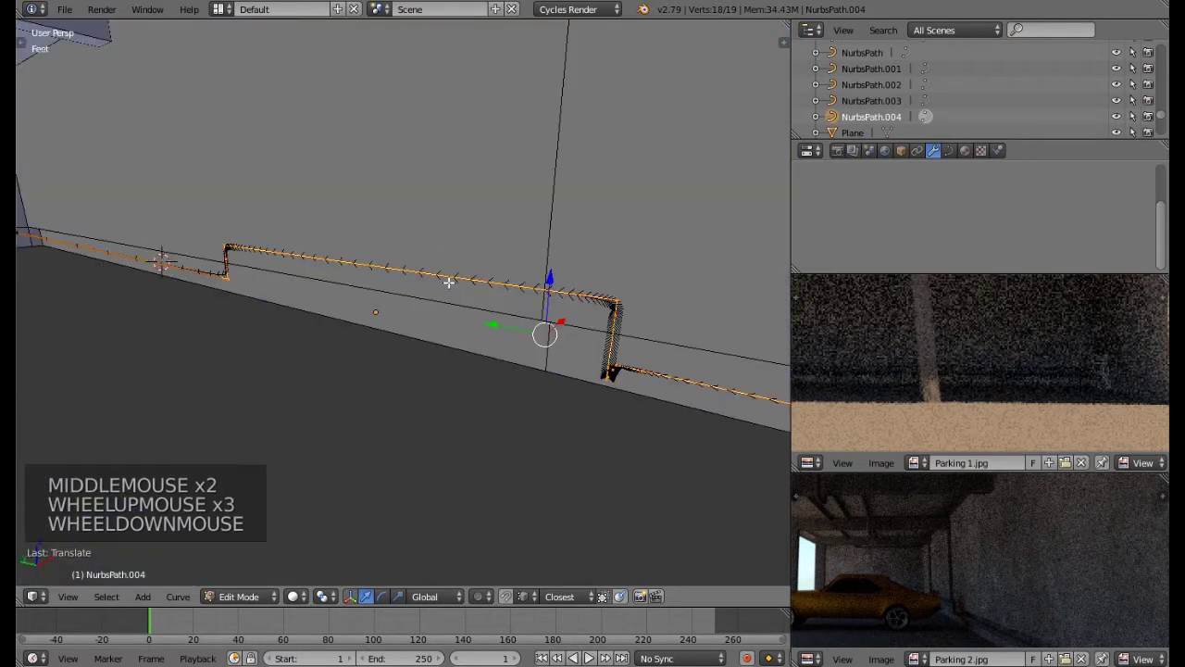
{"action": "key", "text": "Tab"}
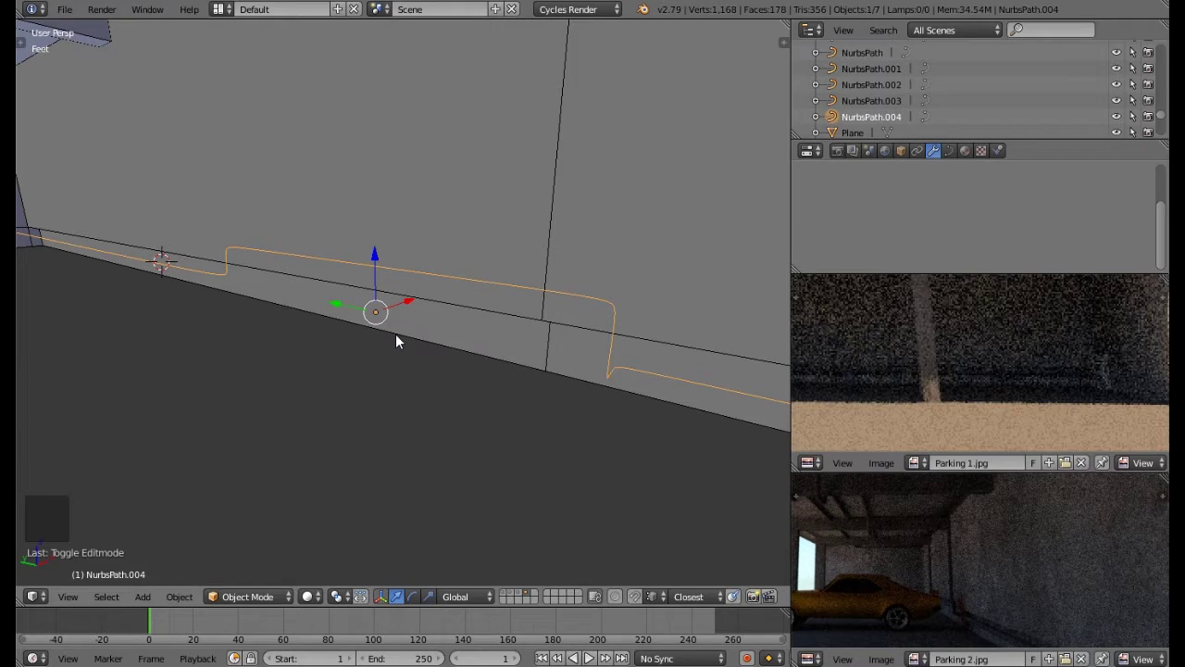
Step: Select the two top corner points of the path's raised section and snap the 3D cursor to their midpoint
{"action": "key", "text": "Tab"}
{"action": "right_click", "coordinate": [617, 299]}
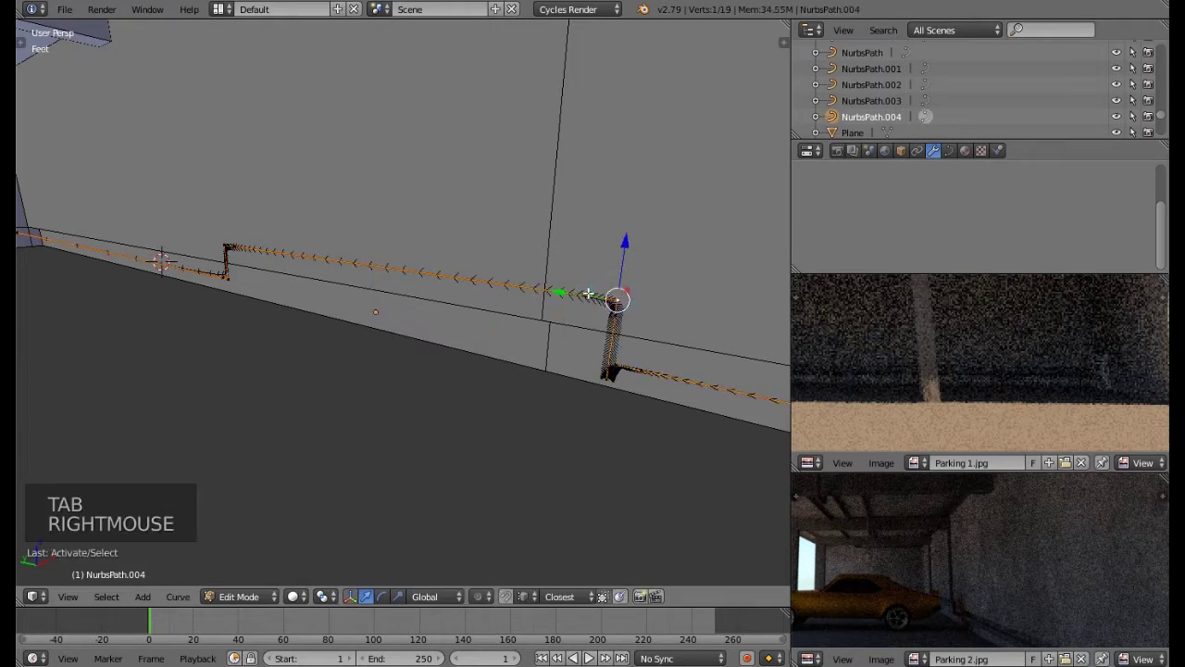
{"action": "right_click", "coordinate": [221, 238], "text": "shift"}
{"action": "middle_click_drag", "start_coordinate": [221, 237], "coordinate": [361, 263]}
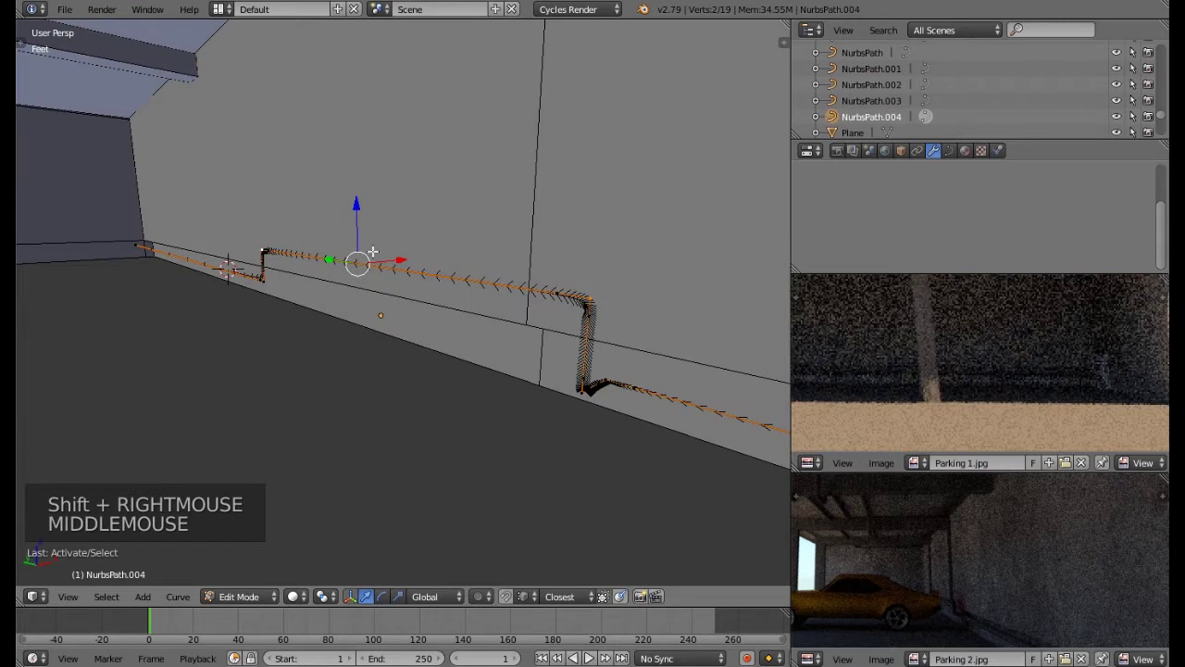
{"action": "key", "text": "shift+s"}
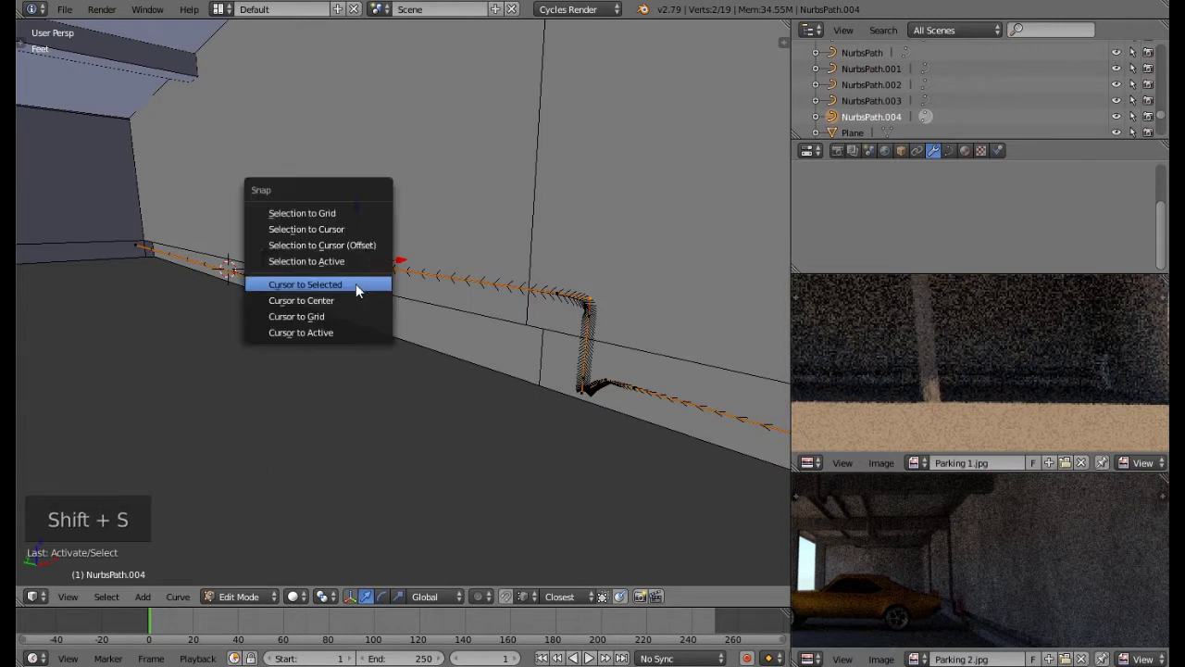
{"action": "left_click", "coordinate": [356, 284]}
{"action": "middle_click_drag", "start_coordinate": [356, 283], "coordinate": [391, 308]}
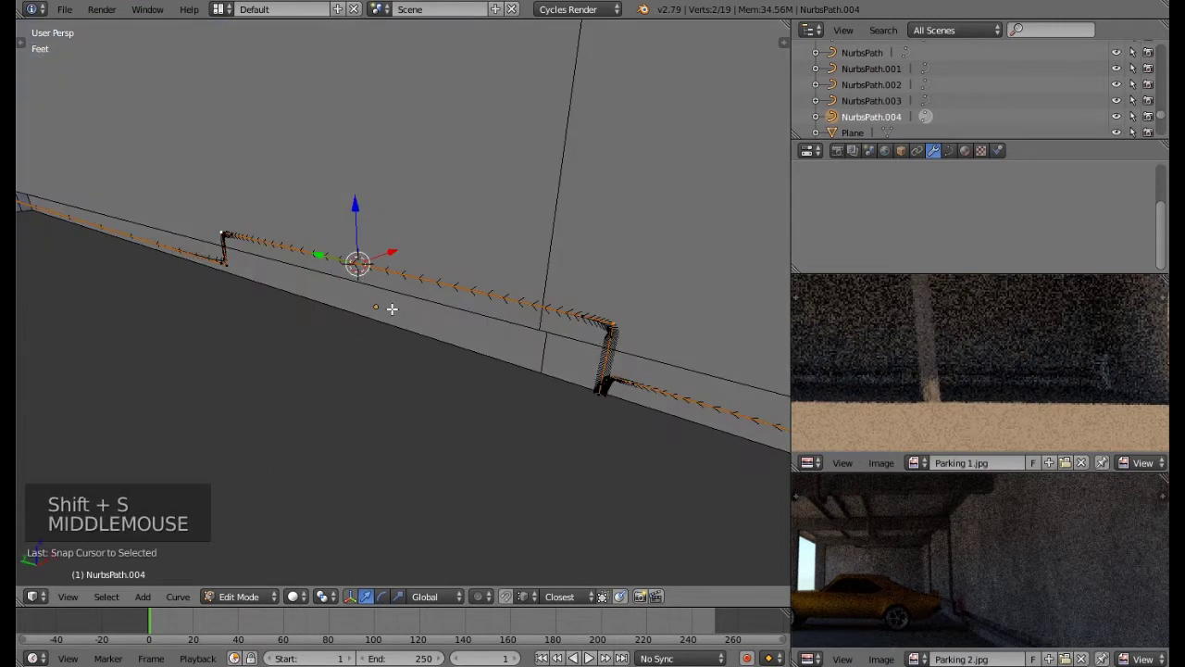
Step: Add a new path curve at the 3D cursor and rotate it 90° about Y so it stands vertical
{"action": "key", "text": "Tab"}
{"action": "key", "text": "shift+a"}
{"action": "mouse_move", "coordinate": [401, 305]}
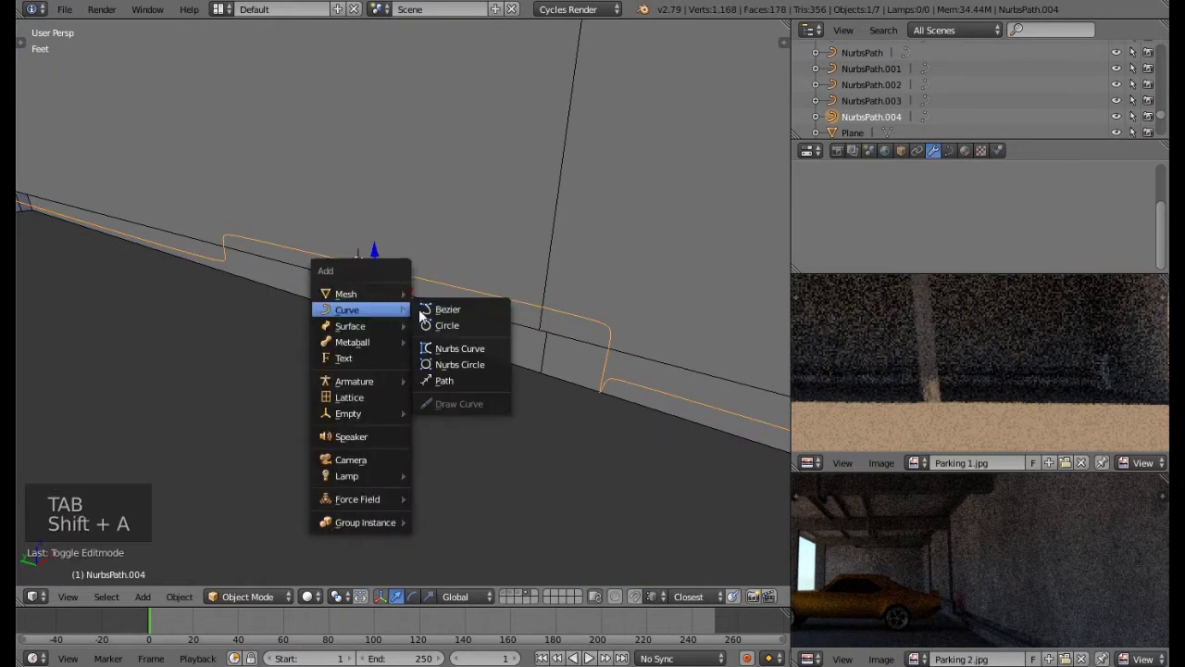
{"action": "left_click", "coordinate": [444, 379]}
{"action": "middle_click_drag", "start_coordinate": [399, 367], "coordinate": [318, 352]}
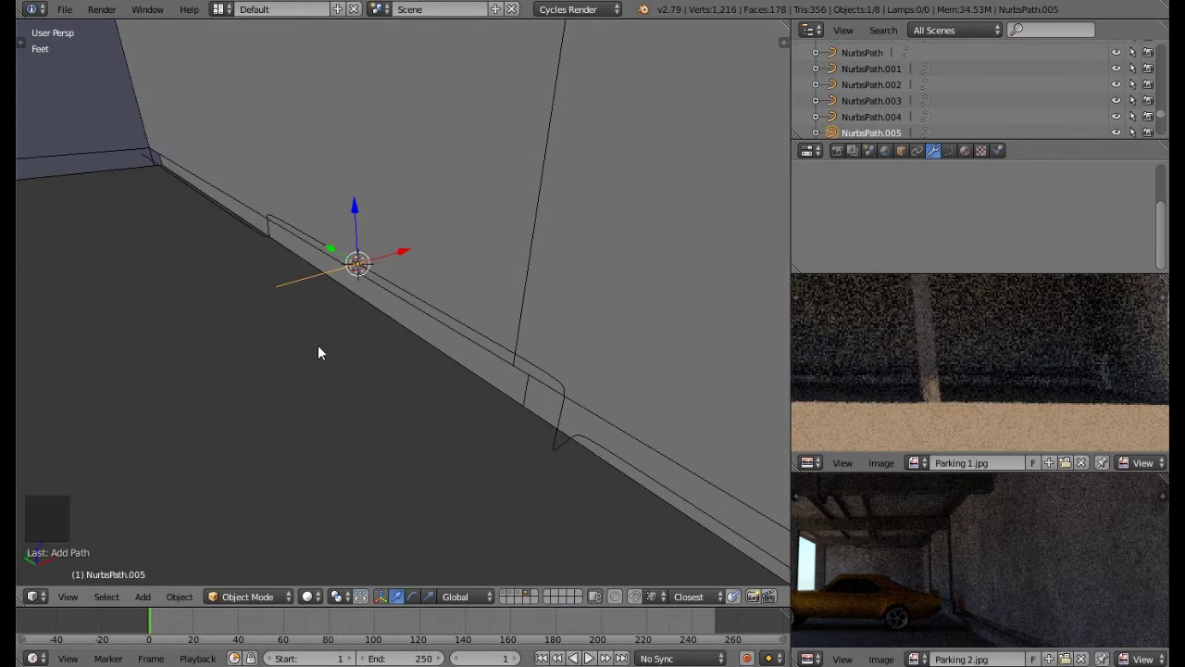
{"action": "type", "text": "r90"}
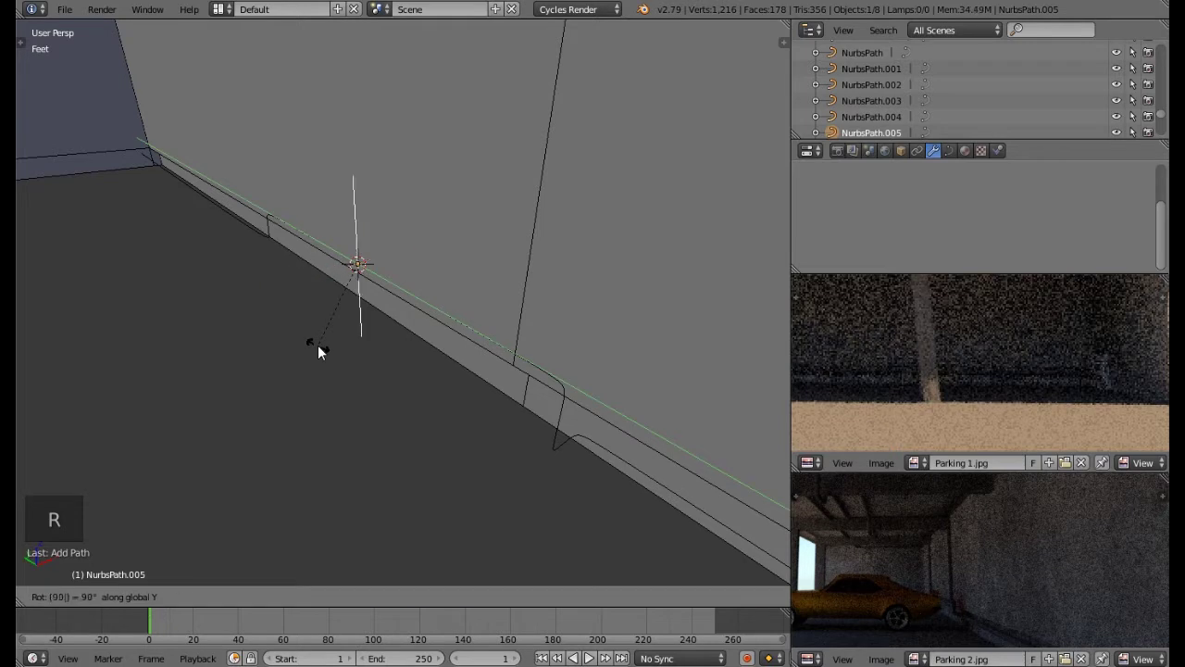
{"action": "key", "text": "Return"}
Step: Move the new vertical path up along Z so it sits above the baseboard pipe
{"action": "middle_click_drag", "start_coordinate": [317, 352], "coordinate": [366, 259]}
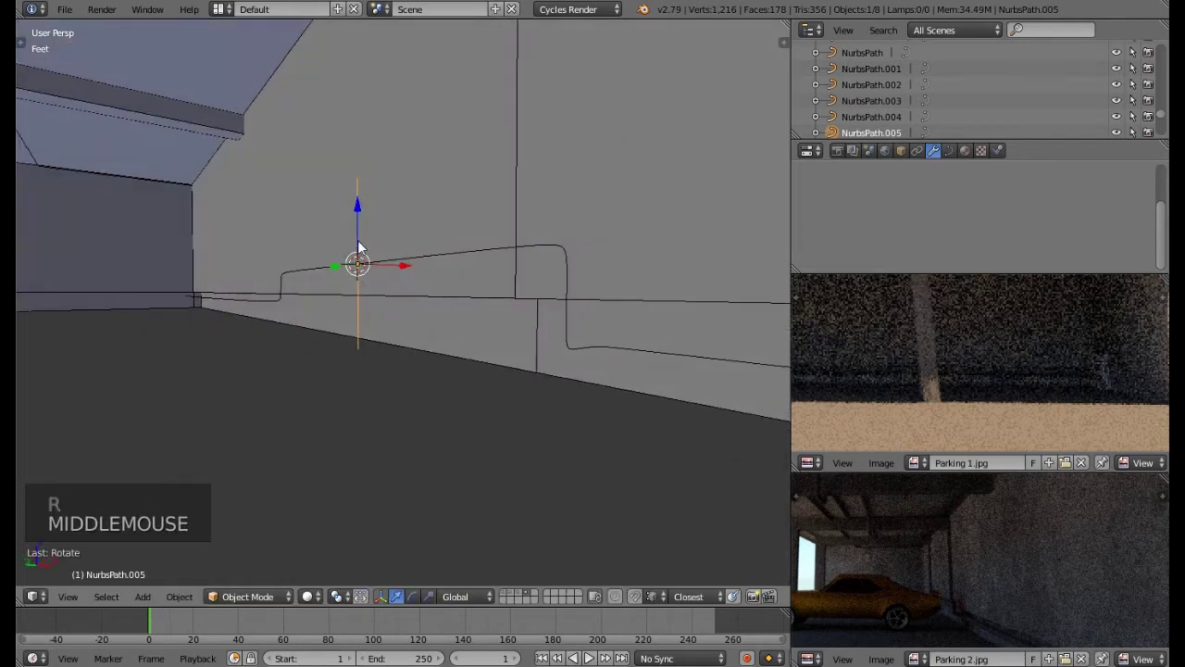
{"action": "left_click_drag", "start_coordinate": [358, 219], "coordinate": [371, 149]}
{"action": "middle_click_drag", "start_coordinate": [370, 148], "coordinate": [357, 130]}
{"action": "left_click_drag", "start_coordinate": [355, 130], "coordinate": [389, 159]}
{"action": "middle_click_drag", "start_coordinate": [388, 159], "coordinate": [372, 207]}
Step: With snapping enabled, lower the vertical path's bottom point along Z onto the baseboard pipe at the 3D cursor
{"action": "key", "text": "Tab"}
{"action": "right_click", "coordinate": [358, 226]}
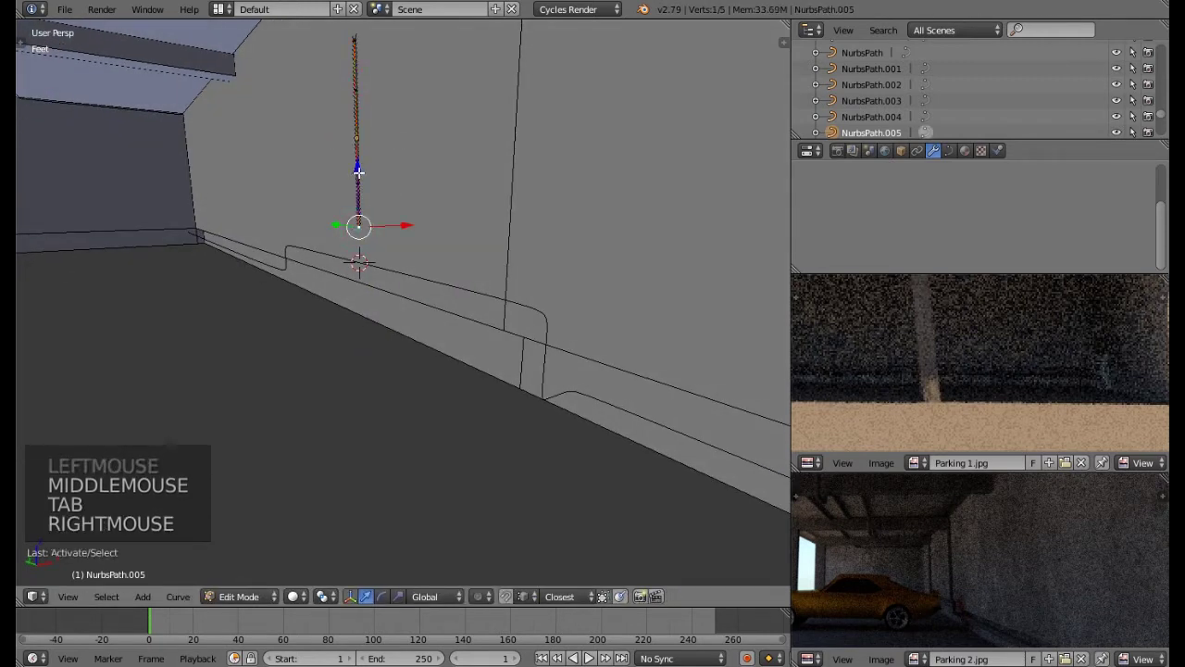
{"action": "key", "text": "shift+Tab"}
{"action": "left_click_drag", "start_coordinate": [357, 170], "coordinate": [357, 264]}
{"action": "middle_click_drag", "start_coordinate": [357, 264], "coordinate": [364, 267]}
{"action": "scroll", "coordinate": [364, 267], "scroll_direction": "up", "scroll_amount": 2}
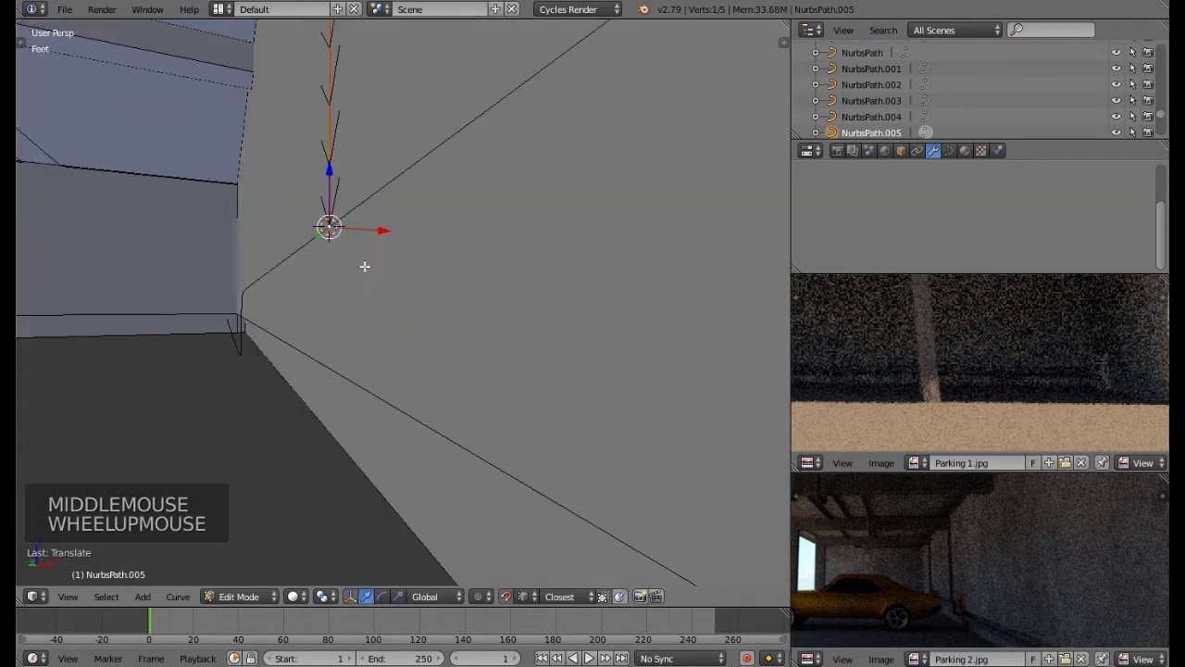
Step: With snapping disabled, raise the vertical path's three upper points along Z and scale them closer together along Z
{"action": "middle_click_drag", "start_coordinate": [359, 158], "coordinate": [473, 291]}
{"action": "scroll", "coordinate": [379, 211], "scroll_direction": "down", "scroll_amount": 1}
{"action": "right_click", "coordinate": [472, 295]}
{"action": "right_click", "coordinate": [471, 398], "text": "shift"}
{"action": "right_click", "coordinate": [471, 423], "text": "shift"}
{"action": "key", "text": "shift+Tab"}
{"action": "left_click_drag", "start_coordinate": [470, 314], "coordinate": [474, 212]}
{"action": "key", "text": "s"}
{"action": "key", "text": "z"}
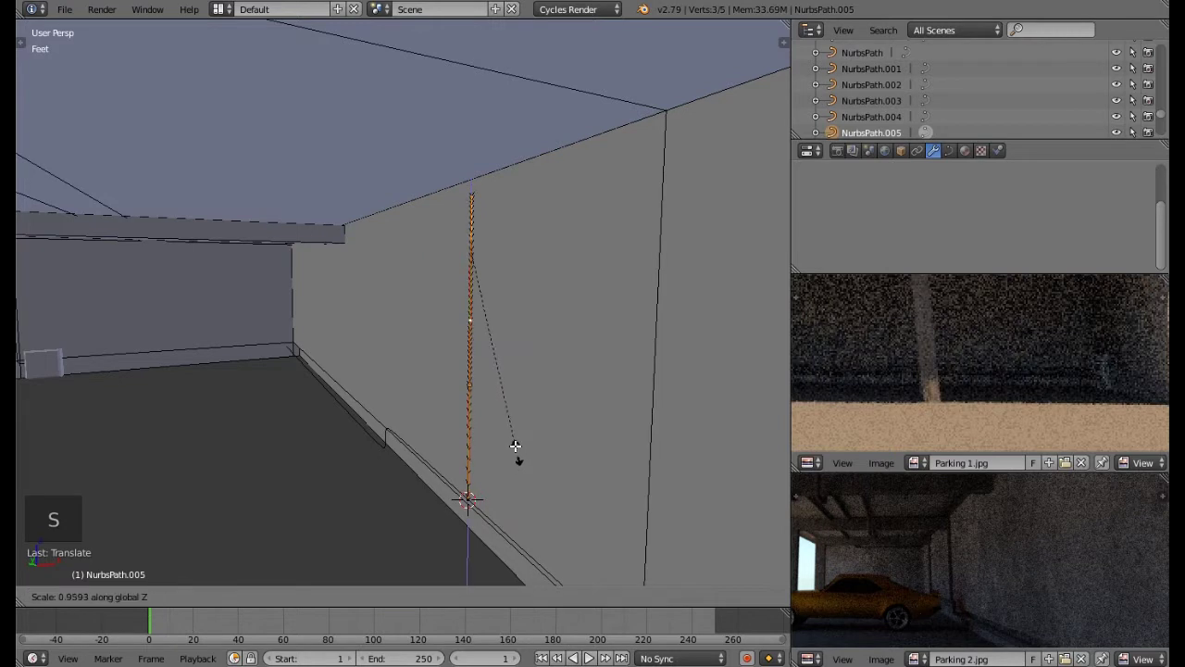
{"action": "left_click", "coordinate": [495, 323]}
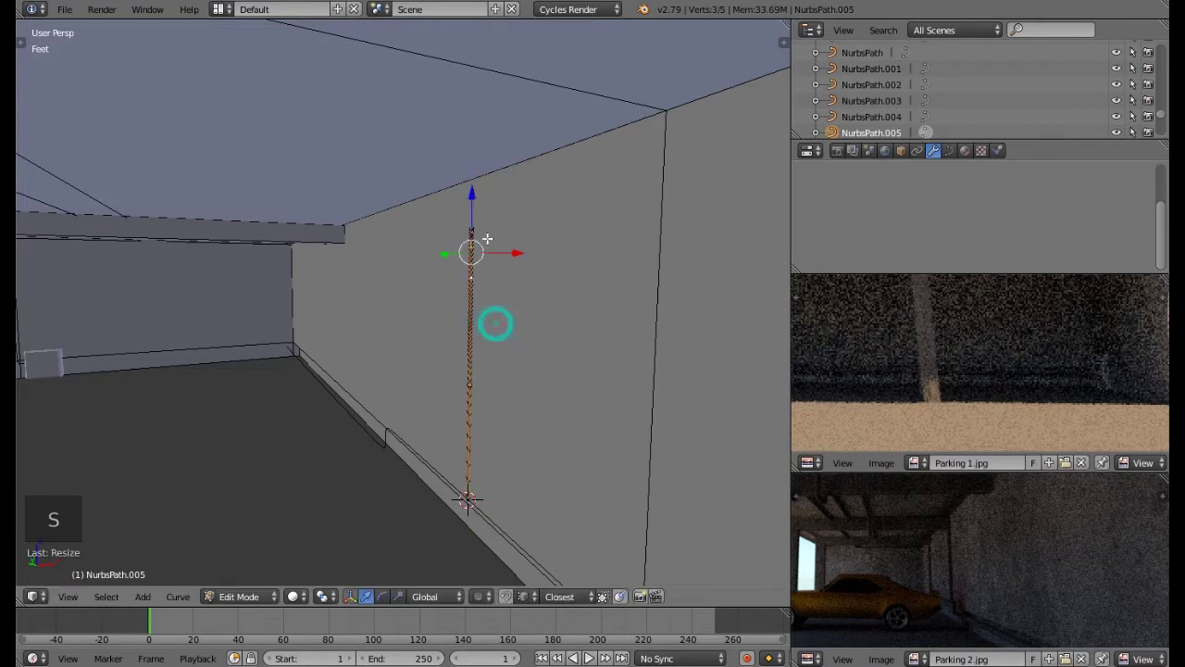
Step: Raise the vertical path's top point along Z to just below the ceiling
{"action": "mouse_move", "coordinate": [472, 202]}
{"action": "left_mouse_down"}
{"action": "mouse_move", "coordinate": [480, 164]}
{"action": "mouse_move", "coordinate": [506, 190]}
{"action": "mouse_move", "coordinate": [473, 173]}
{"action": "mouse_move", "coordinate": [476, 190]}
{"action": "left_mouse_up"}
{"action": "right_click", "coordinate": [507, 197]}
{"action": "right_click", "coordinate": [473, 234]}
{"action": "key", "text": "ctrl+z"}
{"action": "key", "text": "ctrl+z"}
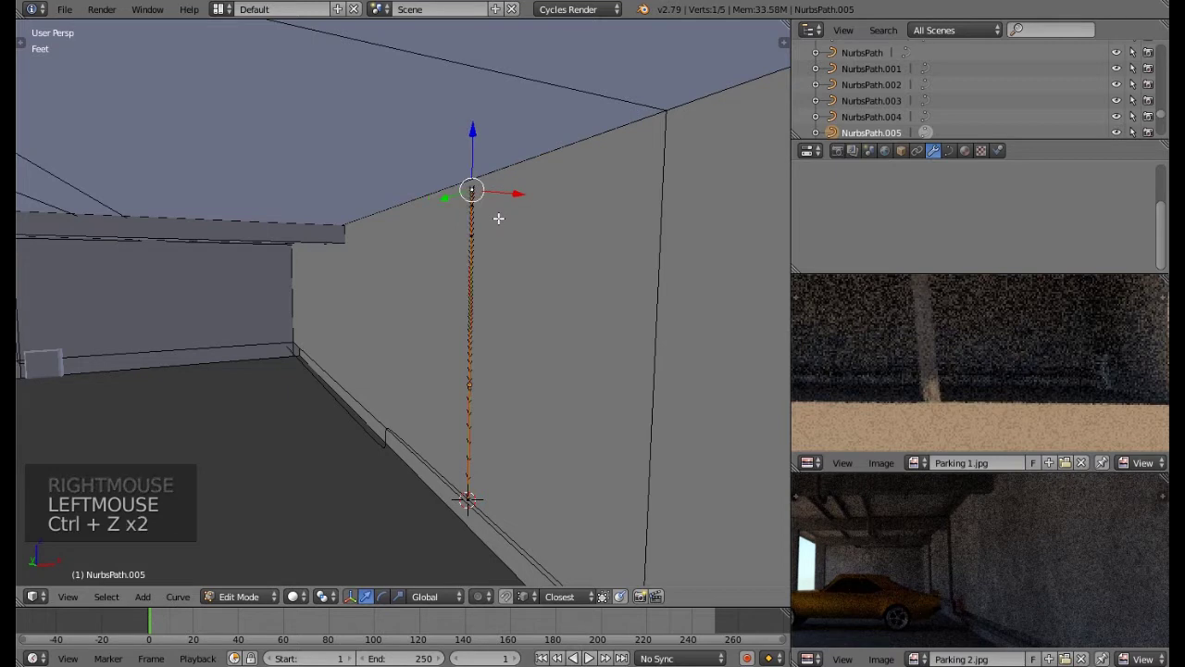
Step: Extrude the path's top slightly along Z, and turn it with a short bend into a long run along X beneath the ceiling
{"action": "key", "text": "e"}
{"action": "left_click", "coordinate": [494, 274]}
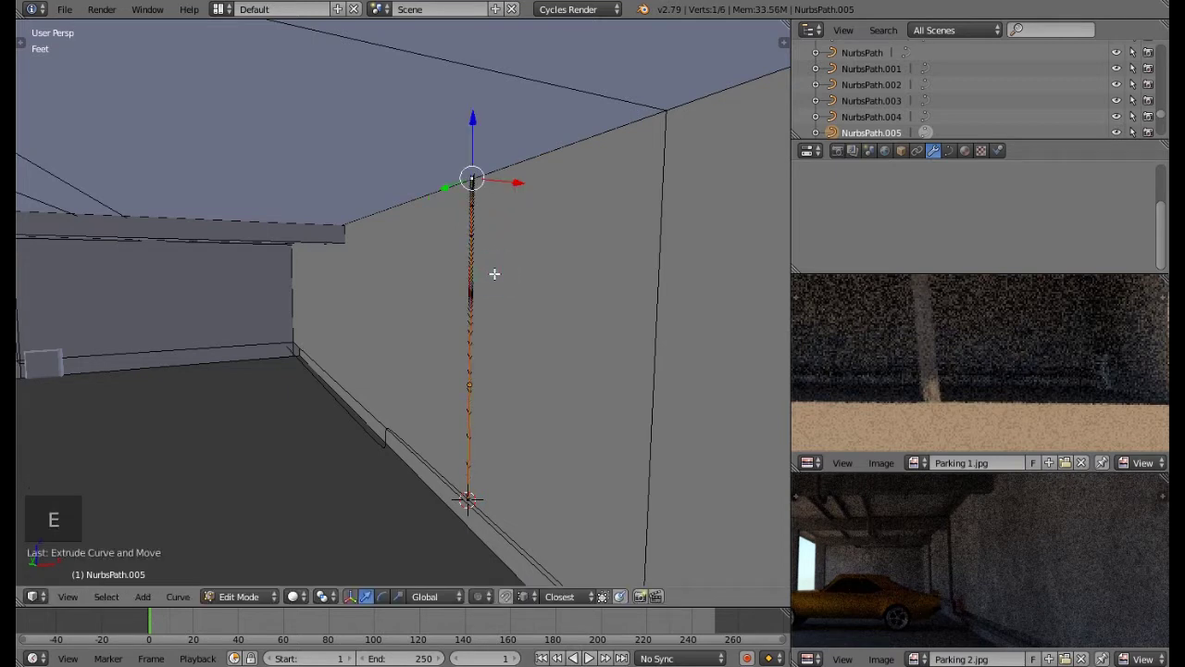
{"action": "key", "text": "e"}
{"action": "key", "text": "x"}
{"action": "left_click", "coordinate": [484, 274]}
{"action": "key", "text": "e"}
{"action": "key", "text": "x"}
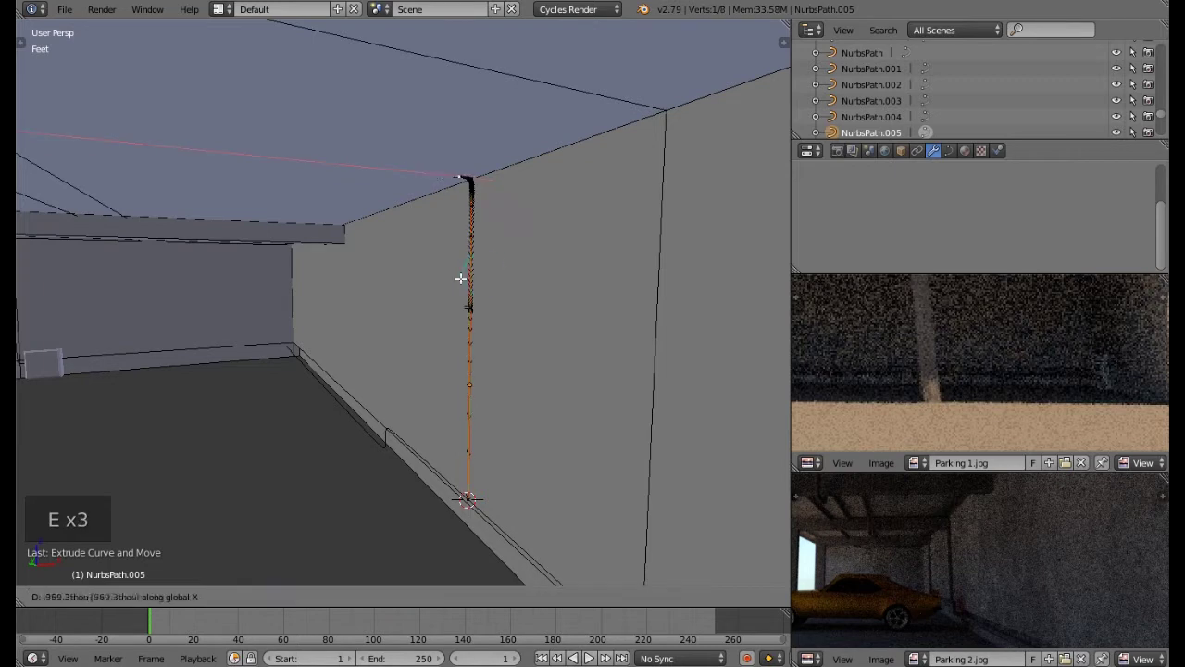
{"action": "left_click", "coordinate": [199, 283]}
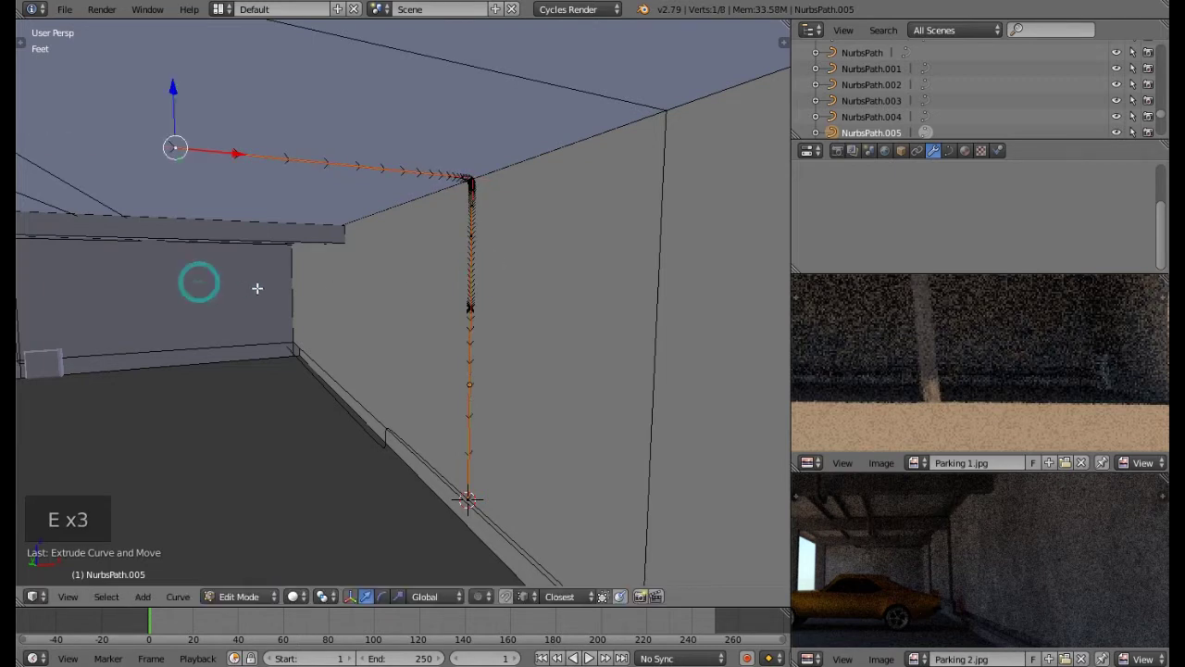
Step: Select the path's six points along the ceiling run and upper bend and lower them slightly along Z
{"action": "key", "text": "a"}
{"action": "key", "text": "c"}
{"action": "left_click_drag", "start_coordinate": [460, 196], "coordinate": [172, 146]}
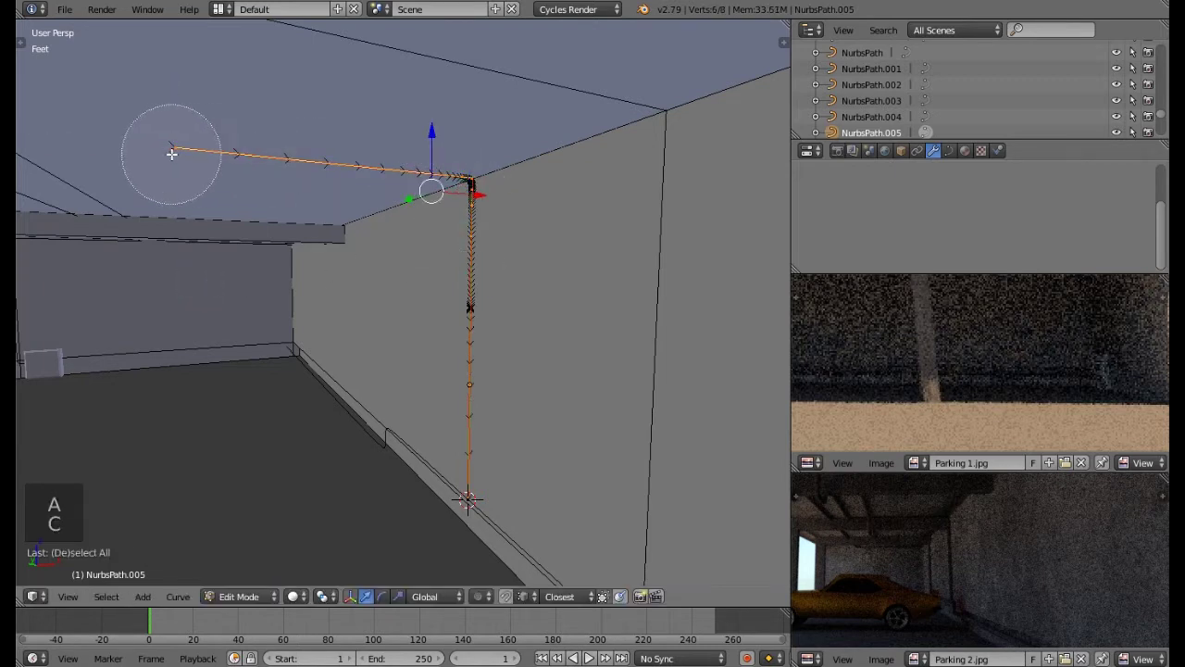
{"action": "right_click", "coordinate": [172, 150]}
{"action": "left_click_drag", "start_coordinate": [431, 141], "coordinate": [431, 148]}
Step: Select the end point of the path's ceiling run and move it outward along X to lengthen the run
{"action": "middle_click_drag", "start_coordinate": [410, 275], "coordinate": [320, 232]}
{"action": "middle_click_drag", "start_coordinate": [320, 233], "coordinate": [358, 176], "text": "shift"}
{"action": "right_click", "coordinate": [394, 169]}
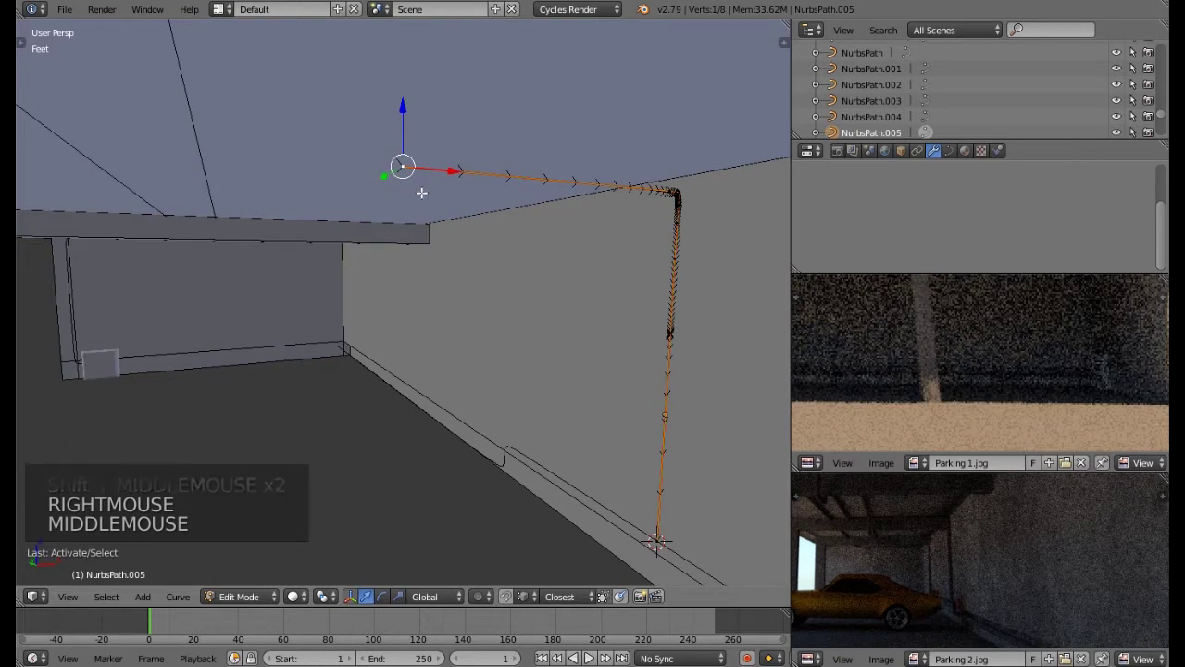
{"action": "left_click_drag", "start_coordinate": [450, 170], "coordinate": [258, 166]}
Step: With snapping enabled, align the run's end point along X and Z to the ceiling's edges
{"action": "double_click", "coordinate": [506, 597]}
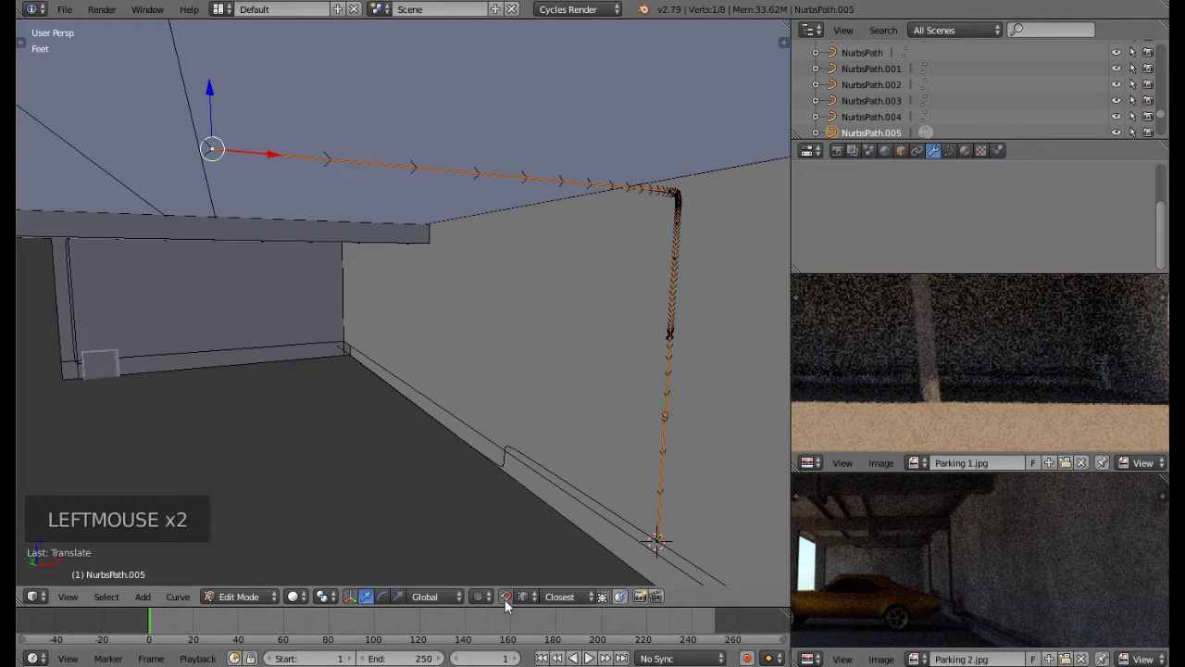
{"action": "left_click_drag", "start_coordinate": [269, 162], "coordinate": [214, 238]}
{"action": "middle_click_drag", "start_coordinate": [214, 243], "coordinate": [394, 56]}
{"action": "middle_click", "coordinate": [345, 94]}
{"action": "left_click_drag", "start_coordinate": [390, 50], "coordinate": [174, 179]}
{"action": "middle_click_drag", "start_coordinate": [391, 151], "coordinate": [388, 143]}
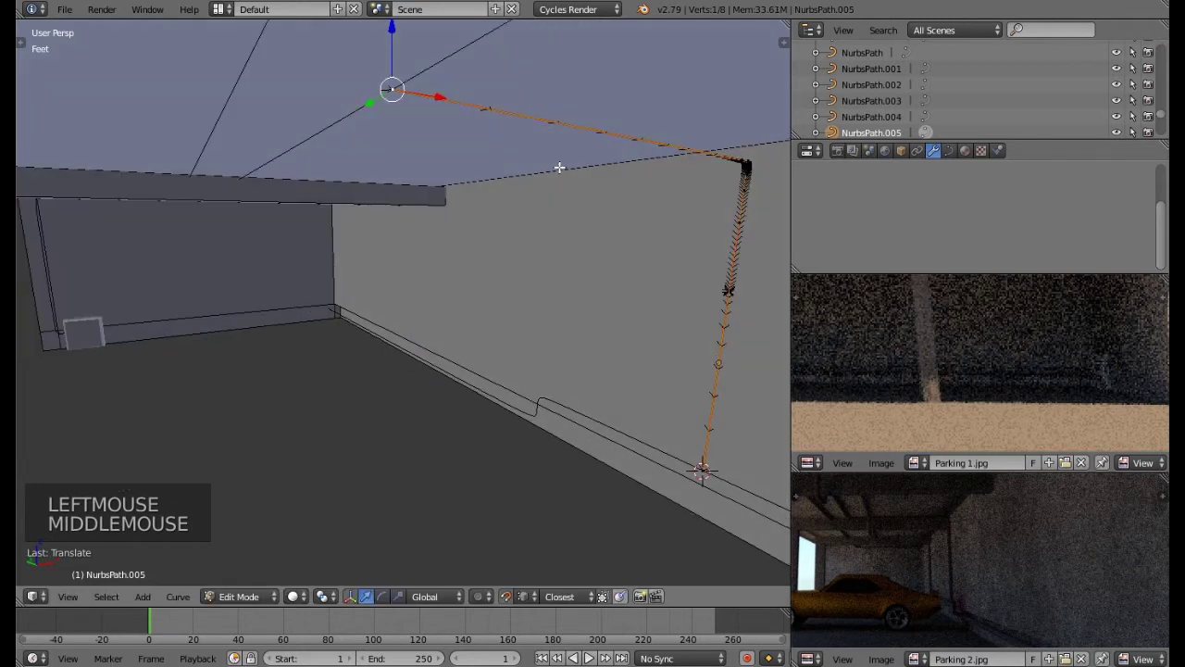
Step: Select the four points of the path's upper bend and snap them along Z to the height of the run's end point
{"action": "middle_click_drag", "start_coordinate": [566, 167], "coordinate": [564, 167], "text": "shift"}
{"action": "key", "text": "a"}
{"action": "key", "text": "c"}
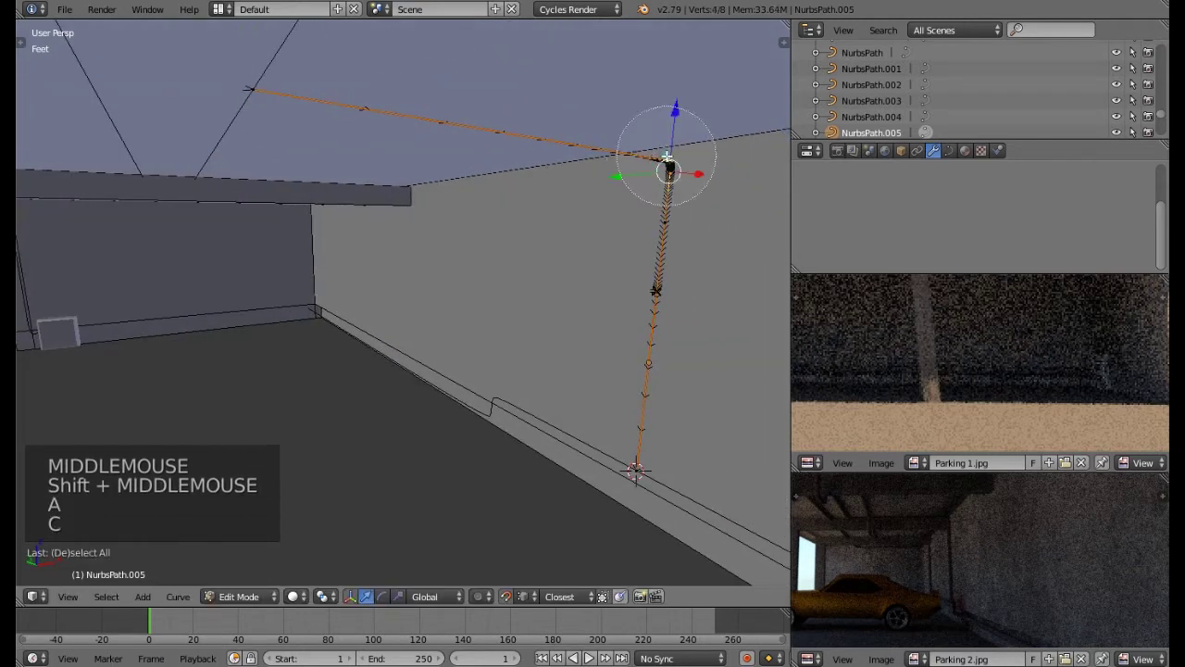
{"action": "right_click", "coordinate": [673, 107]}
{"action": "left_click_drag", "start_coordinate": [550, 149], "coordinate": [256, 94]}
{"action": "left_click", "coordinate": [257, 94]}
Step: Leave curve editing and move the whole path along Y to the vertical seam of the wall
{"action": "middle_click_drag", "start_coordinate": [537, 206], "coordinate": [616, 206]}
{"action": "scroll", "coordinate": [626, 219], "scroll_direction": "down", "scroll_amount": 2}
{"action": "middle_click_drag", "start_coordinate": [626, 274], "coordinate": [476, 278], "text": "shift"}
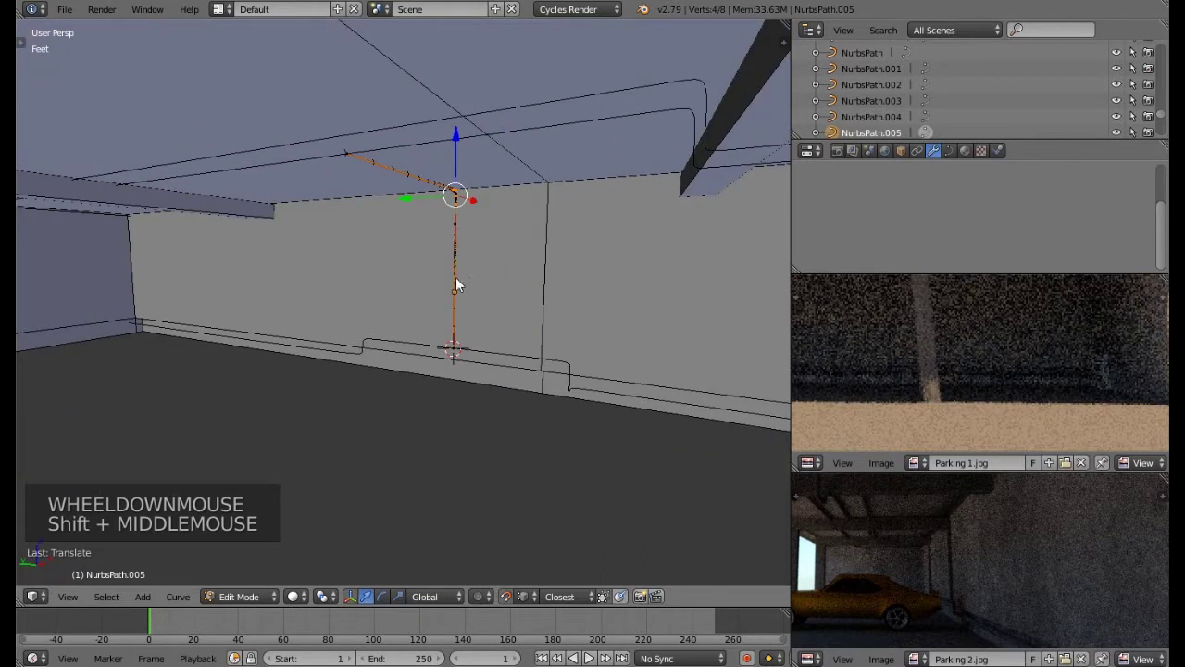
{"action": "key", "text": "Tab"}
{"action": "left_click_drag", "start_coordinate": [400, 289], "coordinate": [507, 327]}
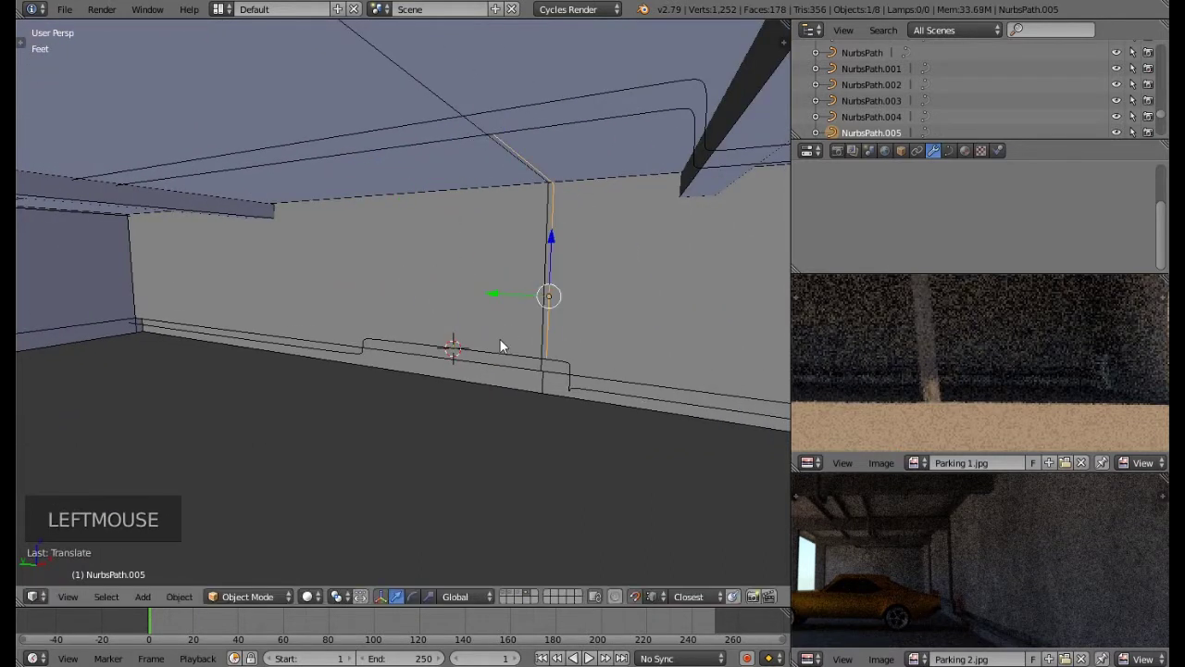
Step: Duplicate the vertical path in place and move the copy about 8.6' along Y away from the wall seam
{"action": "key", "text": "shift+d"}
{"action": "left_click", "coordinate": [511, 315]}
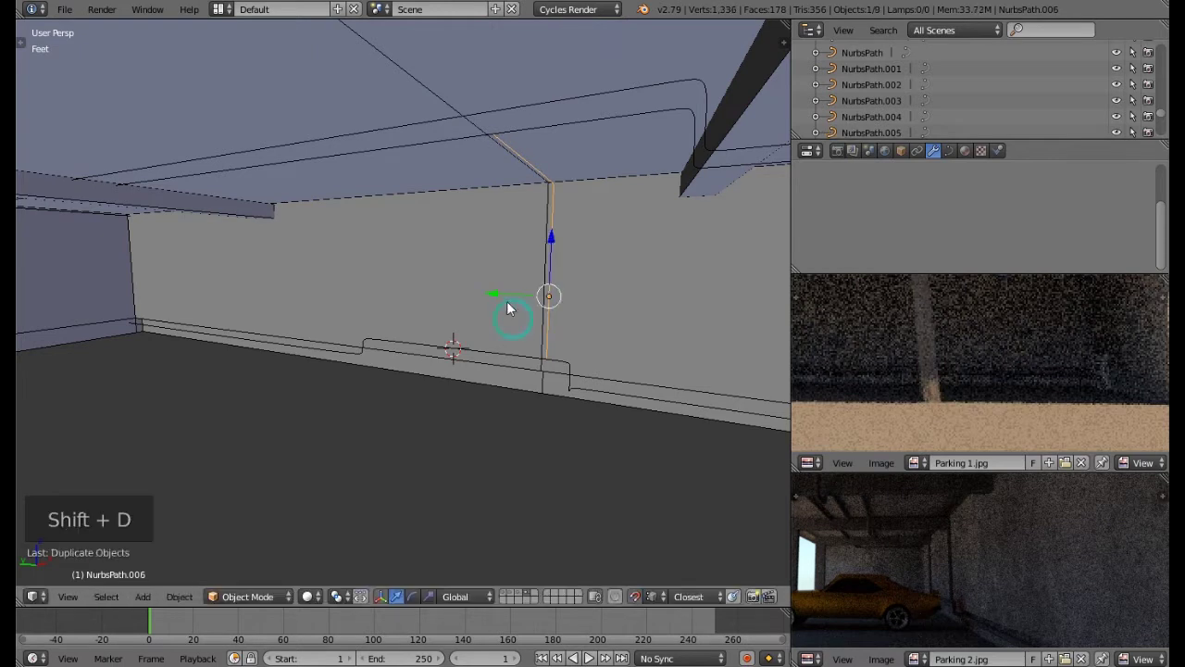
{"action": "left_click_drag", "start_coordinate": [483, 295], "coordinate": [263, 309]}
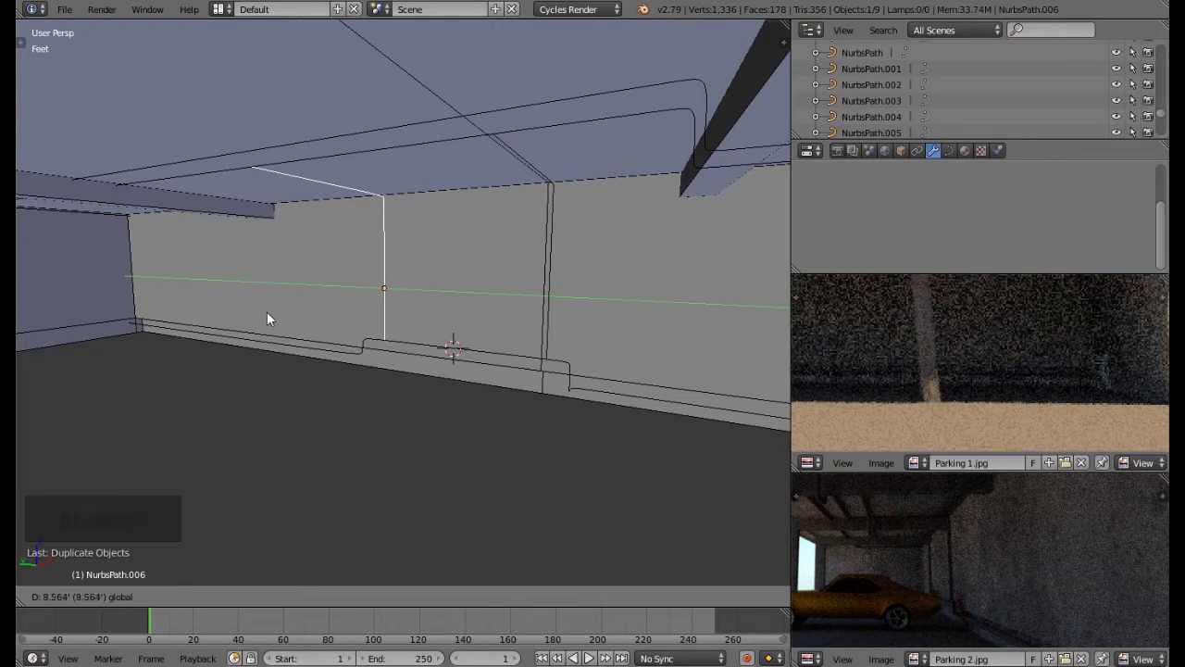
{"action": "middle_click_drag", "start_coordinate": [352, 333], "coordinate": [389, 298]}
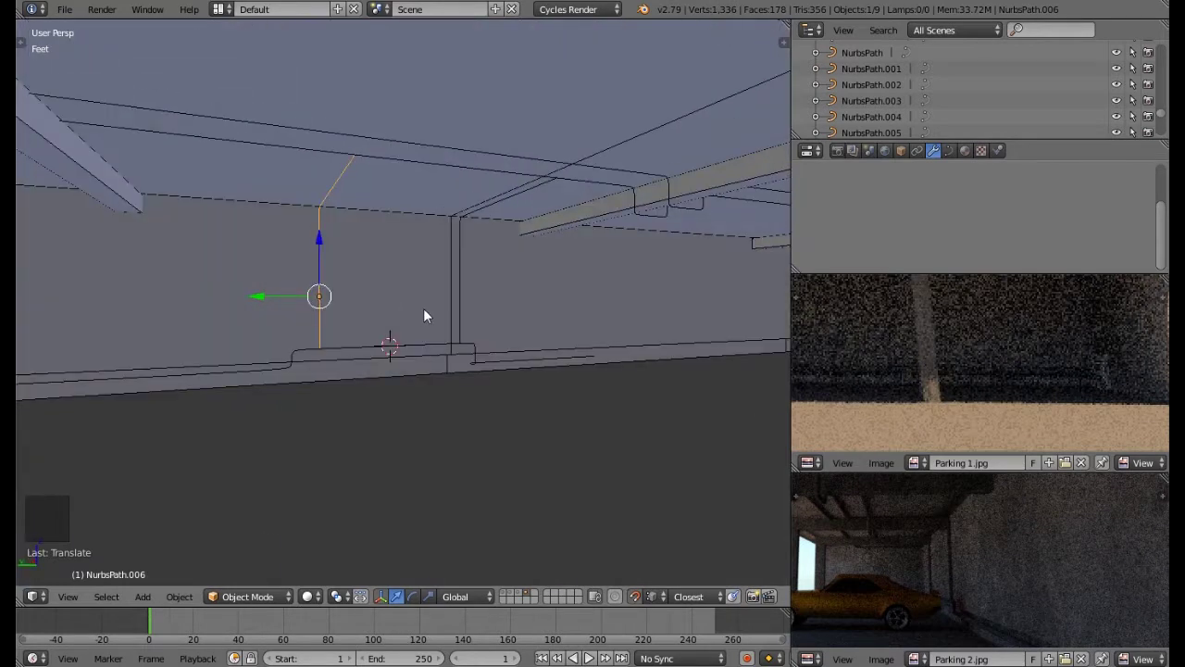
Step: Set the copied vertical path's curve fill to Full
{"action": "left_click", "coordinate": [949, 151]}
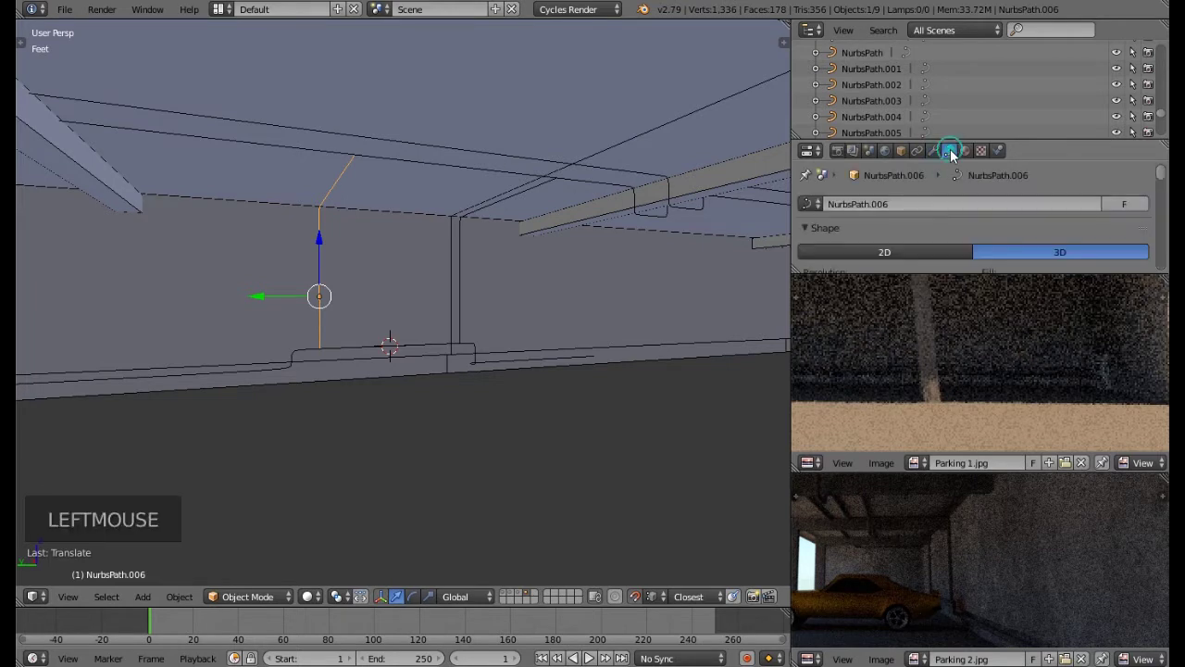
{"action": "scroll", "coordinate": [945, 219], "scroll_direction": "down", "scroll_amount": 2}
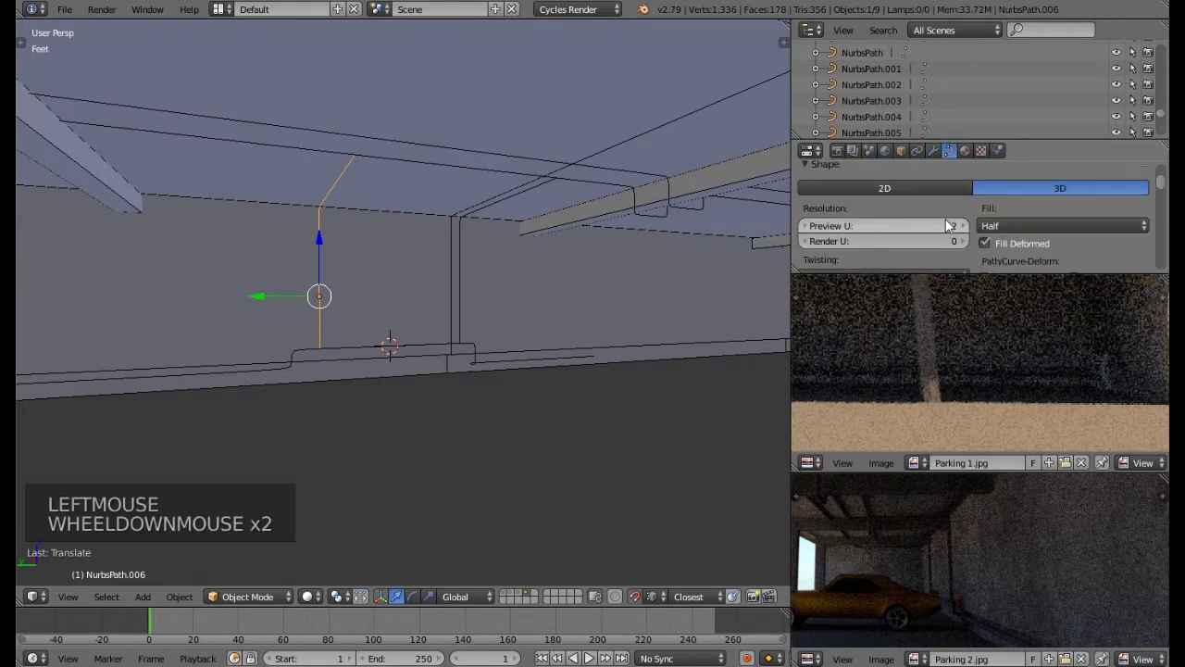
{"action": "left_click", "coordinate": [1034, 223]}
{"action": "left_click", "coordinate": [998, 212]}
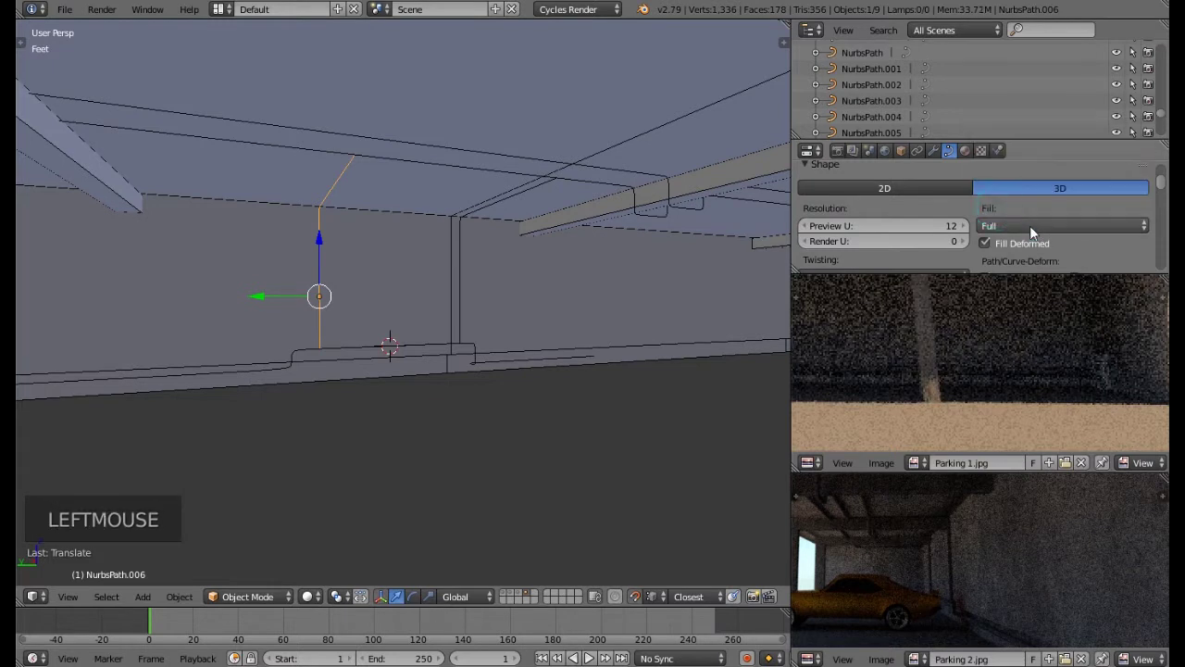
Step: Give the copied vertical path a bevel depth of 2" and a bevel resolution of 3
{"action": "scroll", "coordinate": [1029, 227], "scroll_direction": "down", "scroll_amount": 4}
{"action": "scroll", "coordinate": [1030, 225], "scroll_direction": "down", "scroll_amount": 2}
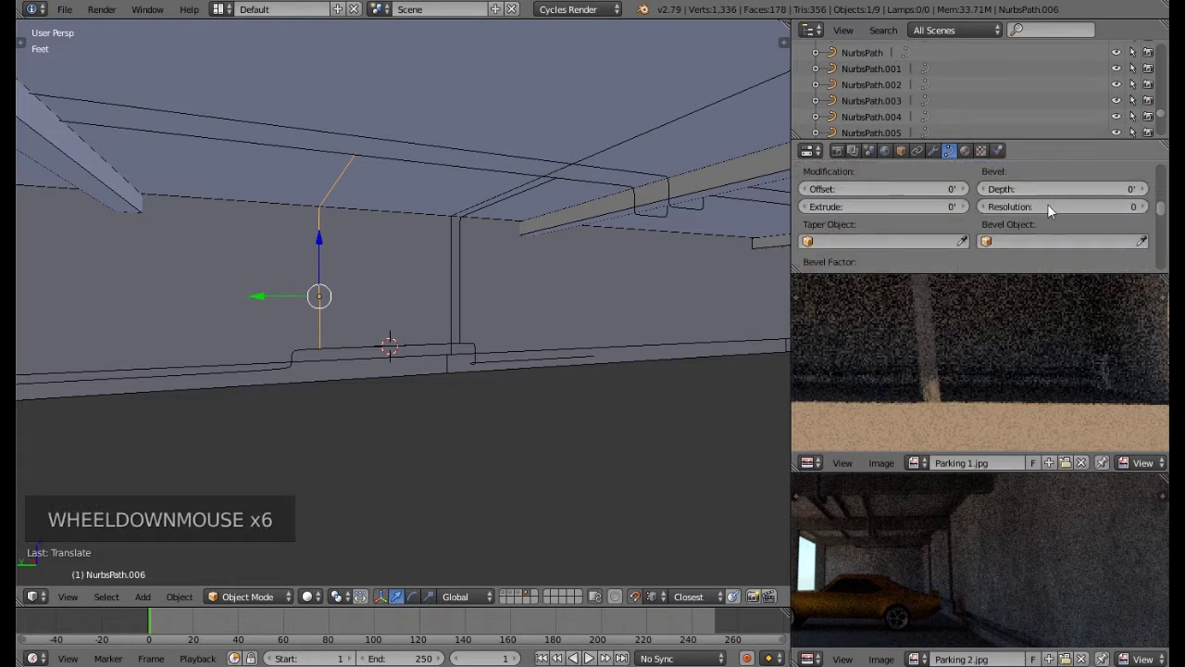
{"action": "left_click", "coordinate": [1033, 189]}
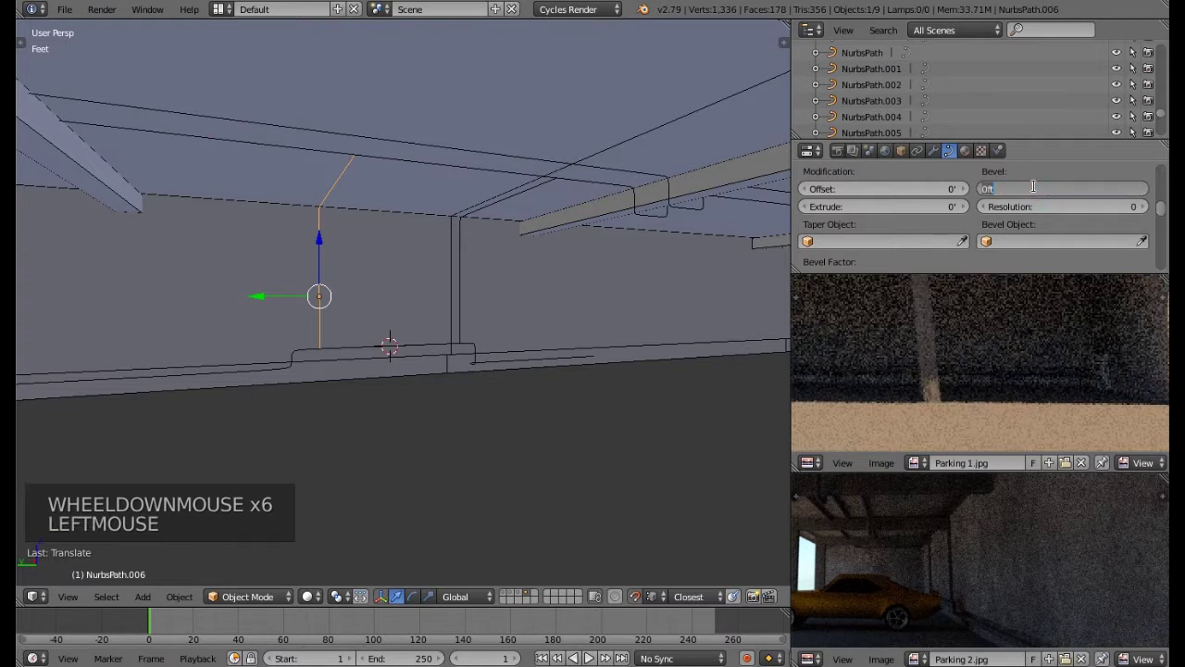
{"action": "type", "text": "2"}
{"action": "key", "text": "Return"}
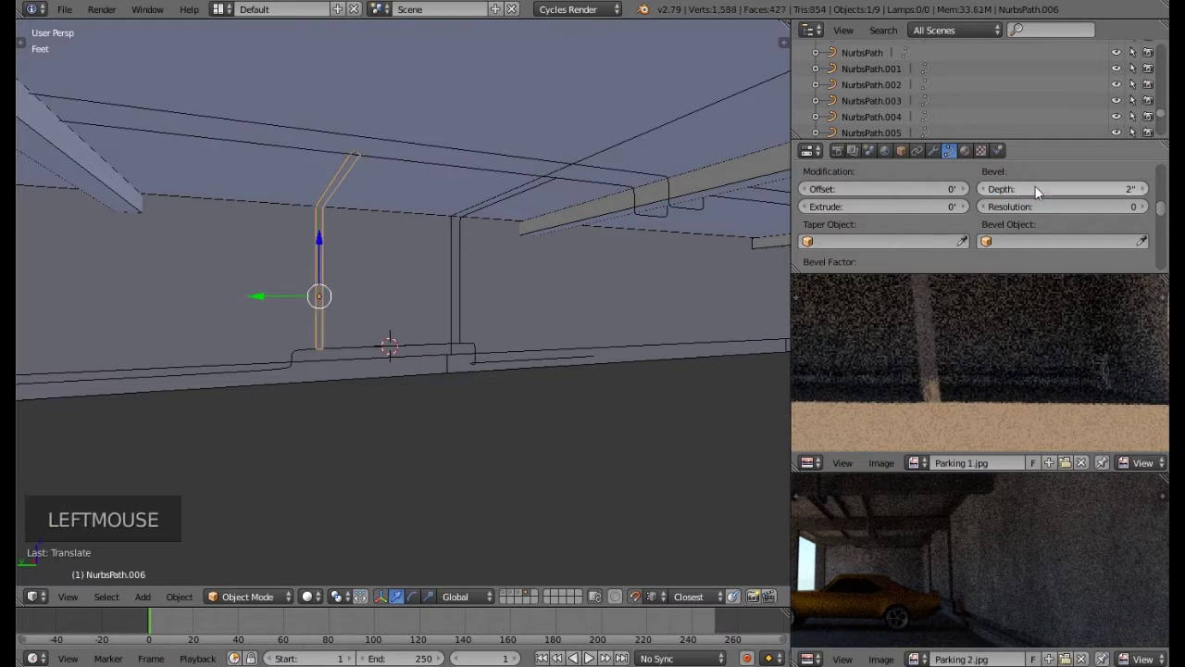
{"action": "left_click", "coordinate": [1064, 201]}
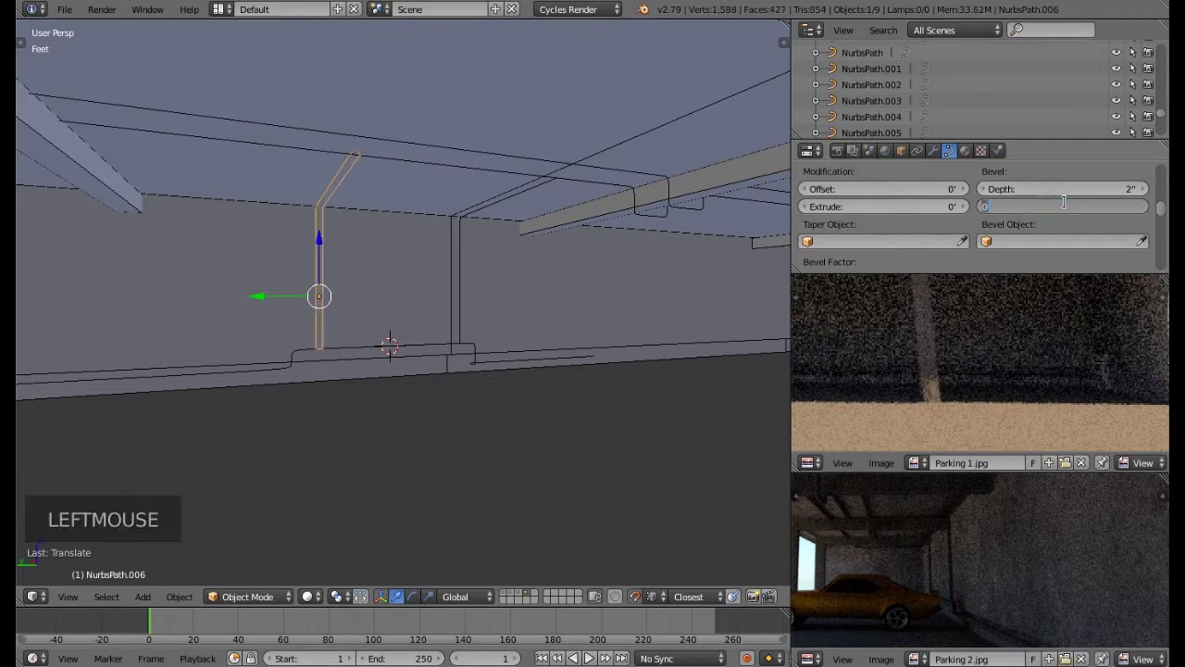
{"action": "type", "text": "3"}
{"action": "key", "text": "Return"}
Step: Set the copied path's active spline to order 2 and resolution 3
{"action": "scroll", "coordinate": [1070, 206], "scroll_direction": "down", "scroll_amount": 3}
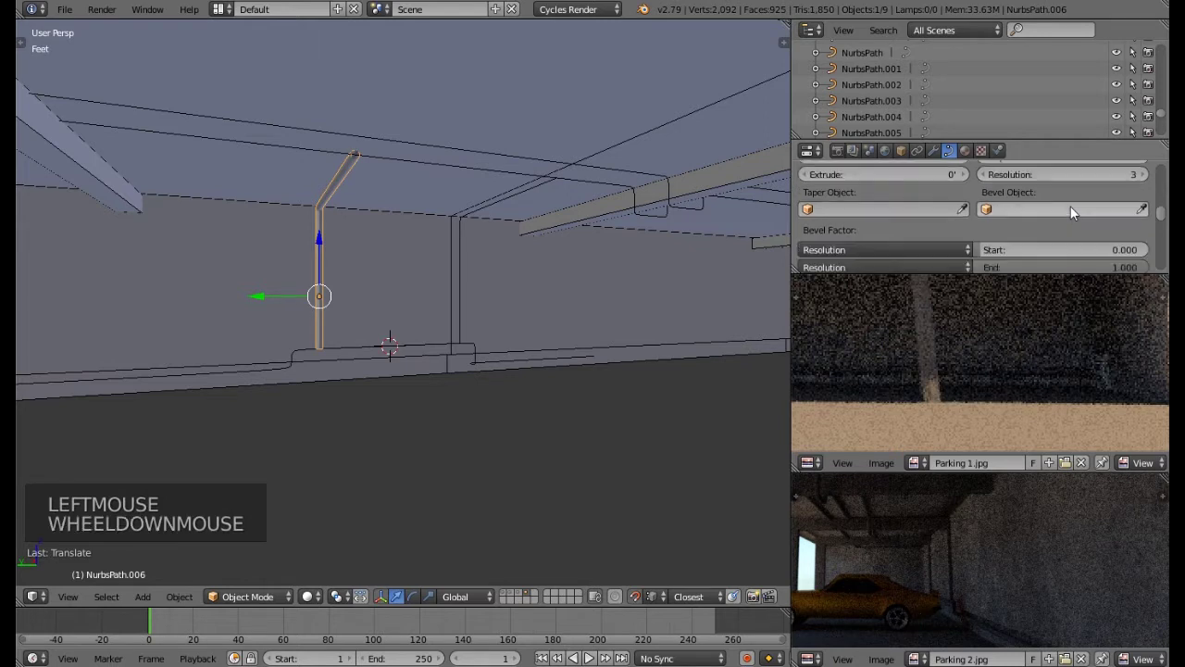
{"action": "scroll", "coordinate": [1070, 205], "scroll_direction": "up", "scroll_amount": 1}
{"action": "scroll", "coordinate": [1071, 212], "scroll_direction": "up", "scroll_amount": 1}
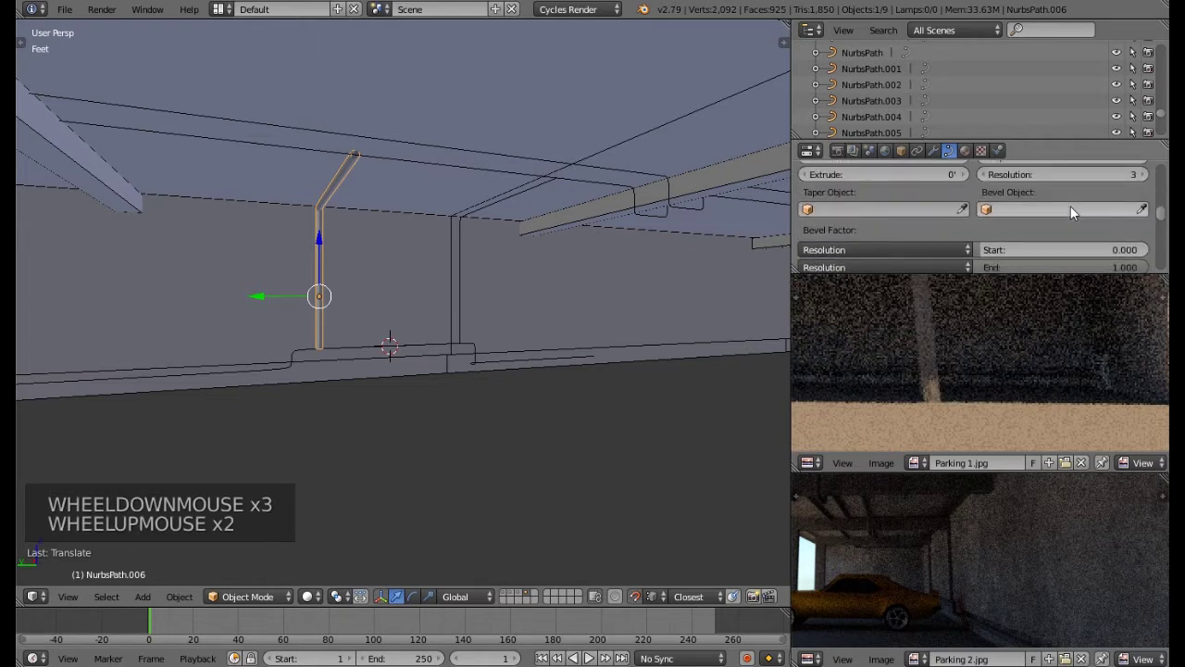
{"action": "scroll", "coordinate": [1070, 212], "scroll_direction": "down", "scroll_amount": 6}
{"action": "scroll", "coordinate": [1070, 213], "scroll_direction": "down", "scroll_amount": 5}
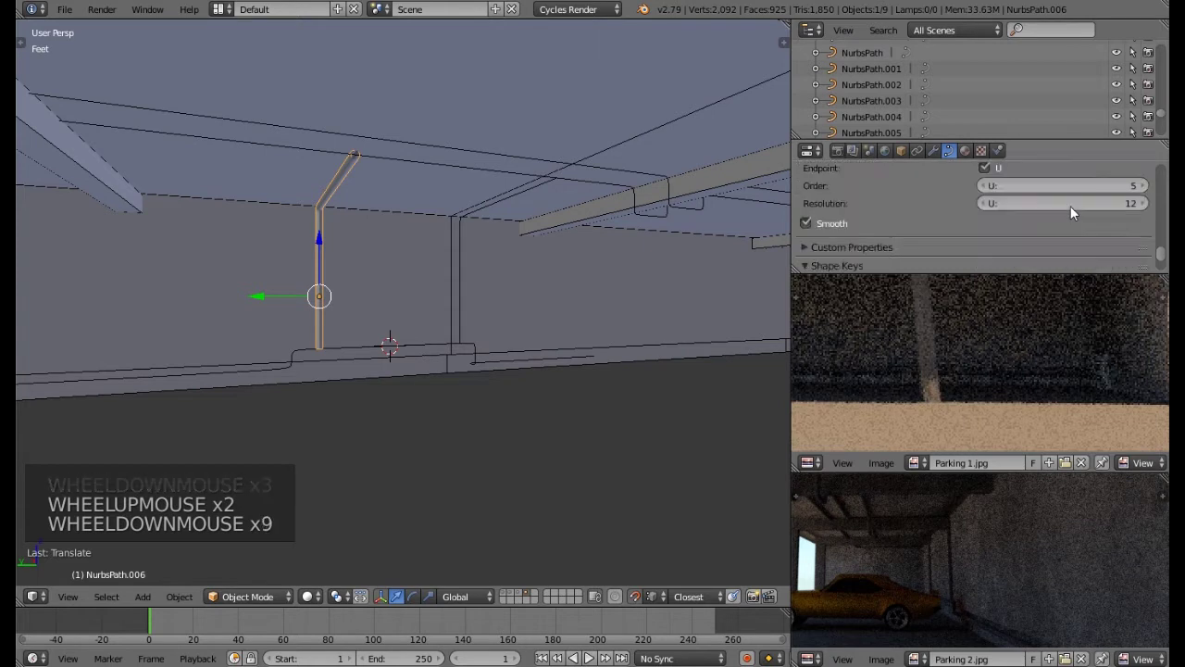
{"action": "scroll", "coordinate": [1070, 213], "scroll_direction": "up", "scroll_amount": 2}
{"action": "left_click", "coordinate": [1108, 186]}
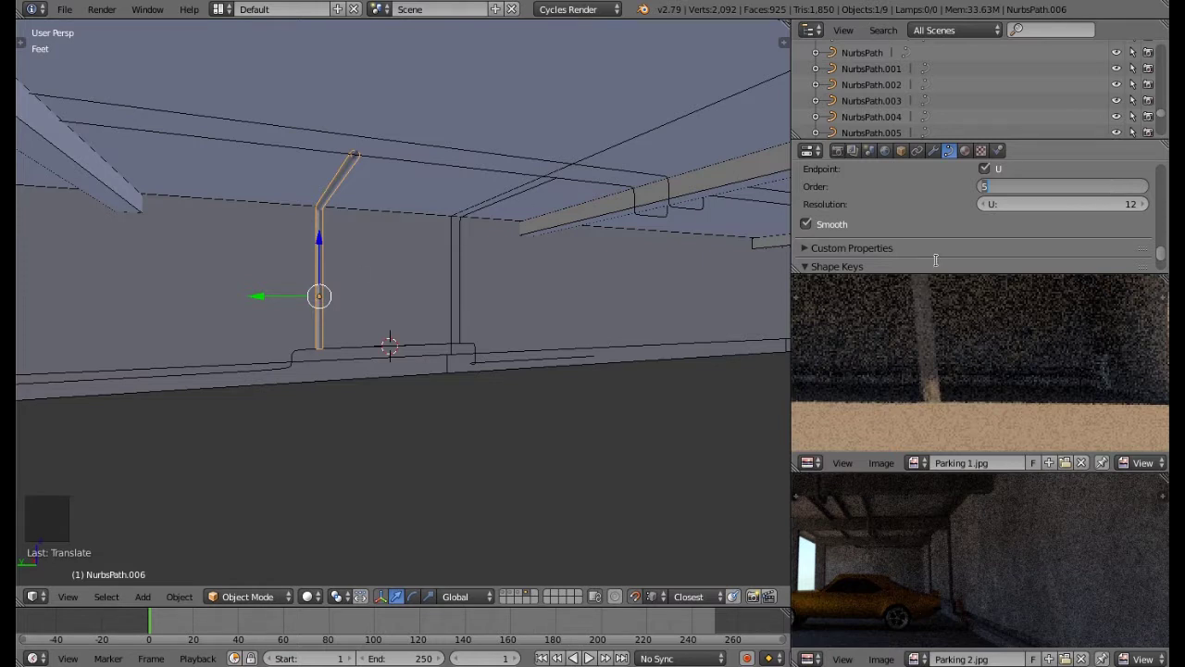
{"action": "type", "text": "2"}
{"action": "key", "text": "Return"}
{"action": "left_click", "coordinate": [1093, 202]}
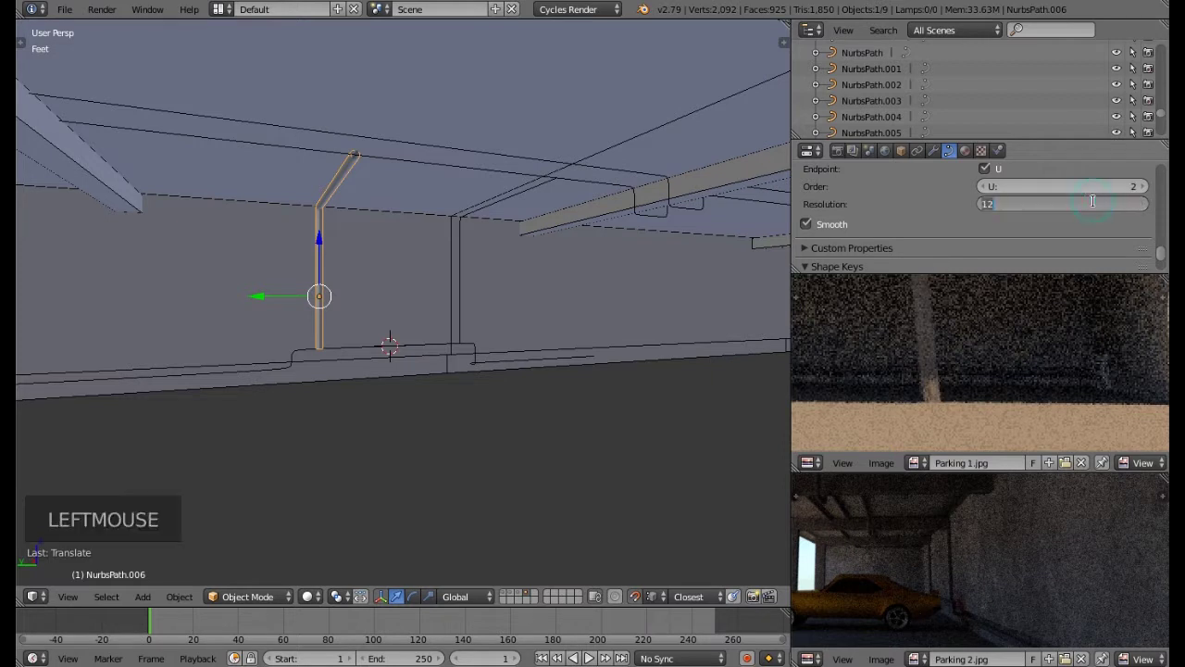
{"action": "type", "text": "3"}
{"action": "key", "text": "Return"}
{"action": "mouse_move", "coordinate": [261, 298]}
{"action": "middle_mouse_down"}
{"action": "mouse_move", "coordinate": [328, 290]}
{"action": "mouse_move", "coordinate": [268, 283]}
{"action": "middle_mouse_up"}
{"action": "key", "text": "3"}
{"action": "scroll", "coordinate": [286, 324], "scroll_direction": "down", "scroll_amount": 3}
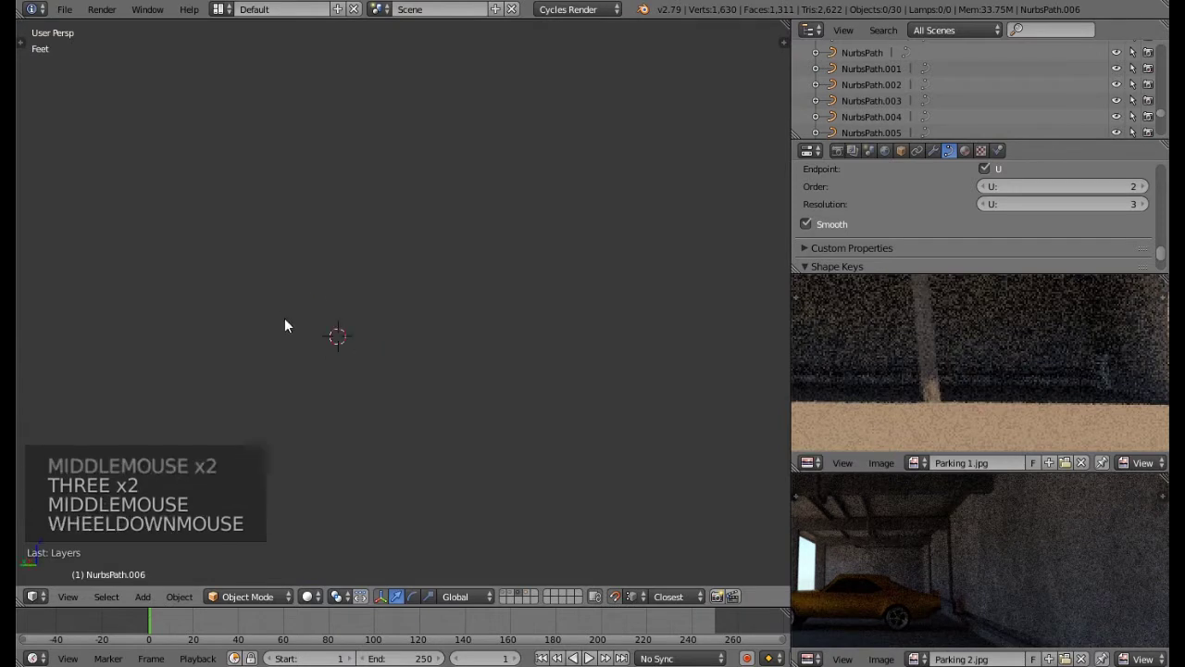
{"action": "scroll", "coordinate": [339, 330], "scroll_direction": "down", "scroll_amount": 2}
{"action": "mouse_move", "coordinate": [349, 335]}
{"action": "middle_mouse_down"}
{"action": "mouse_move", "coordinate": [331, 340]}
{"action": "mouse_move", "coordinate": [338, 350]}
{"action": "middle_mouse_up"}
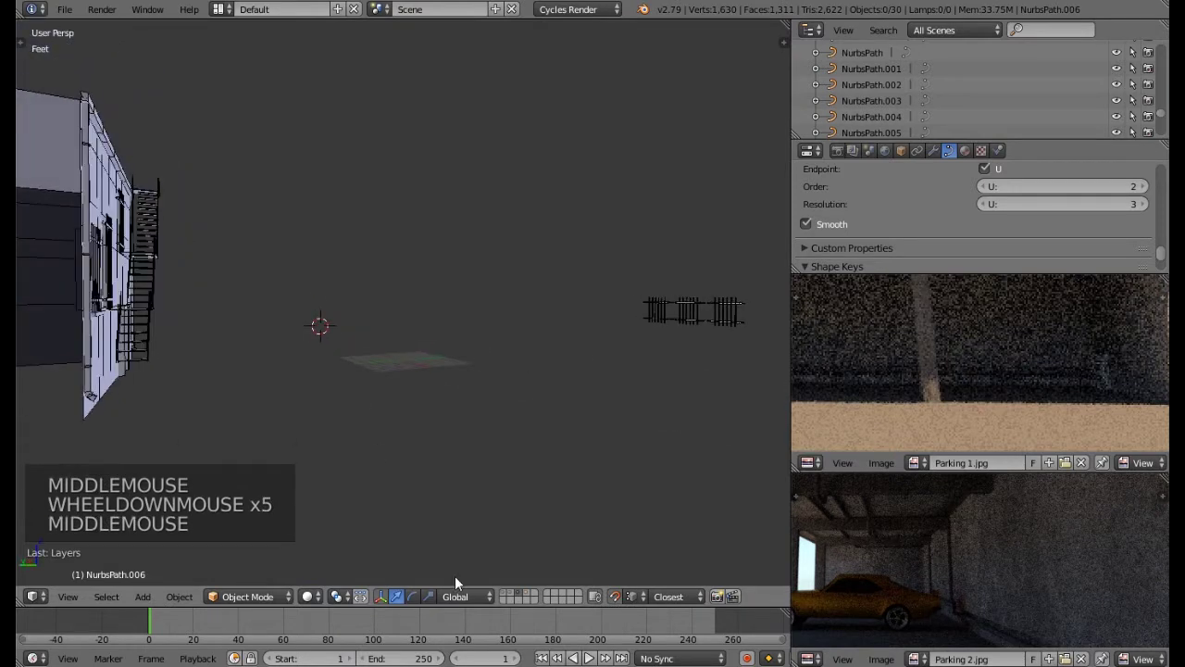
{"action": "left_click", "coordinate": [530, 597]}
Step: Examine the beveled pipe's shape and upper bend up close, comparing the solid and wireframe displays
{"action": "middle_click_drag", "start_coordinate": [445, 398], "coordinate": [402, 313]}
{"action": "scroll", "coordinate": [296, 313], "scroll_direction": "up", "scroll_amount": 3}
{"action": "scroll", "coordinate": [325, 309], "scroll_direction": "up", "scroll_amount": 4}
{"action": "scroll", "coordinate": [340, 310], "scroll_direction": "down", "scroll_amount": 1}
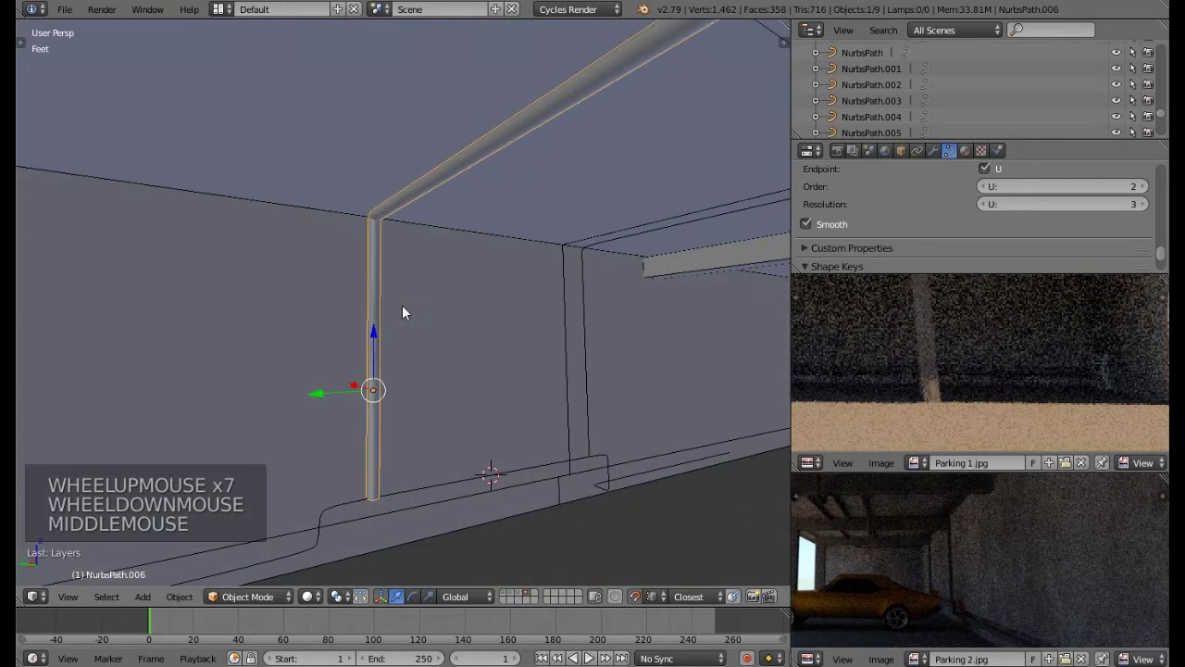
{"action": "key", "text": "z"}
{"action": "mouse_move", "coordinate": [421, 310]}
{"action": "middle_mouse_down"}
{"action": "mouse_move", "coordinate": [495, 313]}
{"action": "mouse_move", "coordinate": [494, 296]}
{"action": "mouse_move", "coordinate": [484, 283]}
{"action": "mouse_move", "coordinate": [490, 322]}
{"action": "mouse_move", "coordinate": [407, 330]}
{"action": "mouse_move", "coordinate": [346, 304]}
{"action": "mouse_move", "coordinate": [276, 306]}
{"action": "mouse_move", "coordinate": [296, 304]}
{"action": "middle_mouse_up"}
{"action": "key", "text": "z"}
{"action": "scroll", "coordinate": [314, 317], "scroll_direction": "down", "scroll_amount": 2}
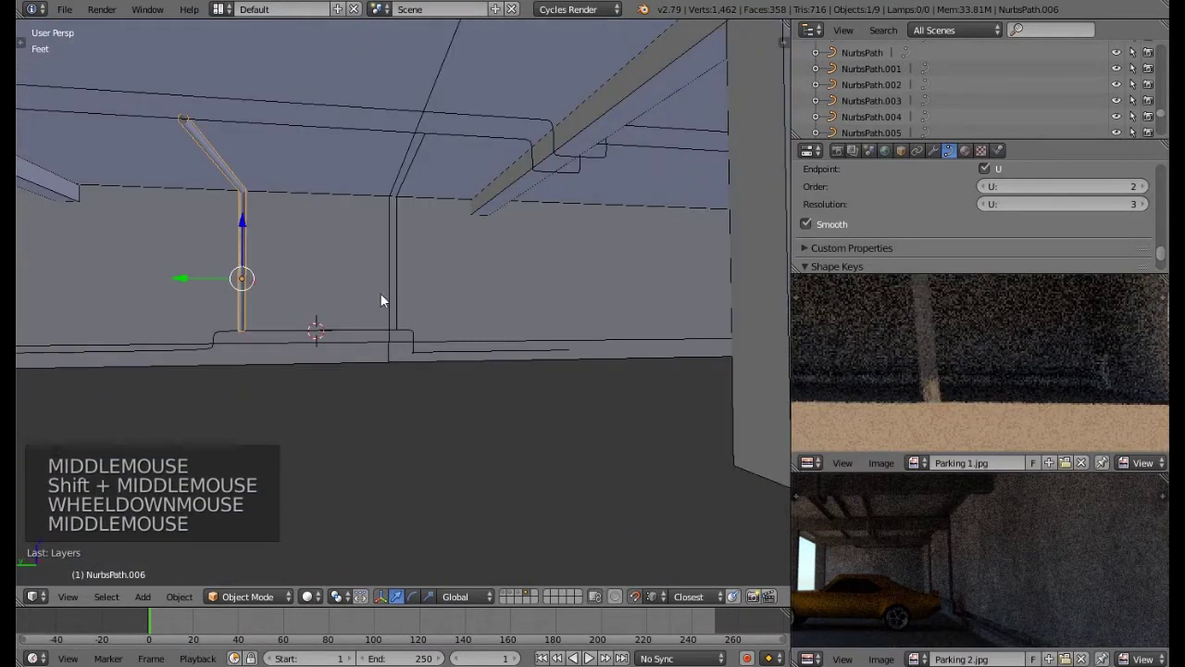
Step: Delete the original unbeveled vertical path at the wall seam
{"action": "right_click", "coordinate": [395, 280]}
{"action": "key", "text": "Delete"}
{"action": "left_click", "coordinate": [378, 279]}
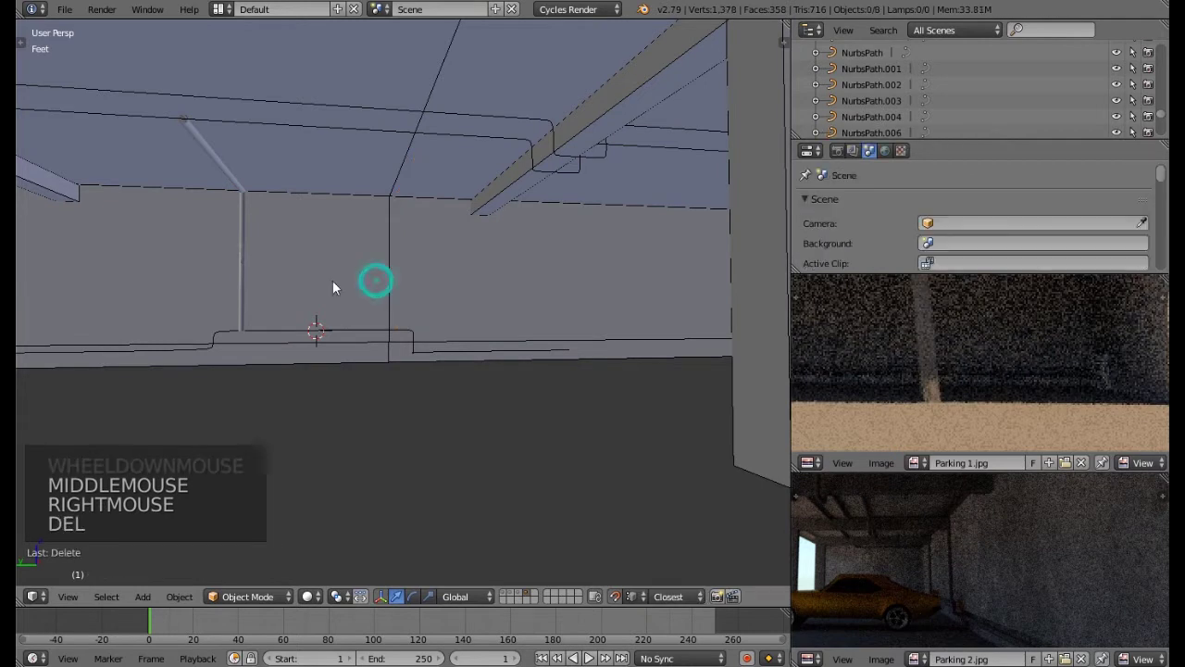
Step: Duplicate the beveled vertical pipe and move the copy along Y to the wall's vertical seam
{"action": "right_click", "coordinate": [234, 256]}
{"action": "right_click", "coordinate": [241, 259]}
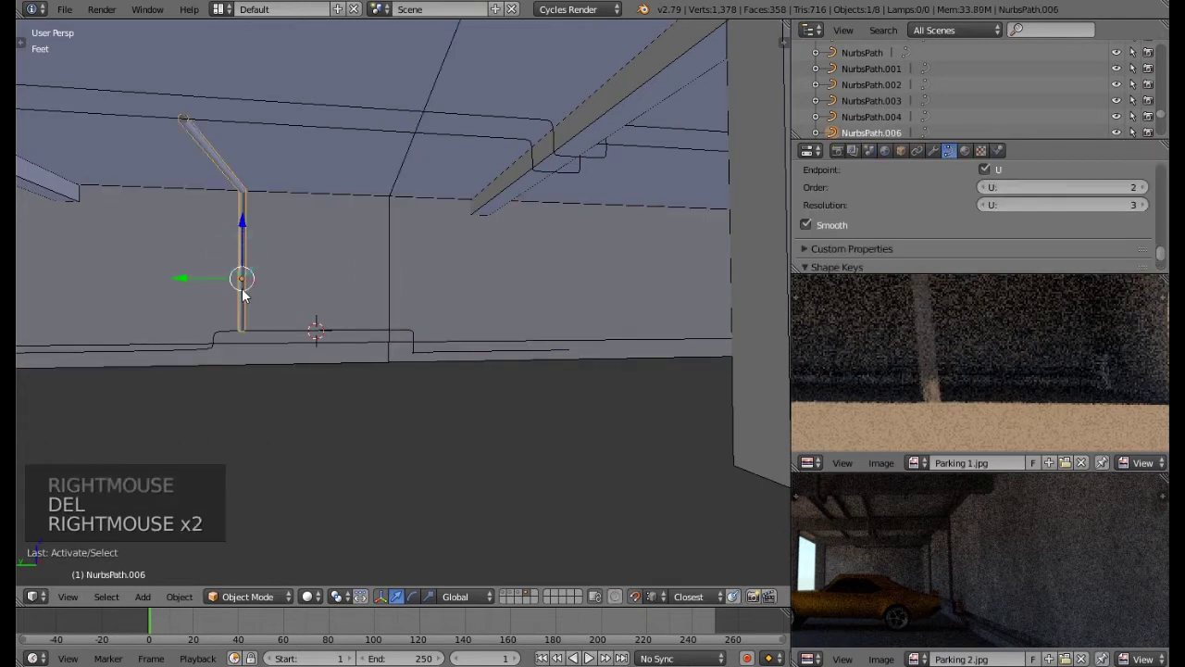
{"action": "key", "text": "shift+d"}
{"action": "right_click", "coordinate": [265, 295]}
{"action": "left_click_drag", "start_coordinate": [185, 278], "coordinate": [335, 306]}
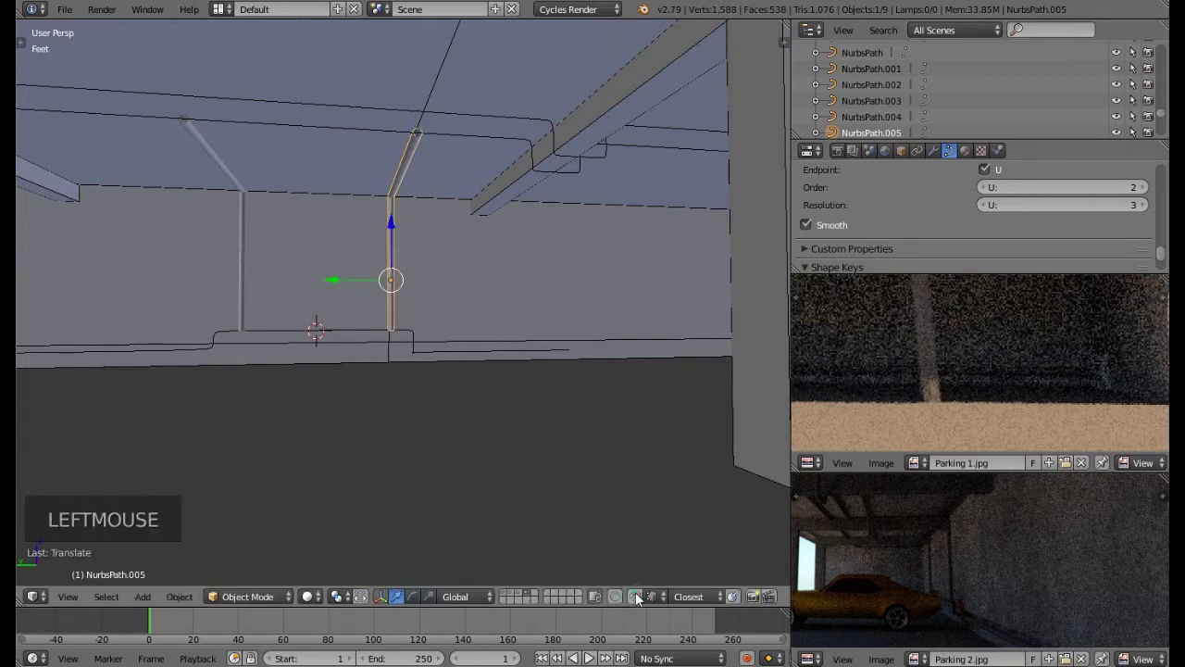
Step: Select the long ceiling path that crosses above the vertical pipes' upper runs and set its curve fill to Full
{"action": "middle_click_drag", "start_coordinate": [366, 322], "coordinate": [453, 263]}
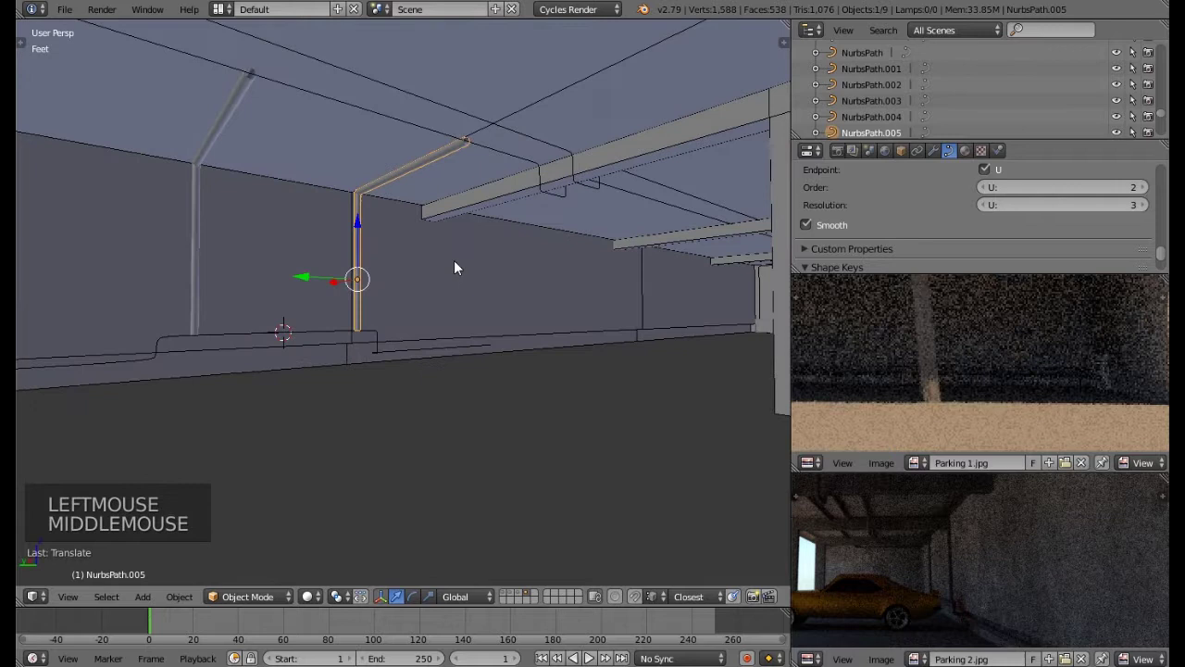
{"action": "right_click", "coordinate": [515, 160]}
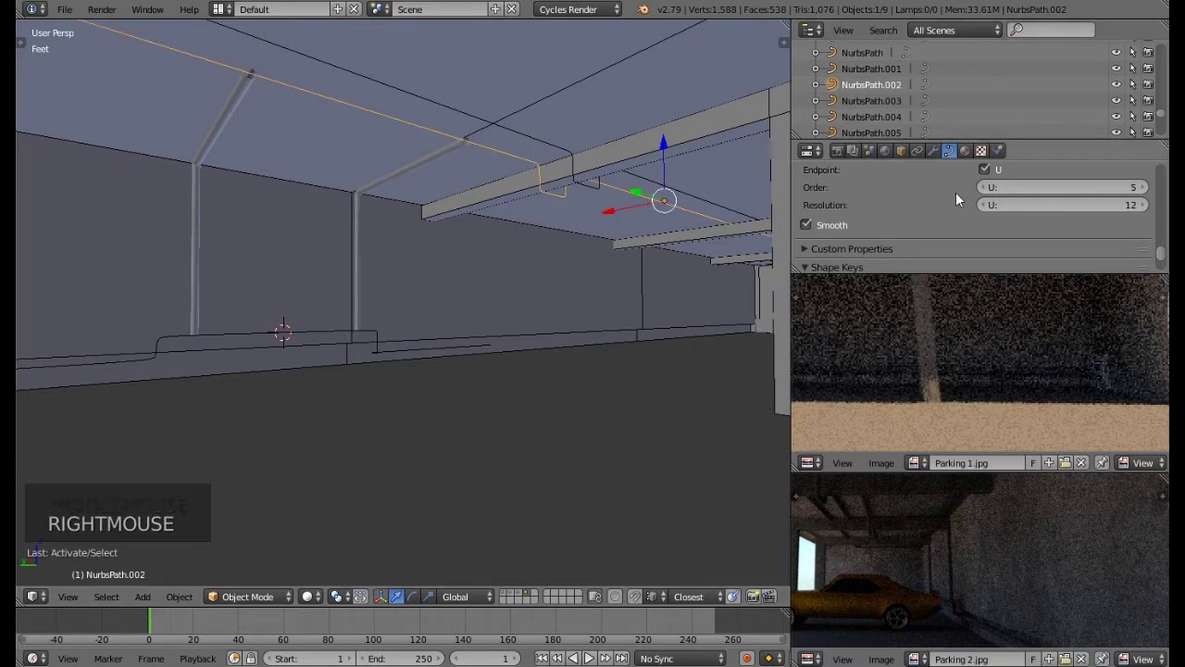
{"action": "scroll", "coordinate": [1112, 217], "scroll_direction": "up", "scroll_amount": 2}
{"action": "left_click_drag", "start_coordinate": [1161, 254], "coordinate": [15, 171]}
{"action": "scroll", "coordinate": [1092, 236], "scroll_direction": "down", "scroll_amount": 3}
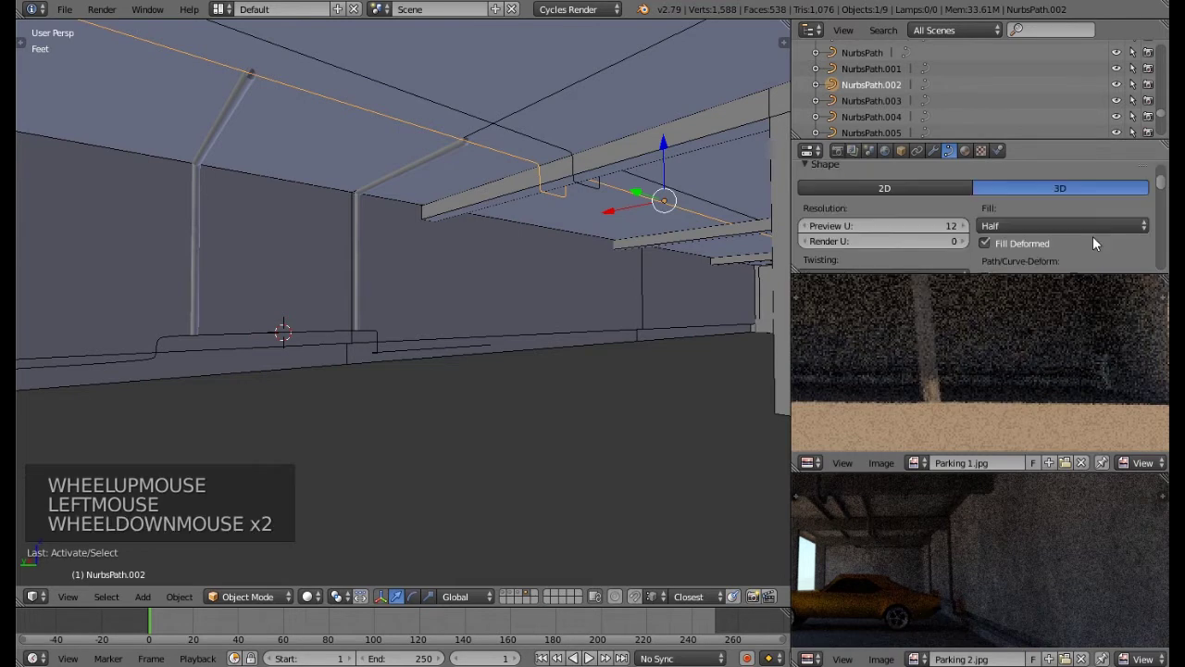
{"action": "left_click", "coordinate": [1017, 192]}
{"action": "left_click", "coordinate": [989, 175]}
Step: Give the selected ceiling path a bevel depth of 2" and a bevel resolution of 3
{"action": "scroll", "coordinate": [1040, 236], "scroll_direction": "down", "scroll_amount": 4}
{"action": "left_click", "coordinate": [1077, 220]}
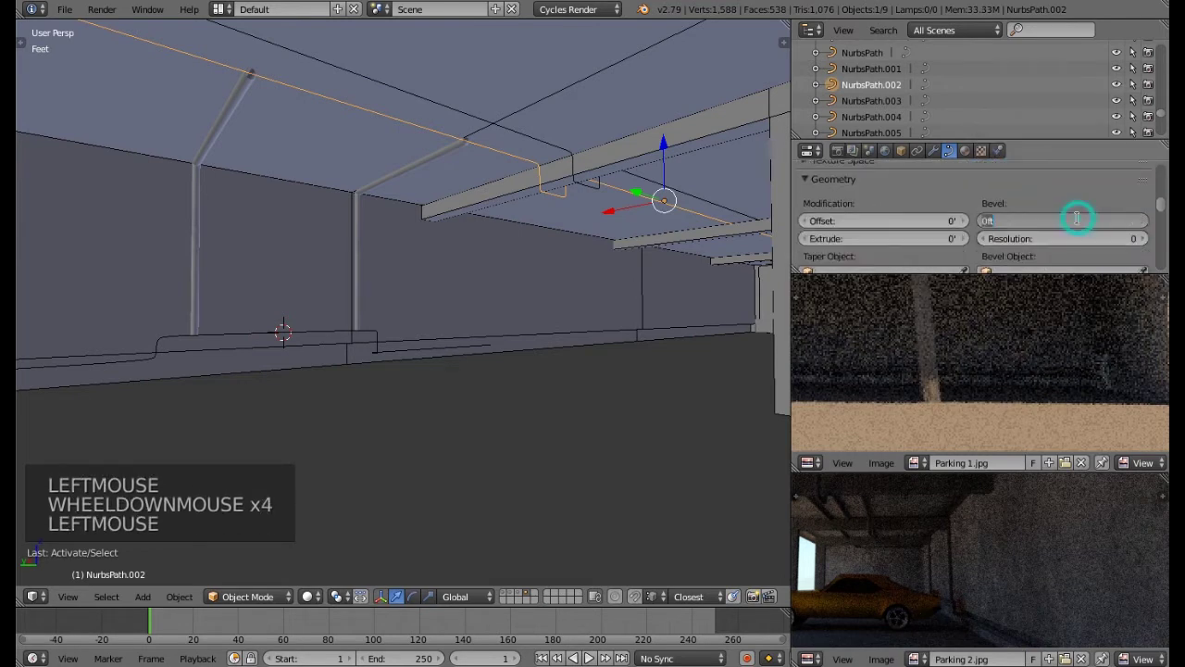
{"action": "type", "text": "2\""}
{"action": "key", "text": "Return"}
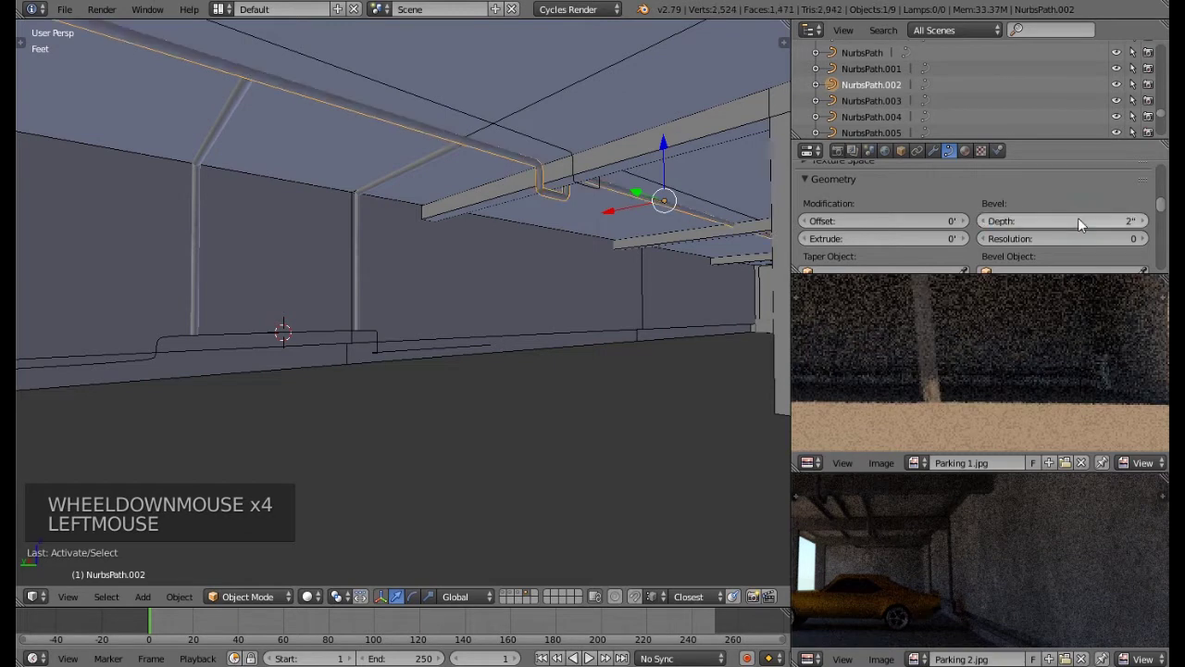
{"action": "left_click", "coordinate": [1084, 238]}
{"action": "type", "text": "3"}
{"action": "key", "text": "Return"}
Step: Set the selected ceiling path's active spline to order 2 and resolution 3
{"action": "scroll", "coordinate": [1086, 240], "scroll_direction": "down", "scroll_amount": 7}
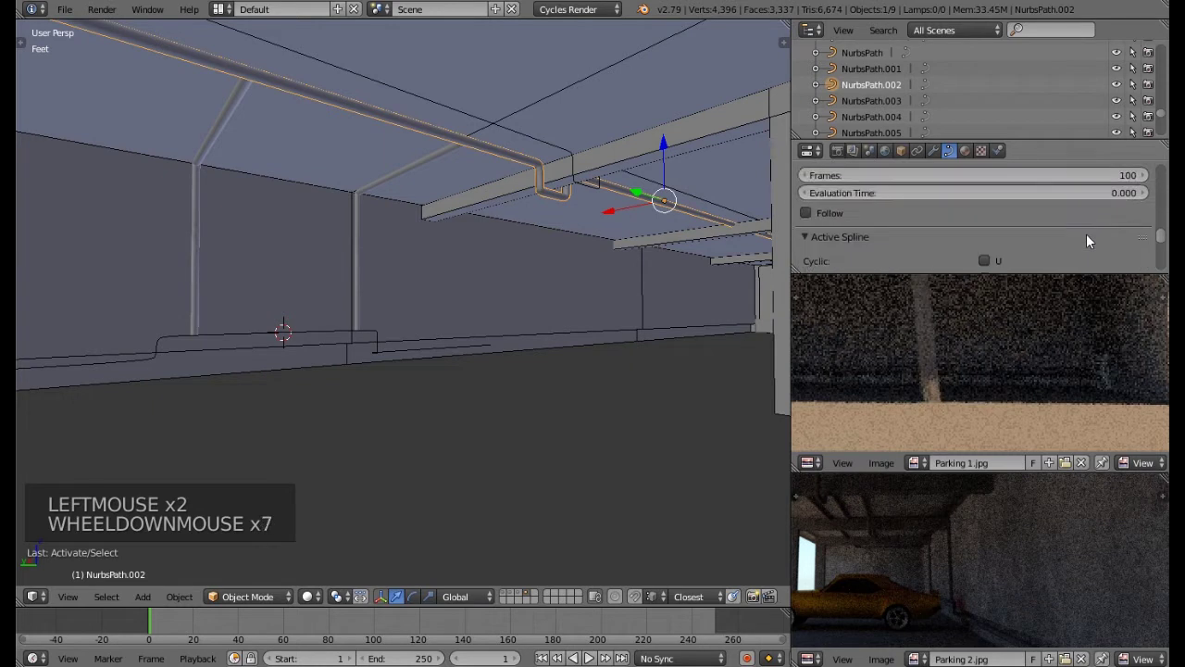
{"action": "scroll", "coordinate": [1086, 233], "scroll_direction": "down", "scroll_amount": 4}
{"action": "left_click", "coordinate": [1102, 185]}
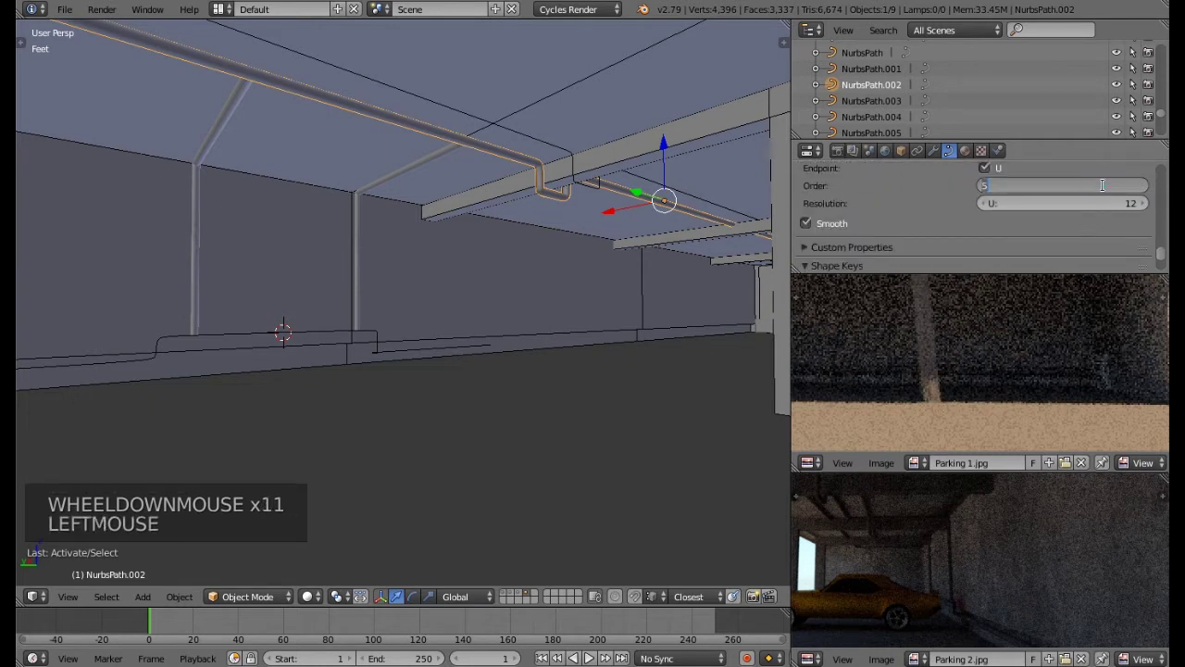
{"action": "type", "text": "2"}
{"action": "left_click", "coordinate": [1096, 200]}
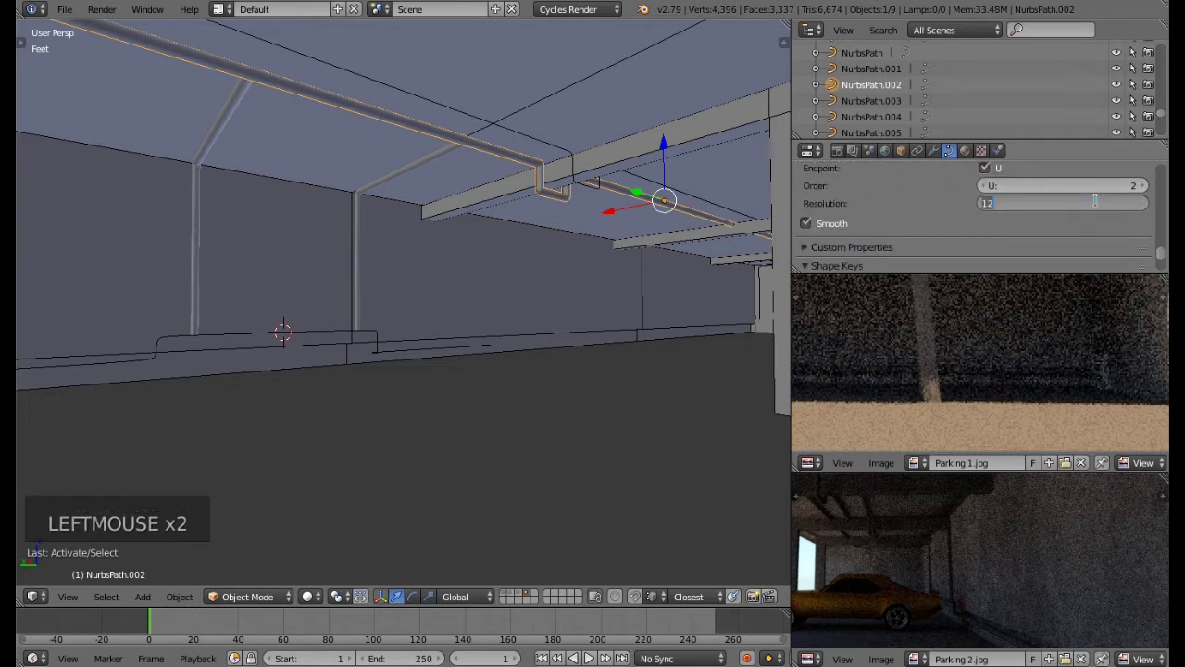
{"action": "type", "text": "3"}
{"action": "key", "text": "Return"}
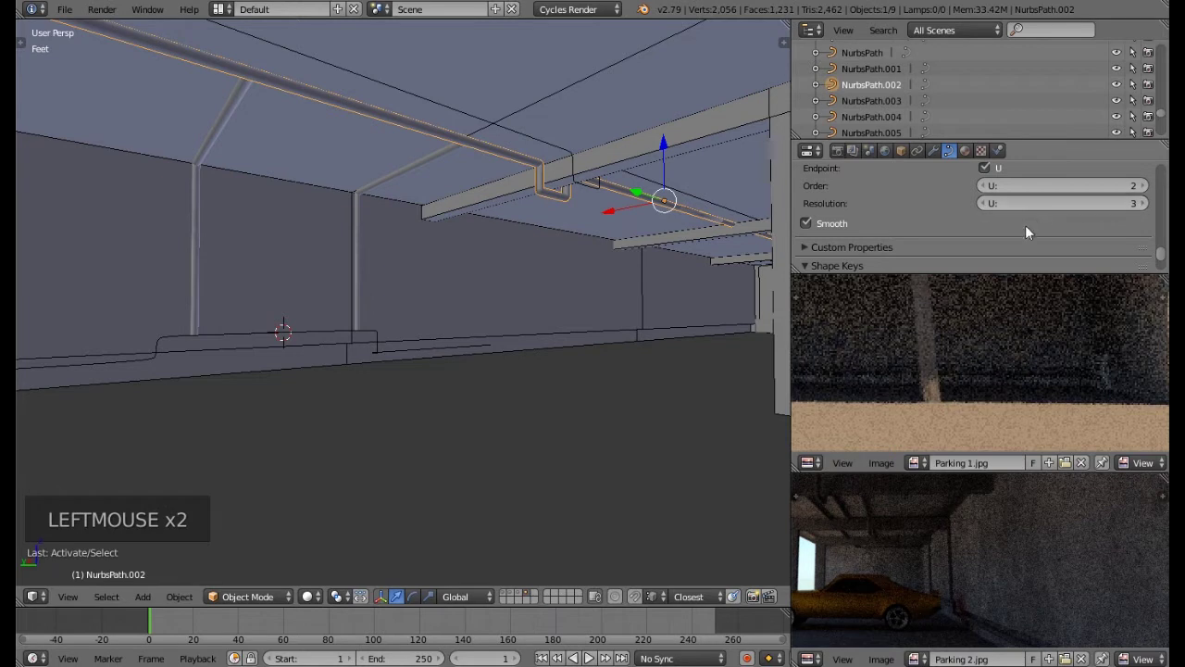
Step: Select the second, still thin ceiling path running parallel to the beveled one and set its curve fill to Full
{"action": "scroll", "coordinate": [1022, 227], "scroll_direction": "up", "scroll_amount": 8}
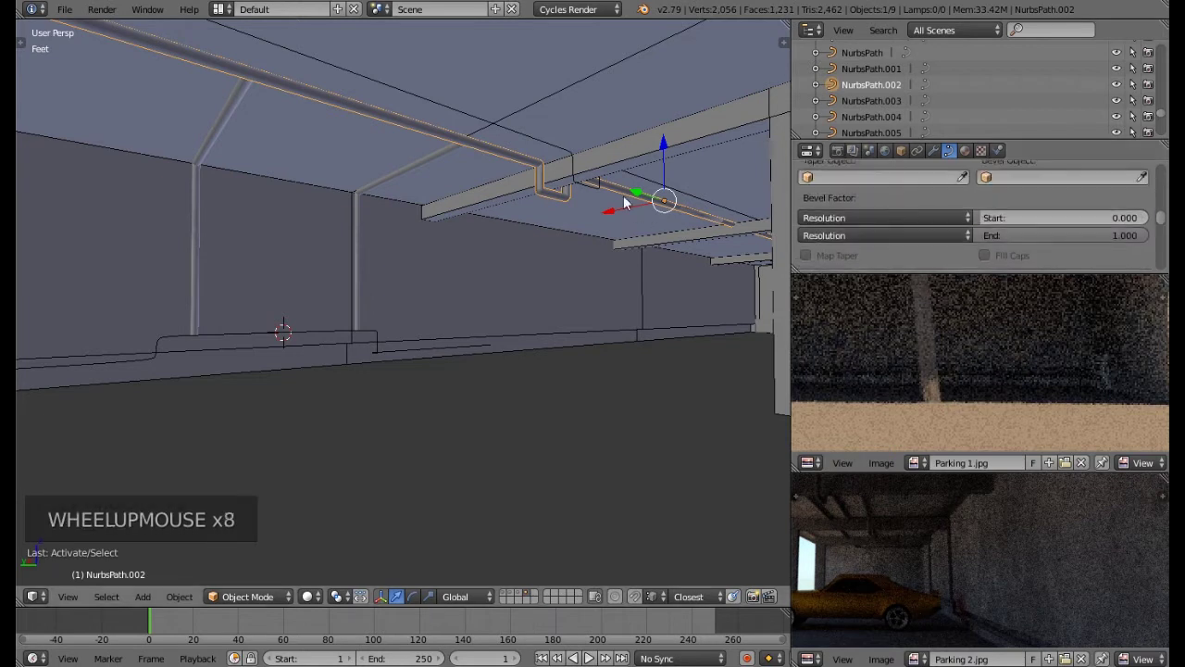
{"action": "right_click", "coordinate": [569, 151]}
{"action": "scroll", "coordinate": [952, 209], "scroll_direction": "up", "scroll_amount": 4}
{"action": "scroll", "coordinate": [958, 219], "scroll_direction": "up", "scroll_amount": 4}
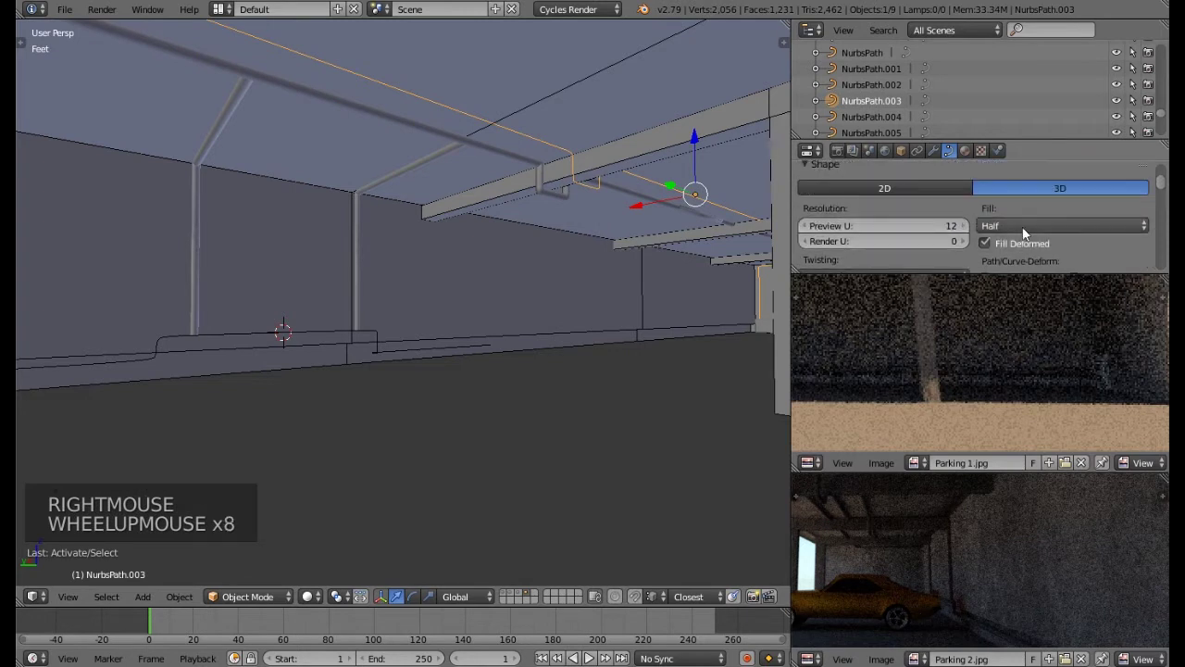
{"action": "left_click", "coordinate": [1022, 228]}
{"action": "left_click", "coordinate": [989, 207]}
Step: Give the second ceiling path a bevel depth of 2" and a bevel resolution of 3
{"action": "scroll", "coordinate": [993, 215], "scroll_direction": "down", "scroll_amount": 3}
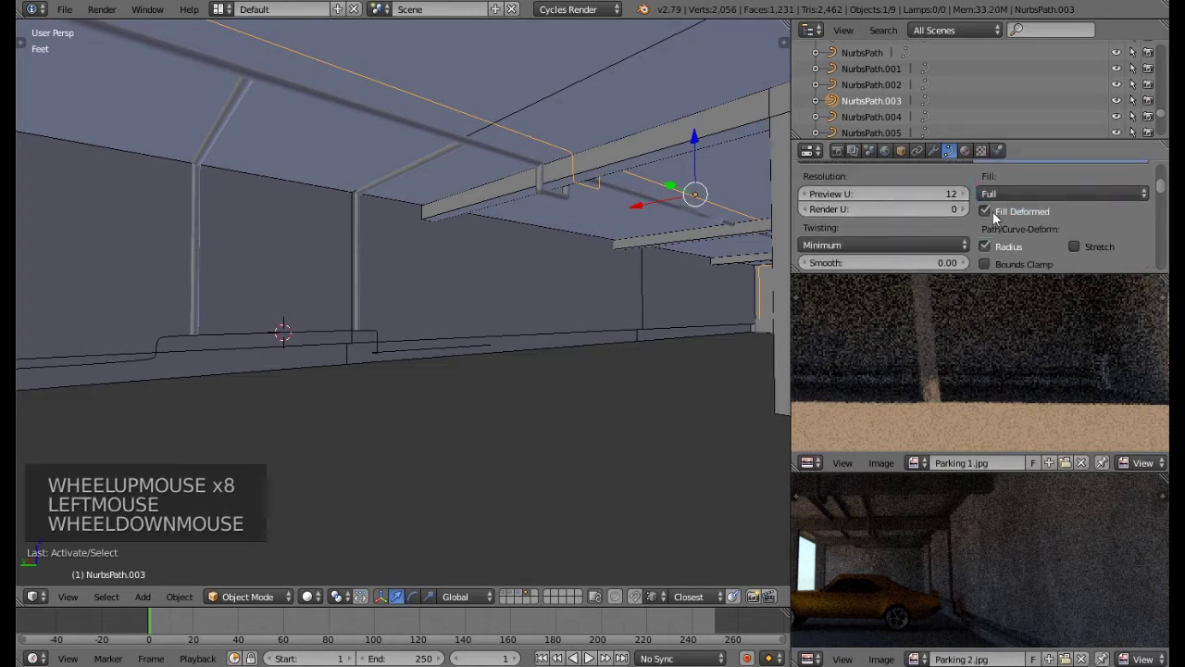
{"action": "scroll", "coordinate": [992, 212], "scroll_direction": "down", "scroll_amount": 3}
{"action": "left_click", "coordinate": [1061, 189]}
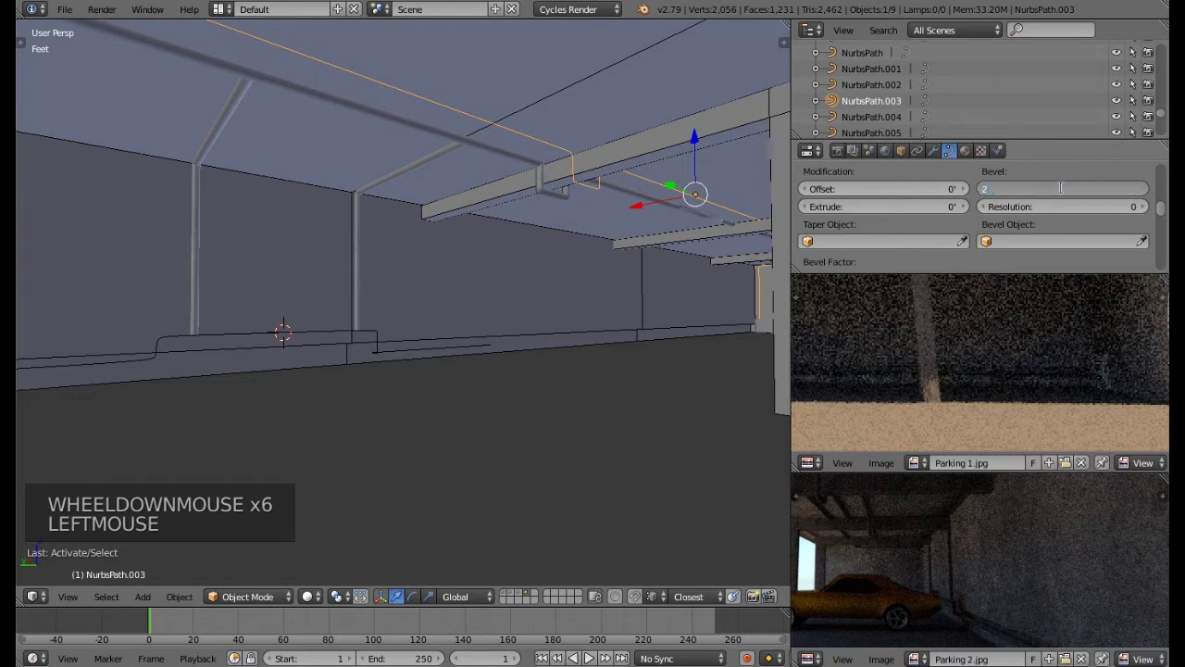
{"action": "type", "text": "2"}
{"action": "key", "text": "Return"}
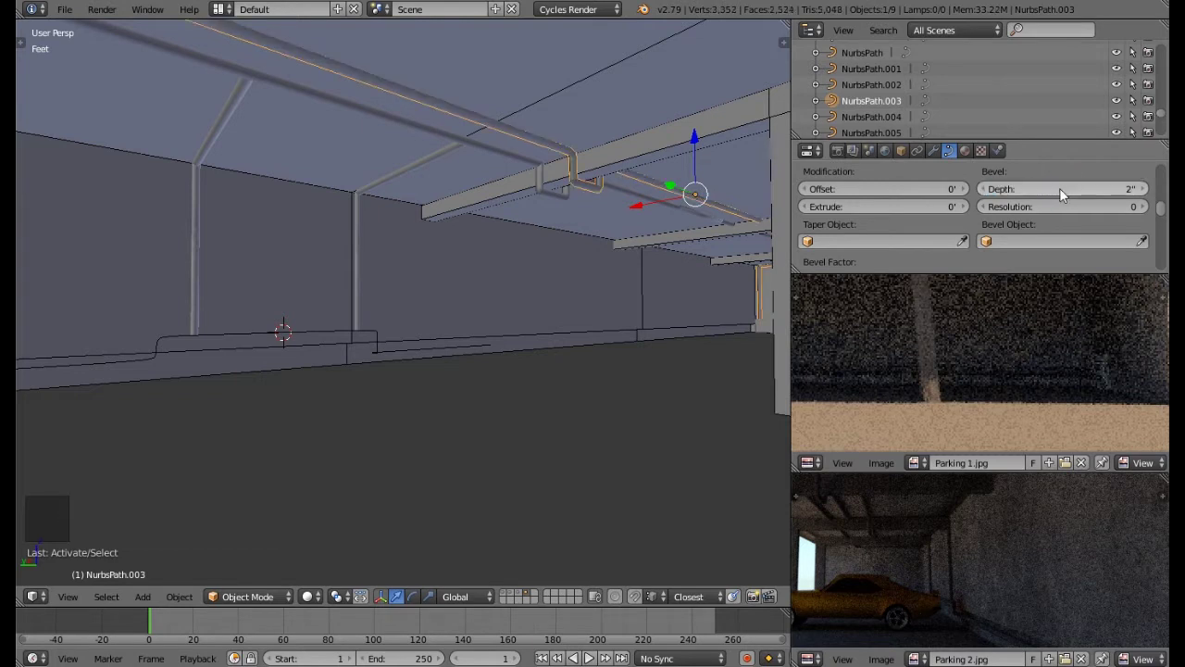
{"action": "left_click", "coordinate": [1053, 207]}
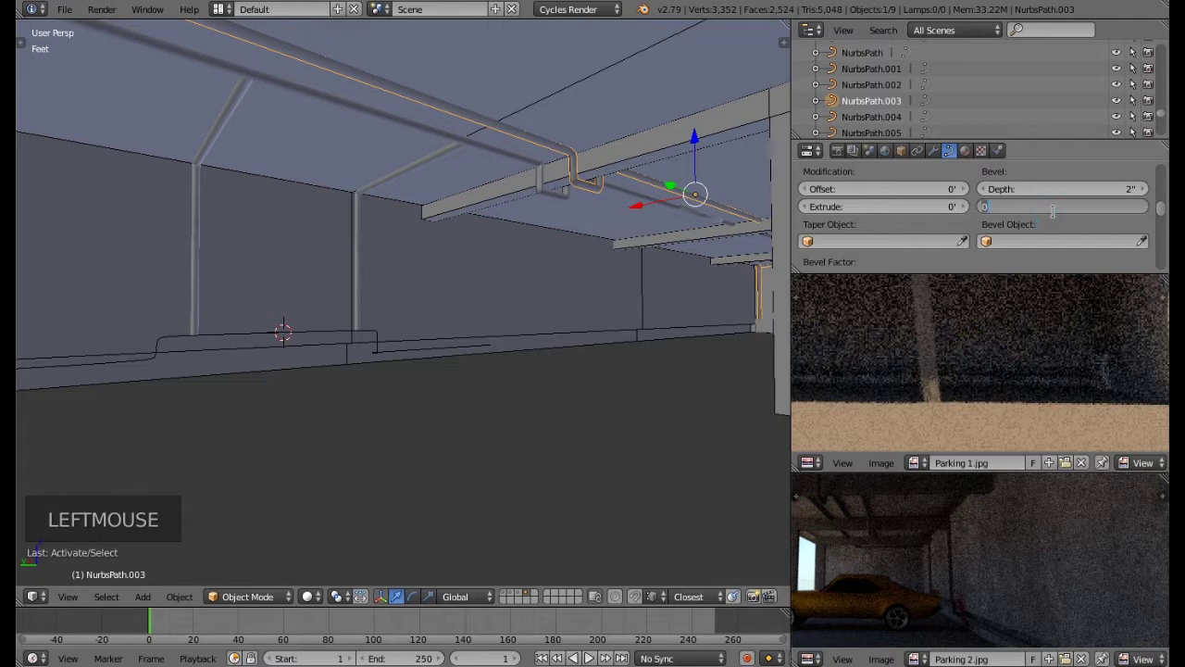
{"action": "type", "text": "4"}
{"action": "key", "text": "Return"}
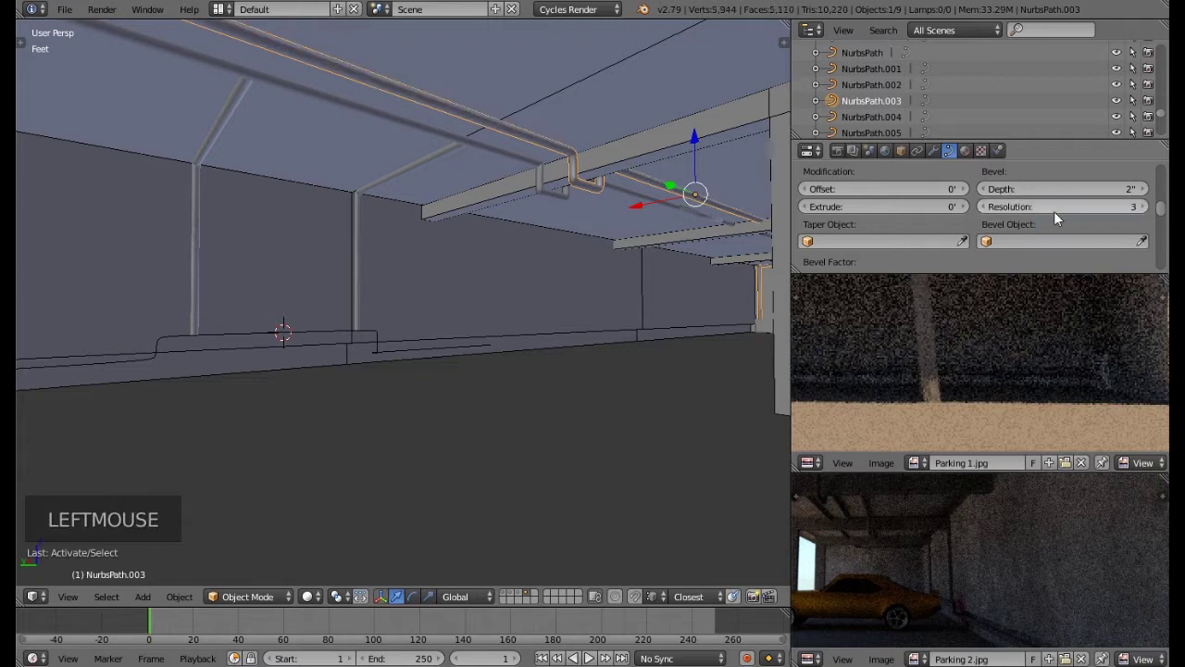
Step: Set the second ceiling path's active spline to order 2 and resolution 3
{"action": "scroll", "coordinate": [1053, 211], "scroll_direction": "down", "scroll_amount": 5}
{"action": "scroll", "coordinate": [1053, 212], "scroll_direction": "down", "scroll_amount": 4}
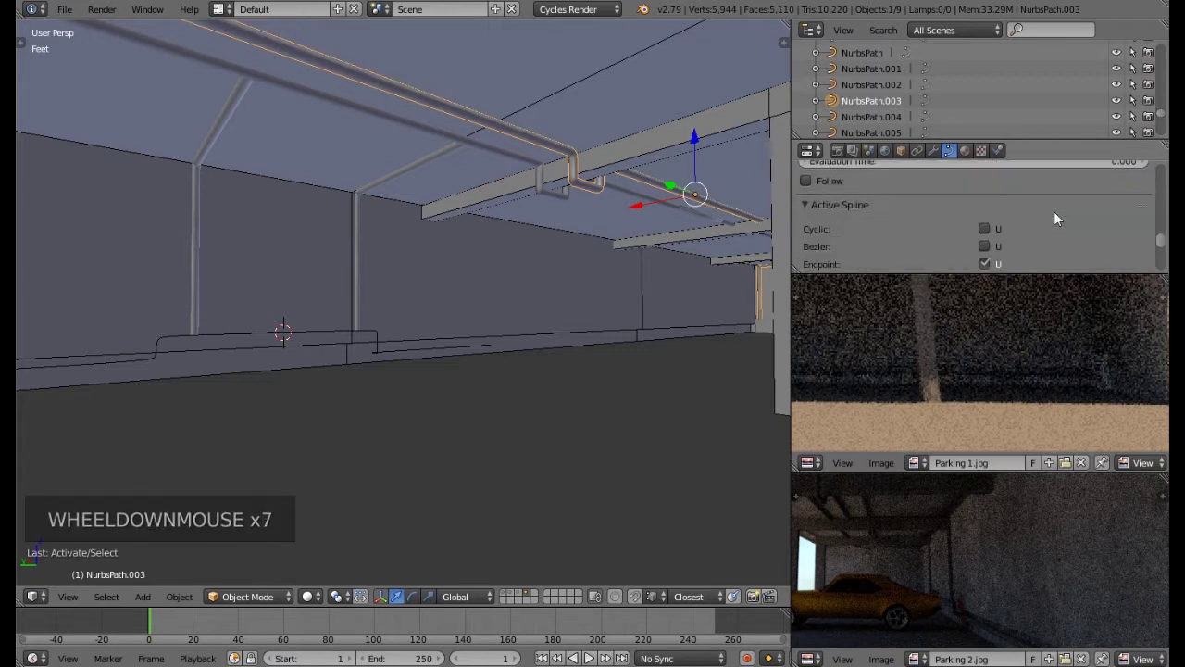
{"action": "left_click", "coordinate": [1067, 213]}
{"action": "type", "text": "2"}
{"action": "key", "text": "Return"}
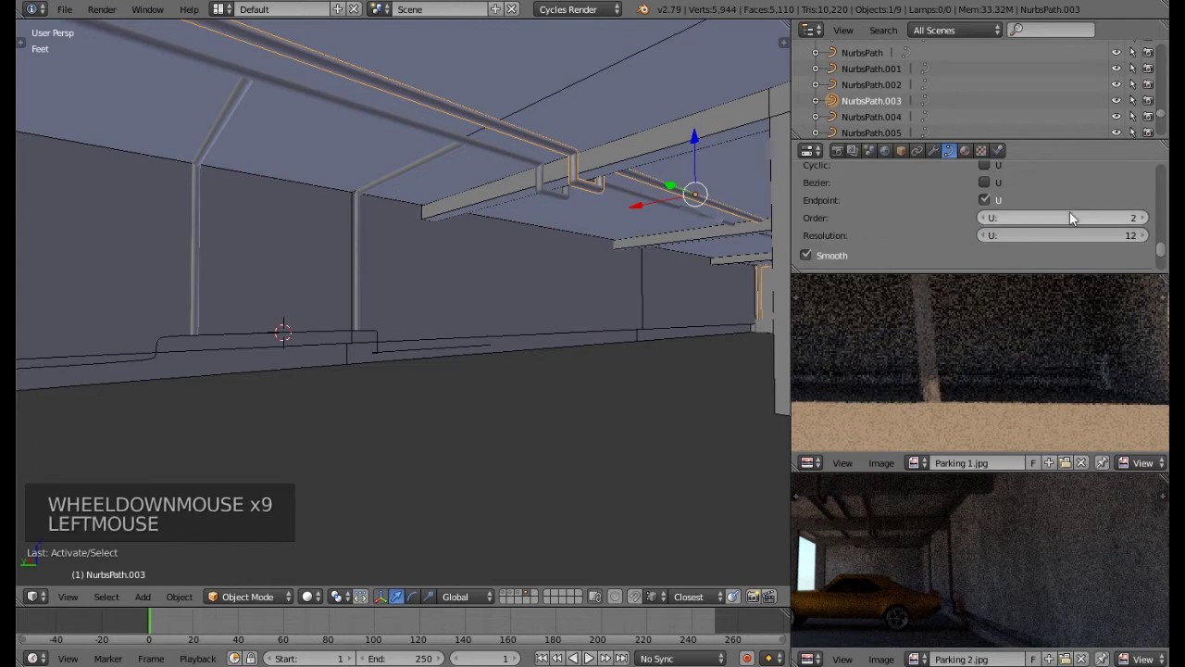
{"action": "left_click", "coordinate": [1090, 231]}
{"action": "type", "text": "3"}
{"action": "key", "text": "Return"}
Step: Select the end control points of the baseboard path and move them along Y to the far wall corner beside the box
{"action": "middle_click_drag", "start_coordinate": [664, 256], "coordinate": [635, 278]}
{"action": "scroll", "coordinate": [672, 252], "scroll_direction": "down", "scroll_amount": 2}
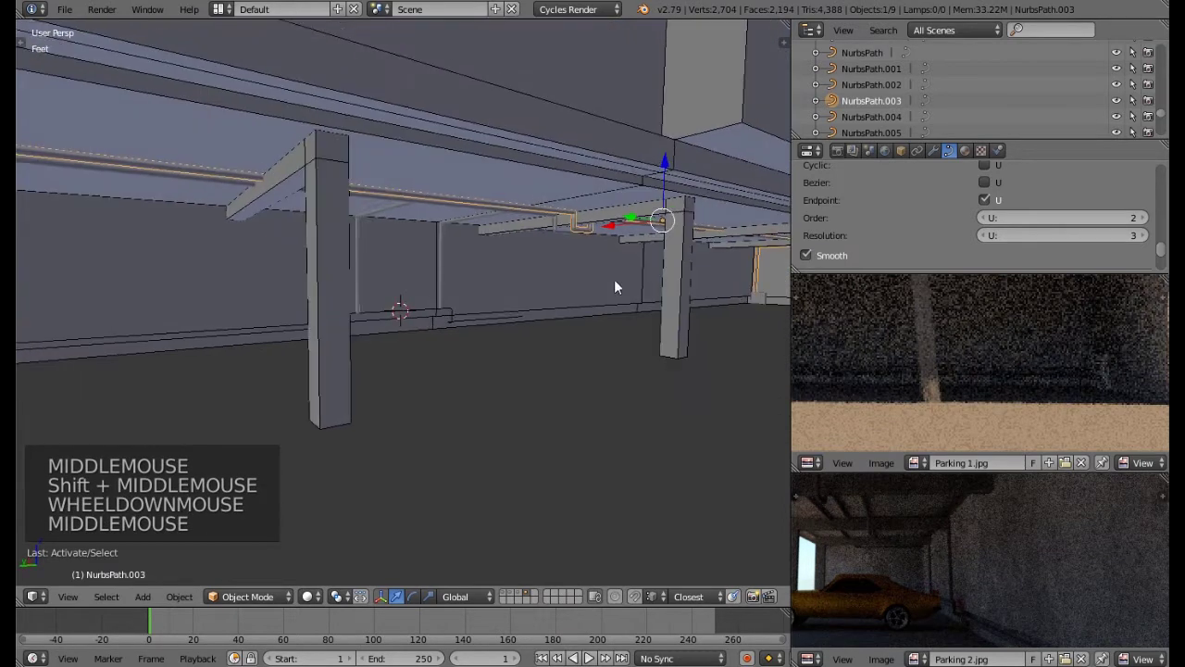
{"action": "right_click", "coordinate": [449, 321]}
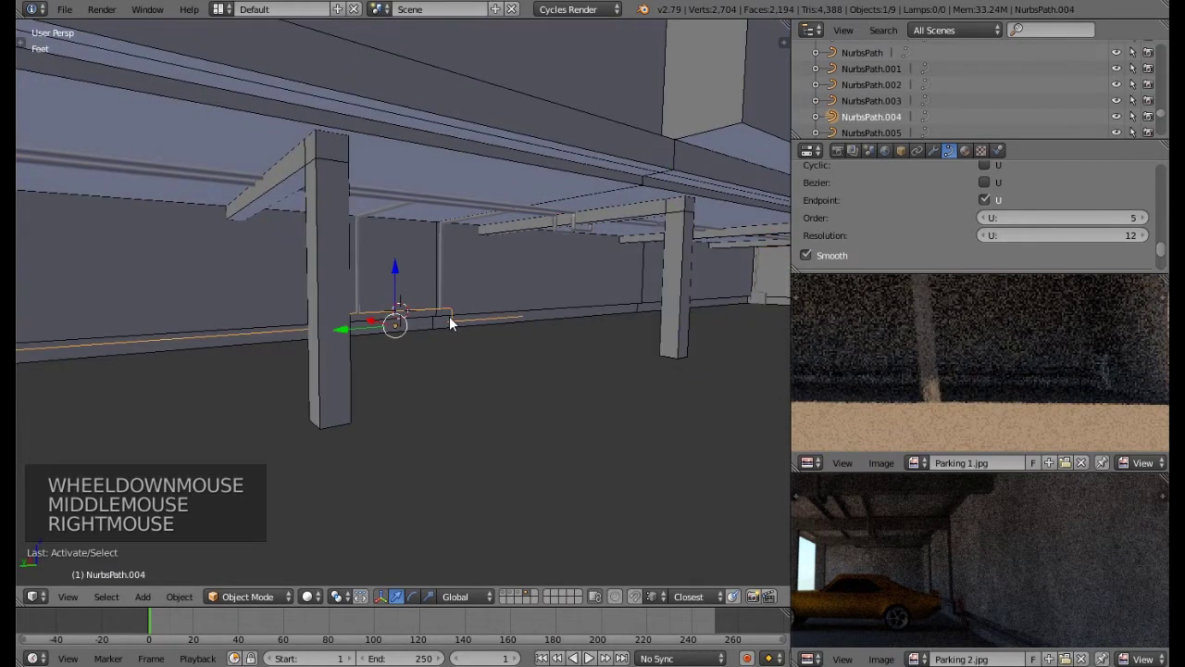
{"action": "mouse_move", "coordinate": [528, 335]}
{"action": "middle_mouse_down"}
{"action": "mouse_move", "coordinate": [465, 335]}
{"action": "mouse_move", "coordinate": [527, 358]}
{"action": "middle_mouse_up"}
{"action": "key", "text": "Tab"}
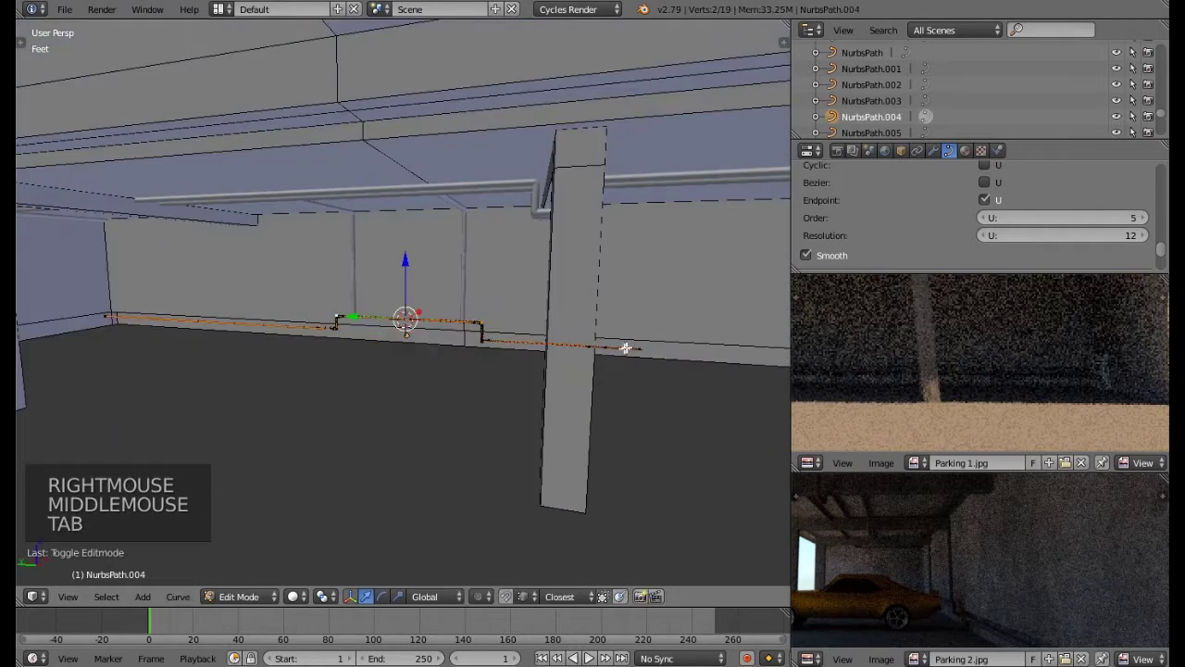
{"action": "right_click", "coordinate": [643, 352]}
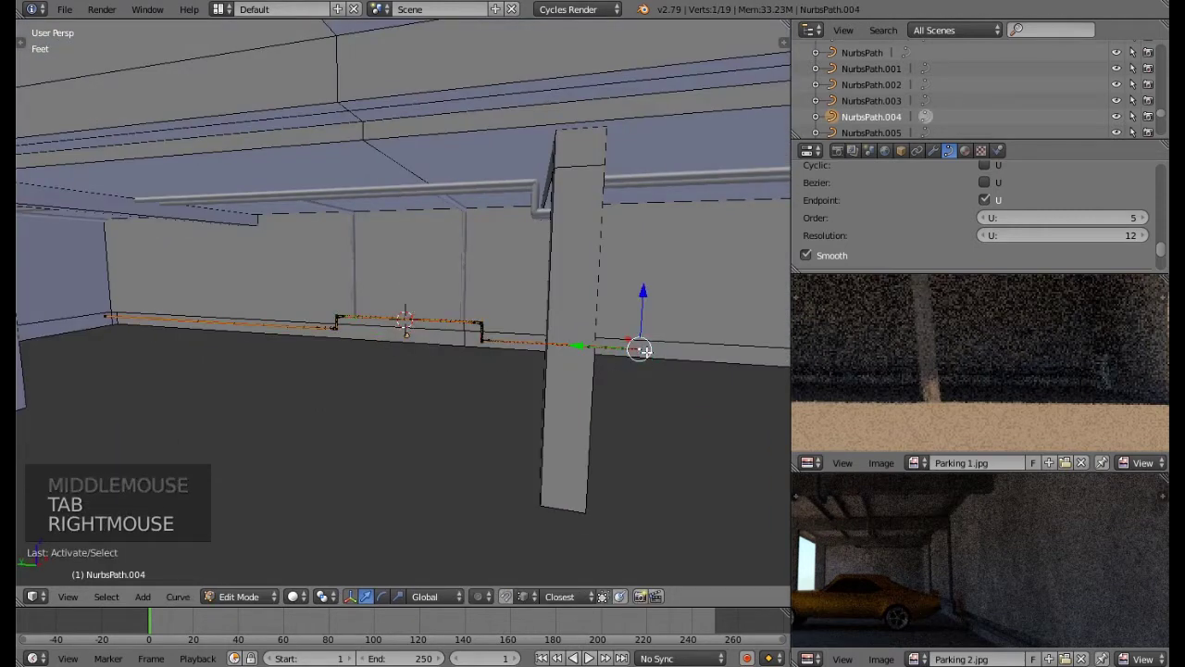
{"action": "key", "text": "c"}
{"action": "left_click", "coordinate": [636, 348]}
{"action": "right_click", "coordinate": [627, 386]}
{"action": "middle_click_drag", "start_coordinate": [627, 386], "coordinate": [580, 386], "text": "shift"}
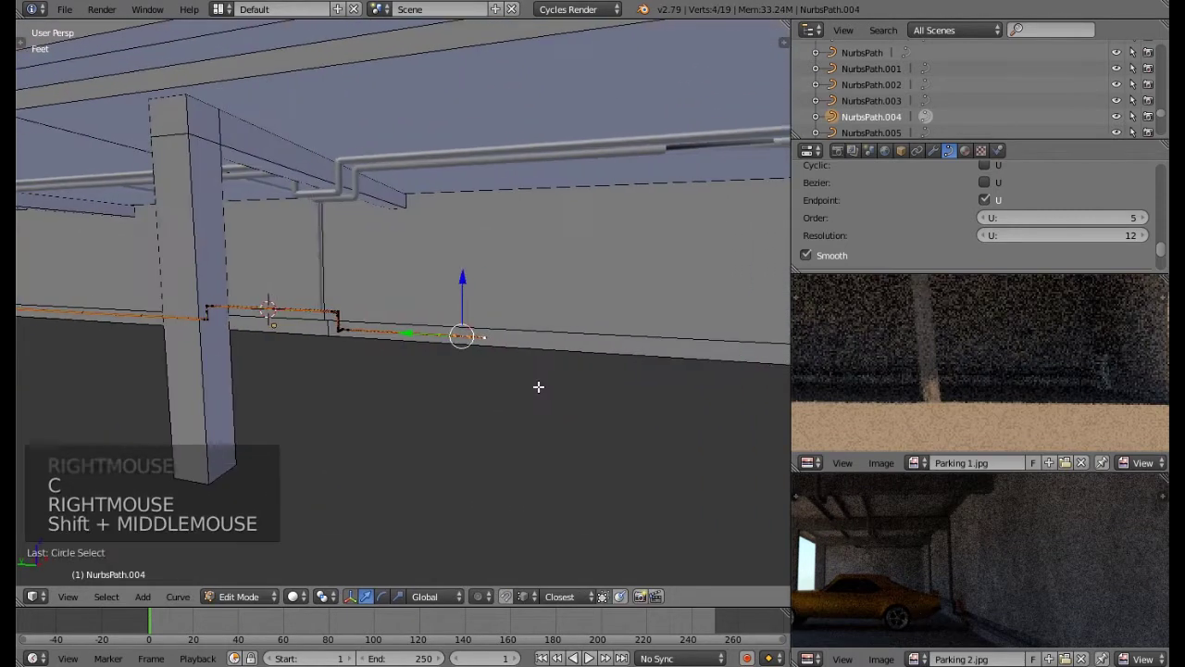
{"action": "left_click_drag", "start_coordinate": [414, 334], "coordinate": [623, 365]}
{"action": "scroll", "coordinate": [638, 383], "scroll_direction": "down", "scroll_amount": 2}
{"action": "middle_click_drag", "start_coordinate": [638, 383], "coordinate": [486, 343], "text": "shift"}
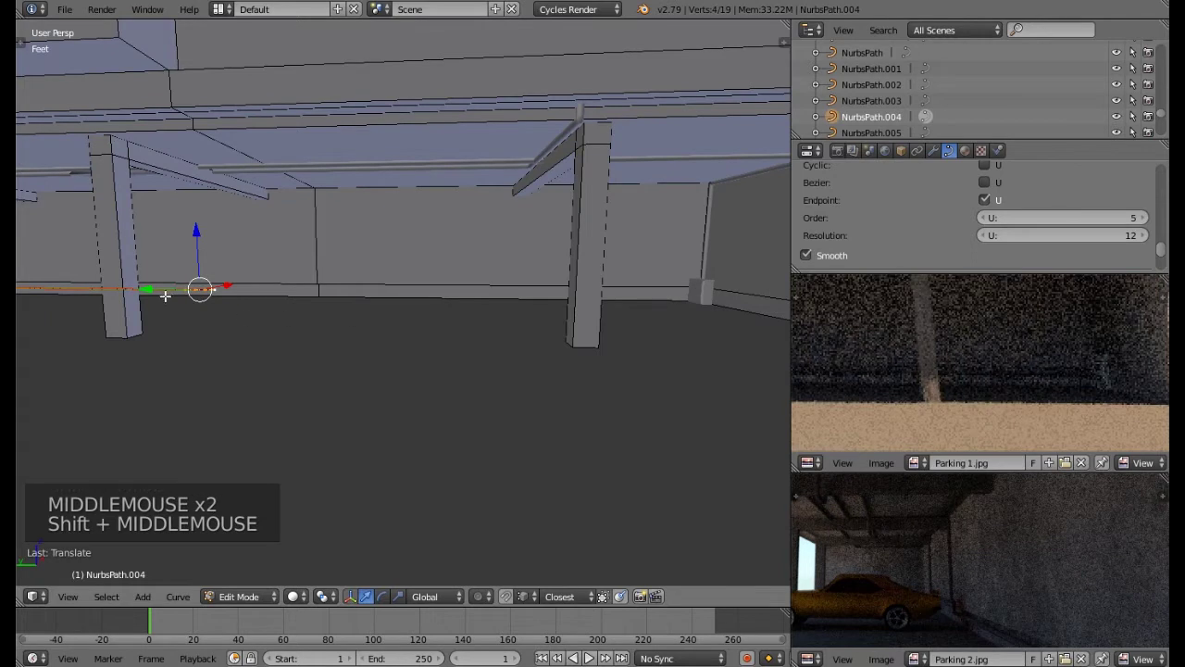
{"action": "left_click_drag", "start_coordinate": [145, 289], "coordinate": [400, 296]}
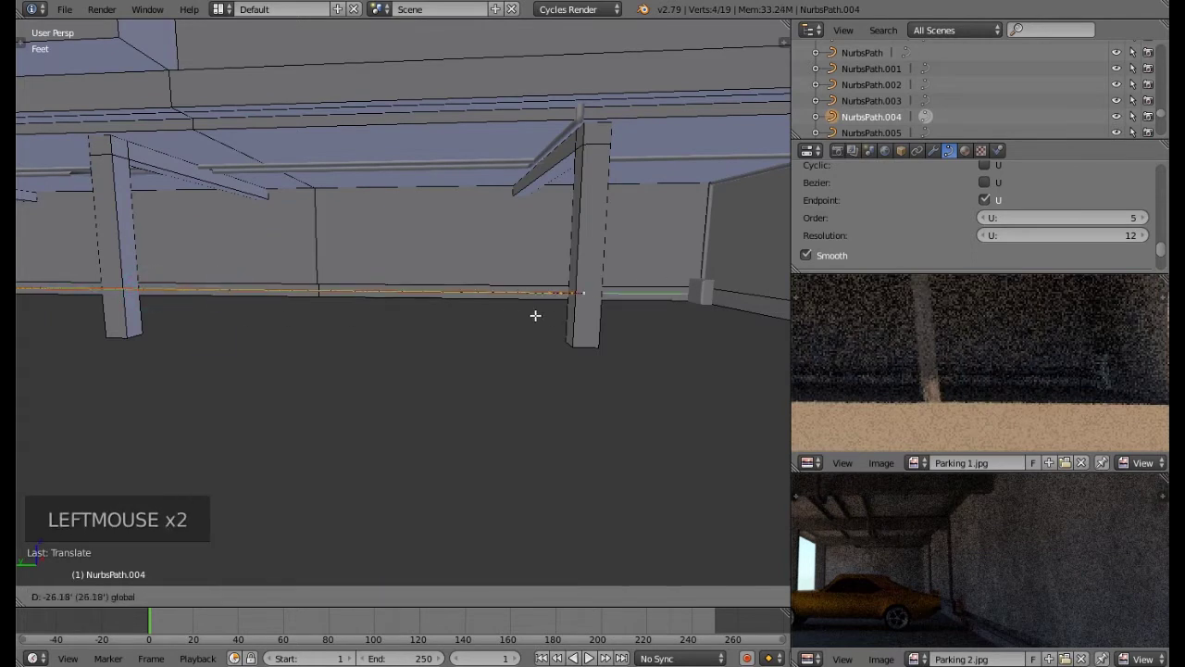
{"action": "left_click_drag", "start_coordinate": [617, 323], "coordinate": [616, 323]}
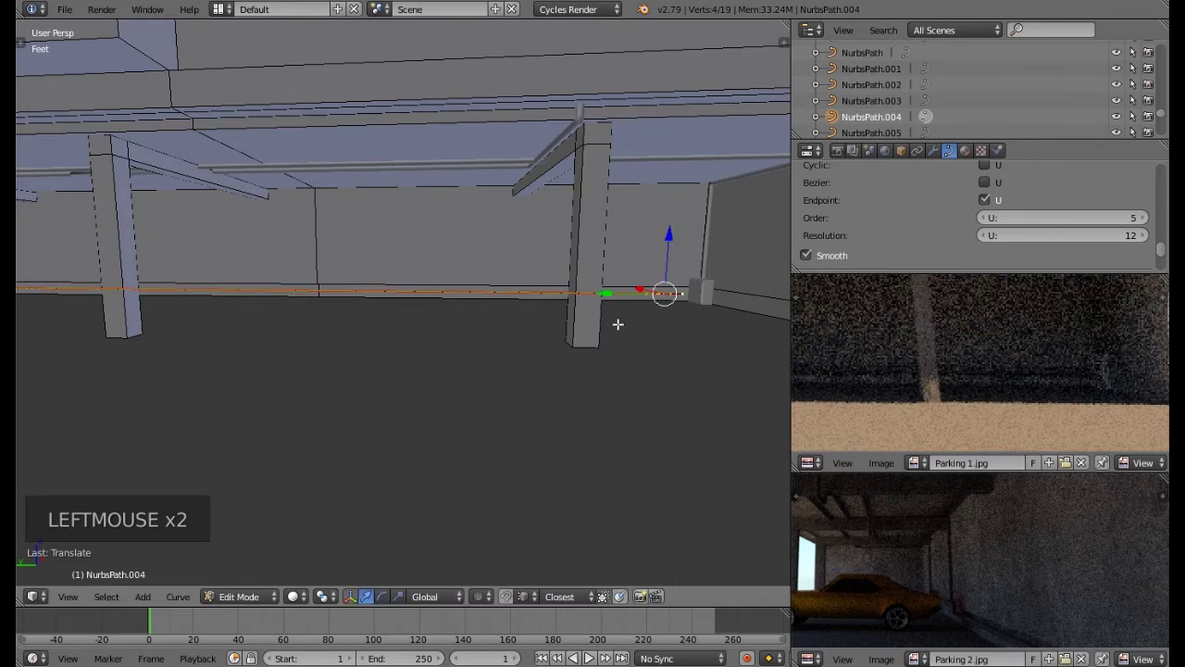
Step: Extrude the baseboard path's end point three times to carry it around the wall corner and into the box, and leave Edit Mode
{"action": "key", "text": "KP_Decimal"}
{"action": "middle_click_drag", "start_coordinate": [616, 323], "coordinate": [654, 347]}
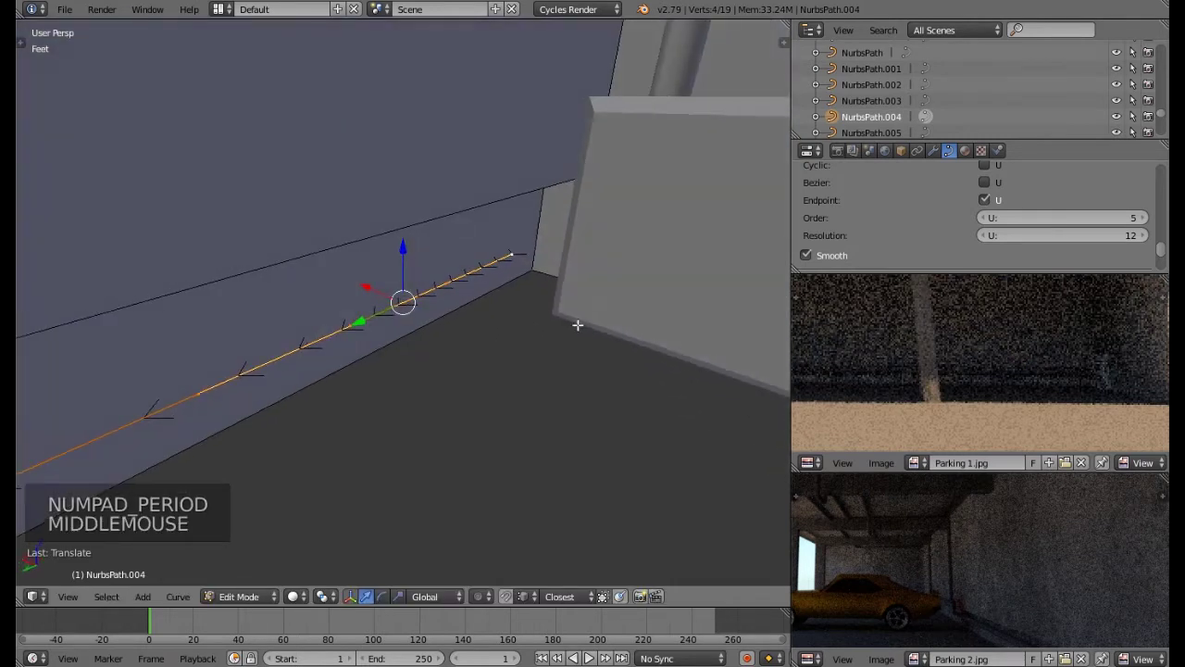
{"action": "right_click", "coordinate": [514, 258]}
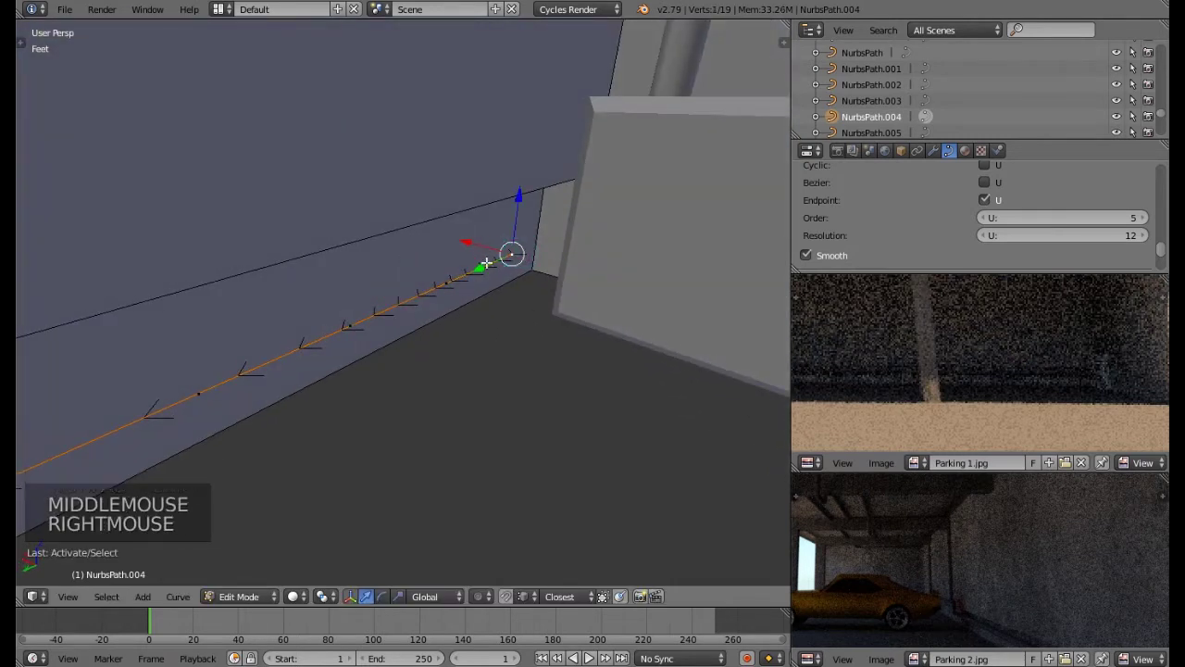
{"action": "key", "text": "e"}
{"action": "left_click", "coordinate": [509, 306]}
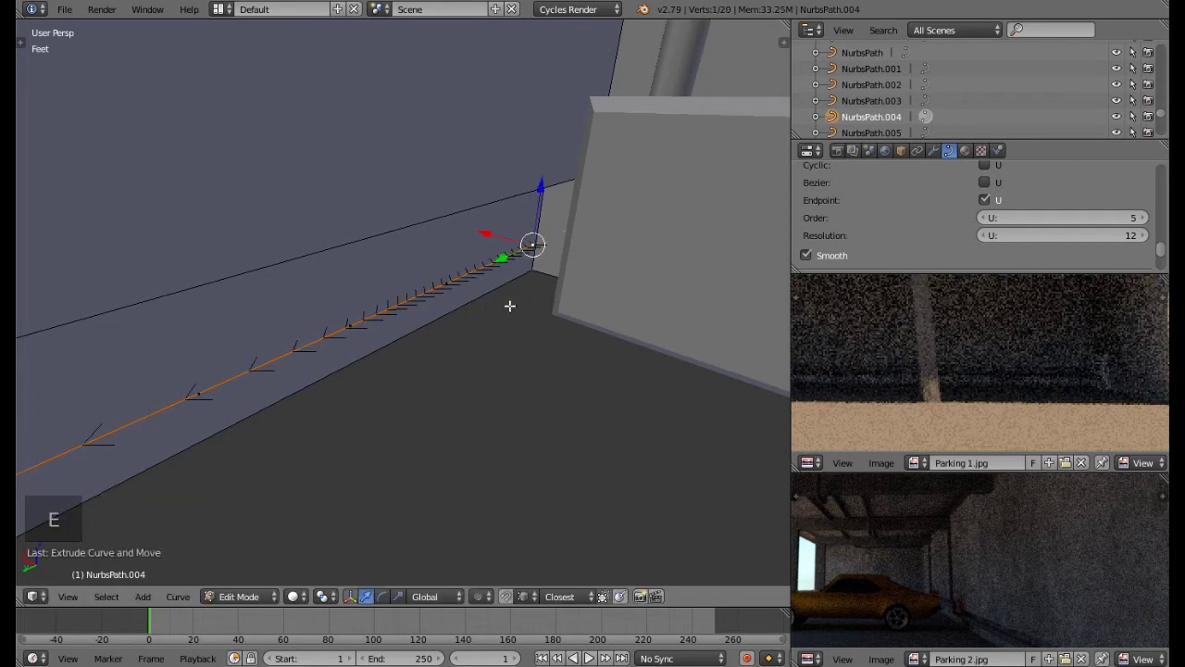
{"action": "key", "text": "e"}
{"action": "left_click", "coordinate": [524, 316]}
{"action": "key", "text": "e"}
{"action": "left_click", "coordinate": [568, 346]}
{"action": "middle_click_drag", "start_coordinate": [569, 345], "coordinate": [582, 315]}
{"action": "key", "text": "Tab"}
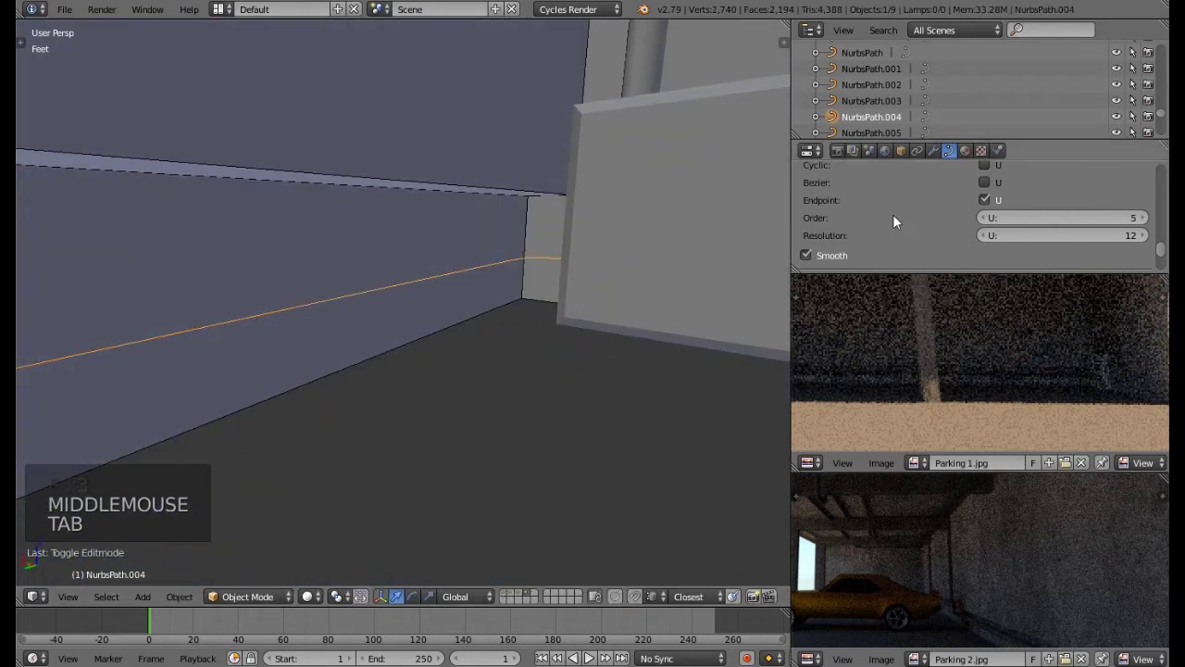
Step: Set the baseboard path's active spline to order 2 and resolution 3
{"action": "scroll", "coordinate": [1003, 250], "scroll_direction": "up", "scroll_amount": 4}
{"action": "scroll", "coordinate": [1004, 250], "scroll_direction": "down", "scroll_amount": 3}
{"action": "left_click_drag", "start_coordinate": [1112, 250], "coordinate": [1094, 263]}
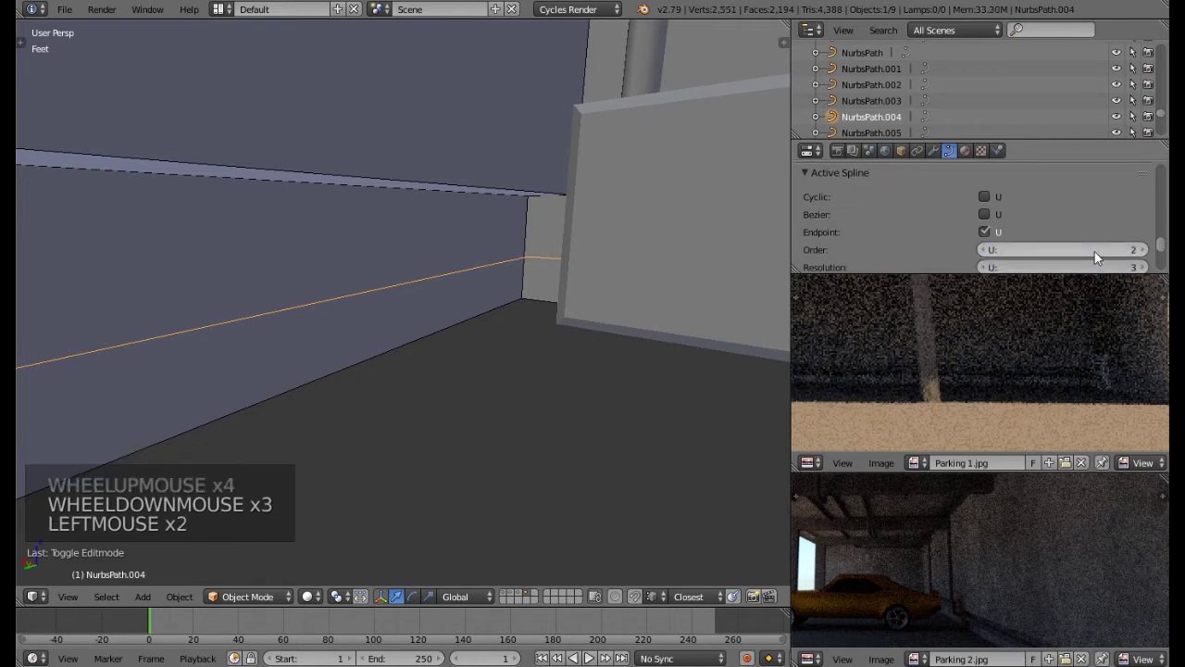
Step: Give the baseboard path a bevel depth of 2" and a bevel resolution of 3
{"action": "scroll", "coordinate": [1094, 248], "scroll_direction": "up", "scroll_amount": 9}
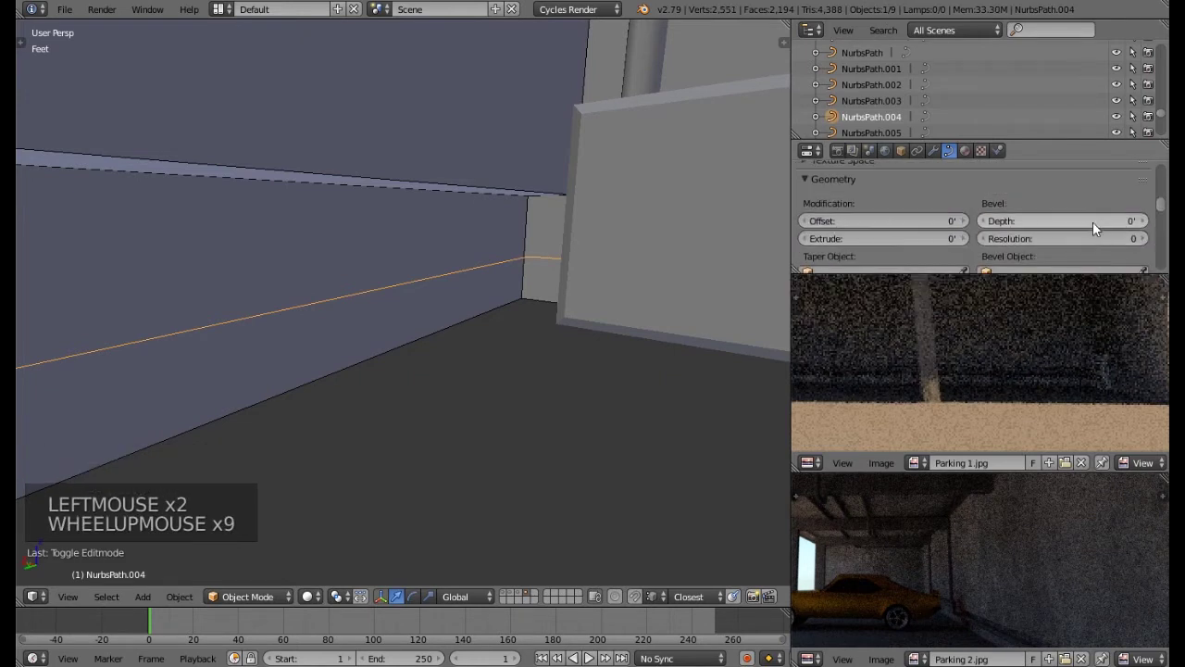
{"action": "left_click", "coordinate": [1091, 221]}
{"action": "type", "text": "2\""}
{"action": "key", "text": "Return"}
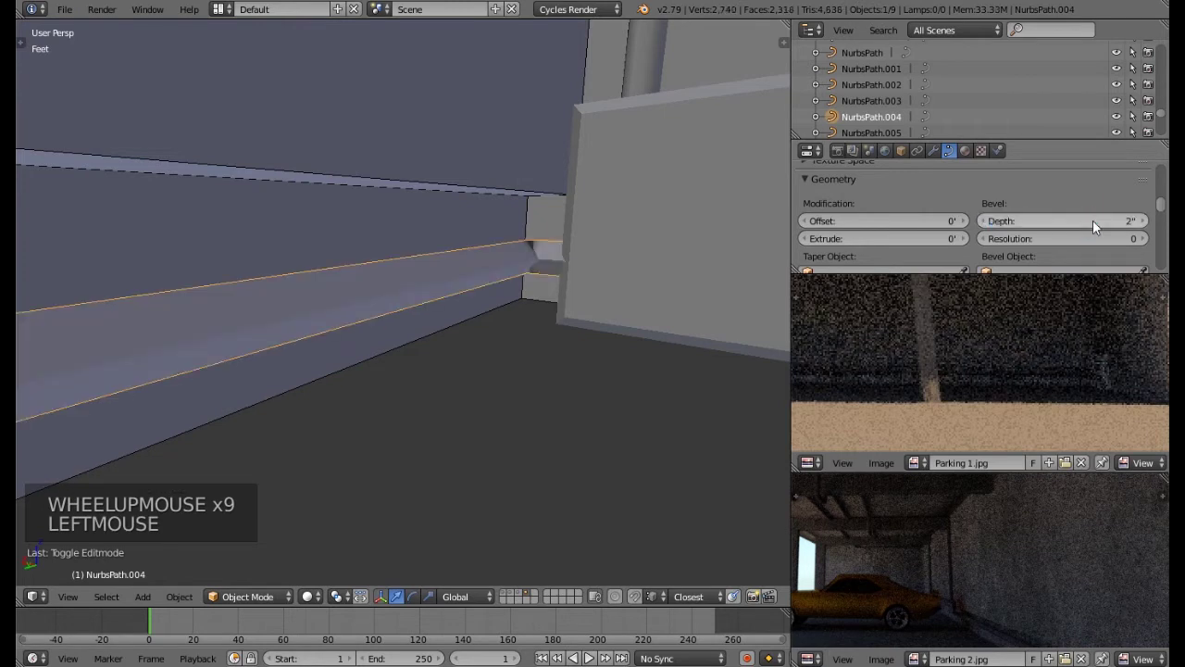
{"action": "left_click", "coordinate": [1093, 237]}
{"action": "type", "text": "3"}
{"action": "key", "text": "Return"}
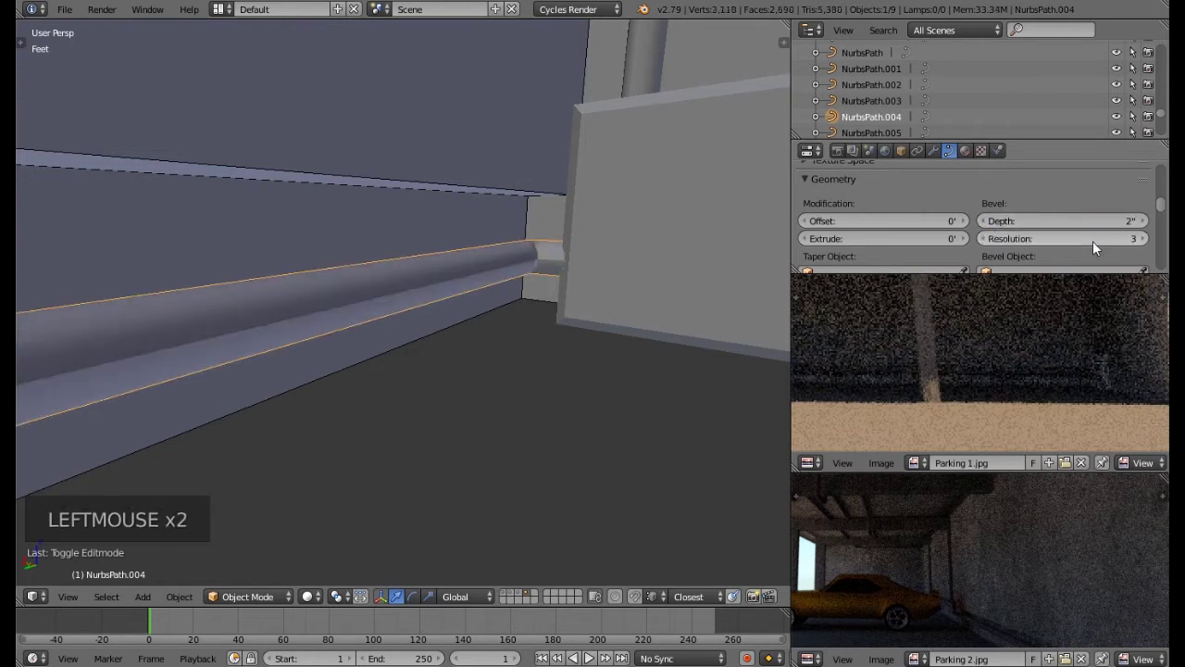
Step: Set the baseboard path's curve fill to Full
{"action": "scroll", "coordinate": [1092, 240], "scroll_direction": "up", "scroll_amount": 3}
{"action": "scroll", "coordinate": [1083, 241], "scroll_direction": "up", "scroll_amount": 1}
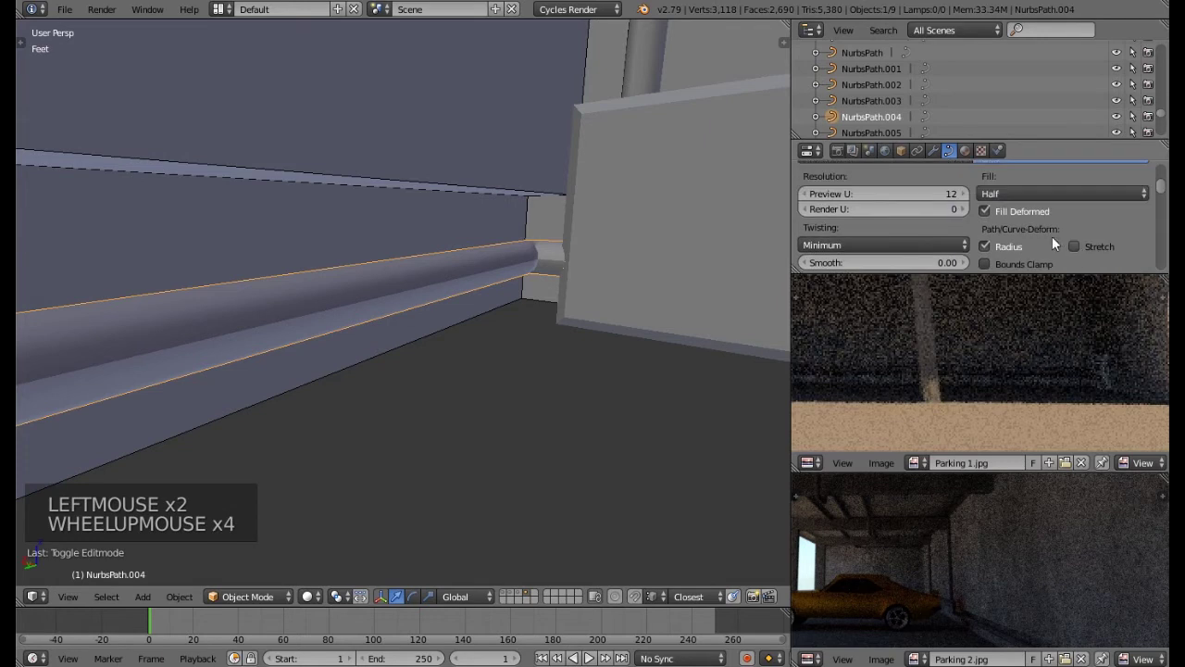
{"action": "left_click", "coordinate": [1007, 193]}
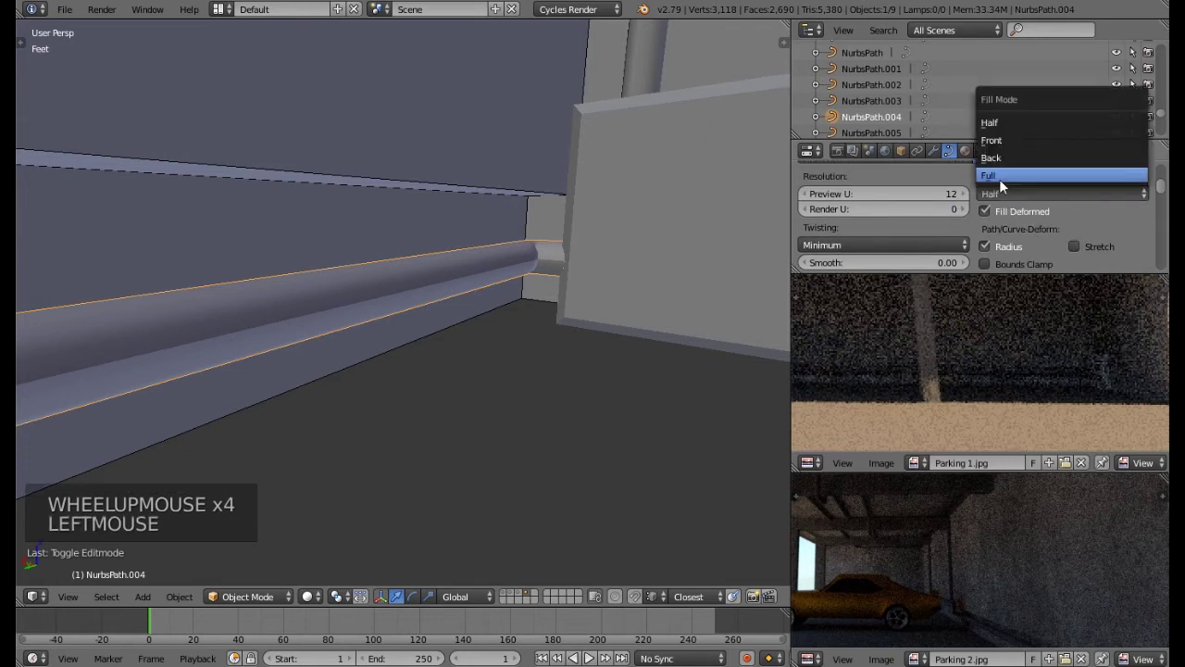
{"action": "left_click", "coordinate": [999, 179]}
Step: Select the lower ceiling pipe and move a control point on its straight run along Y in Edit Mode
{"action": "scroll", "coordinate": [451, 276], "scroll_direction": "down", "scroll_amount": 5}
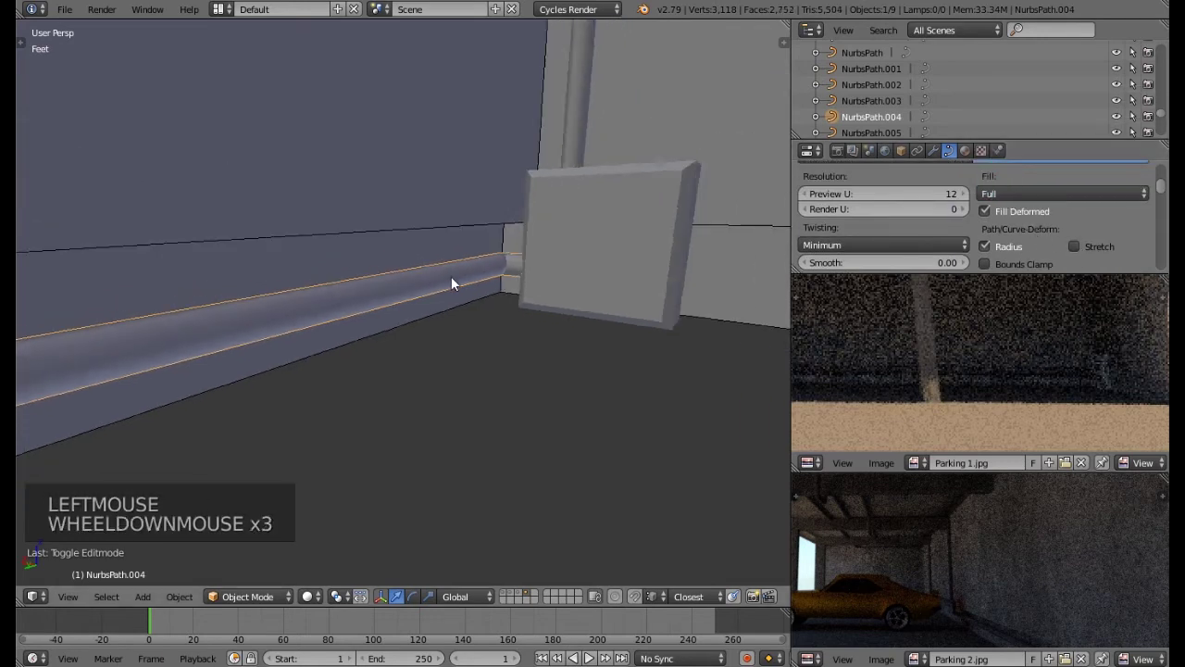
{"action": "scroll", "coordinate": [451, 276], "scroll_direction": "down", "scroll_amount": 12}
{"action": "middle_click_drag", "start_coordinate": [423, 284], "coordinate": [294, 259]}
{"action": "middle_click_drag", "start_coordinate": [381, 269], "coordinate": [460, 216], "text": "shift"}
{"action": "scroll", "coordinate": [469, 197], "scroll_direction": "up", "scroll_amount": 2}
{"action": "right_click", "coordinate": [468, 196]}
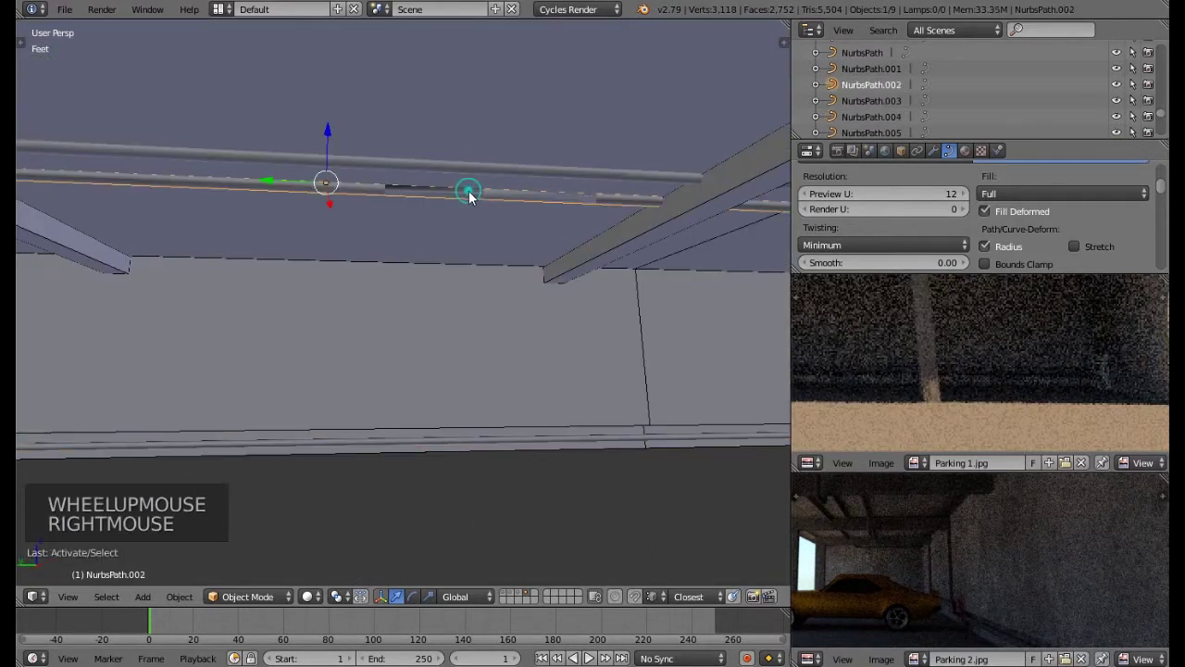
{"action": "key", "text": "Tab"}
{"action": "right_click", "coordinate": [561, 195]}
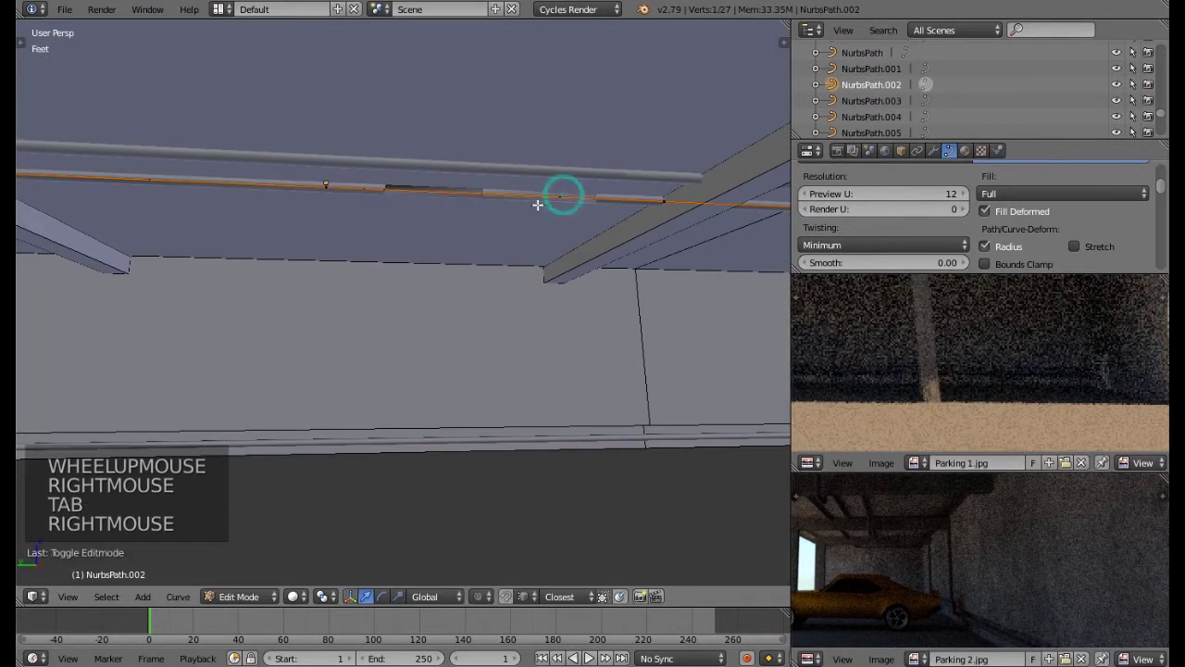
{"action": "right_click", "coordinate": [560, 194]}
{"action": "middle_click_drag", "start_coordinate": [560, 195], "coordinate": [515, 201]}
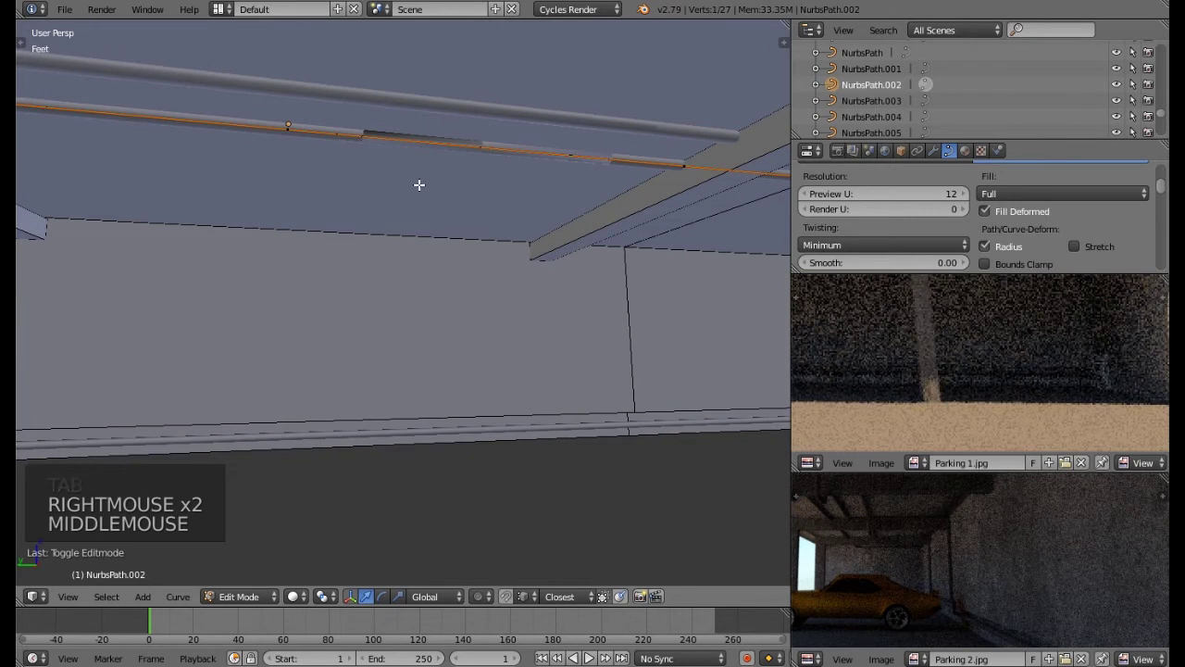
{"action": "right_click", "coordinate": [288, 129]}
{"action": "left_click_drag", "start_coordinate": [257, 128], "coordinate": [189, 126]}
{"action": "middle_click_drag", "start_coordinate": [333, 170], "coordinate": [492, 190]}
{"action": "key", "text": "Tab"}
{"action": "scroll", "coordinate": [484, 208], "scroll_direction": "down", "scroll_amount": 2}
{"action": "middle_click_drag", "start_coordinate": [455, 232], "coordinate": [416, 336]}
{"action": "scroll", "coordinate": [291, 292], "scroll_direction": "down", "scroll_amount": 2}
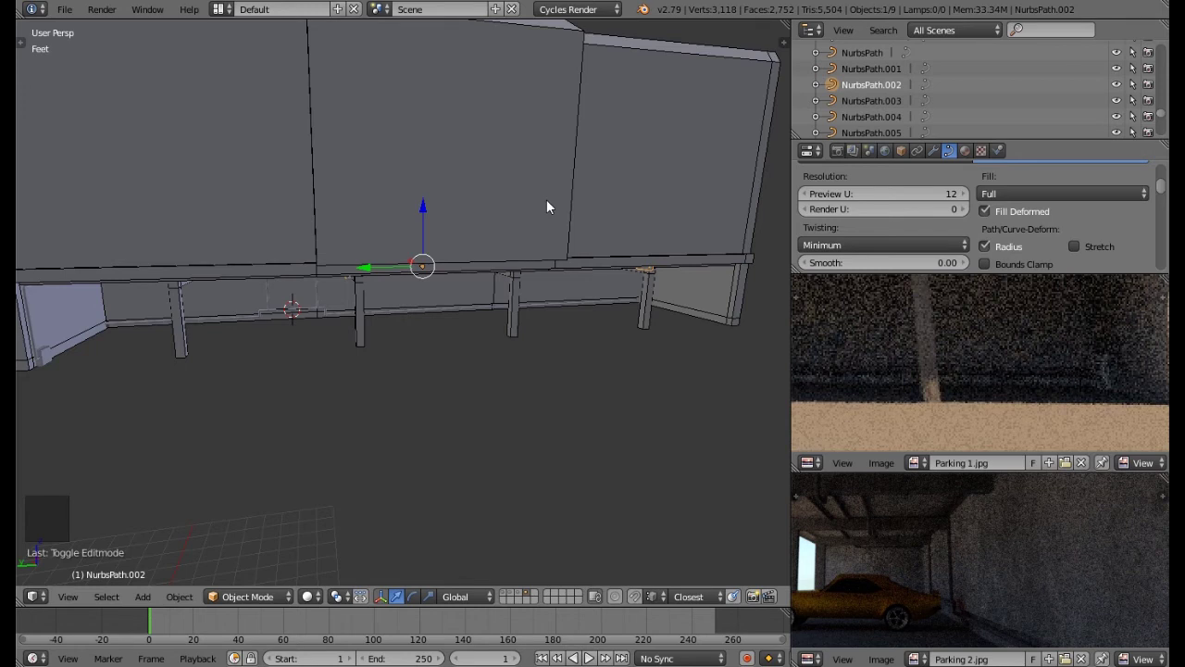
{"action": "middle_click_drag", "start_coordinate": [521, 196], "coordinate": [530, 260], "text": "shift"}
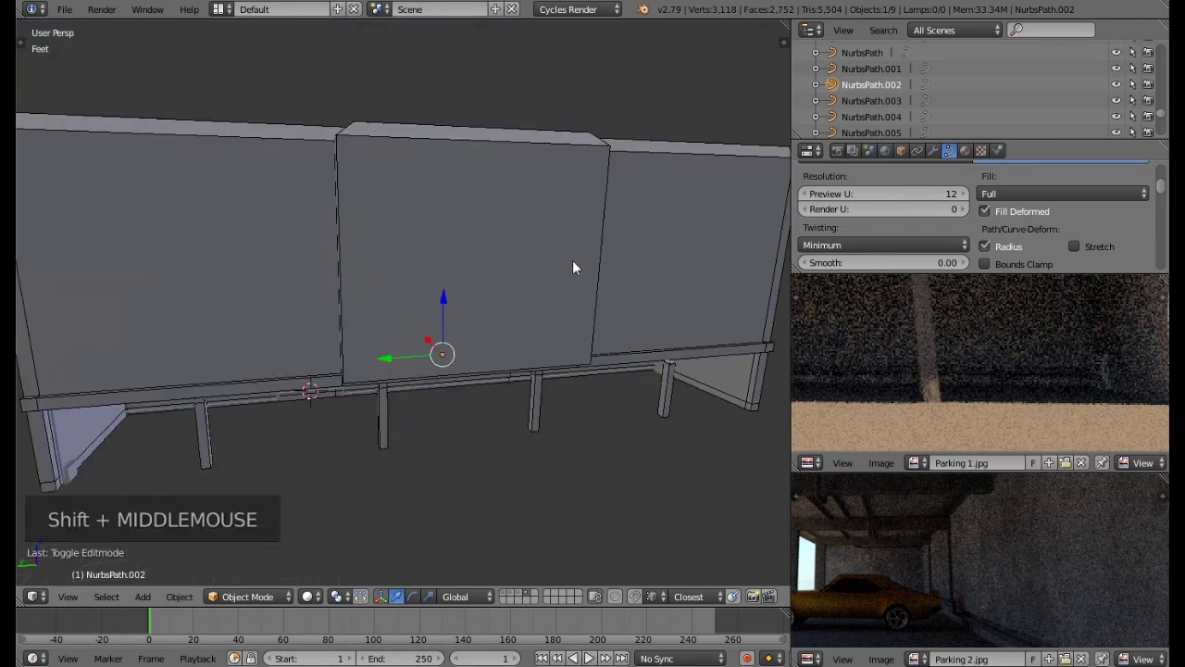